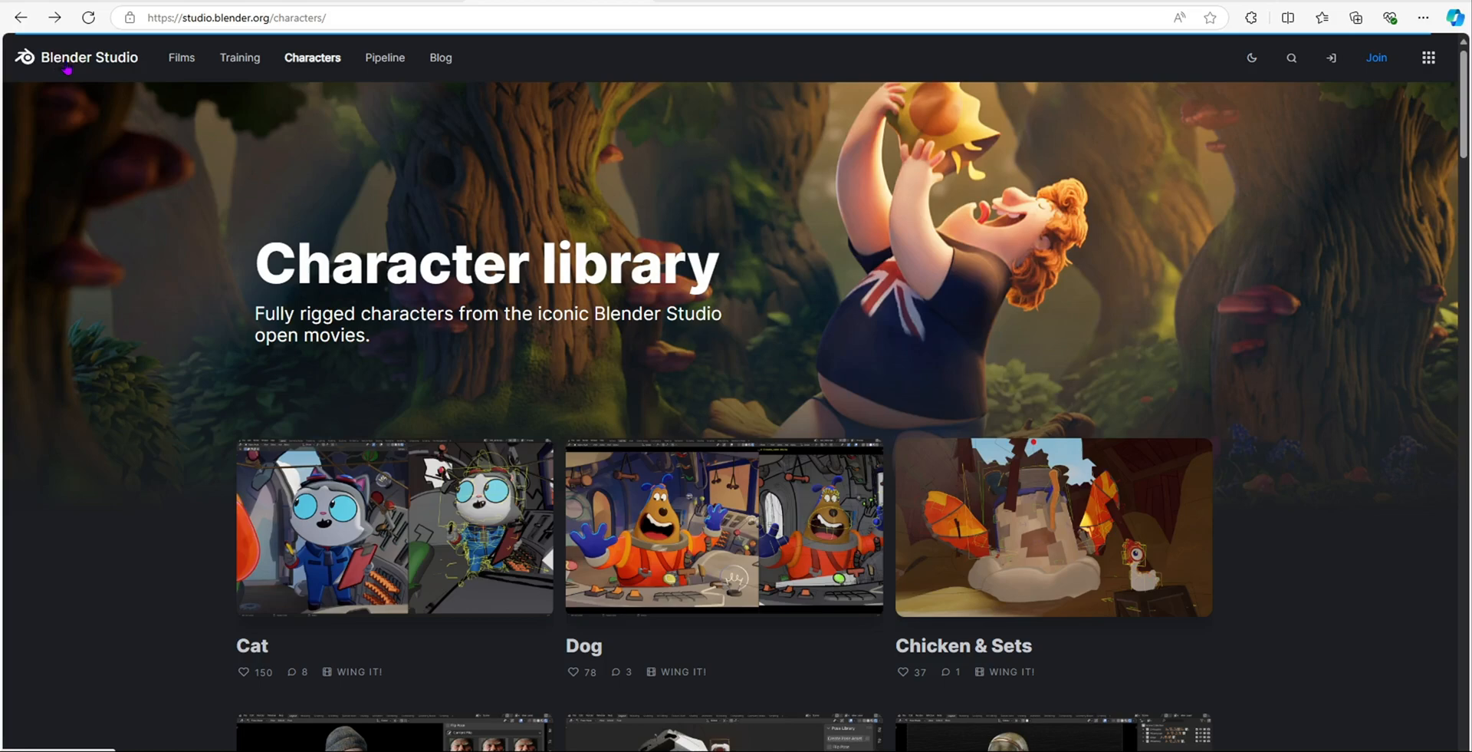
- Browse the Blender Studio character library for a rigged character to animate
{"action": "scroll", "coordinate": [651, 555], "scroll_direction": "down", "scroll_amount": 2}
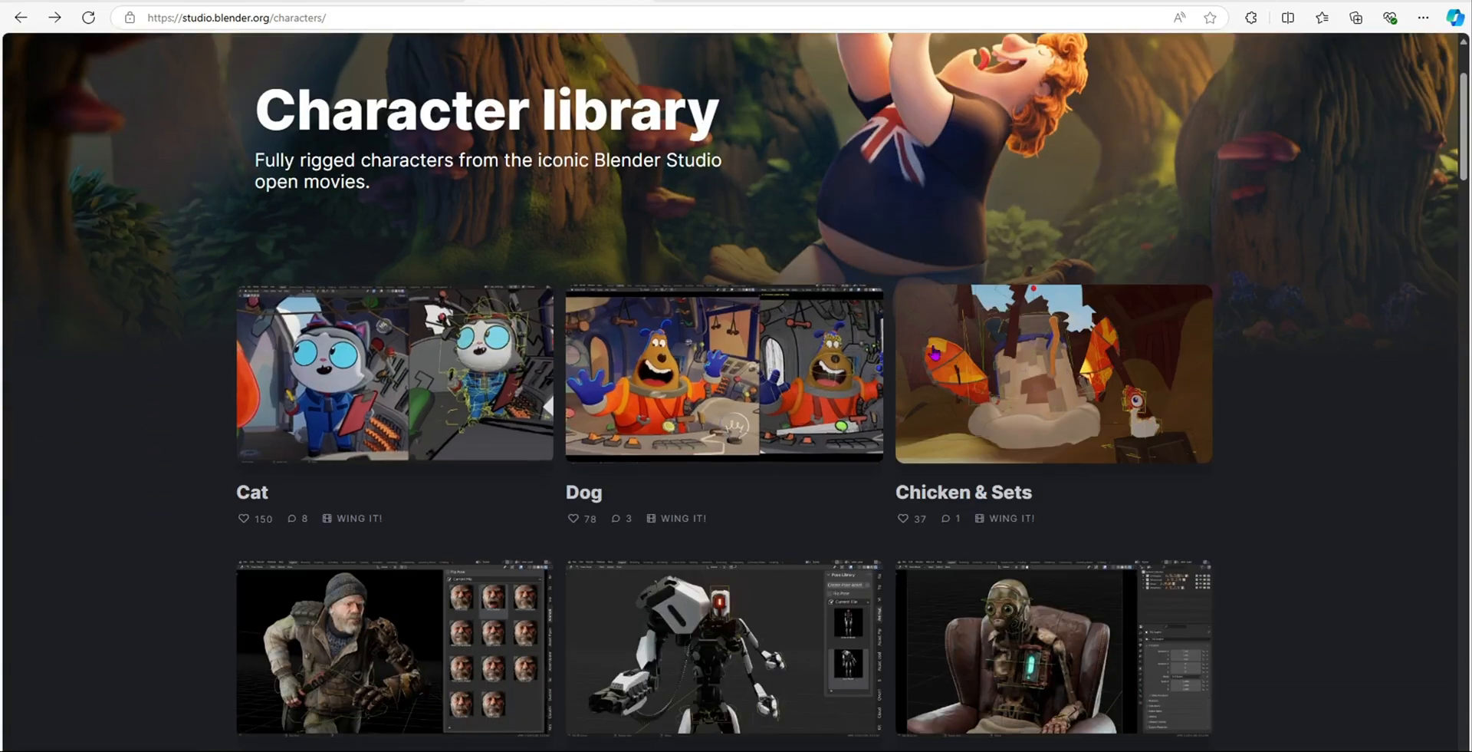
{"action": "scroll", "coordinate": [156, 503], "scroll_direction": "down", "scroll_amount": 5}
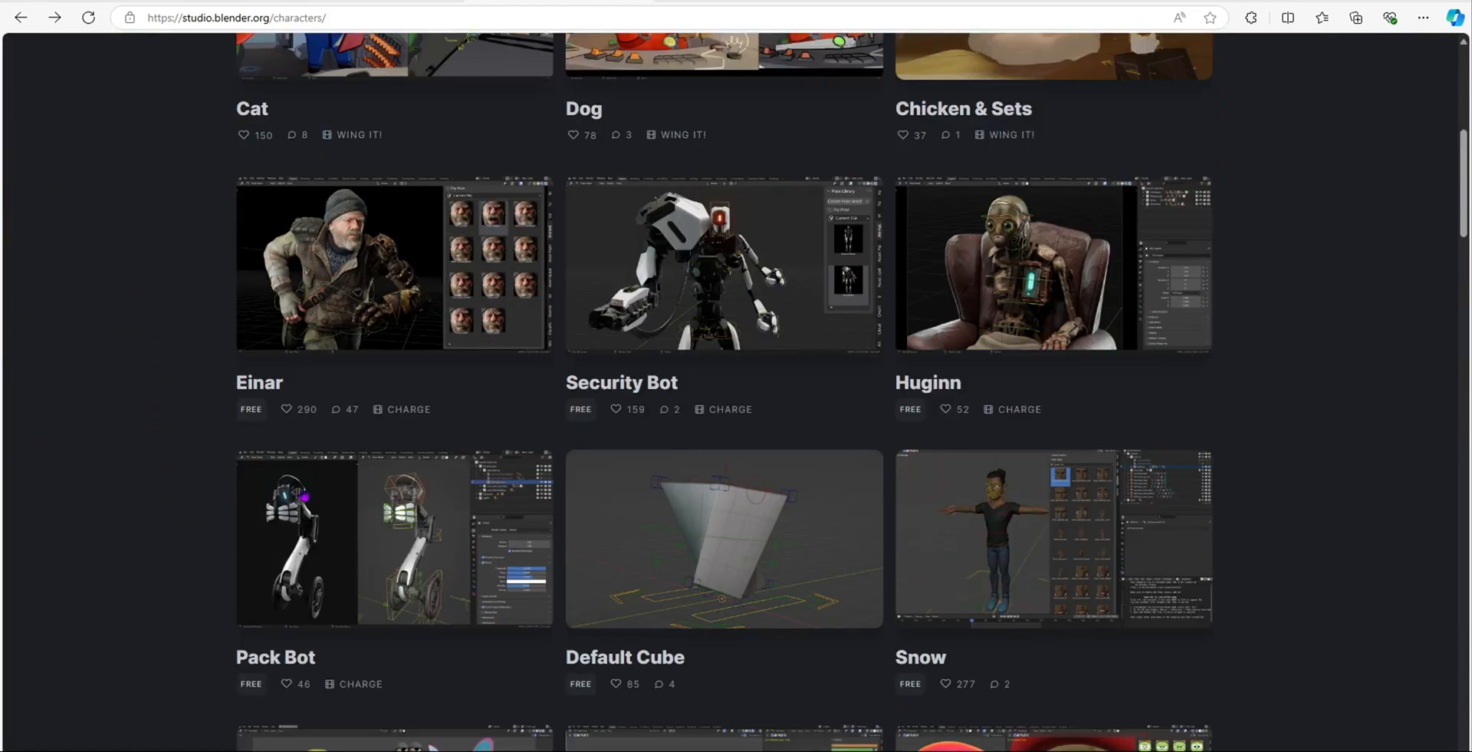
{"action": "scroll", "coordinate": [533, 300], "scroll_direction": "down", "scroll_amount": 10}
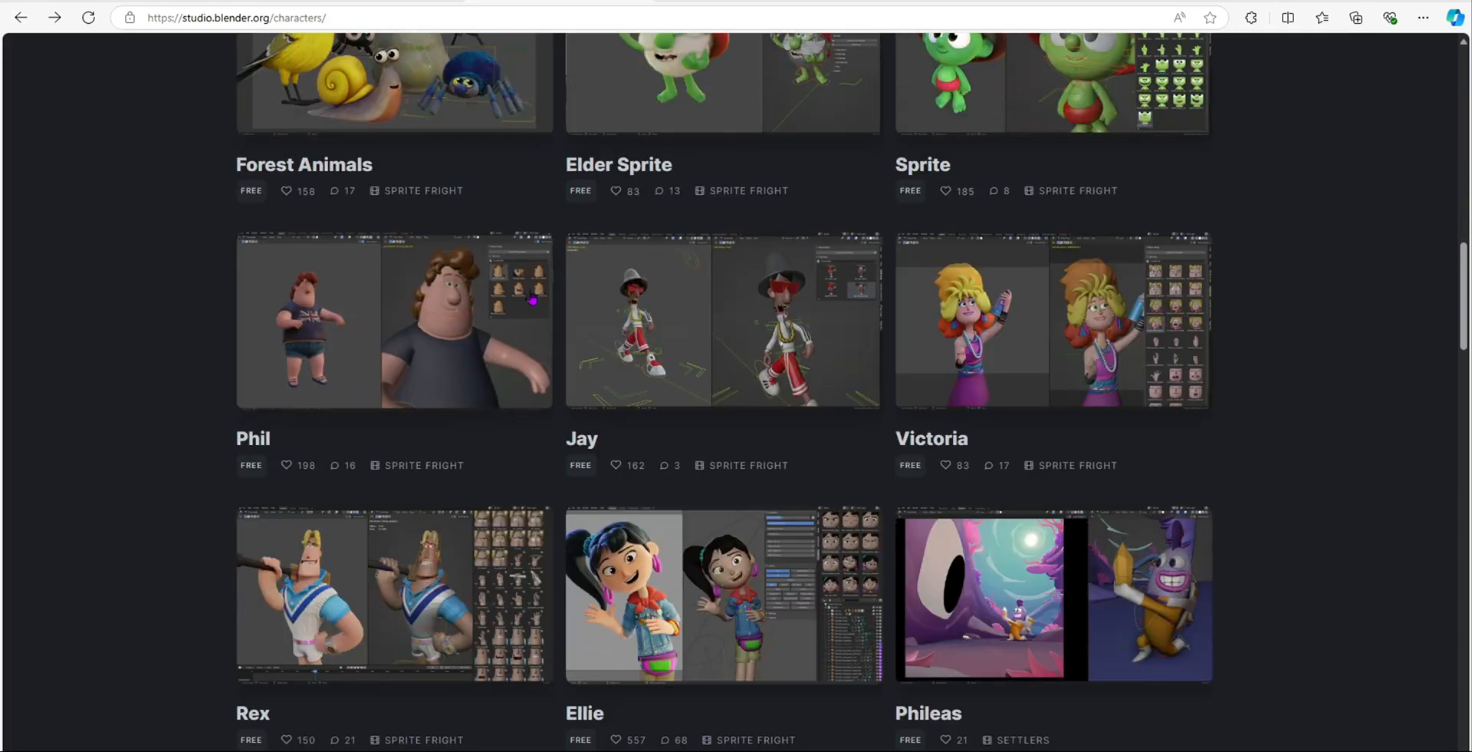
{"action": "scroll", "coordinate": [641, 502], "scroll_direction": "down", "scroll_amount": 2}
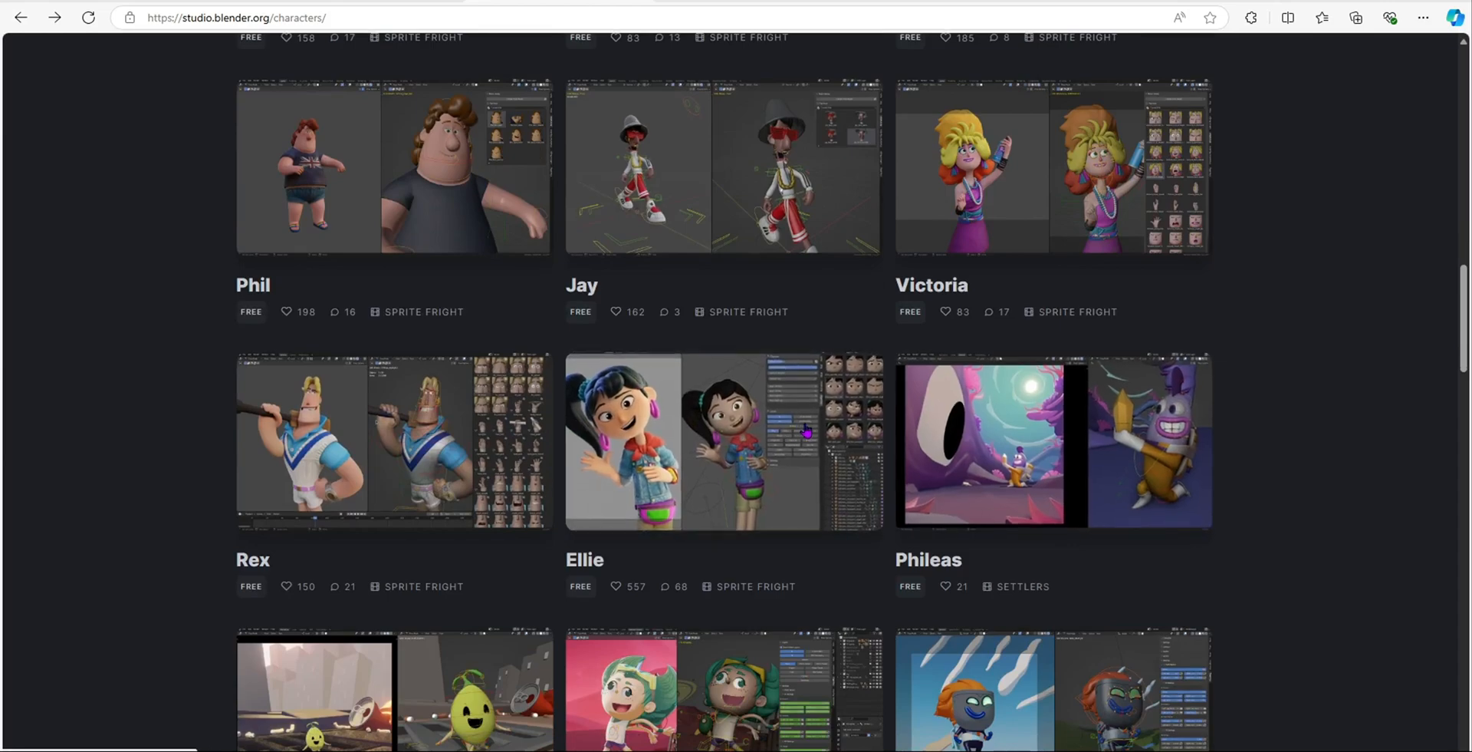
{"action": "scroll", "coordinate": [533, 412], "scroll_direction": "down", "scroll_amount": 5}
{"action": "scroll", "coordinate": [533, 412], "scroll_direction": "up", "scroll_amount": 2}
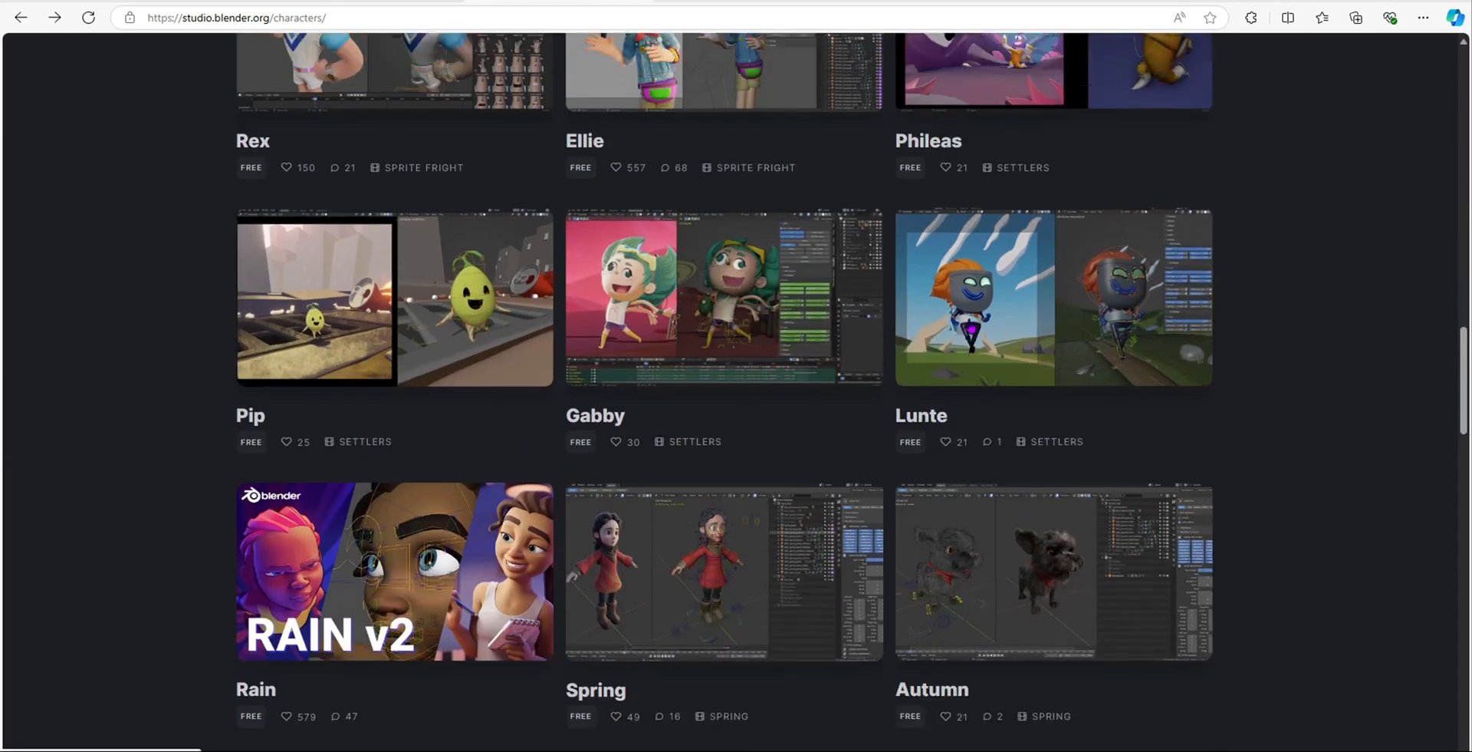
{"action": "scroll", "coordinate": [913, 431], "scroll_direction": "down", "scroll_amount": 2}
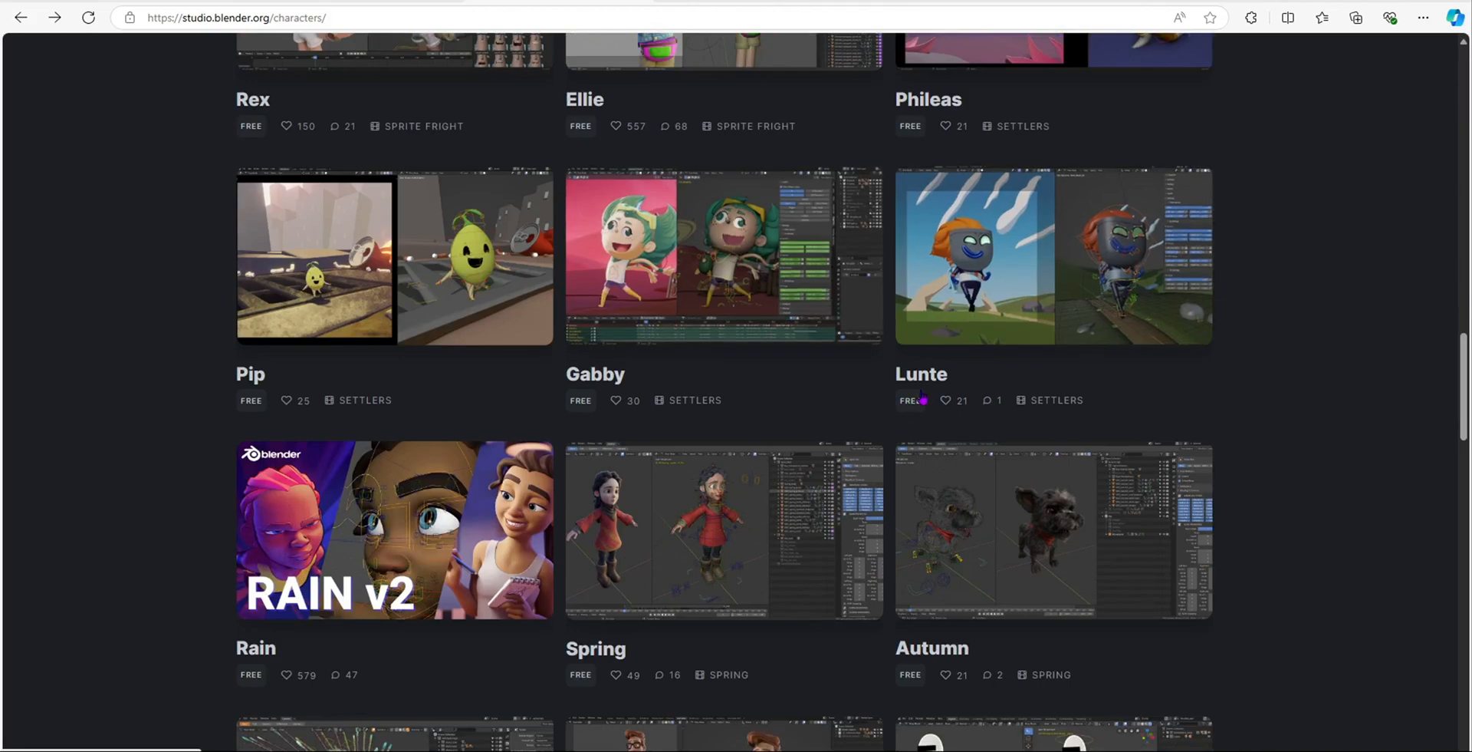
{"action": "scroll", "coordinate": [922, 399], "scroll_direction": "down", "scroll_amount": 4}
{"action": "scroll", "coordinate": [922, 399], "scroll_direction": "down", "scroll_amount": 4}
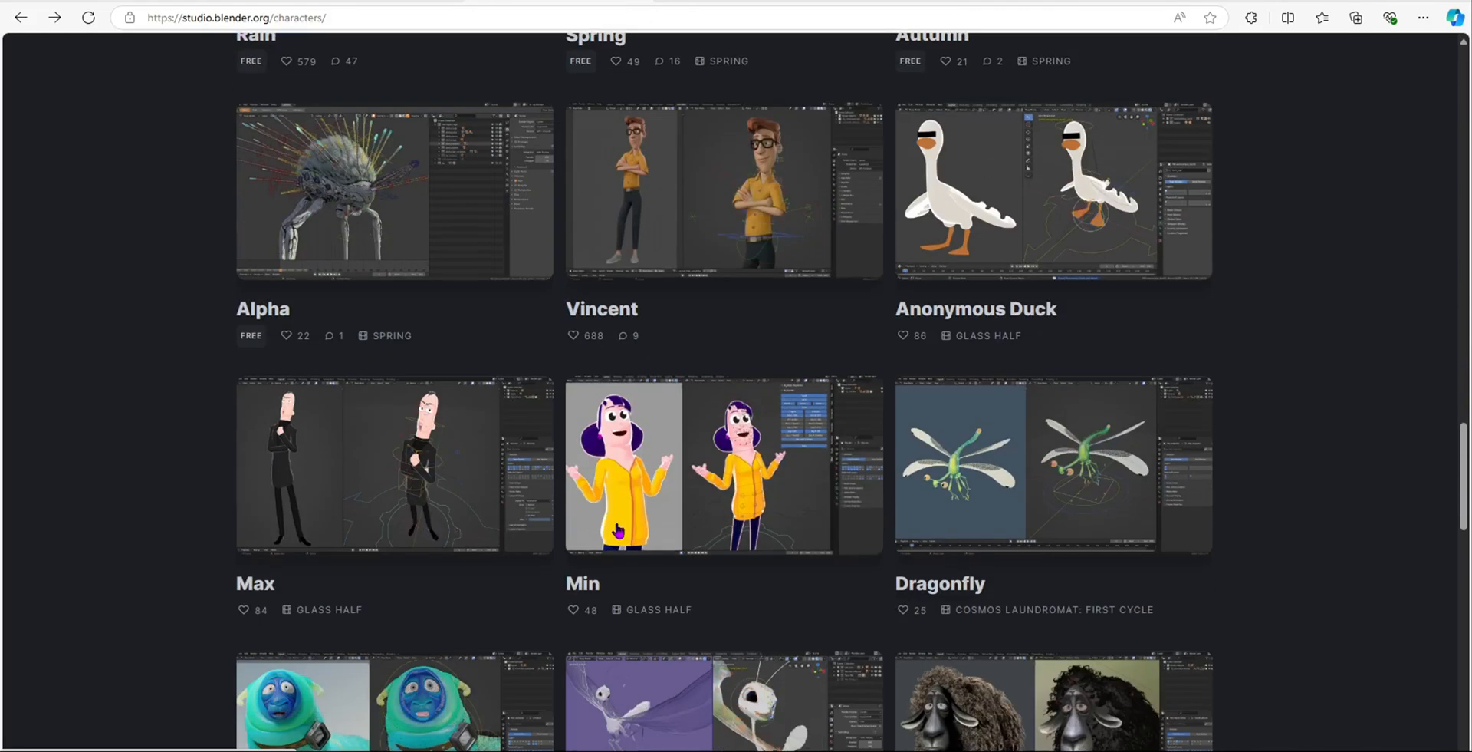
{"action": "scroll", "coordinate": [687, 440], "scroll_direction": "up", "scroll_amount": 3}
{"action": "scroll", "coordinate": [1017, 488], "scroll_direction": "down", "scroll_amount": 4}
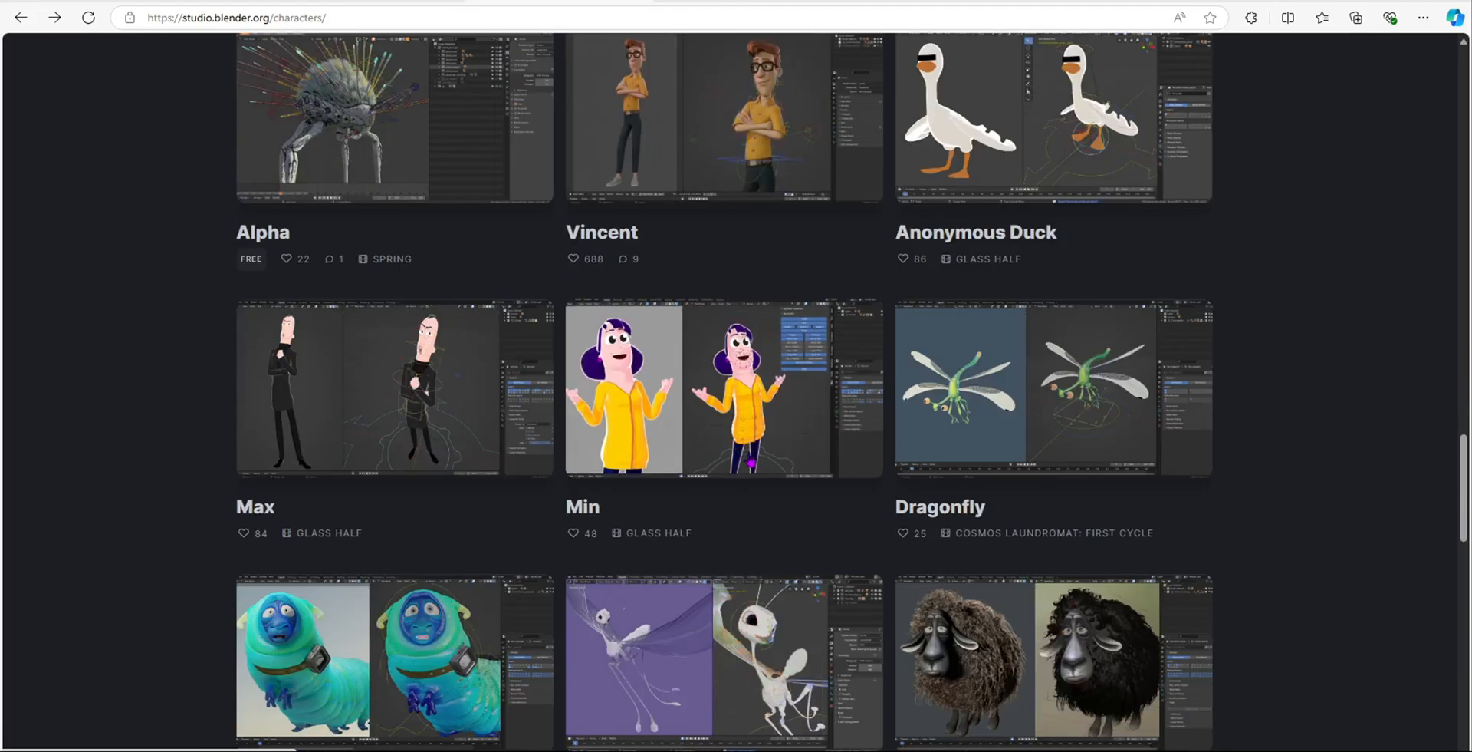
{"action": "scroll", "coordinate": [1017, 488], "scroll_direction": "up", "scroll_amount": 12}
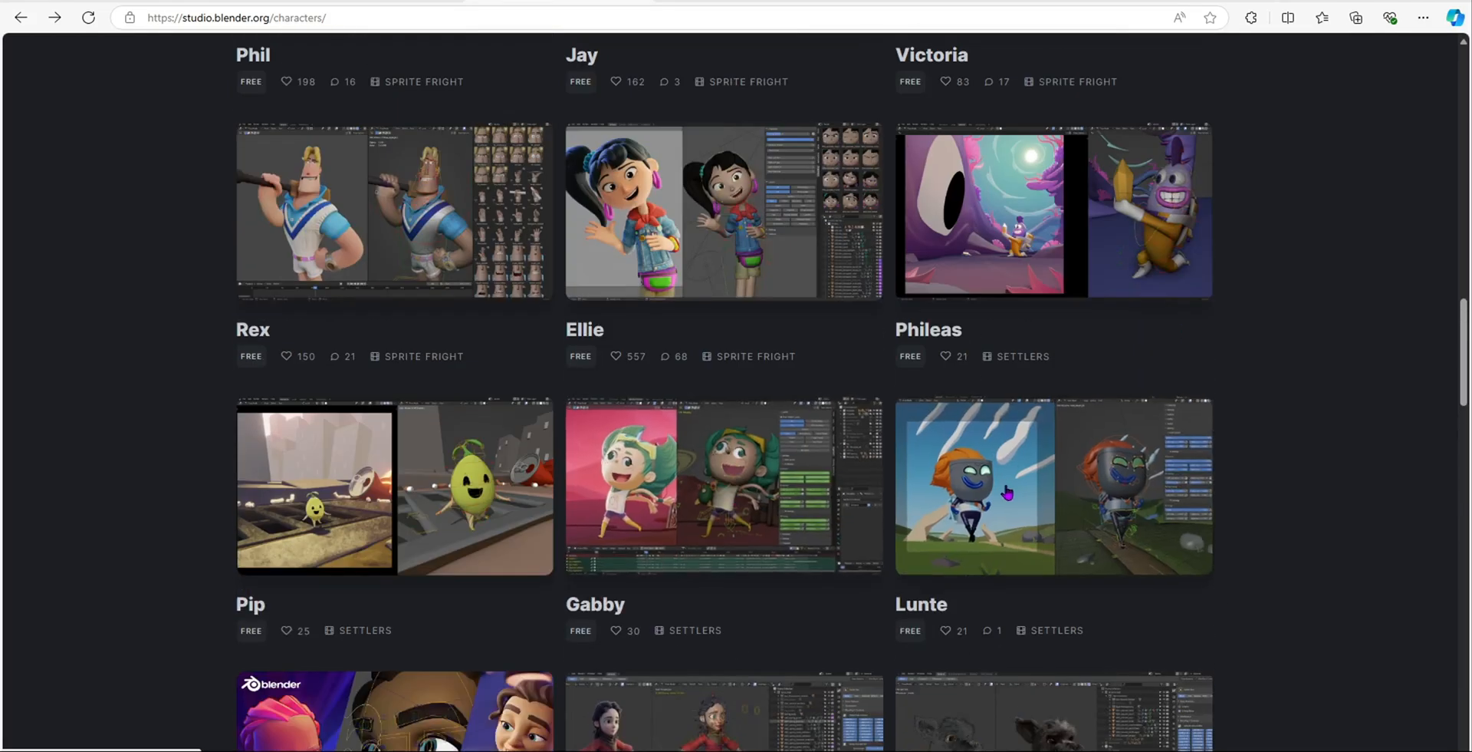
- Open the Lunte character page and review its download, usage notes and showcases
{"action": "left_click", "coordinate": [933, 506]}
{"action": "scroll", "coordinate": [934, 504], "scroll_direction": "down", "scroll_amount": 4}
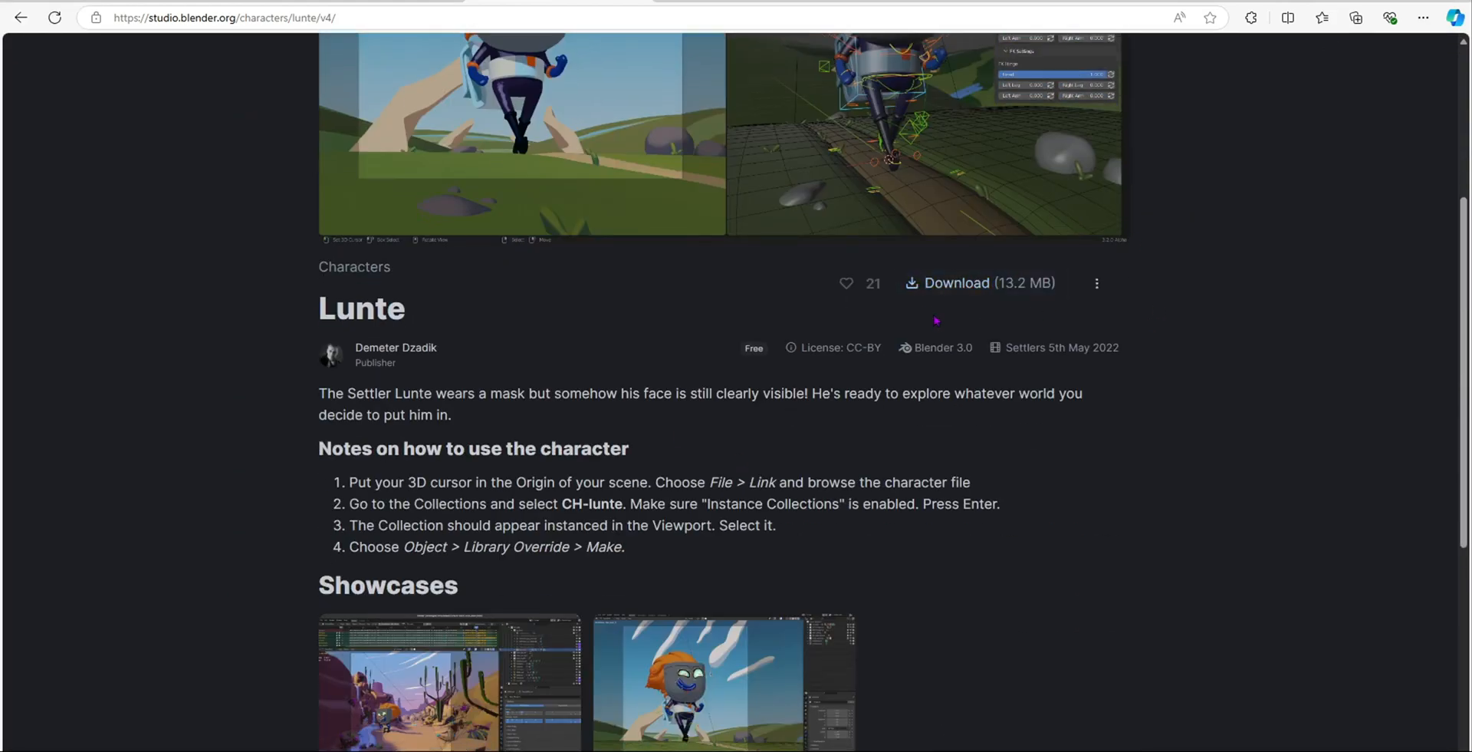
{"action": "scroll", "coordinate": [881, 326], "scroll_direction": "down", "scroll_amount": 5}
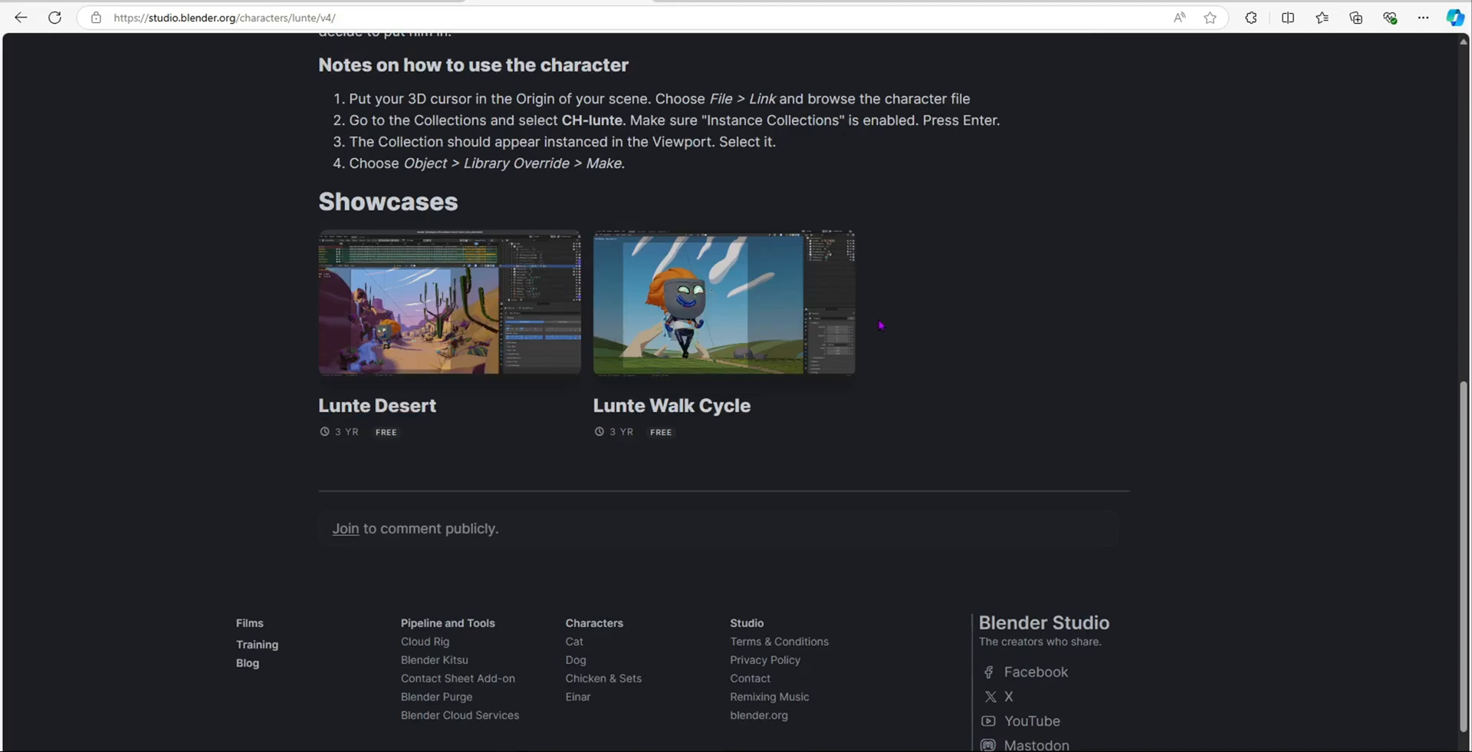
{"action": "scroll", "coordinate": [841, 321], "scroll_direction": "up", "scroll_amount": 5}
{"action": "scroll", "coordinate": [700, 323], "scroll_direction": "down", "scroll_amount": 4}
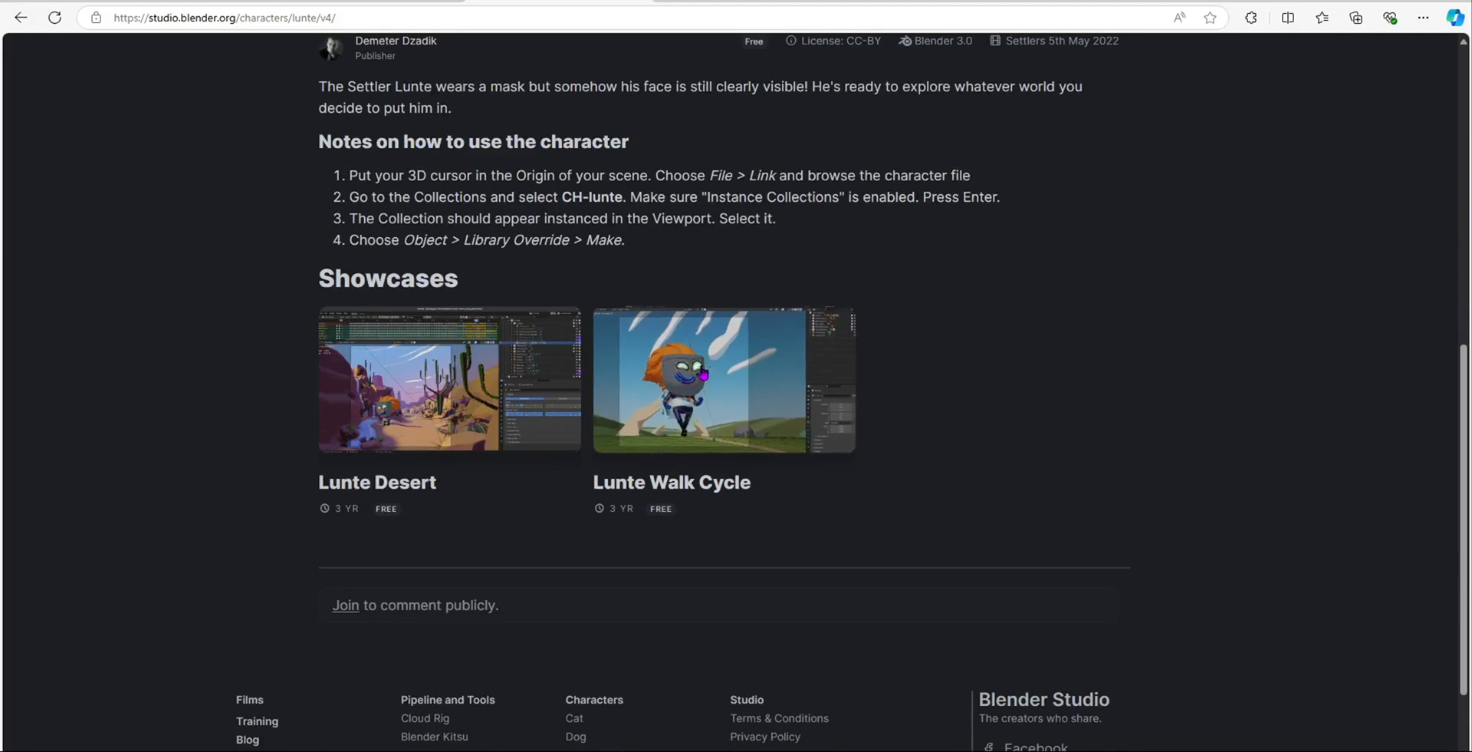
- Open the Lunte Walk Cycle showcase, watch its video and view the details below it
{"action": "scroll", "coordinate": [687, 377], "scroll_direction": "down", "scroll_amount": 2}
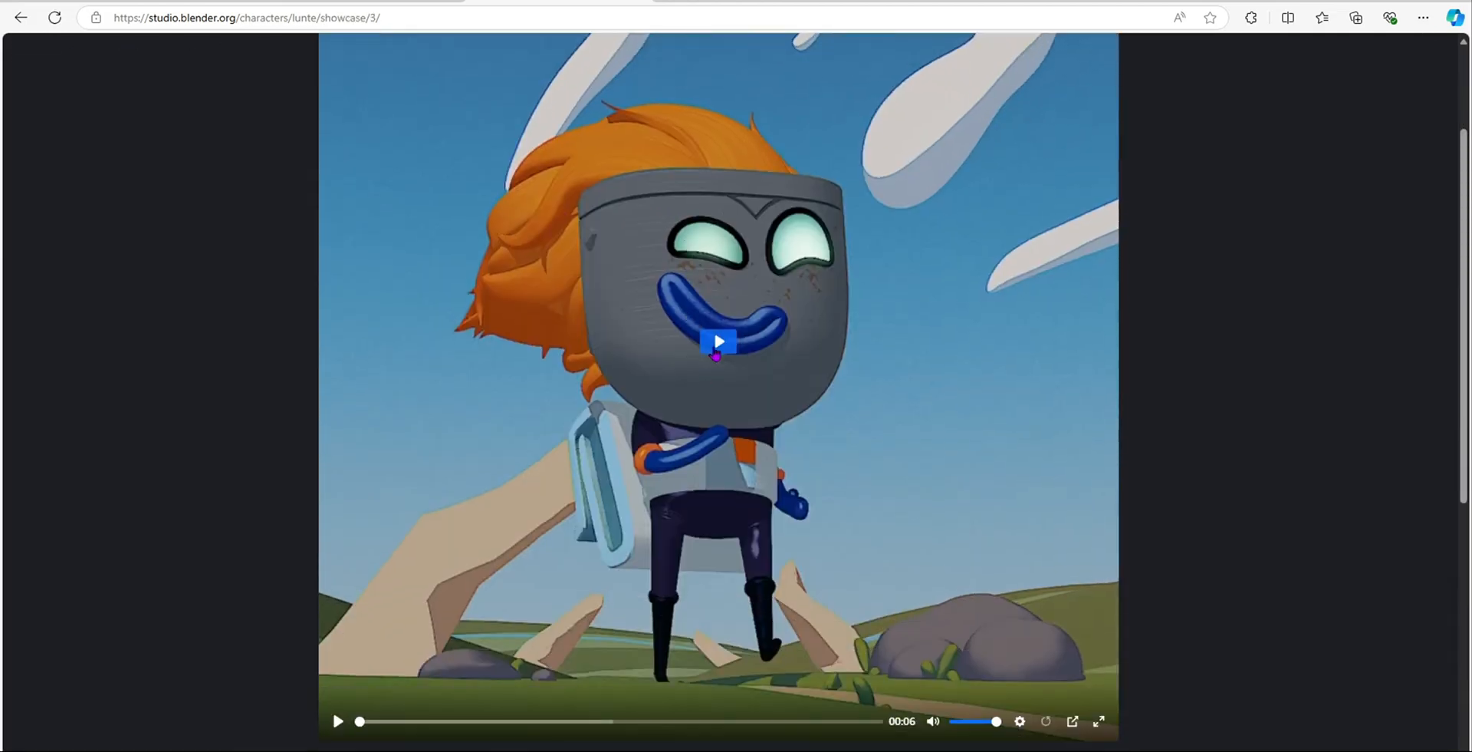
{"action": "left_click", "coordinate": [715, 345]}
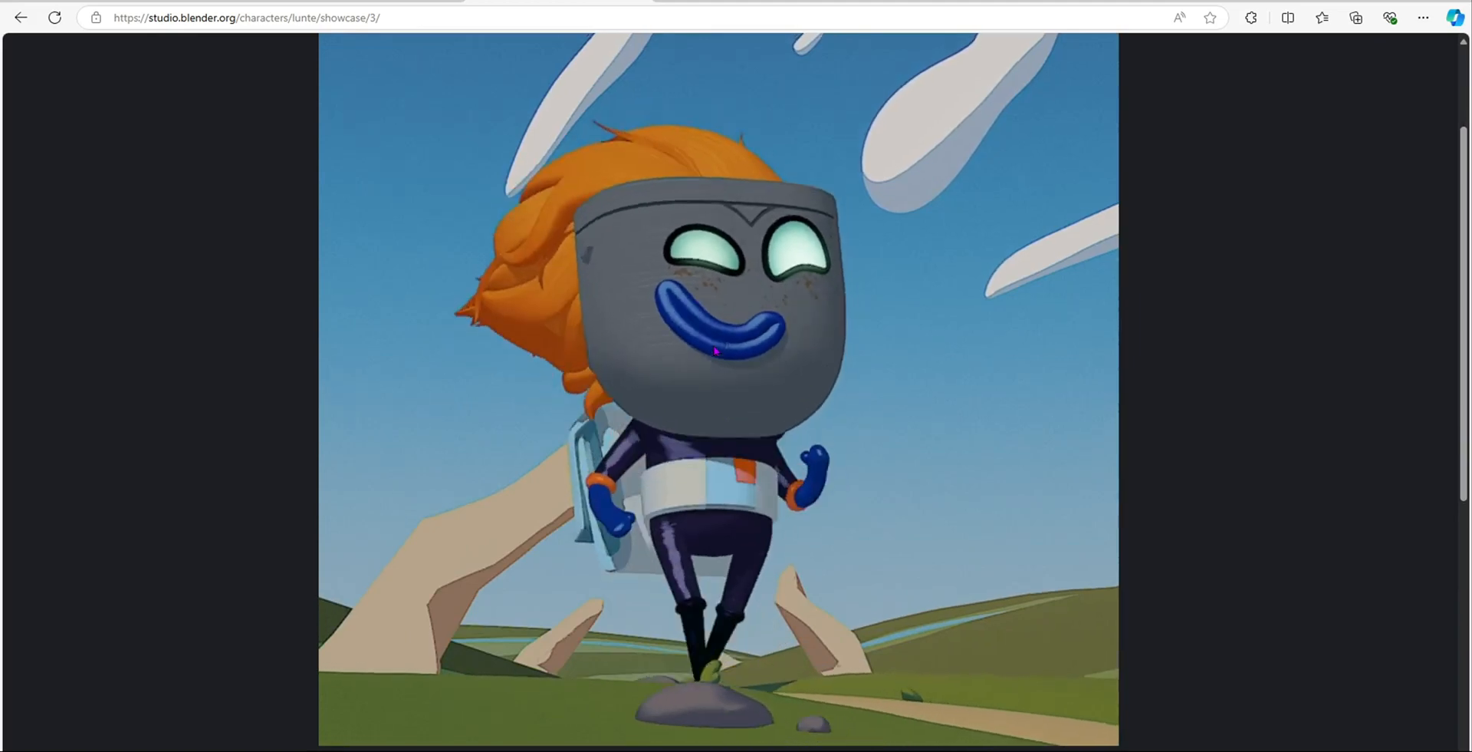
{"action": "scroll", "coordinate": [185, 167], "scroll_direction": "up", "scroll_amount": 2}
{"action": "scroll", "coordinate": [185, 167], "scroll_direction": "down", "scroll_amount": 3}
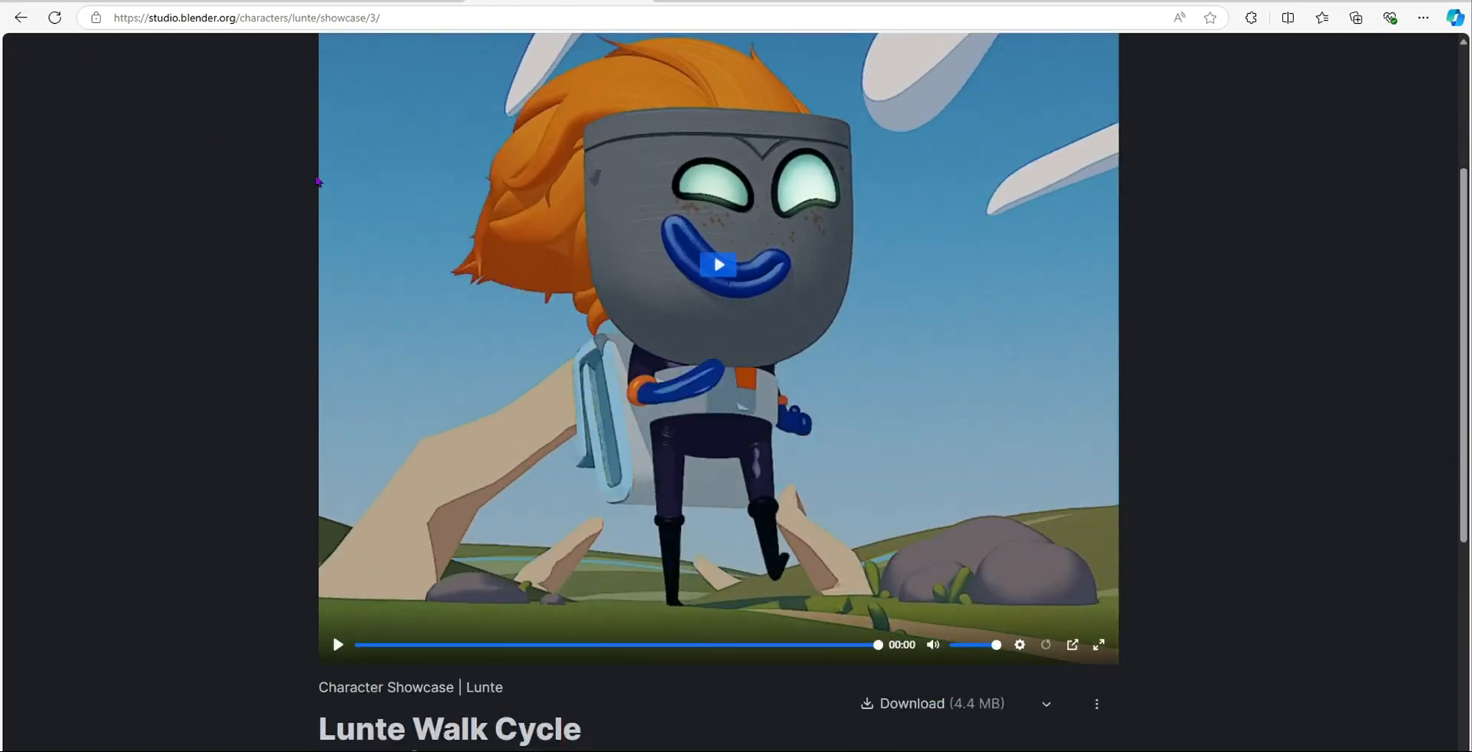
{"action": "scroll", "coordinate": [740, 323], "scroll_direction": "up", "scroll_amount": 1}
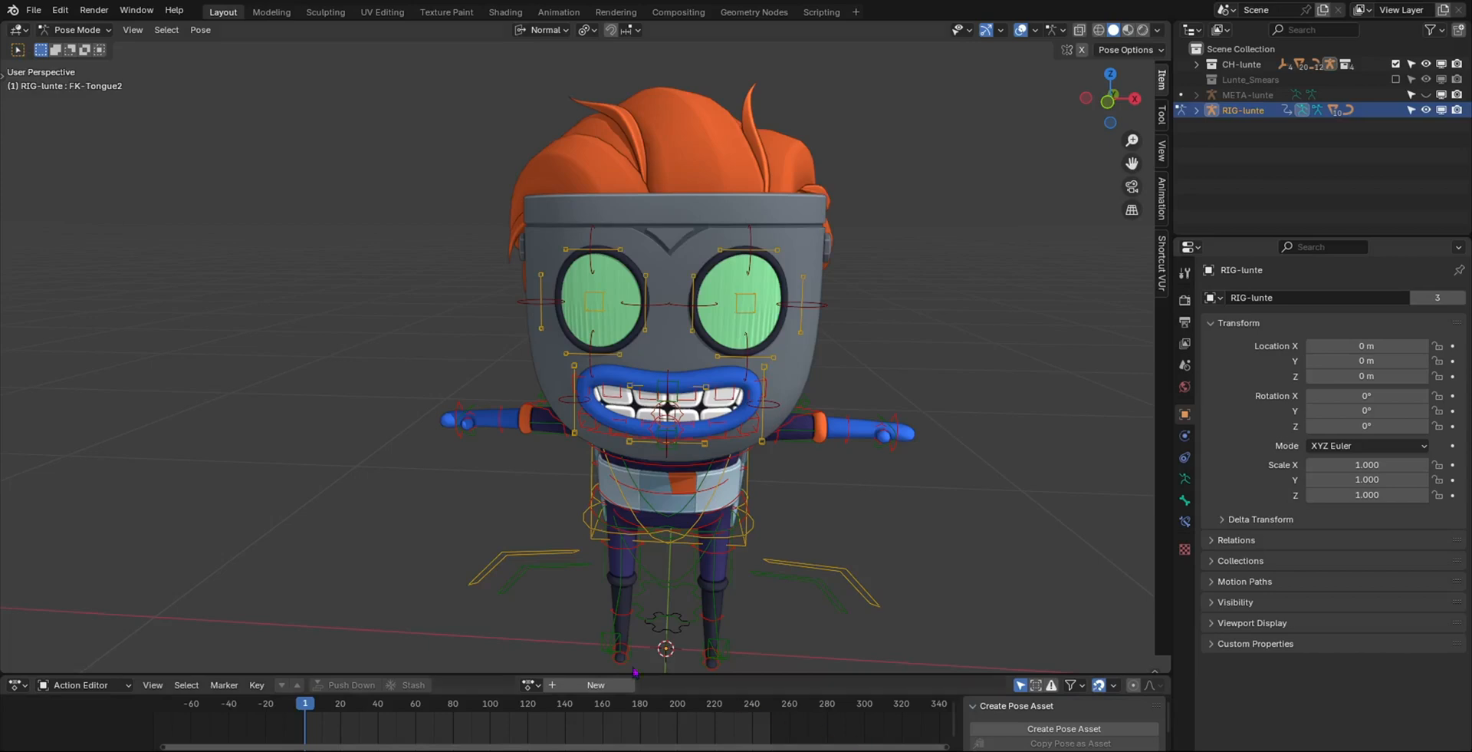
- In Blender, scale and move the upper handle at Lunte's left mouth corner to reshape the lips
{"action": "middle_click_drag", "start_coordinate": [826, 456], "coordinate": [864, 420]}
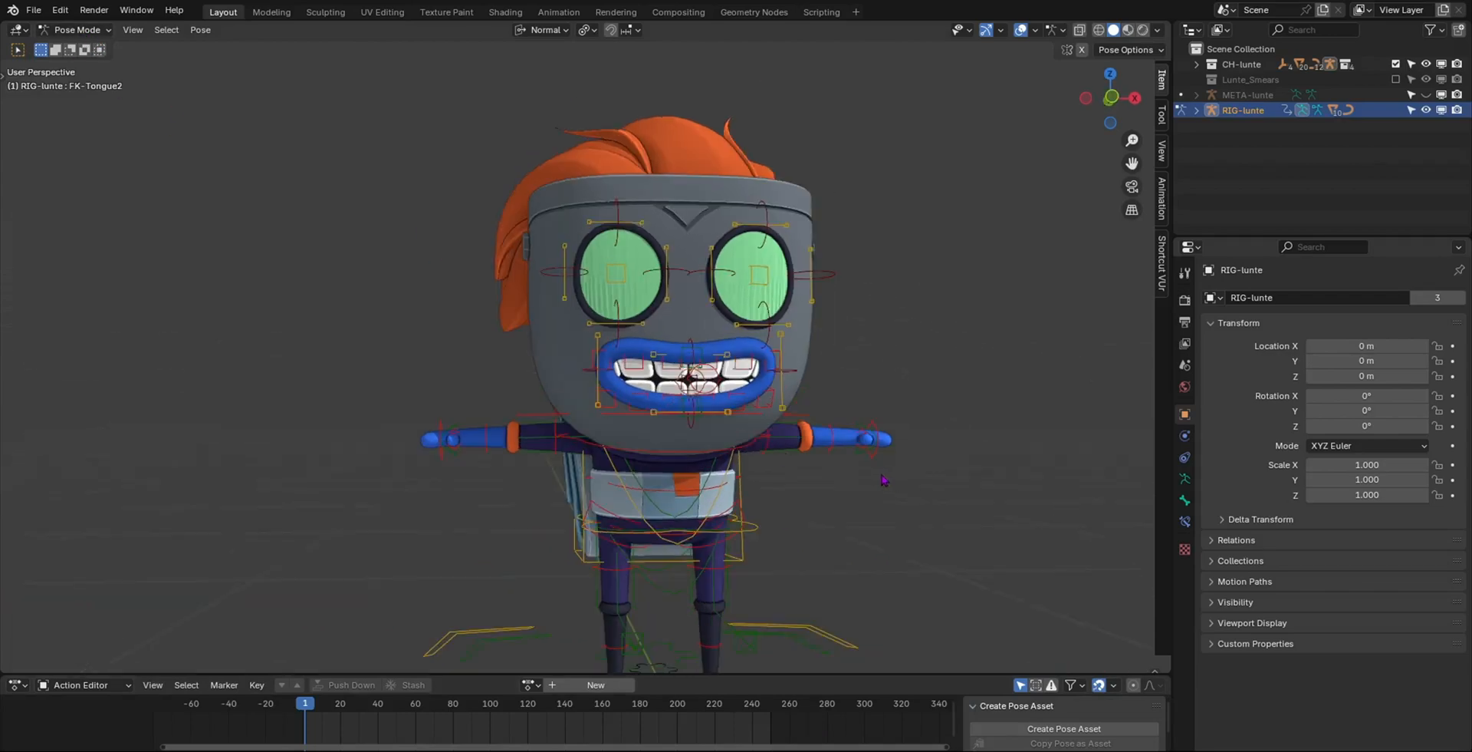
{"action": "middle_click_drag", "start_coordinate": [799, 465], "coordinate": [805, 436]}
{"action": "scroll", "coordinate": [725, 371], "scroll_direction": "up", "scroll_amount": 4}
{"action": "left_click", "coordinate": [780, 376]}
{"action": "key", "text": "s"}
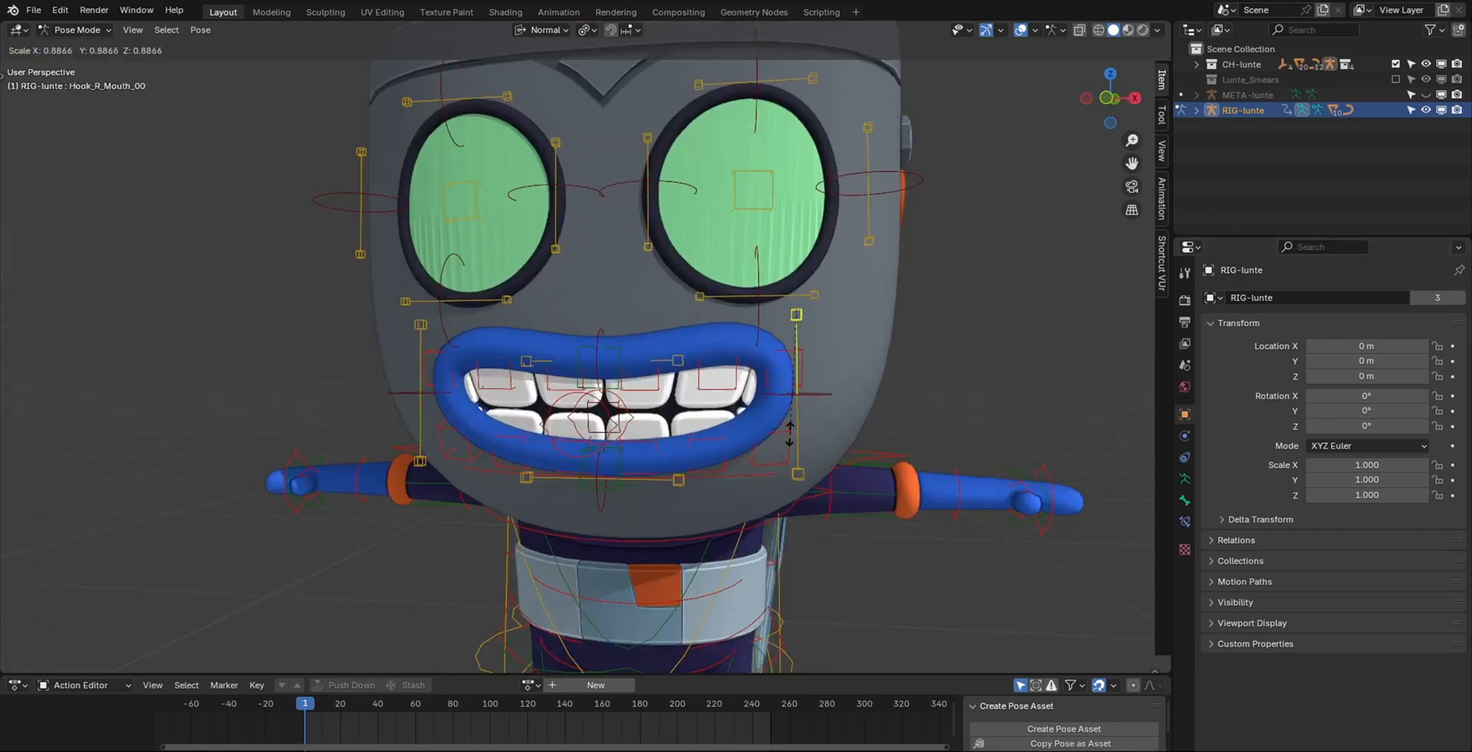
{"action": "left_click", "coordinate": [776, 438]}
{"action": "key", "text": "g"}
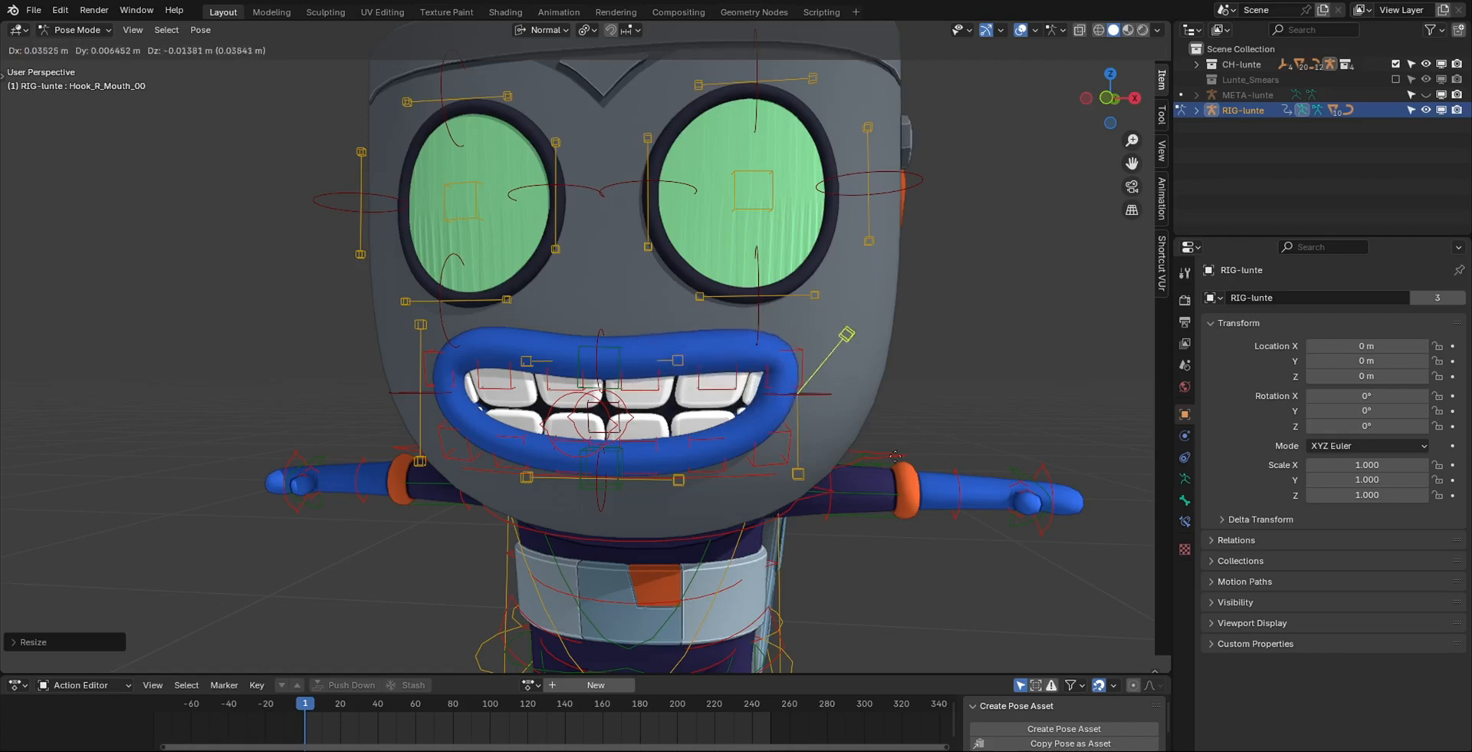
{"action": "left_click", "coordinate": [838, 469]}
- Adjust the lower handle at Lunte's left mouth corner
{"action": "left_click", "coordinate": [799, 473]}
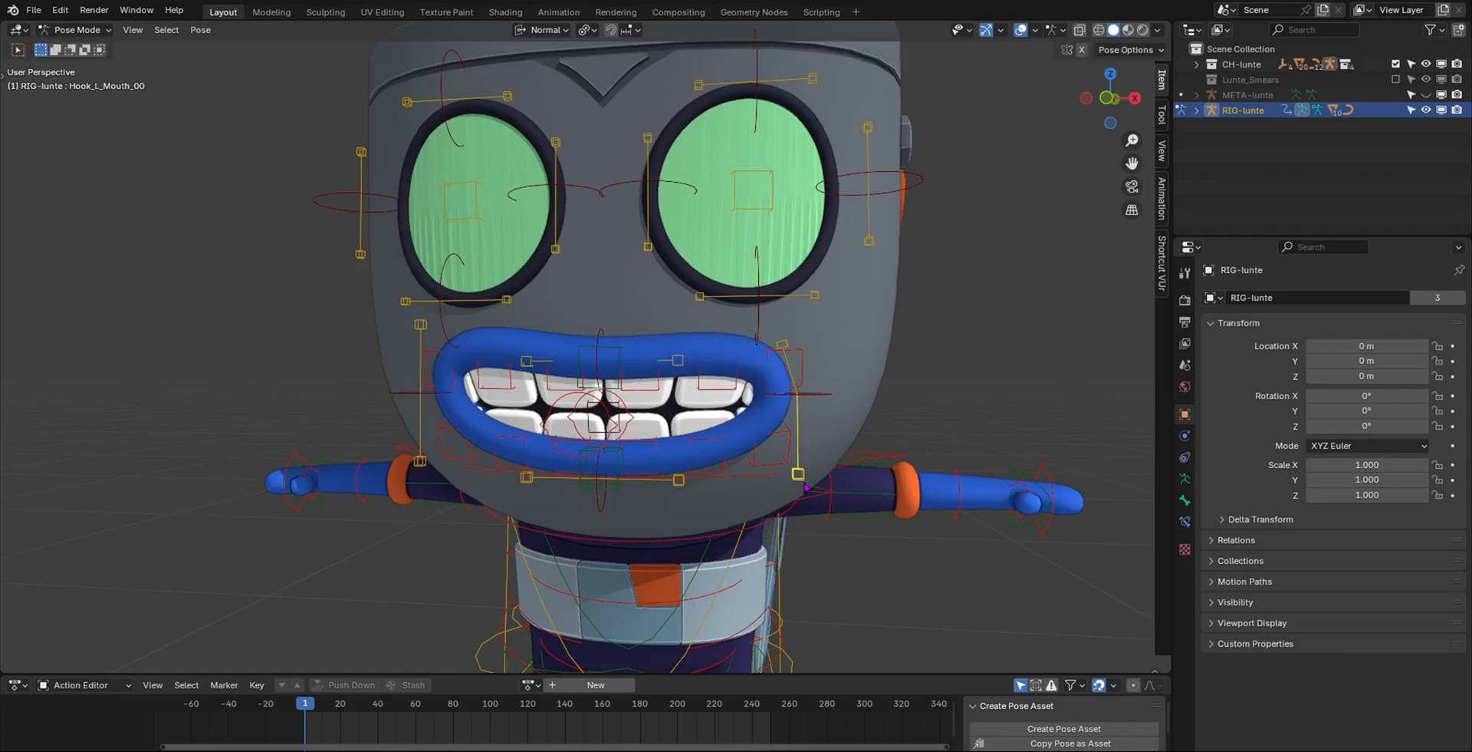
{"action": "key", "text": "g"}
{"action": "left_click", "coordinate": [798, 473]}
- Try lowering the inner handle above the character's right eye to deform the eye outline
{"action": "middle_click_drag", "start_coordinate": [799, 474], "coordinate": [827, 454]}
{"action": "left_click", "coordinate": [567, 120]}
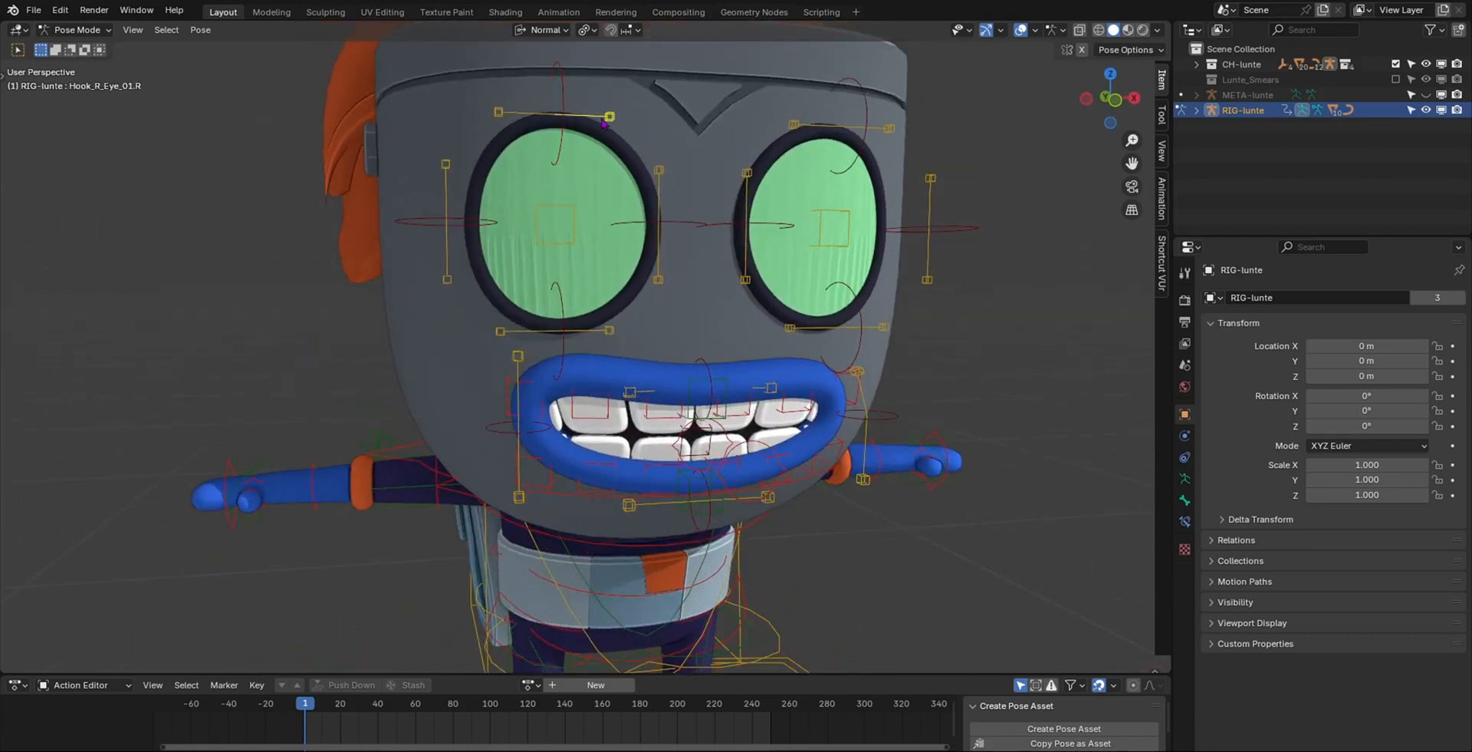
{"action": "key", "text": "g"}
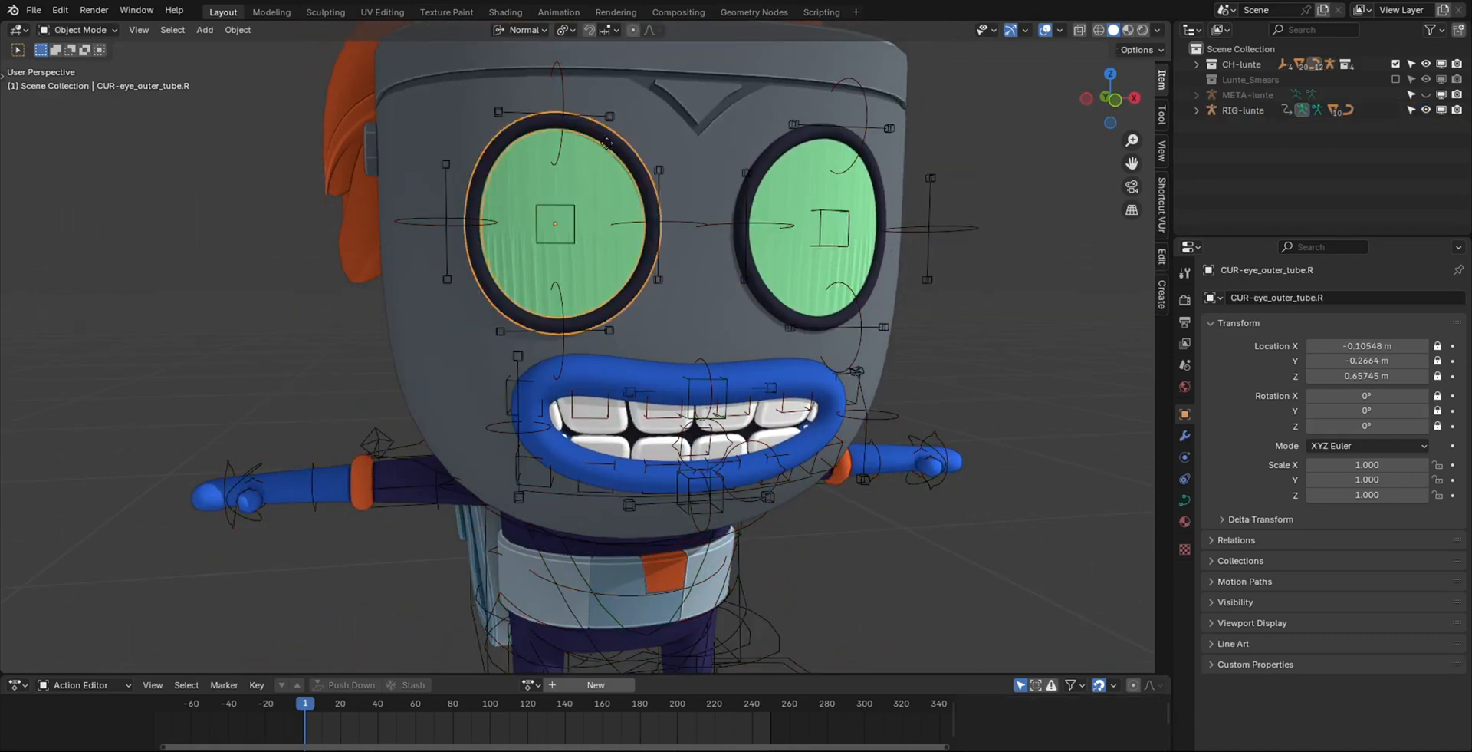
{"action": "key", "text": "Escape"}
{"action": "key", "text": "g"}
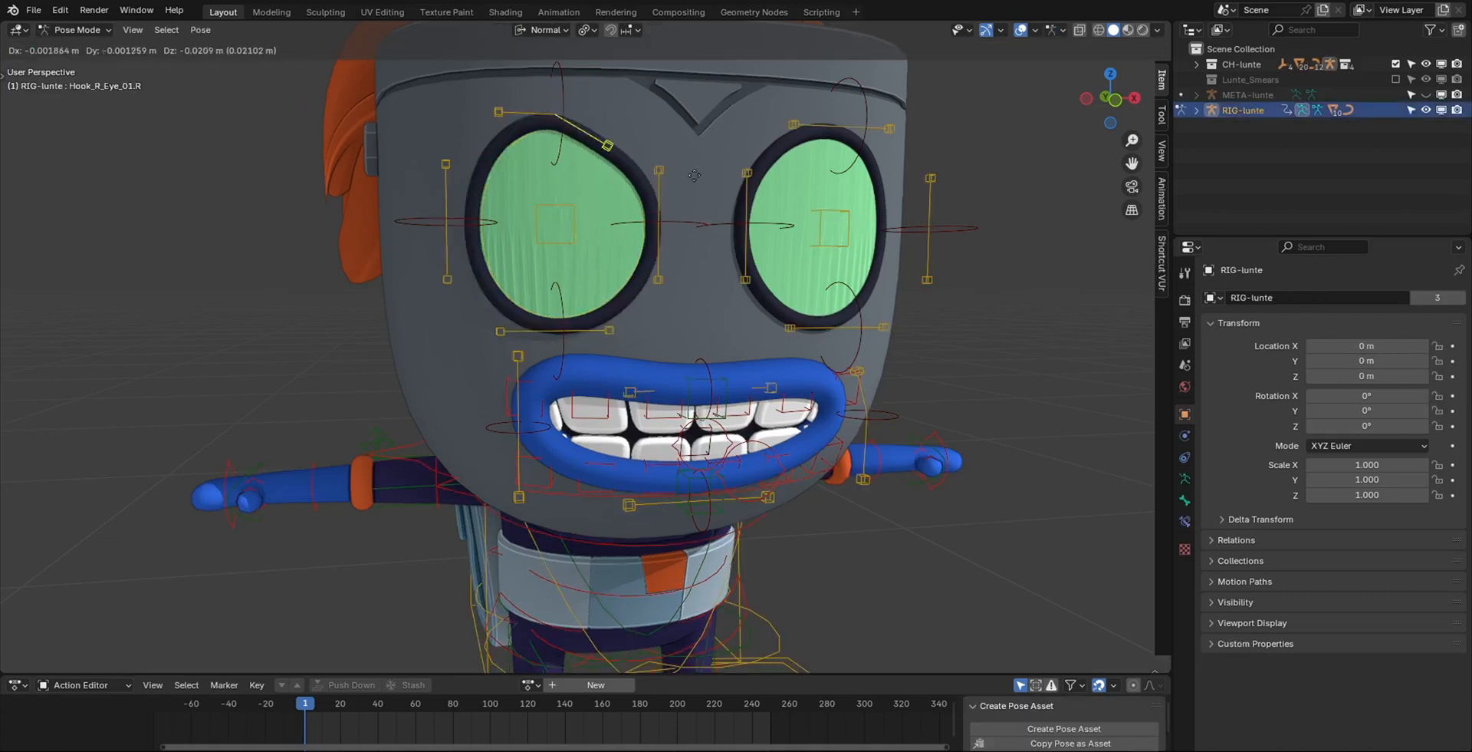
{"action": "left_click", "coordinate": [581, 145]}
- Try deforming the right eye further by moving its outer top handle and the upper handle on its outer side
{"action": "left_click", "coordinate": [504, 116]}
{"action": "key", "text": "g"}
{"action": "left_click", "coordinate": [512, 158]}
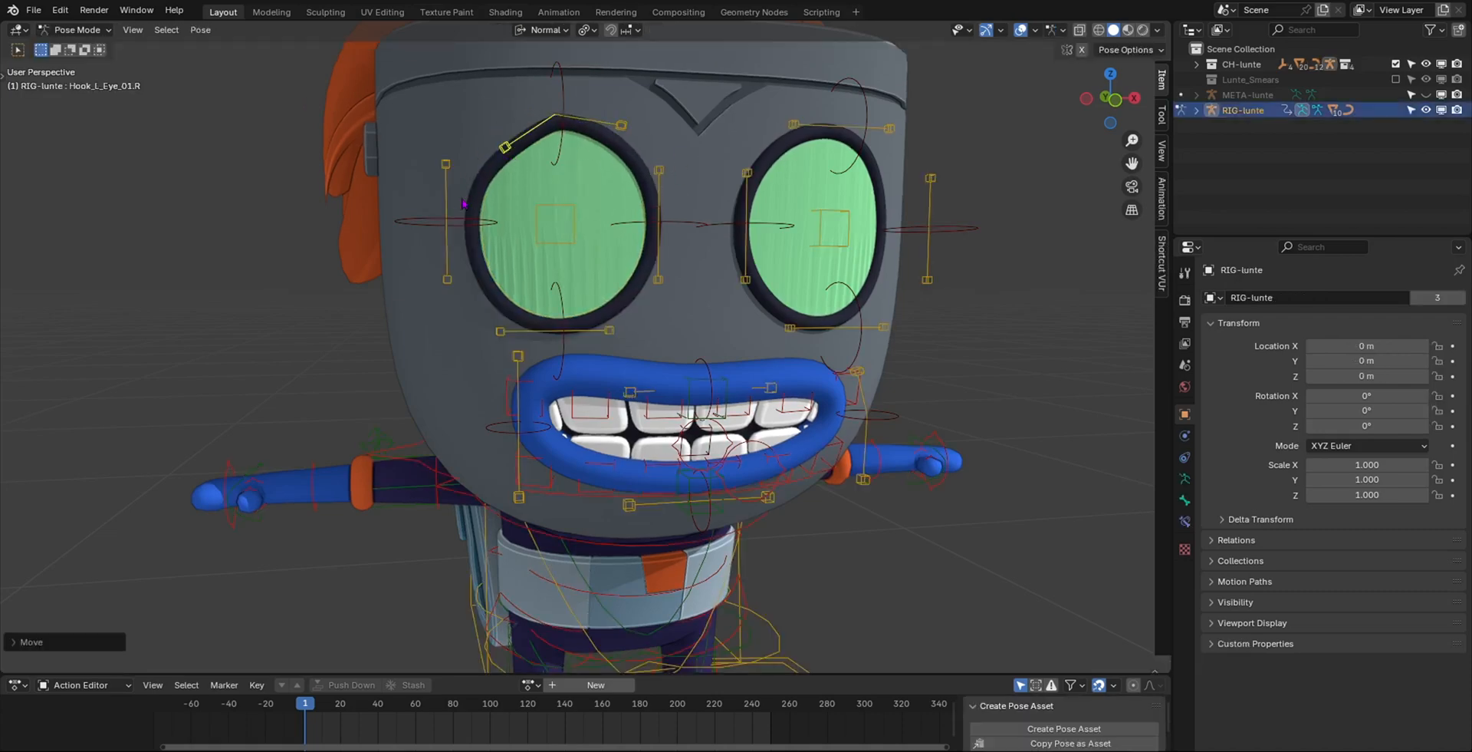
{"action": "left_click", "coordinate": [448, 206]}
{"action": "key", "text": "g"}
{"action": "left_click", "coordinate": [545, 214]}
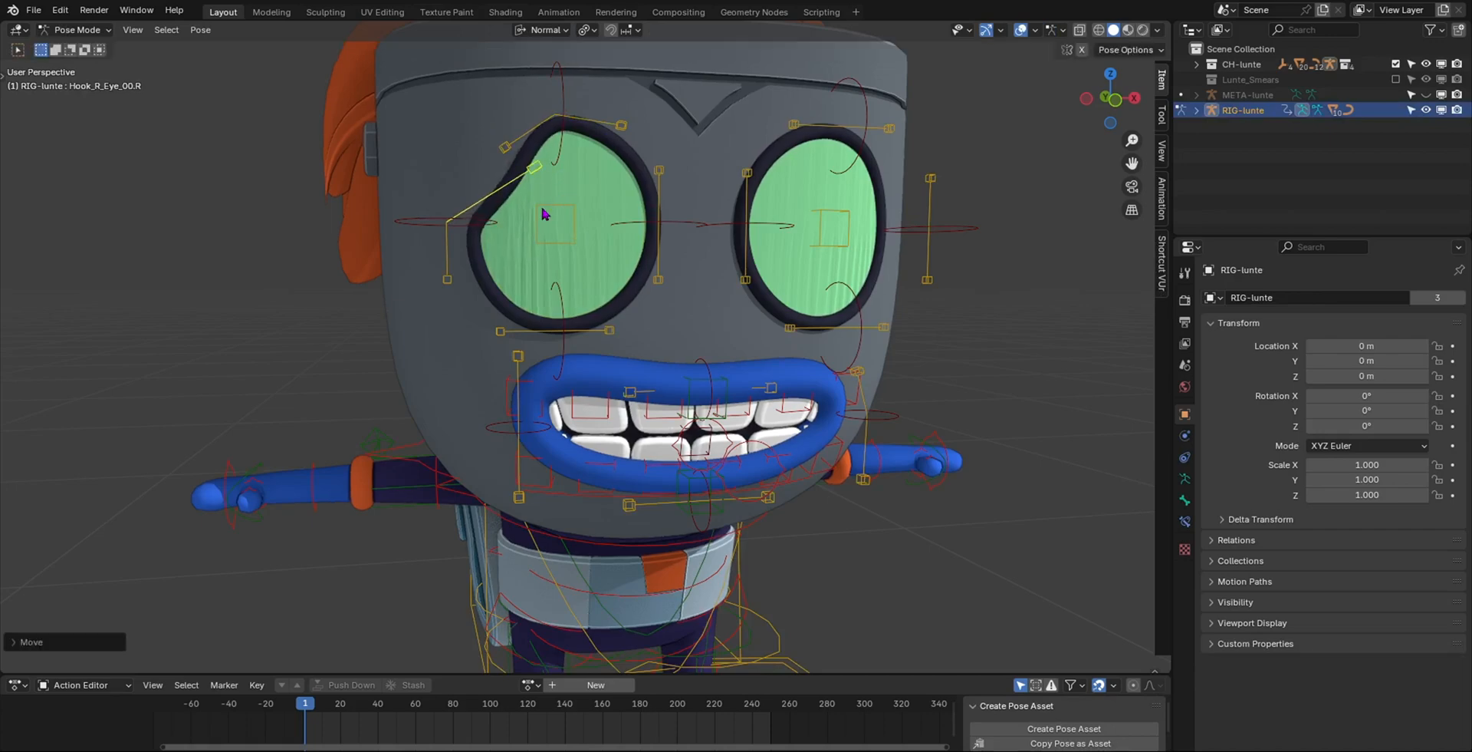
- Undo the right eye's handle moves
{"action": "key", "text": "ctrl+z"}
{"action": "key", "text": "ctrl+z"}
{"action": "key", "text": "ctrl+z"}
{"action": "key", "text": "ctrl+z"}
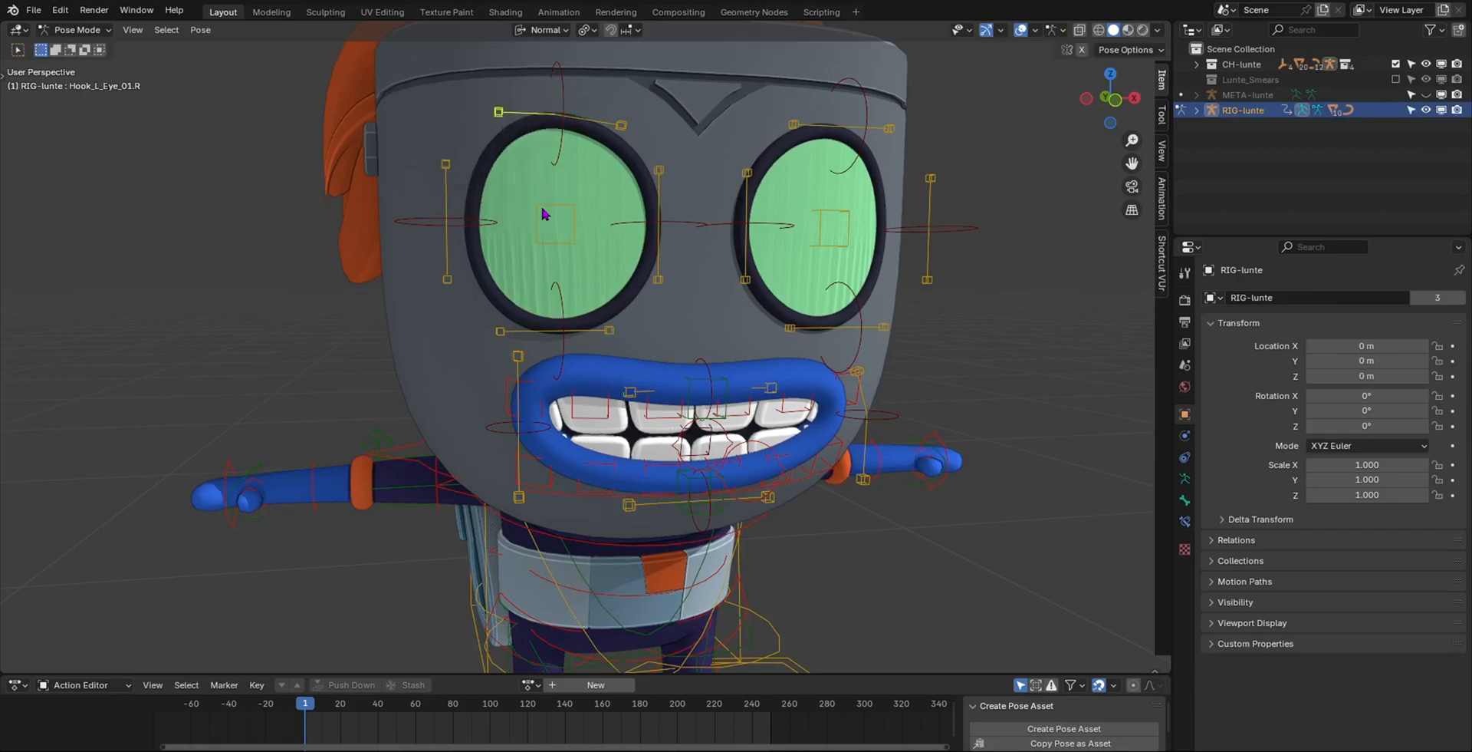
- Examine the whole Lunte rig from the front and side, including face, backpack, legs and foot controls
{"action": "scroll", "coordinate": [566, 220], "scroll_direction": "down", "scroll_amount": 5}
{"action": "middle_click_drag", "start_coordinate": [621, 216], "coordinate": [666, 205]}
{"action": "scroll", "coordinate": [667, 205], "scroll_direction": "up", "scroll_amount": 5}
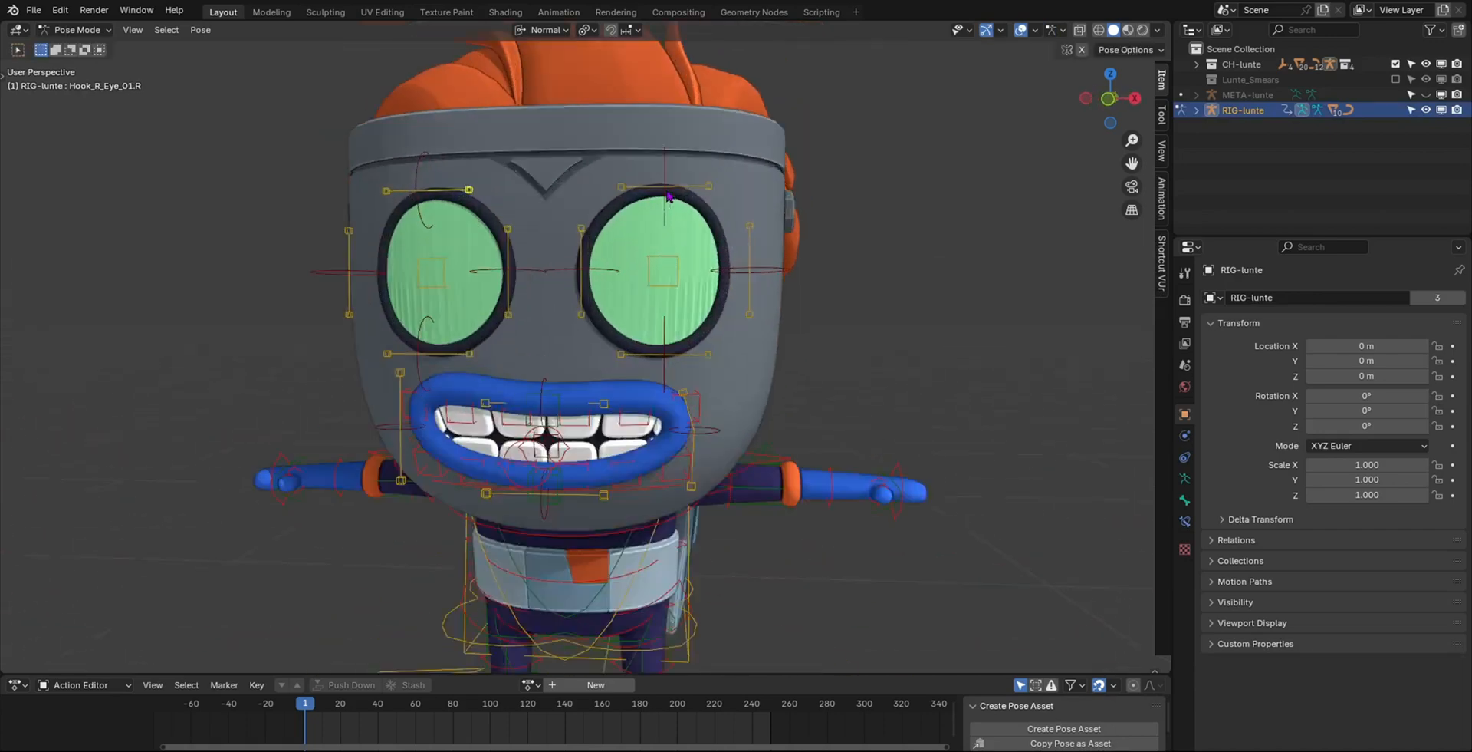
{"action": "middle_click_drag", "start_coordinate": [687, 357], "coordinate": [552, 347]}
{"action": "scroll", "coordinate": [552, 347], "scroll_direction": "down", "scroll_amount": 3}
{"action": "scroll", "coordinate": [689, 479], "scroll_direction": "up", "scroll_amount": 3}
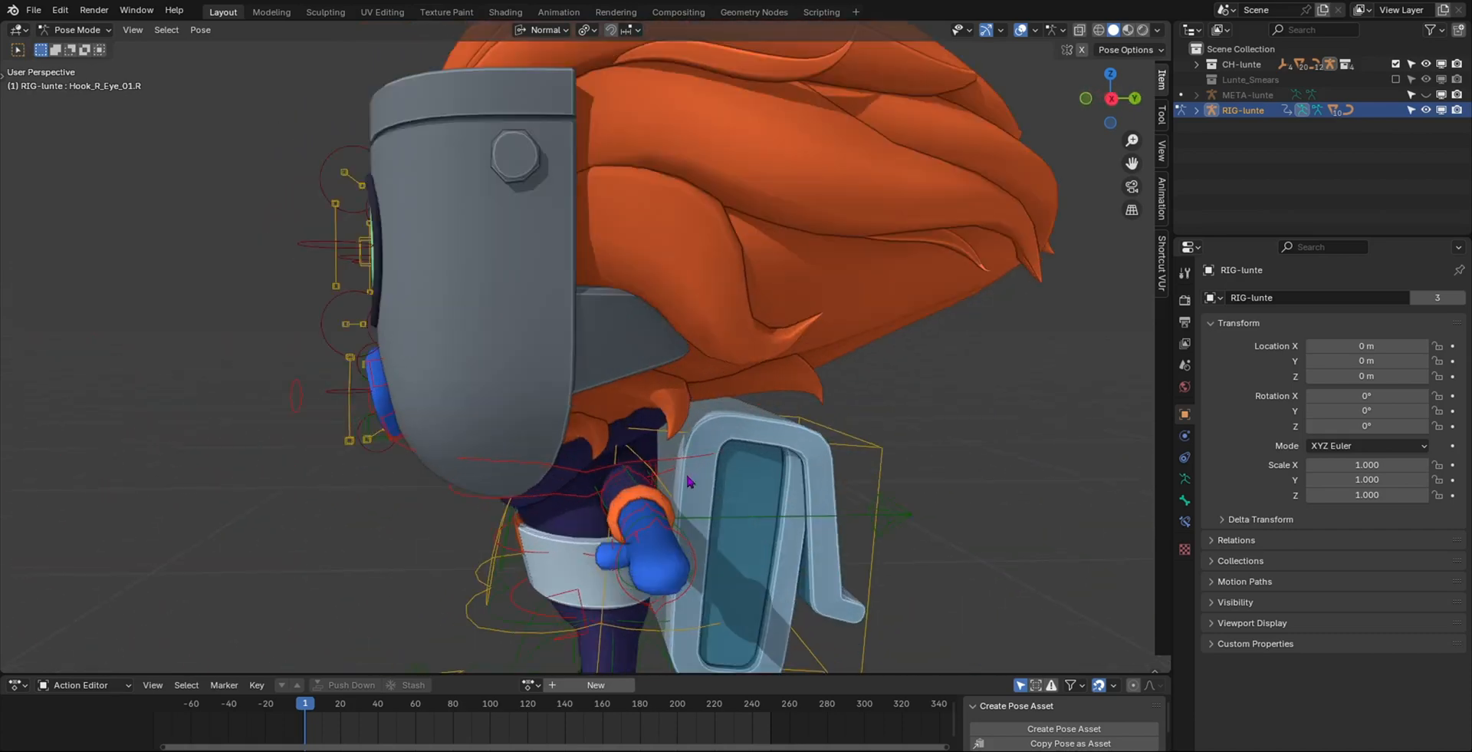
{"action": "scroll", "coordinate": [684, 497], "scroll_direction": "down", "scroll_amount": 4}
{"action": "middle_click_drag", "start_coordinate": [685, 497], "coordinate": [732, 257]}
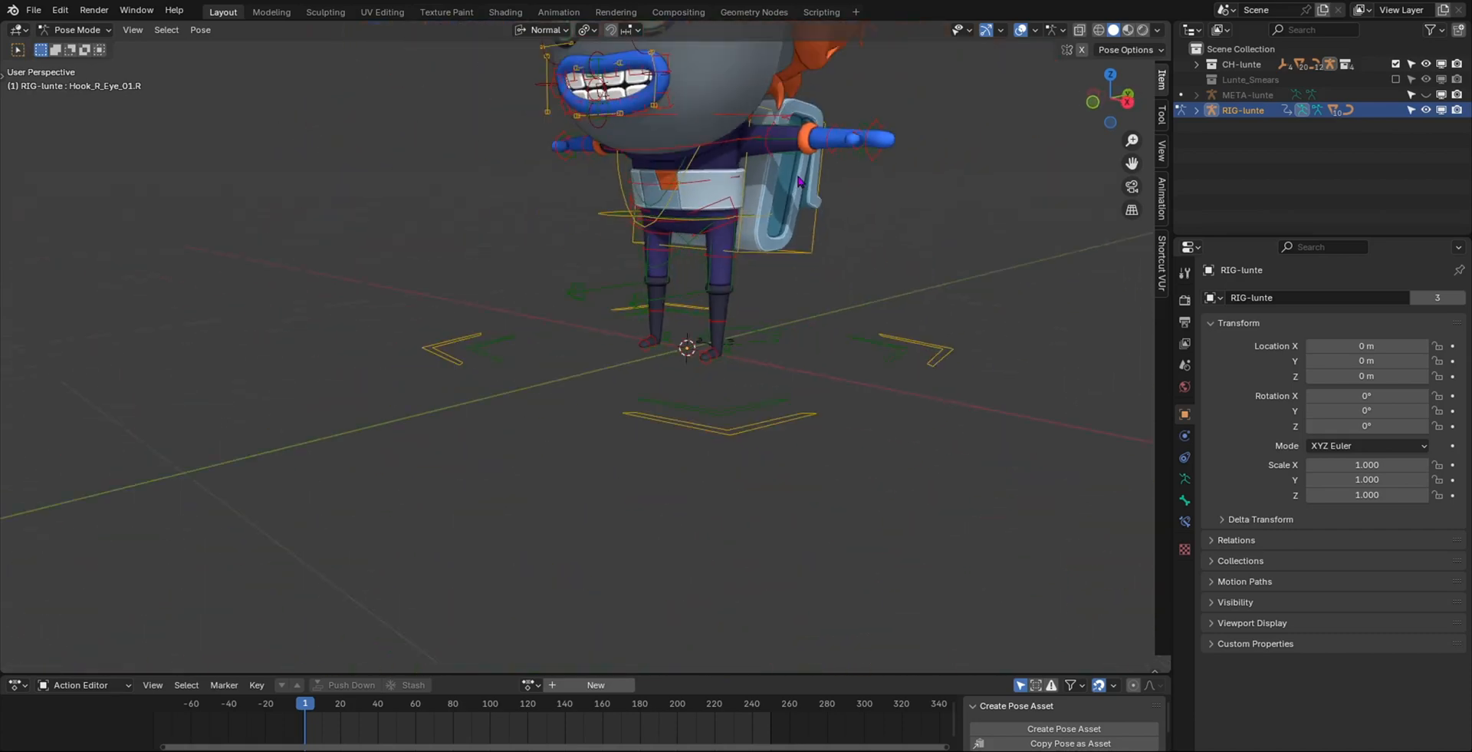
{"action": "scroll", "coordinate": [732, 257], "scroll_direction": "up", "scroll_amount": 2}
{"action": "scroll", "coordinate": [732, 257], "scroll_direction": "up", "scroll_amount": 3}
{"action": "scroll", "coordinate": [595, 411], "scroll_direction": "down", "scroll_amount": 3}
{"action": "middle_click_drag", "start_coordinate": [595, 410], "coordinate": [783, 322]}
- Select the left hand's IK control and inspect the hand and its control shapes
{"action": "scroll", "coordinate": [813, 316], "scroll_direction": "up", "scroll_amount": 4}
{"action": "middle_click_drag", "start_coordinate": [537, 341], "coordinate": [997, 322]}
{"action": "scroll", "coordinate": [504, 357], "scroll_direction": "up", "scroll_amount": 5}
{"action": "scroll", "coordinate": [535, 363], "scroll_direction": "down", "scroll_amount": 4}
{"action": "scroll", "coordinate": [553, 289], "scroll_direction": "up", "scroll_amount": 6}
{"action": "left_click", "coordinate": [454, 250]}
{"action": "scroll", "coordinate": [460, 251], "scroll_direction": "down", "scroll_amount": 7}
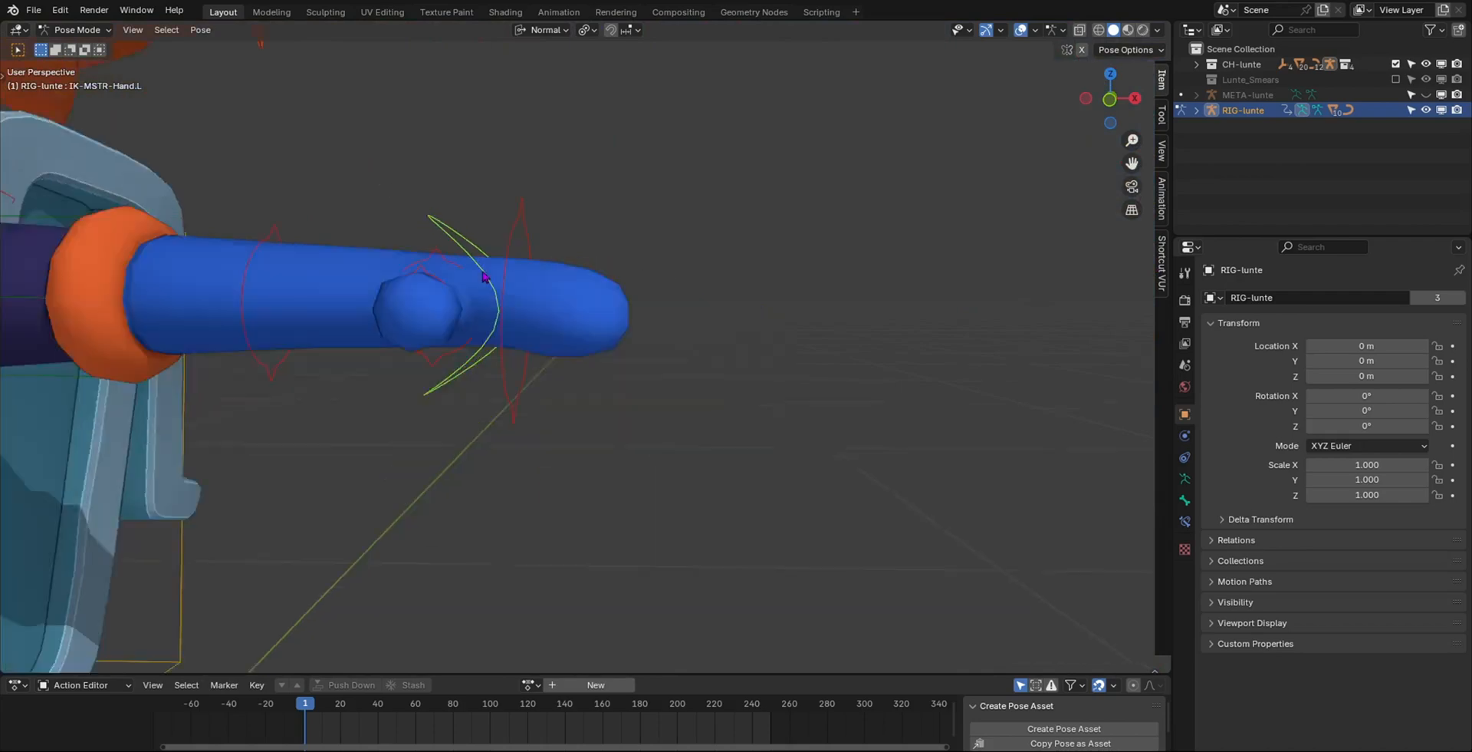
- Select the left foot's roll control and inspect the foot and the full rig from the side
{"action": "middle_click_drag", "start_coordinate": [486, 278], "coordinate": [736, 27], "text": "shift"}
{"action": "scroll", "coordinate": [733, 619], "scroll_direction": "up", "scroll_amount": 5}
{"action": "middle_click_drag", "start_coordinate": [734, 619], "coordinate": [253, 360], "text": "shift"}
{"action": "scroll", "coordinate": [822, 460], "scroll_direction": "down", "scroll_amount": 5}
{"action": "scroll", "coordinate": [106, 204], "scroll_direction": "down", "scroll_amount": 4}
{"action": "middle_click_drag", "start_coordinate": [790, 369], "coordinate": [620, 386]}
{"action": "scroll", "coordinate": [633, 374], "scroll_direction": "up", "scroll_amount": 2}
{"action": "scroll", "coordinate": [619, 386], "scroll_direction": "down", "scroll_amount": 3}
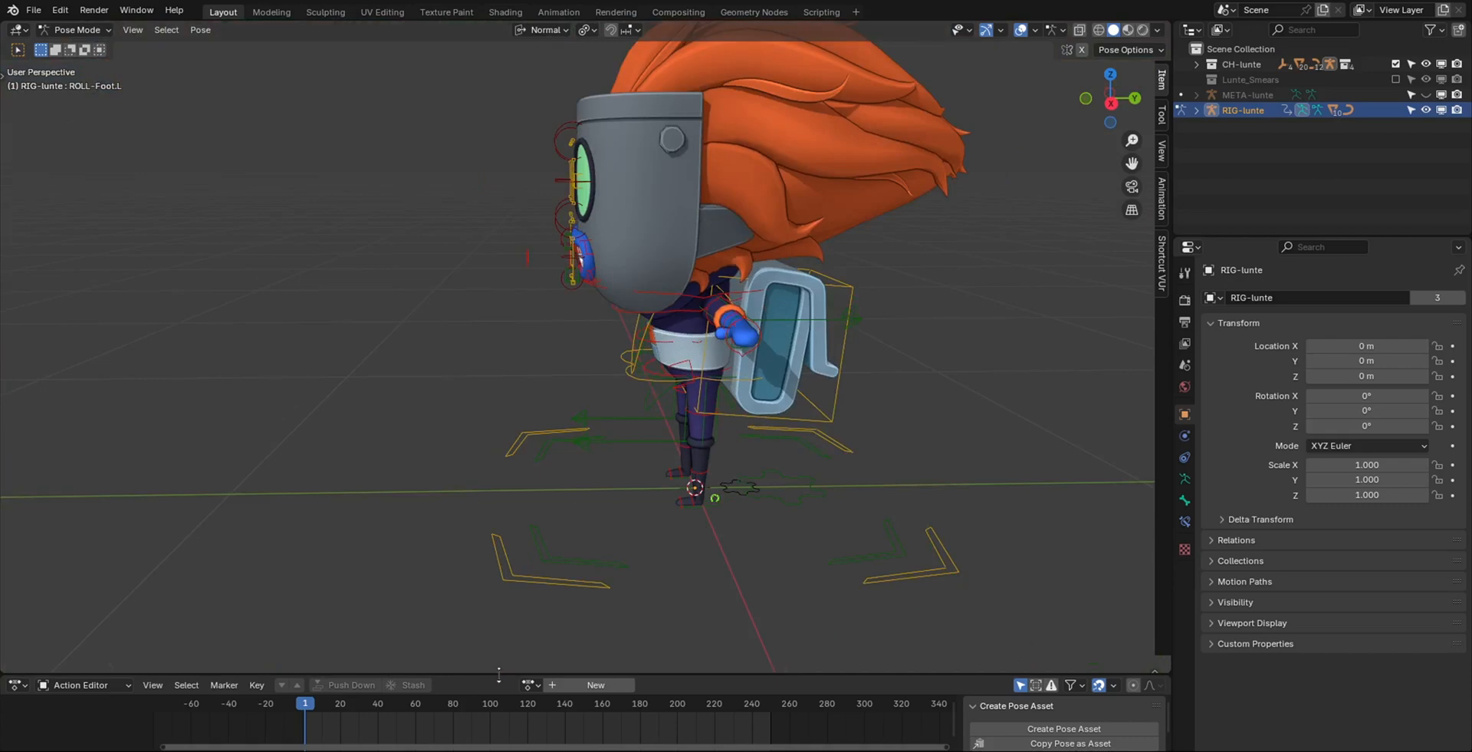
- Enlarge the animation editor below the viewport and switch it to the Timeline
{"action": "left_click_drag", "start_coordinate": [500, 673], "coordinate": [499, 495]}
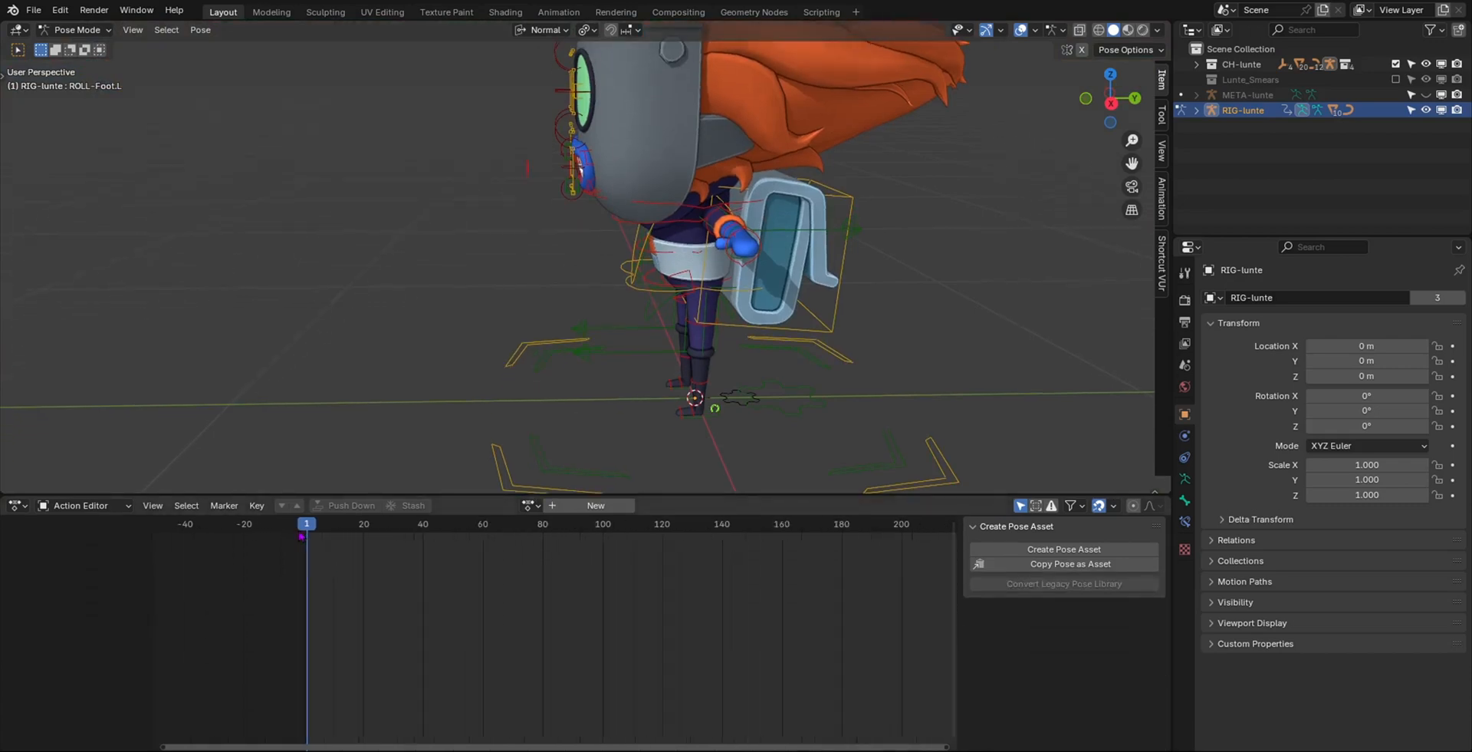
{"action": "scroll", "coordinate": [367, 568], "scroll_direction": "up", "scroll_amount": 4}
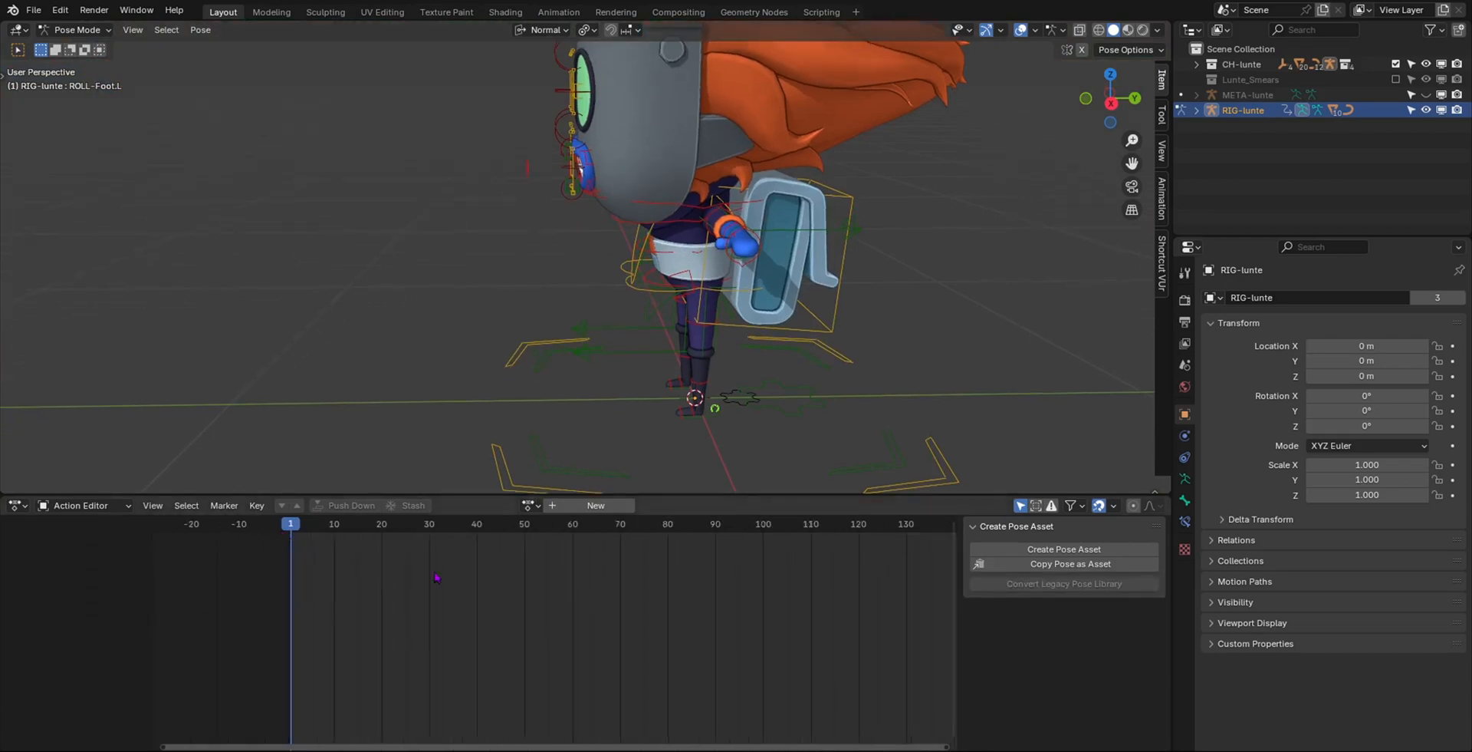
{"action": "left_click", "coordinate": [17, 505]}
{"action": "left_click", "coordinate": [221, 565]}
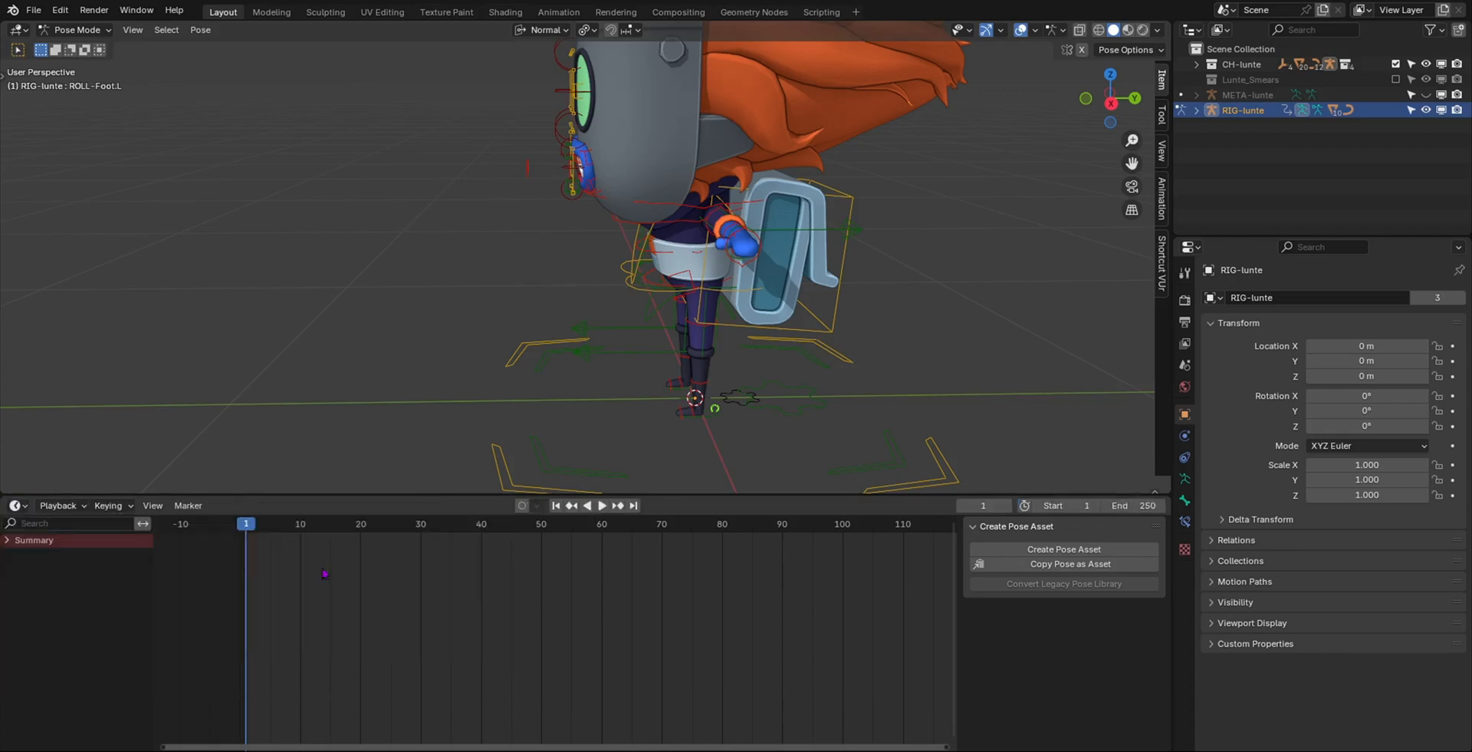
{"action": "scroll", "coordinate": [539, 563], "scroll_direction": "down", "scroll_amount": 2}
{"action": "middle_click_drag", "start_coordinate": [533, 566], "coordinate": [479, 648]}
{"action": "scroll", "coordinate": [550, 585], "scroll_direction": "down", "scroll_amount": 9}
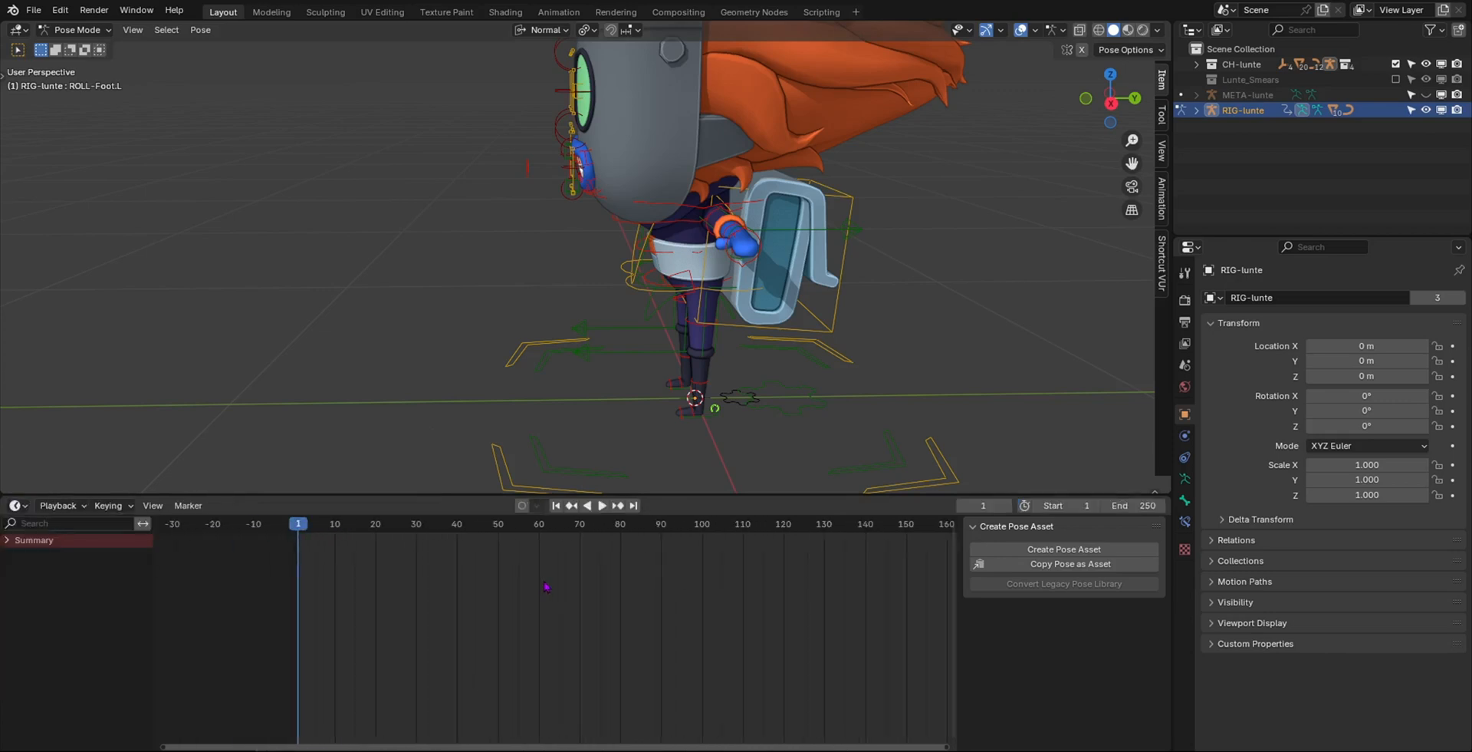
- Set the end frame of the animation's playback range to 24
{"action": "middle_click_drag", "start_coordinate": [588, 581], "coordinate": [509, 577]}
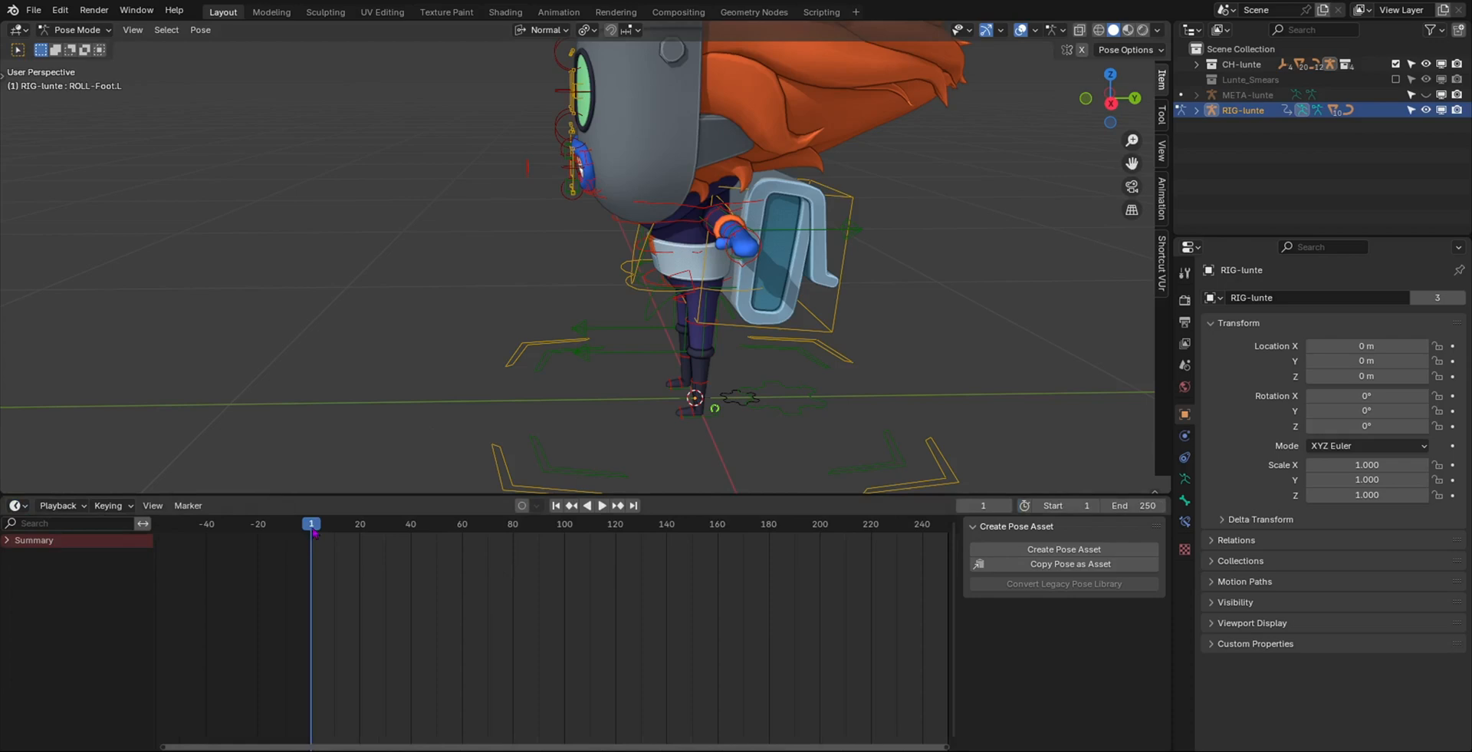
{"action": "left_click", "coordinate": [1140, 504]}
{"action": "type", "text": "24"}
{"action": "key", "text": "Return"}
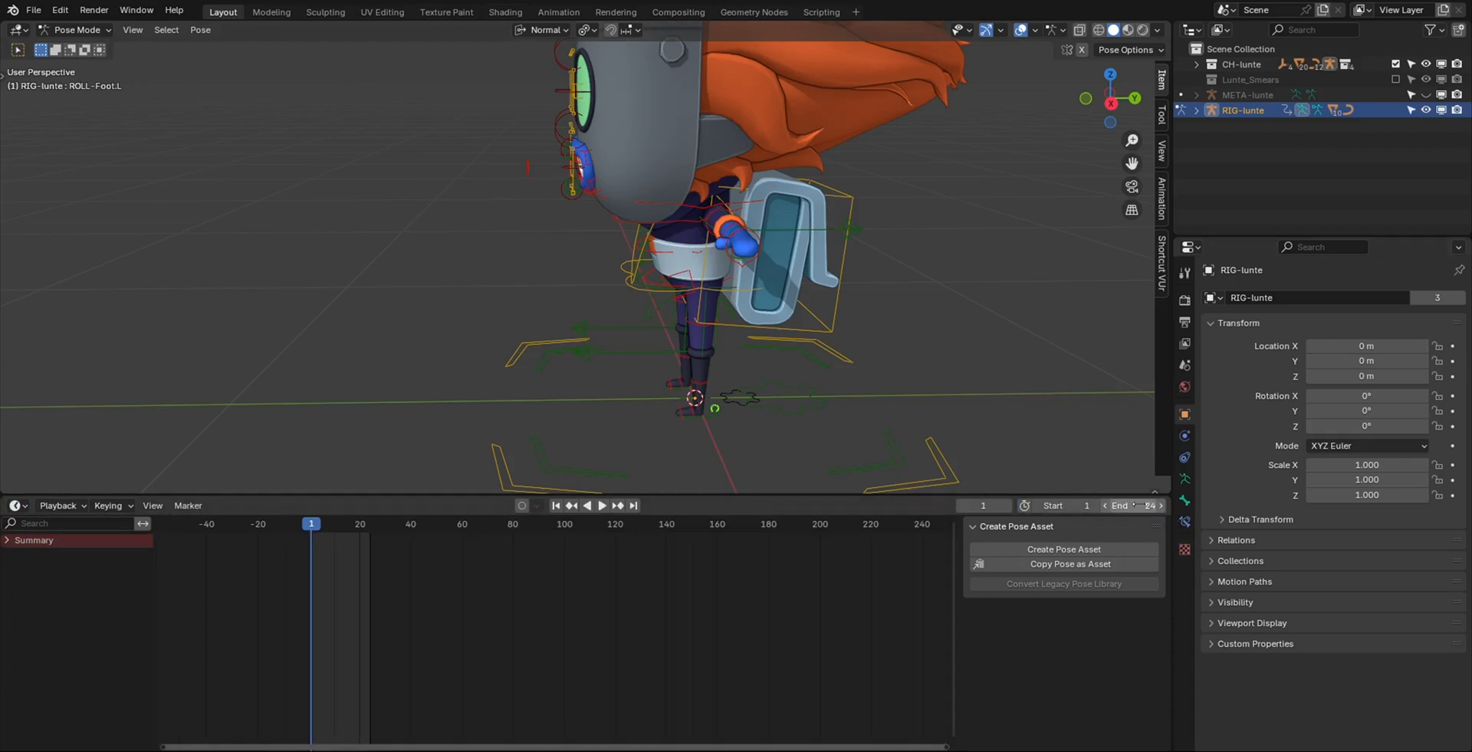
{"action": "scroll", "coordinate": [330, 554], "scroll_direction": "up", "scroll_amount": 6}
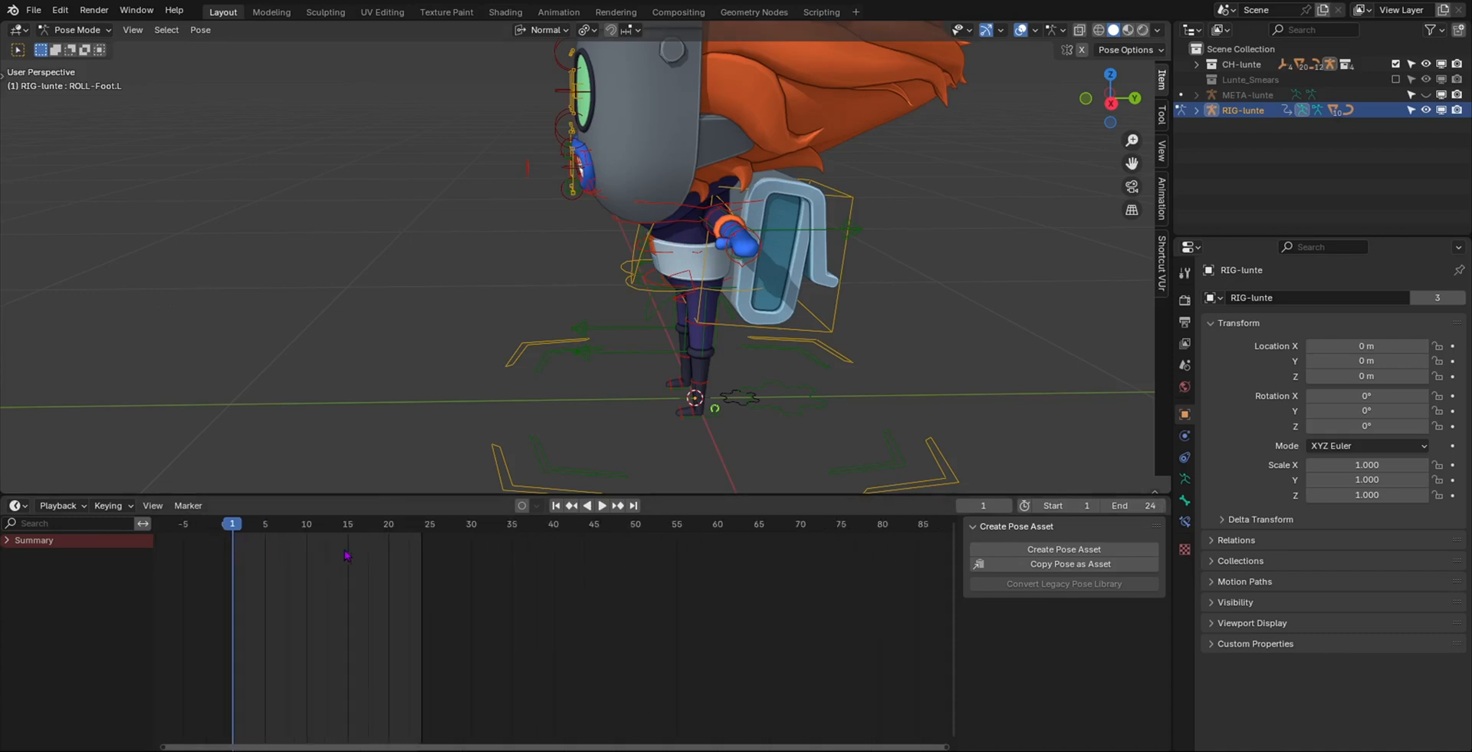
{"action": "middle_click_drag", "start_coordinate": [347, 556], "coordinate": [479, 650]}
{"action": "scroll", "coordinate": [460, 595], "scroll_direction": "up", "scroll_amount": 6}
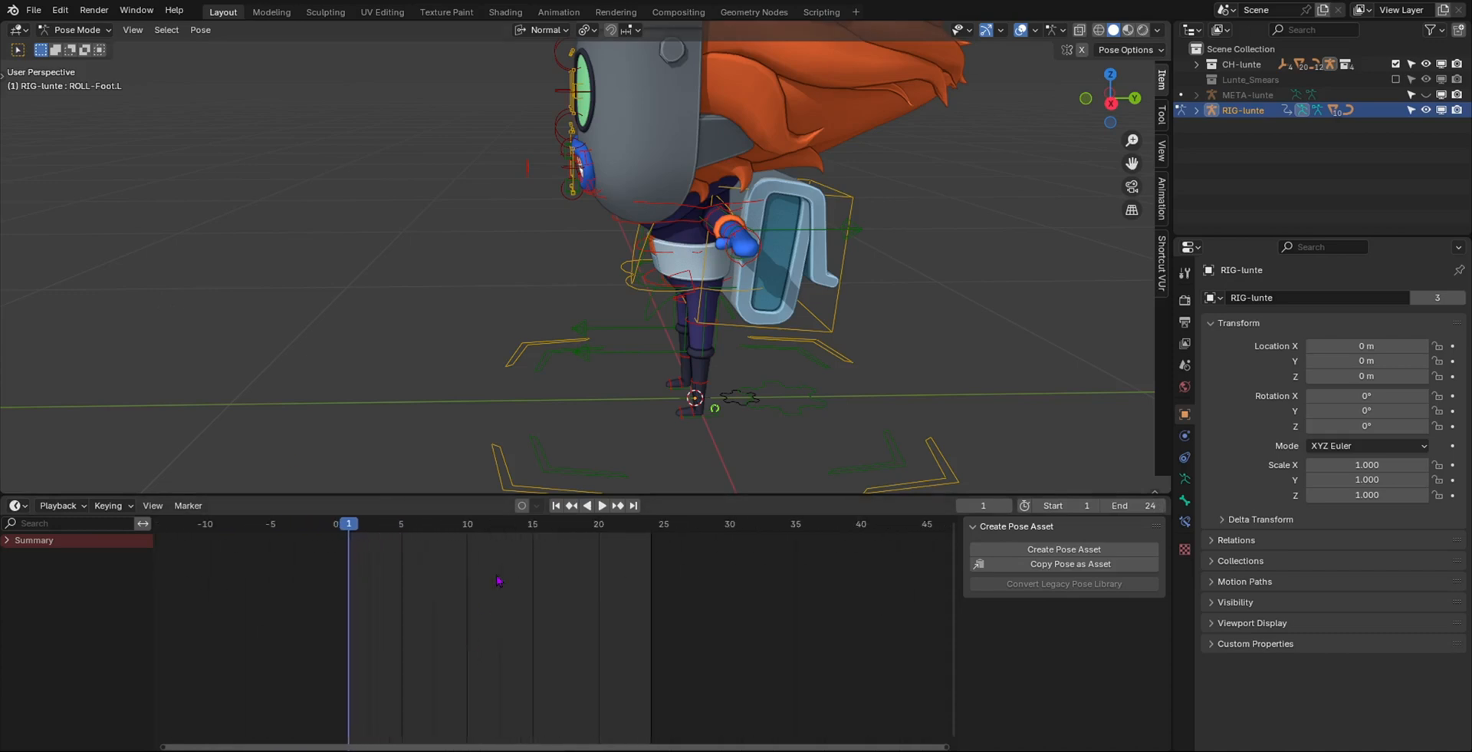
{"action": "scroll", "coordinate": [499, 581], "scroll_direction": "up", "scroll_amount": 6}
{"action": "scroll", "coordinate": [502, 582], "scroll_direction": "down", "scroll_amount": 5}
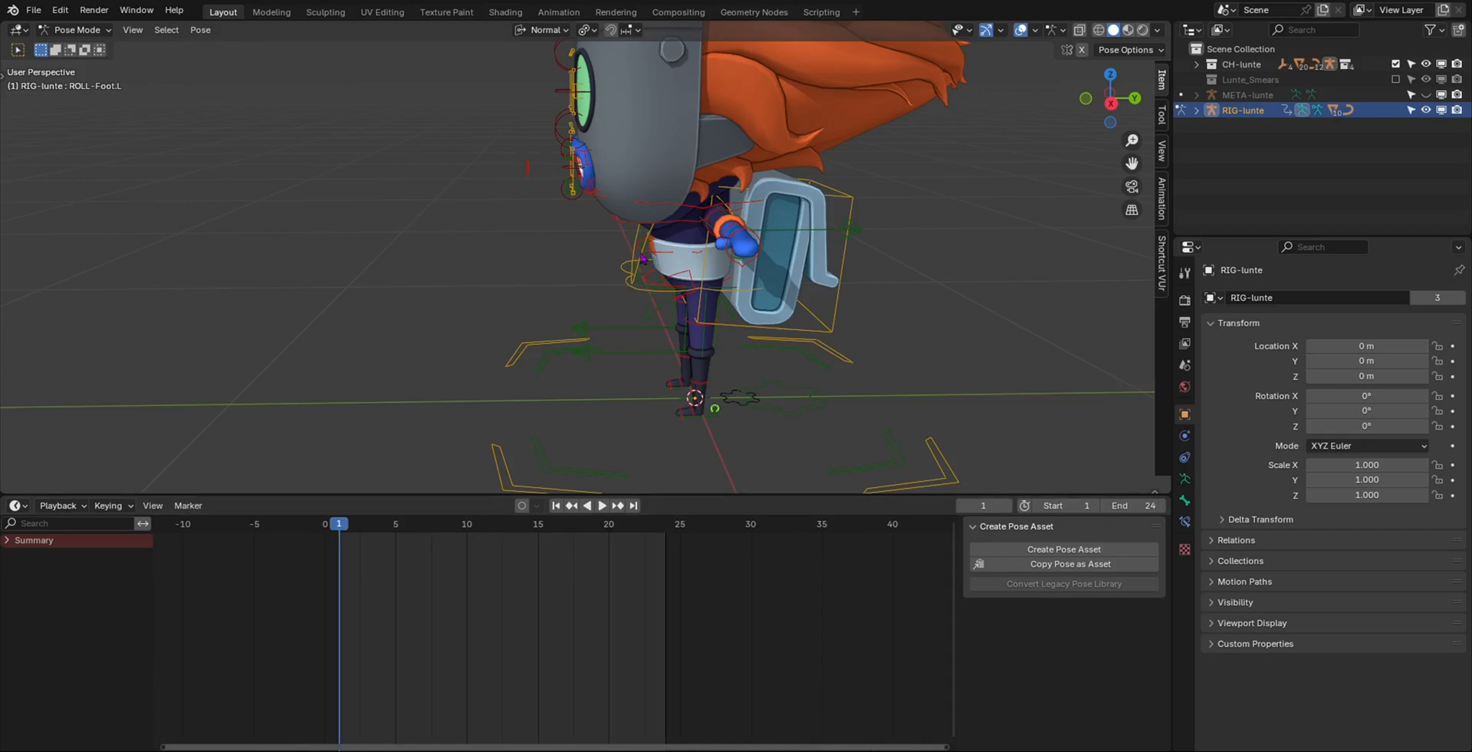
- Examine the rig's torso, hands, backpack, legs and feet from both sides
{"action": "middle_click_drag", "start_coordinate": [643, 259], "coordinate": [882, 307]}
{"action": "scroll", "coordinate": [767, 307], "scroll_direction": "down", "scroll_amount": 4}
{"action": "middle_click_drag", "start_coordinate": [567, 349], "coordinate": [679, 449]}
{"action": "scroll", "coordinate": [696, 331], "scroll_direction": "up", "scroll_amount": 3}
{"action": "scroll", "coordinate": [685, 357], "scroll_direction": "up", "scroll_amount": 3}
{"action": "scroll", "coordinate": [681, 372], "scroll_direction": "down", "scroll_amount": 2}
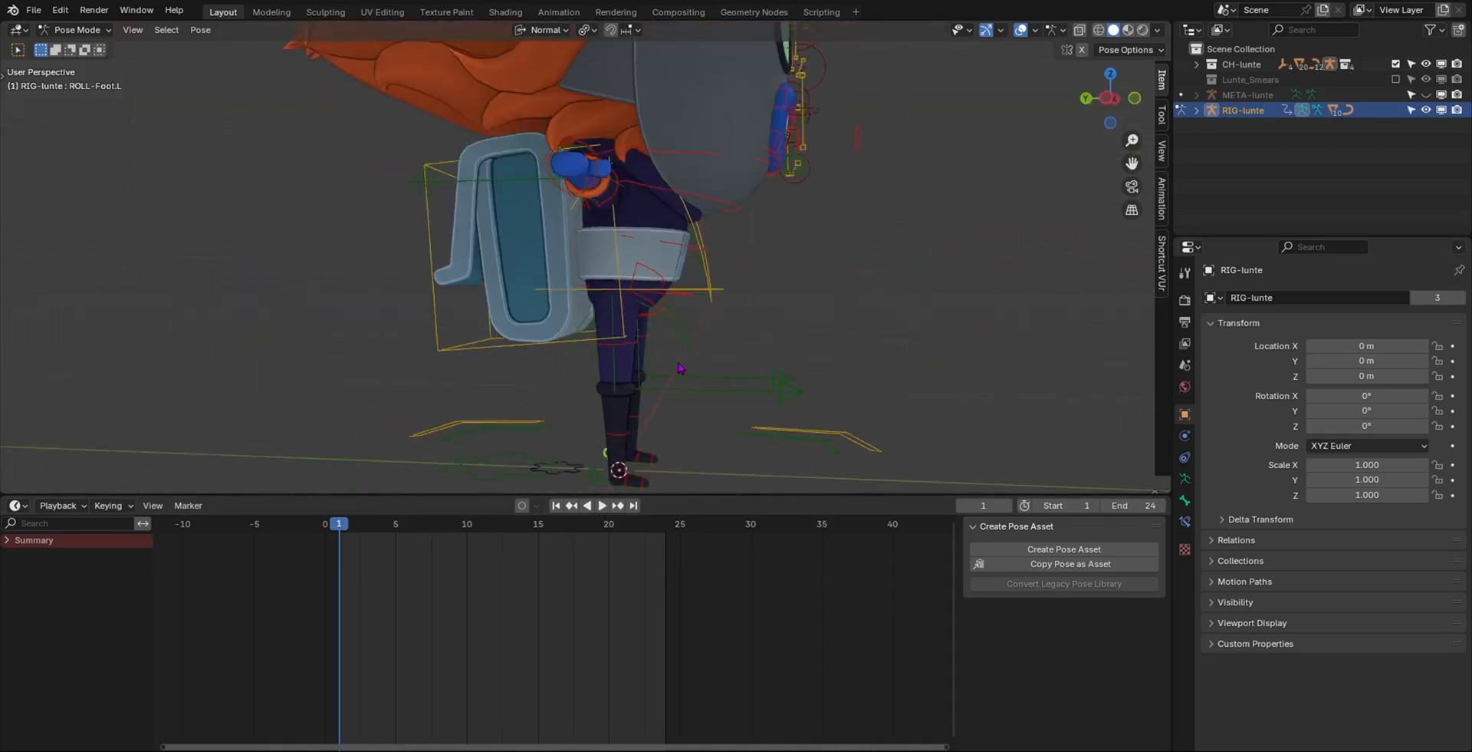
{"action": "scroll", "coordinate": [678, 363], "scroll_direction": "down", "scroll_amount": 1}
{"action": "middle_click_drag", "start_coordinate": [677, 362], "coordinate": [859, 383], "text": "shift"}
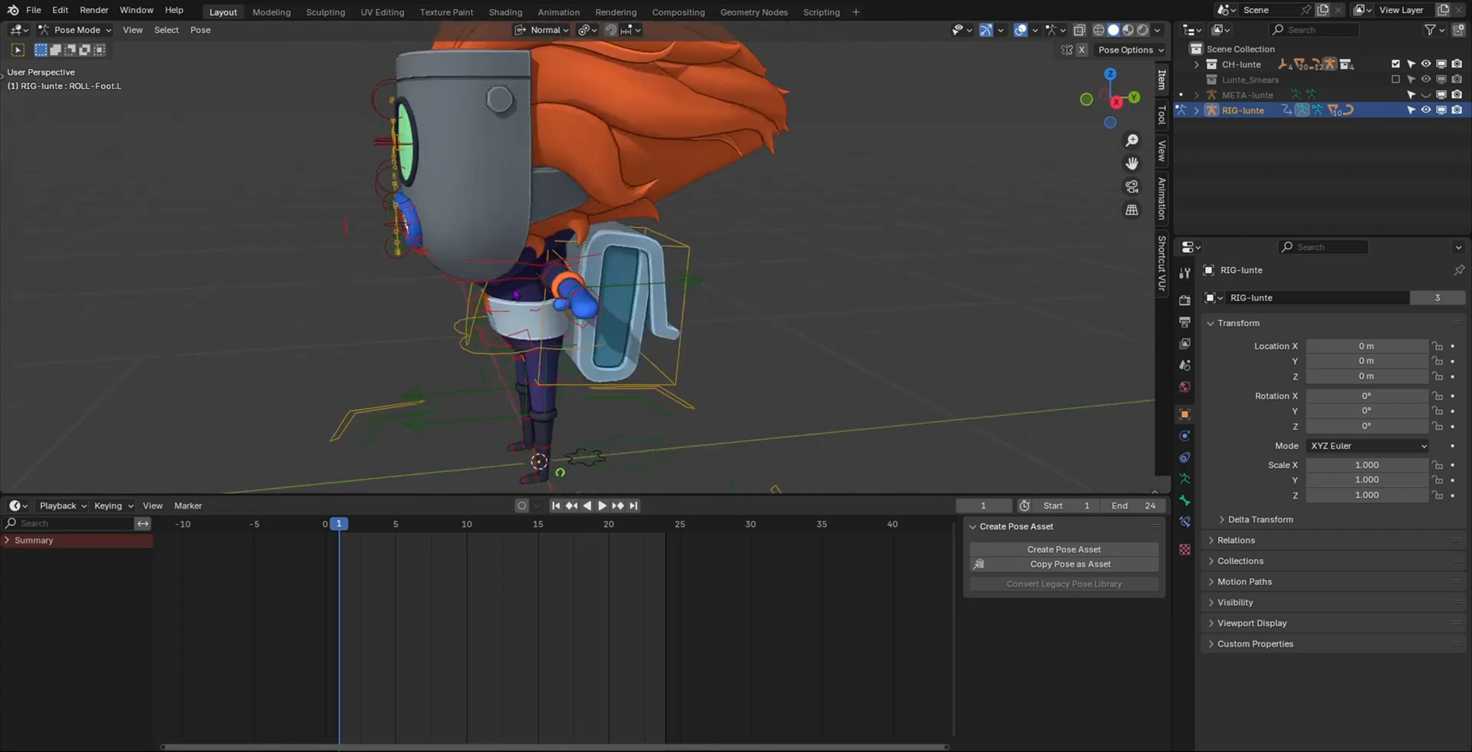
{"action": "middle_click_drag", "start_coordinate": [591, 330], "coordinate": [628, 319]}
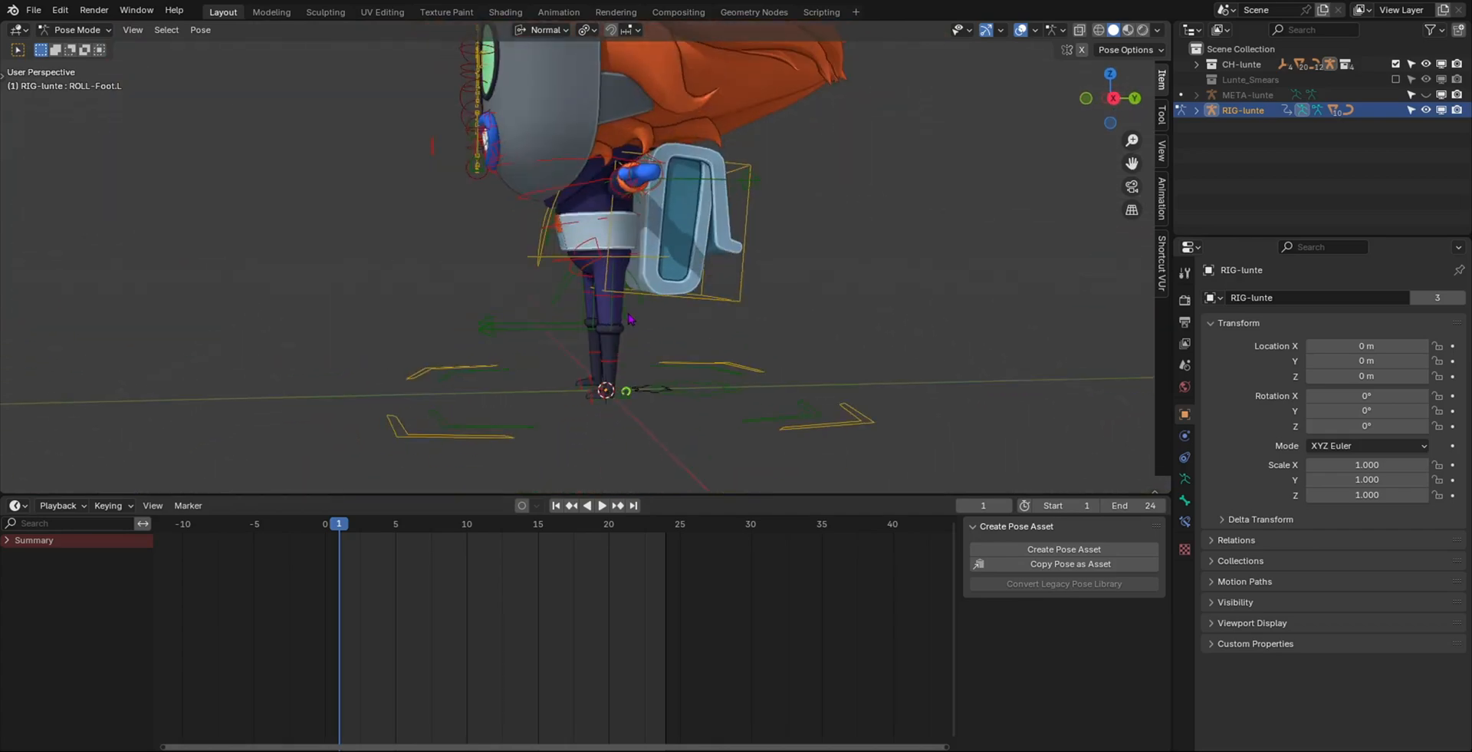
{"action": "scroll", "coordinate": [602, 357], "scroll_direction": "up", "scroll_amount": 3}
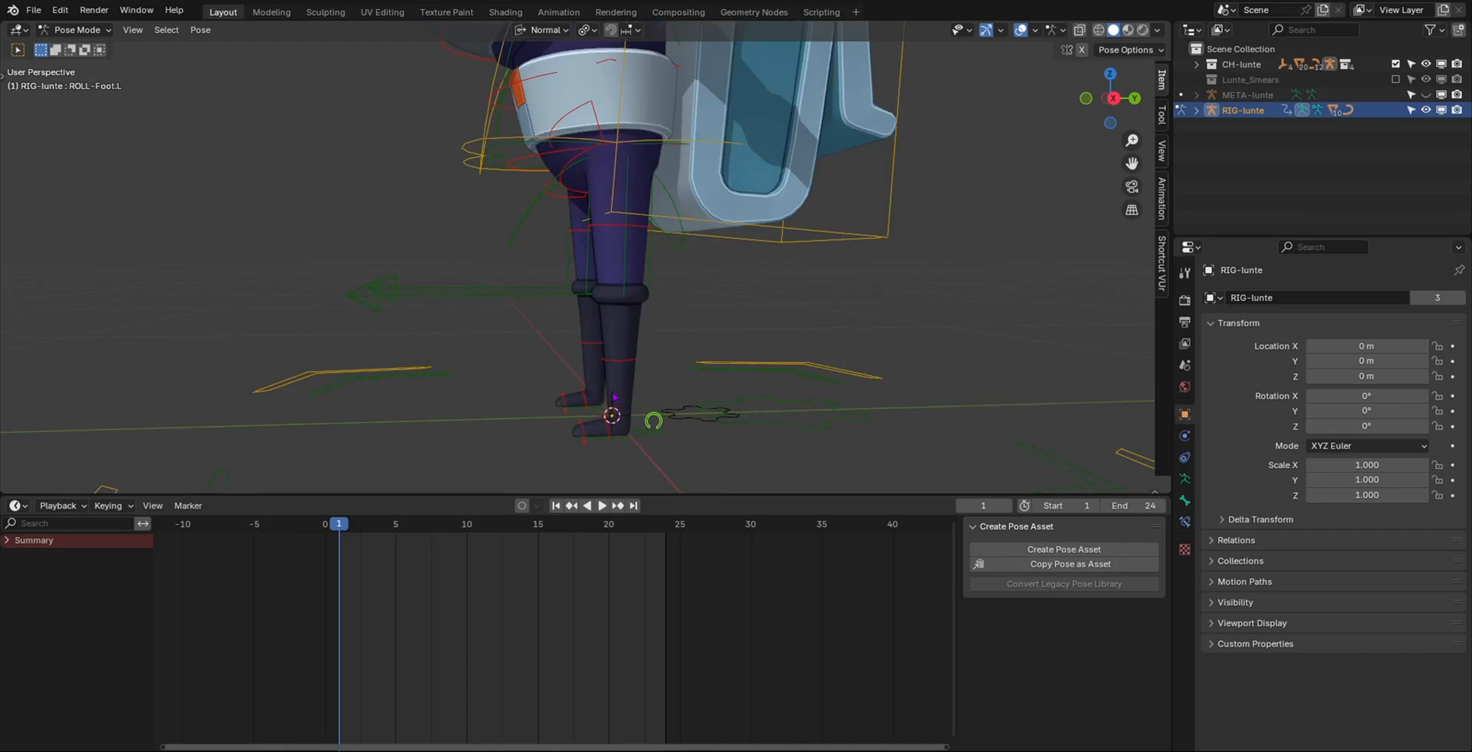
{"action": "middle_click_drag", "start_coordinate": [702, 308], "coordinate": [672, 459], "text": "shift"}
{"action": "middle_click_drag", "start_coordinate": [637, 186], "coordinate": [968, 204]}
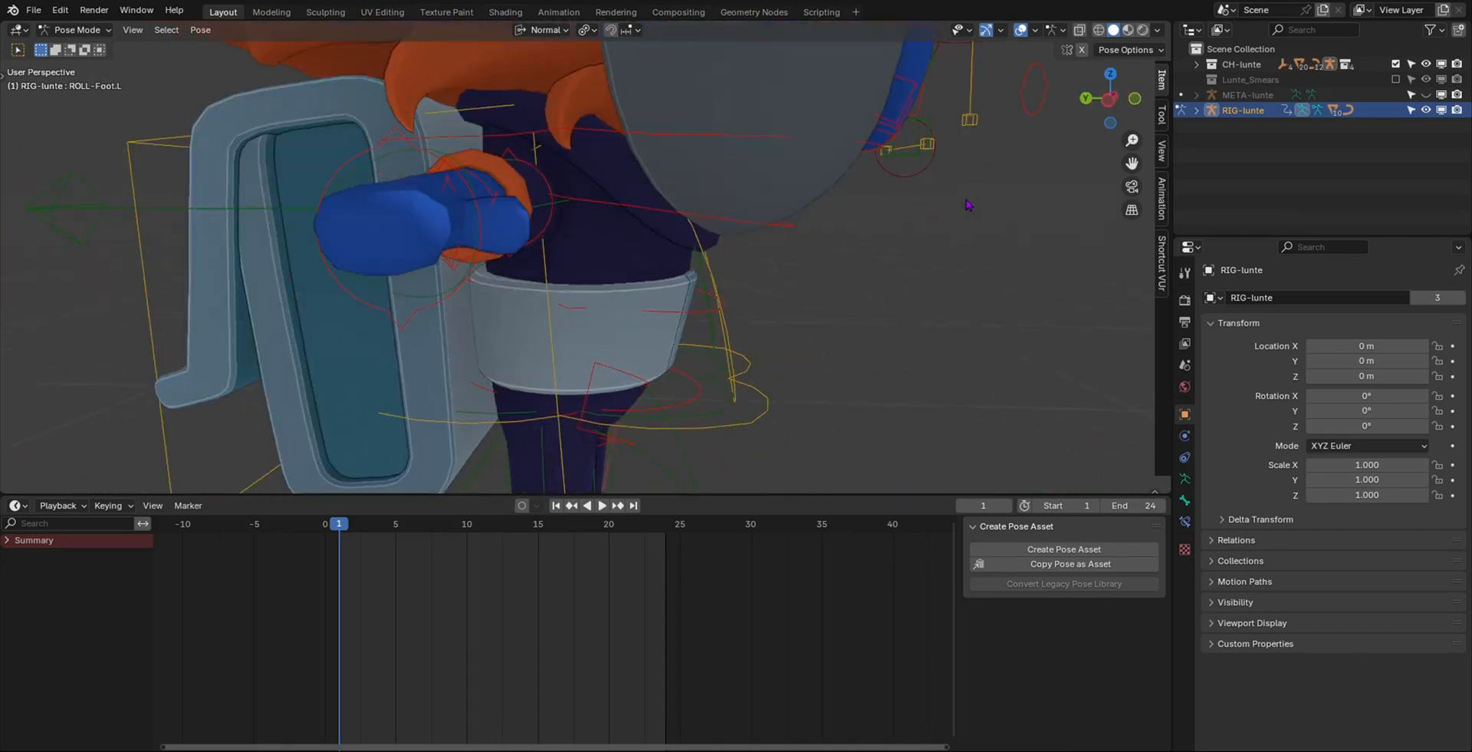
{"action": "scroll", "coordinate": [853, 322], "scroll_direction": "down", "scroll_amount": 7}
{"action": "middle_click_drag", "start_coordinate": [854, 322], "coordinate": [491, 328]}
{"action": "middle_click_drag", "start_coordinate": [491, 328], "coordinate": [782, 330], "text": "shift"}
{"action": "scroll", "coordinate": [782, 330], "scroll_direction": "up", "scroll_amount": 8}
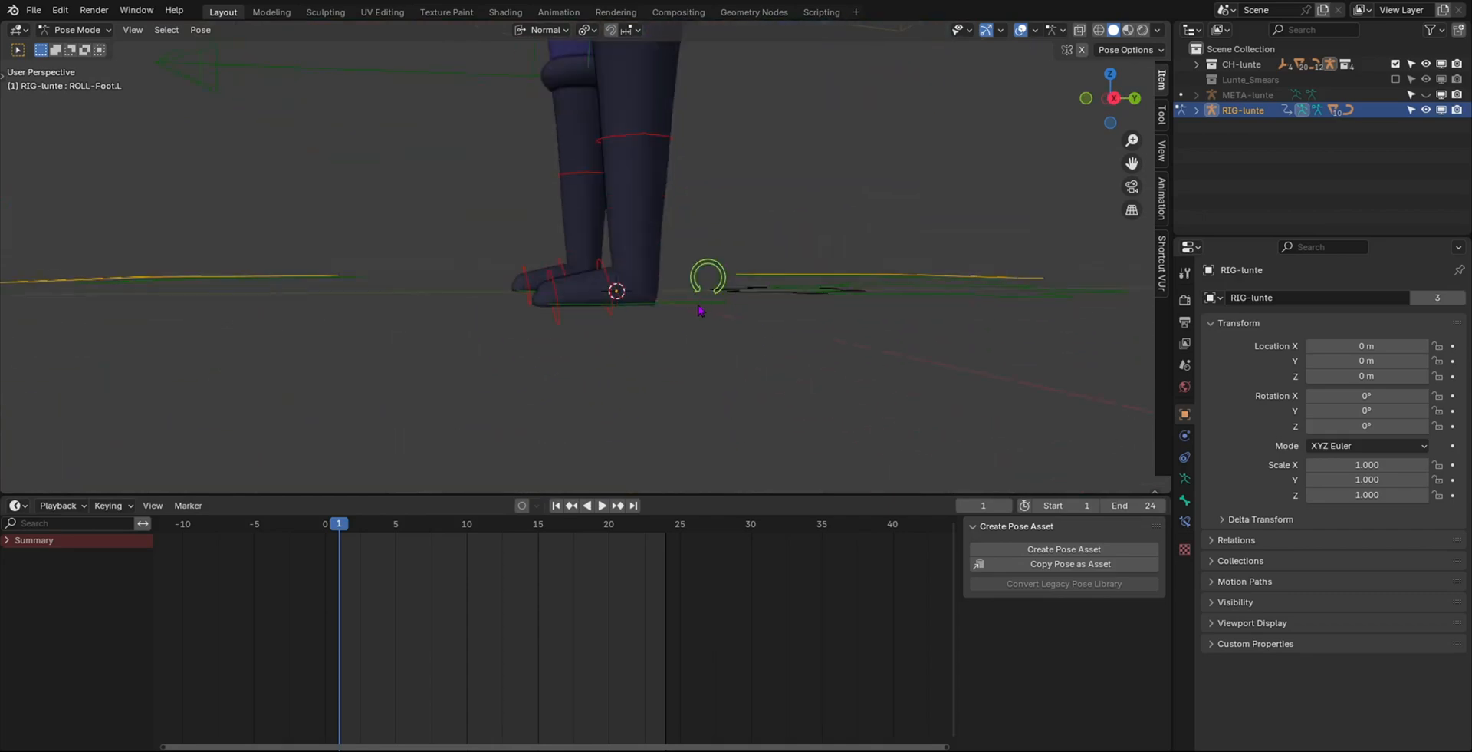
- Move the left foot's IK master control forward about 0.1 m to start a stride pose
{"action": "scroll", "coordinate": [695, 310], "scroll_direction": "down", "scroll_amount": 4}
{"action": "scroll", "coordinate": [713, 309], "scroll_direction": "up", "scroll_amount": 3}
{"action": "middle_click_drag", "start_coordinate": [713, 308], "coordinate": [690, 315]}
{"action": "mouse_move", "coordinate": [690, 315]}
{"action": "middle_mouse_down", "text": "shift"}
{"action": "mouse_move", "coordinate": [737, 345]}
{"action": "mouse_move", "coordinate": [697, 325]}
{"action": "middle_mouse_up", "text": "shift"}
{"action": "scroll", "coordinate": [737, 345], "scroll_direction": "up", "scroll_amount": 3}
{"action": "key", "text": "g"}
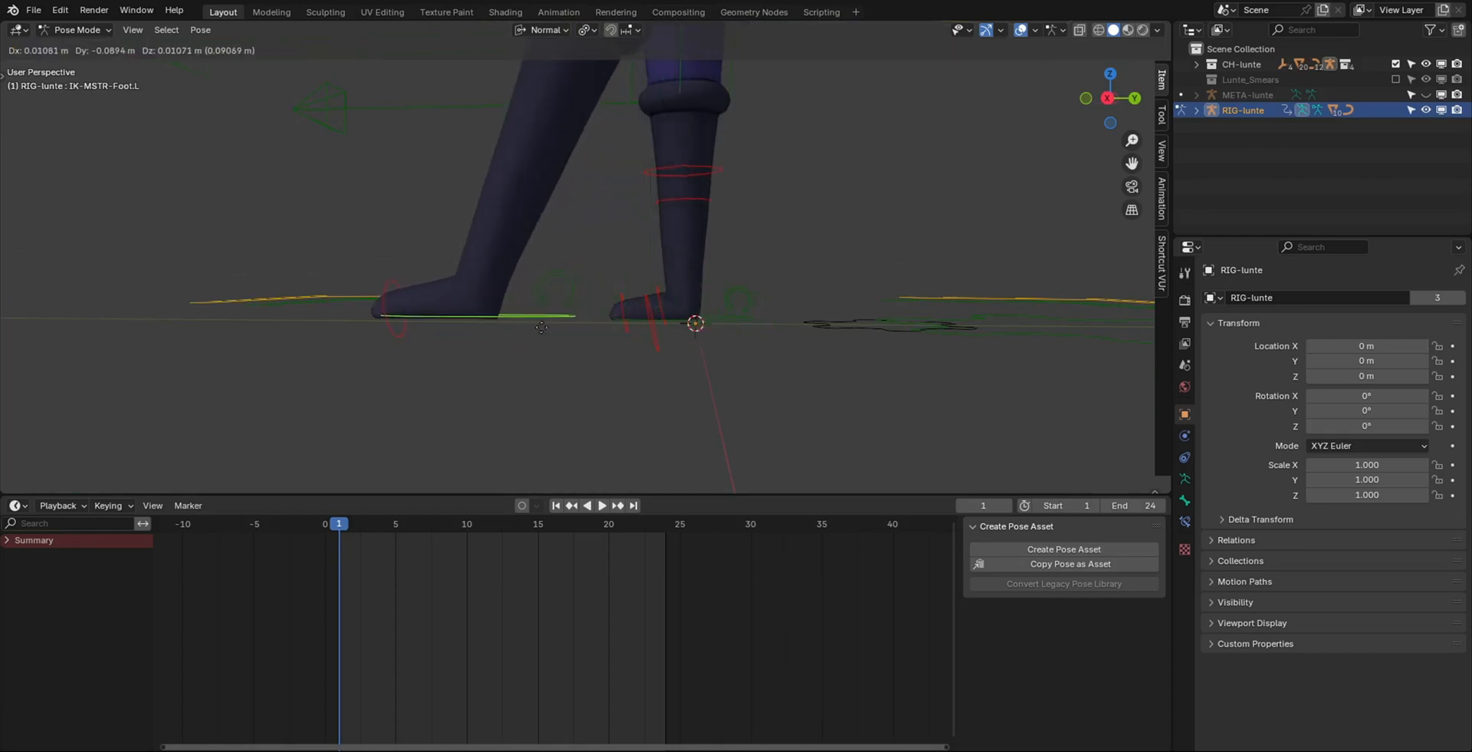
{"action": "left_click", "coordinate": [513, 321]}
- Move the right foot's IK master control behind the body and rotate it so the heel lifts
{"action": "middle_click_drag", "start_coordinate": [512, 321], "coordinate": [547, 259]}
{"action": "scroll", "coordinate": [547, 259], "scroll_direction": "up", "scroll_amount": 6}
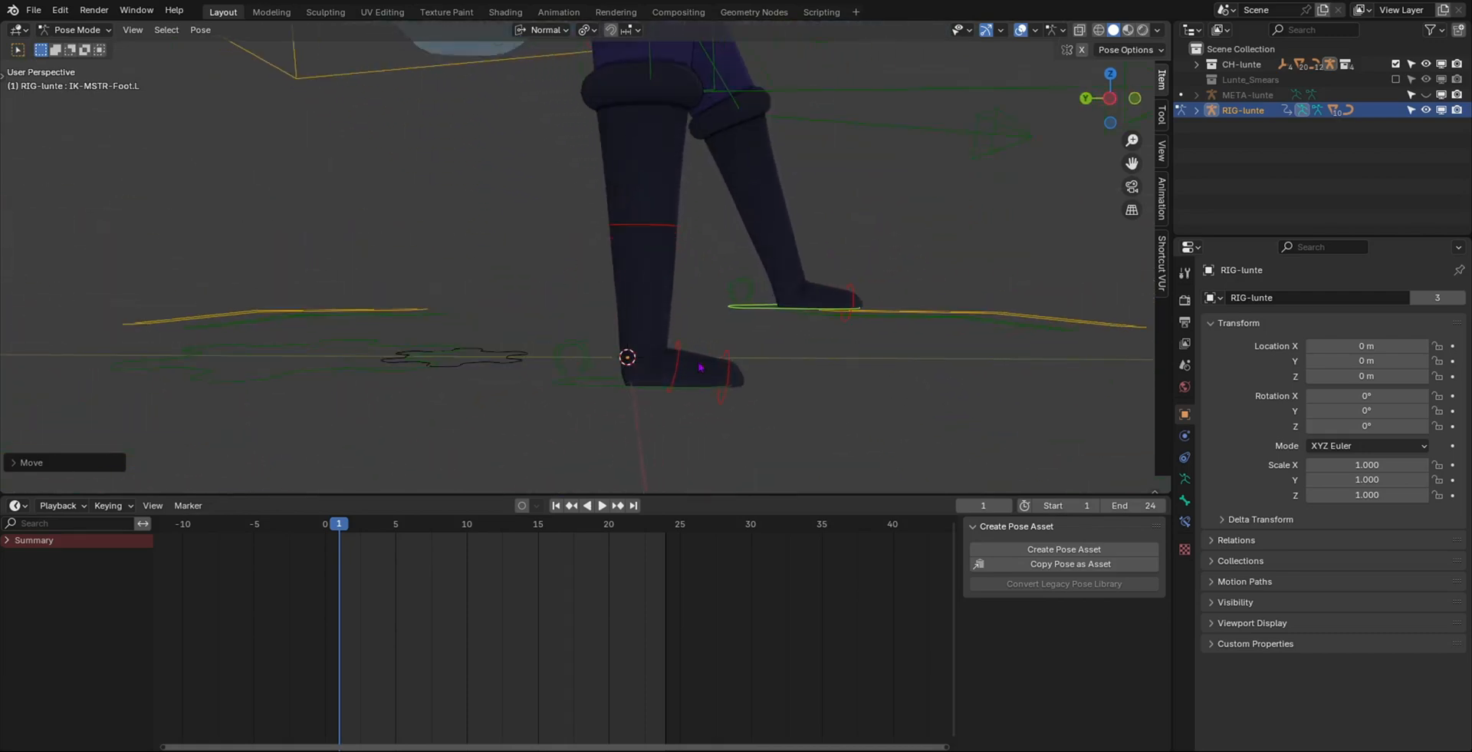
{"action": "left_click", "coordinate": [641, 387]}
{"action": "key", "text": "g"}
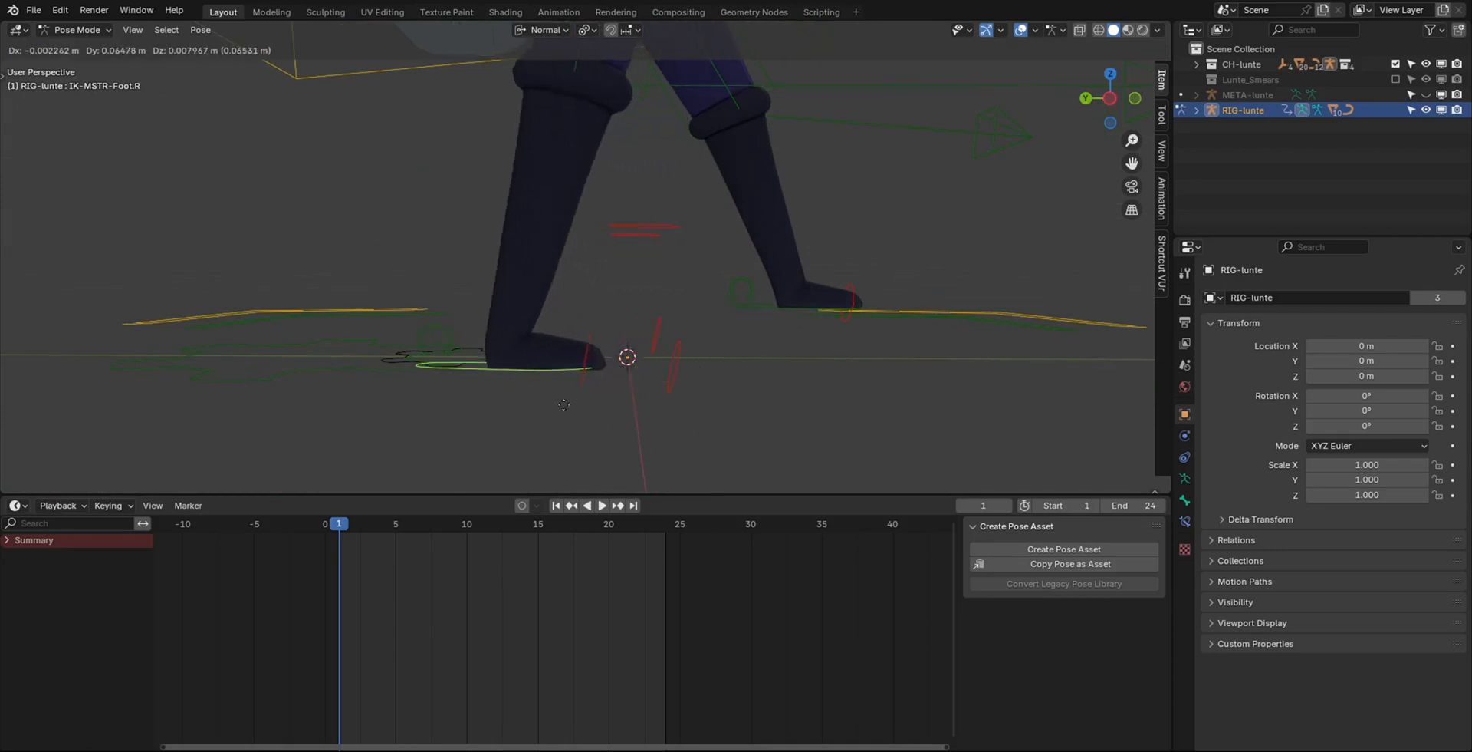
{"action": "left_click", "coordinate": [446, 396]}
{"action": "key", "text": "r"}
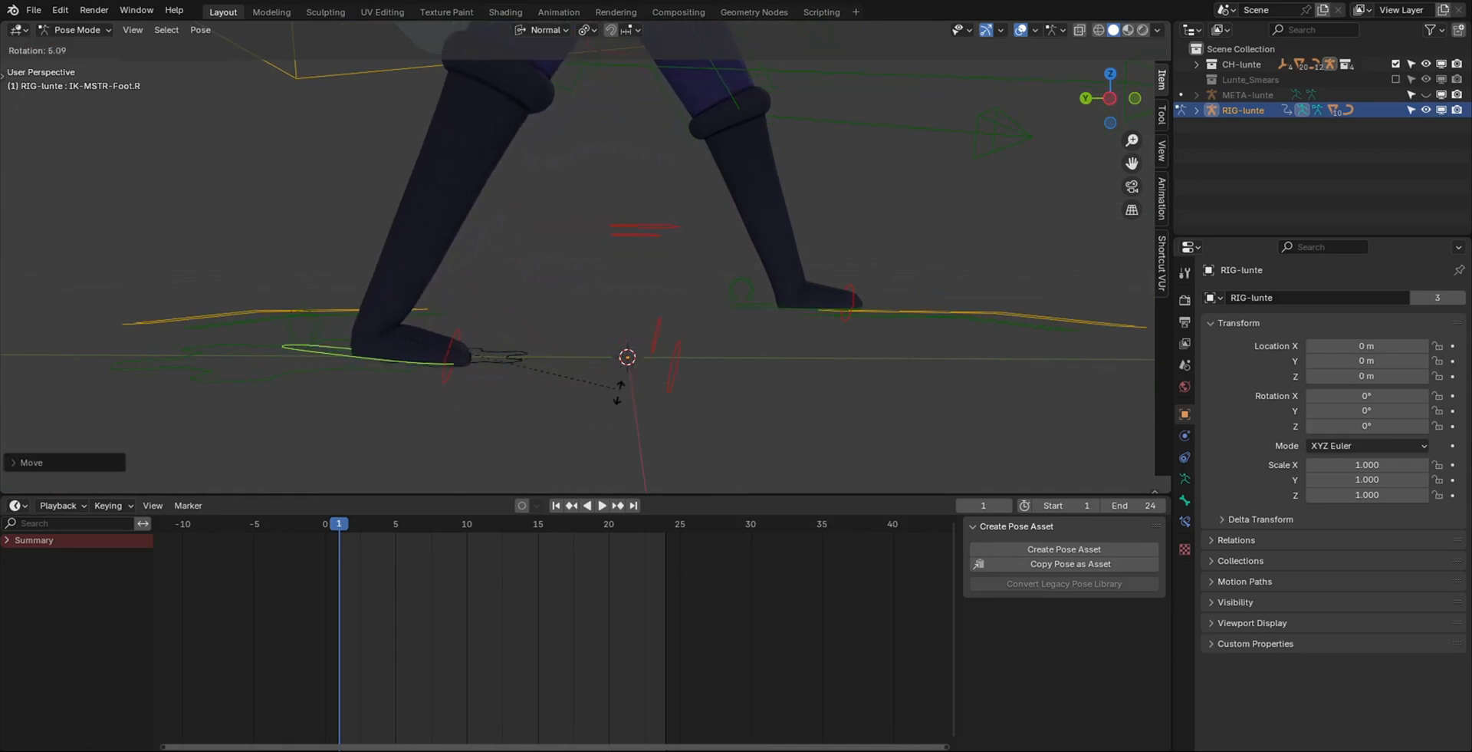
{"action": "left_click", "coordinate": [578, 430]}
{"action": "key", "text": "g"}
{"action": "left_click", "coordinate": [576, 413]}
- Switch to Object Mode, add a plane as the floor and scale it to about 1.793
{"action": "middle_click_drag", "start_coordinate": [621, 364], "coordinate": [658, 387]}
{"action": "scroll", "coordinate": [681, 335], "scroll_direction": "down", "scroll_amount": 3}
{"action": "scroll", "coordinate": [660, 401], "scroll_direction": "up", "scroll_amount": 3}
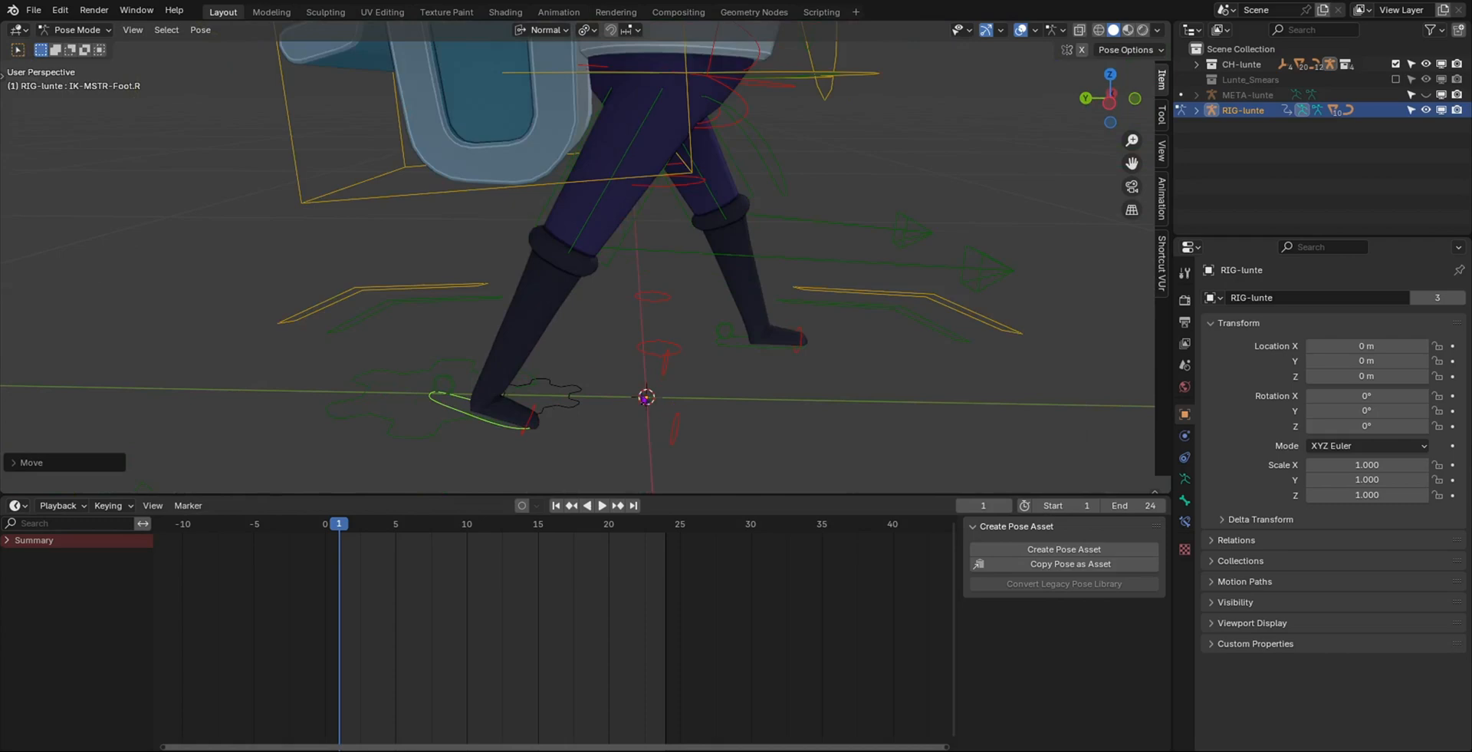
{"action": "left_click", "coordinate": [79, 30]}
{"action": "left_click", "coordinate": [77, 46]}
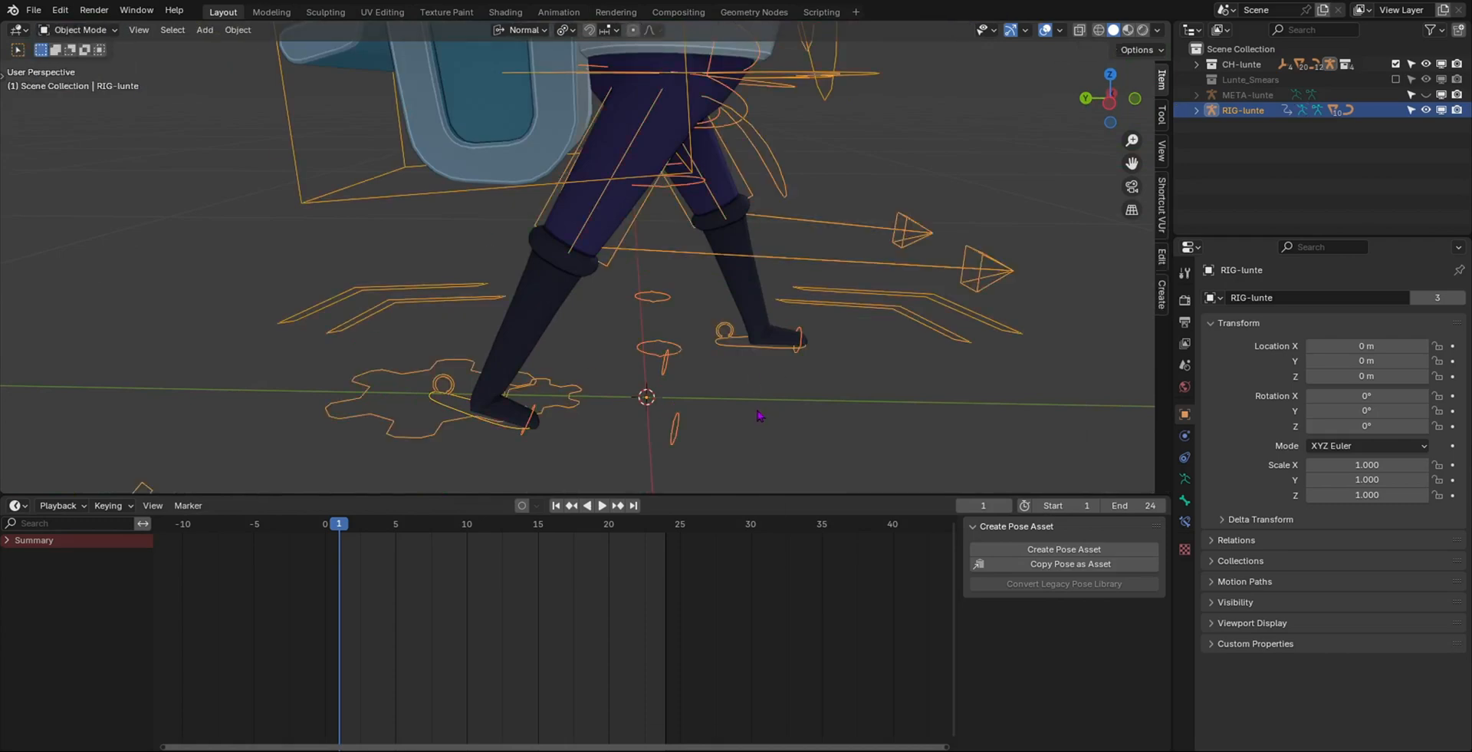
{"action": "key", "text": "shift+a"}
{"action": "mouse_move", "coordinate": [776, 429]}
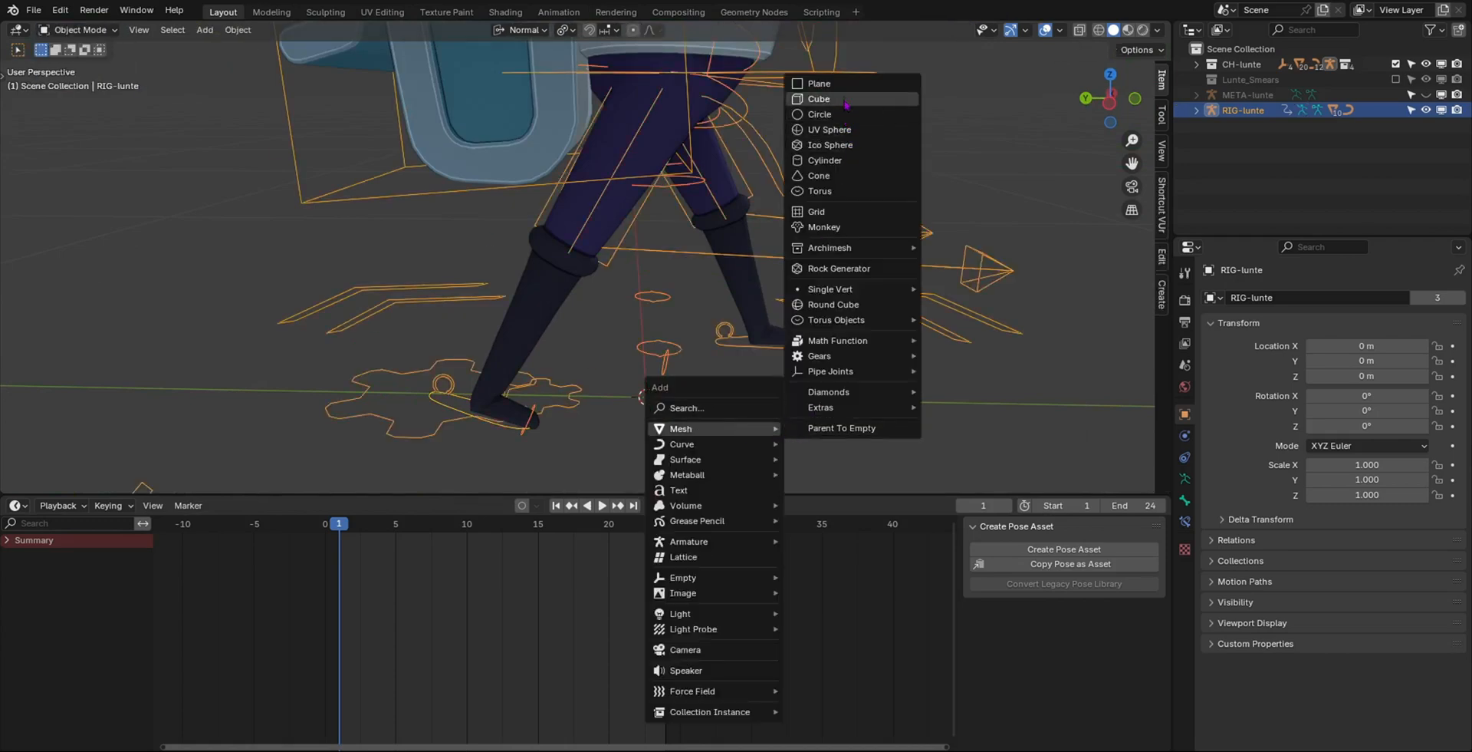
{"action": "left_click", "coordinate": [820, 83]}
{"action": "key", "text": "s"}
{"action": "left_click", "coordinate": [932, 350]}
{"action": "middle_click_drag", "start_coordinate": [932, 350], "coordinate": [762, 366]}
{"action": "scroll", "coordinate": [748, 330], "scroll_direction": "up", "scroll_amount": 2}
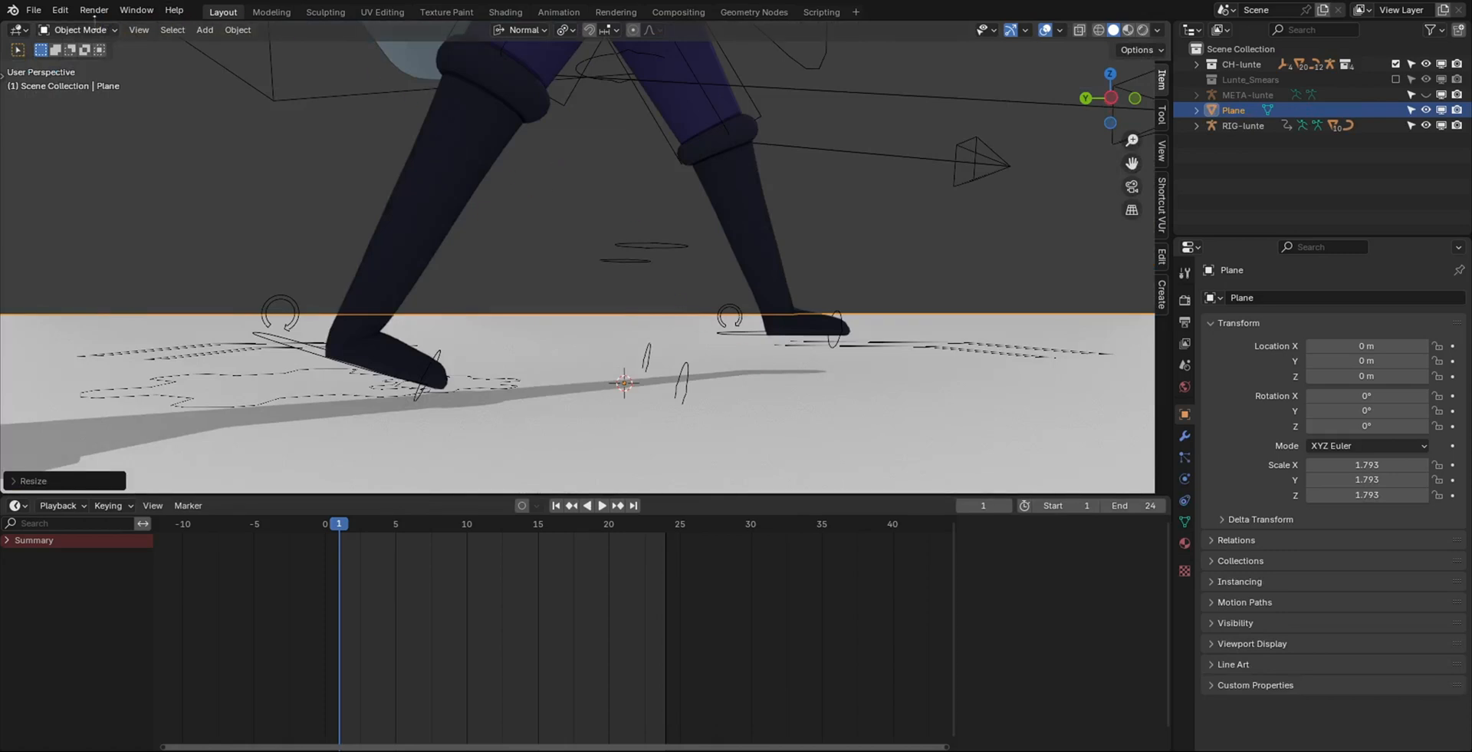
- Select the Lunte rig and return it to Pose Mode
{"action": "left_click", "coordinate": [95, 30]}
{"action": "left_click", "coordinate": [909, 161]}
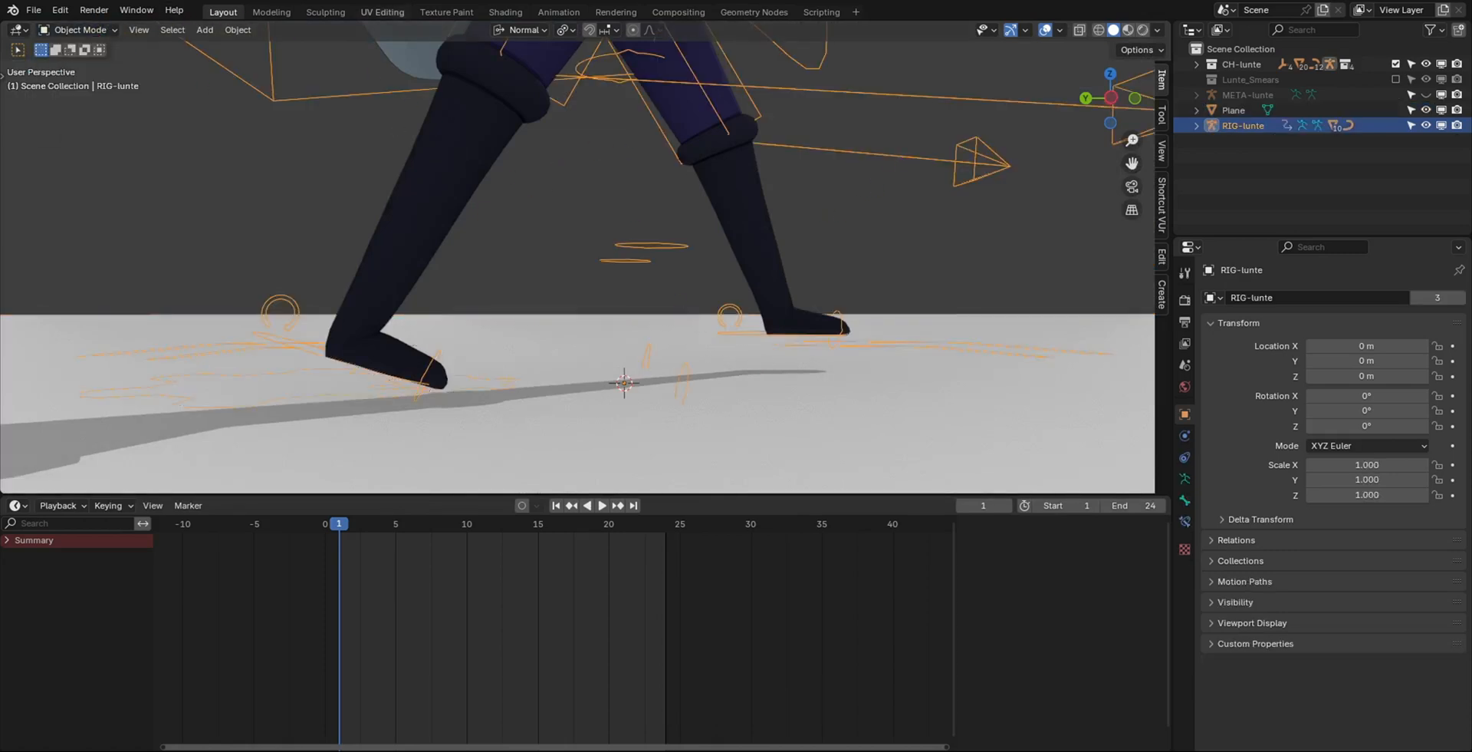
{"action": "left_click", "coordinate": [77, 30]}
{"action": "left_click", "coordinate": [77, 81]}
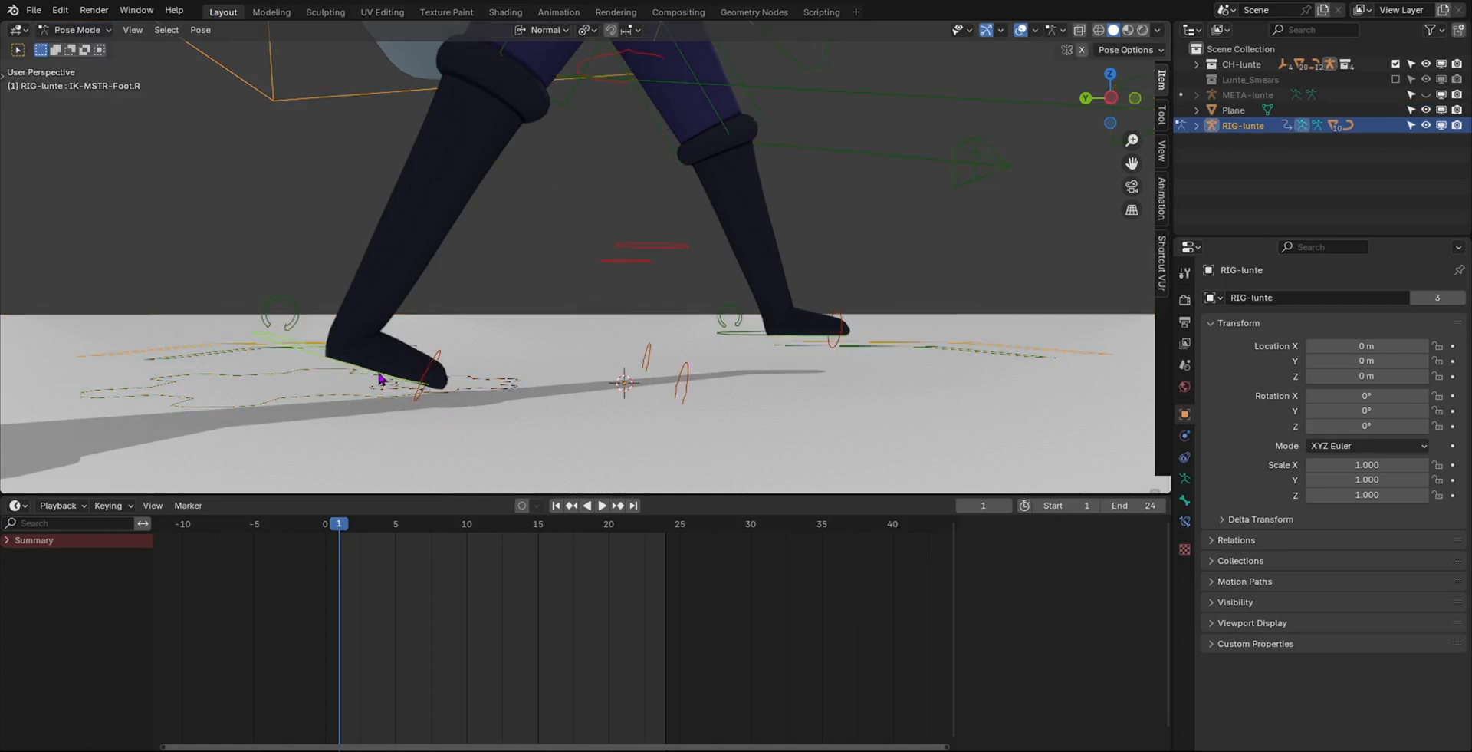
- Lower the right foot's IK master control and fine-tune its rotation and position so the toes rest on the floor plane
{"action": "key", "text": "g"}
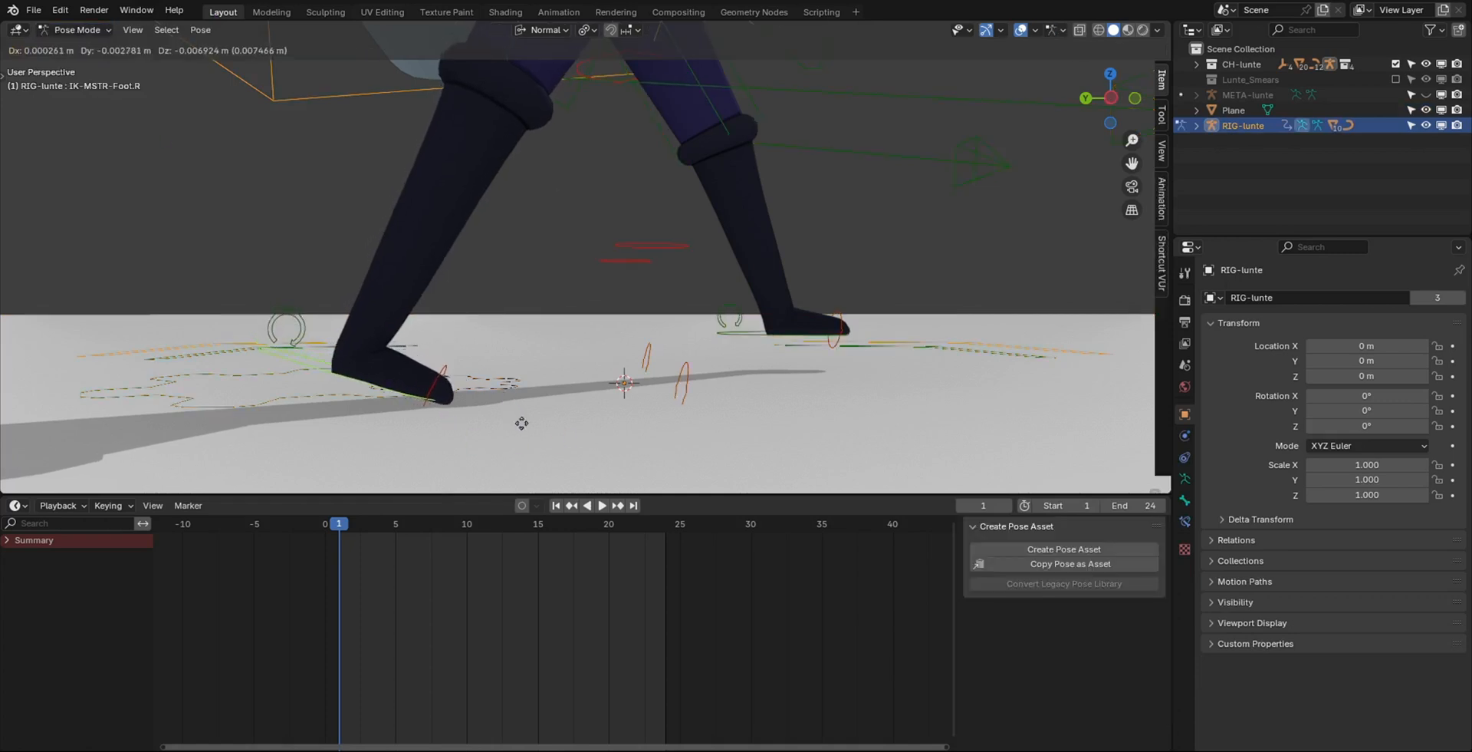
{"action": "middle_click_drag", "start_coordinate": [448, 422], "coordinate": [614, 291]}
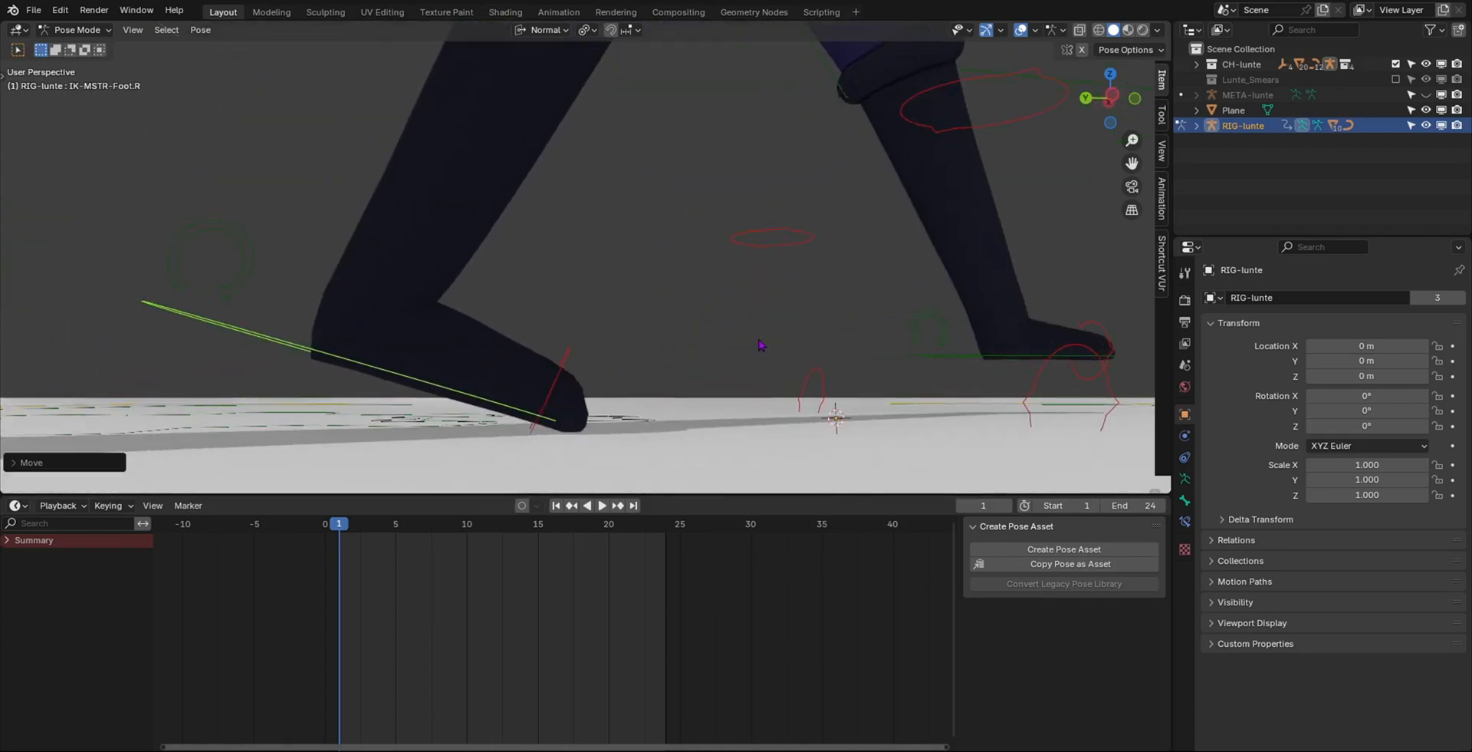
{"action": "key", "text": "r"}
{"action": "left_click", "coordinate": [760, 343]}
{"action": "key", "text": "g"}
{"action": "left_click", "coordinate": [761, 340]}
- Rotate the left foot's IK master control so the toes point up, and reposition the foot for a heel strike
{"action": "scroll", "coordinate": [786, 336], "scroll_direction": "down", "scroll_amount": 3}
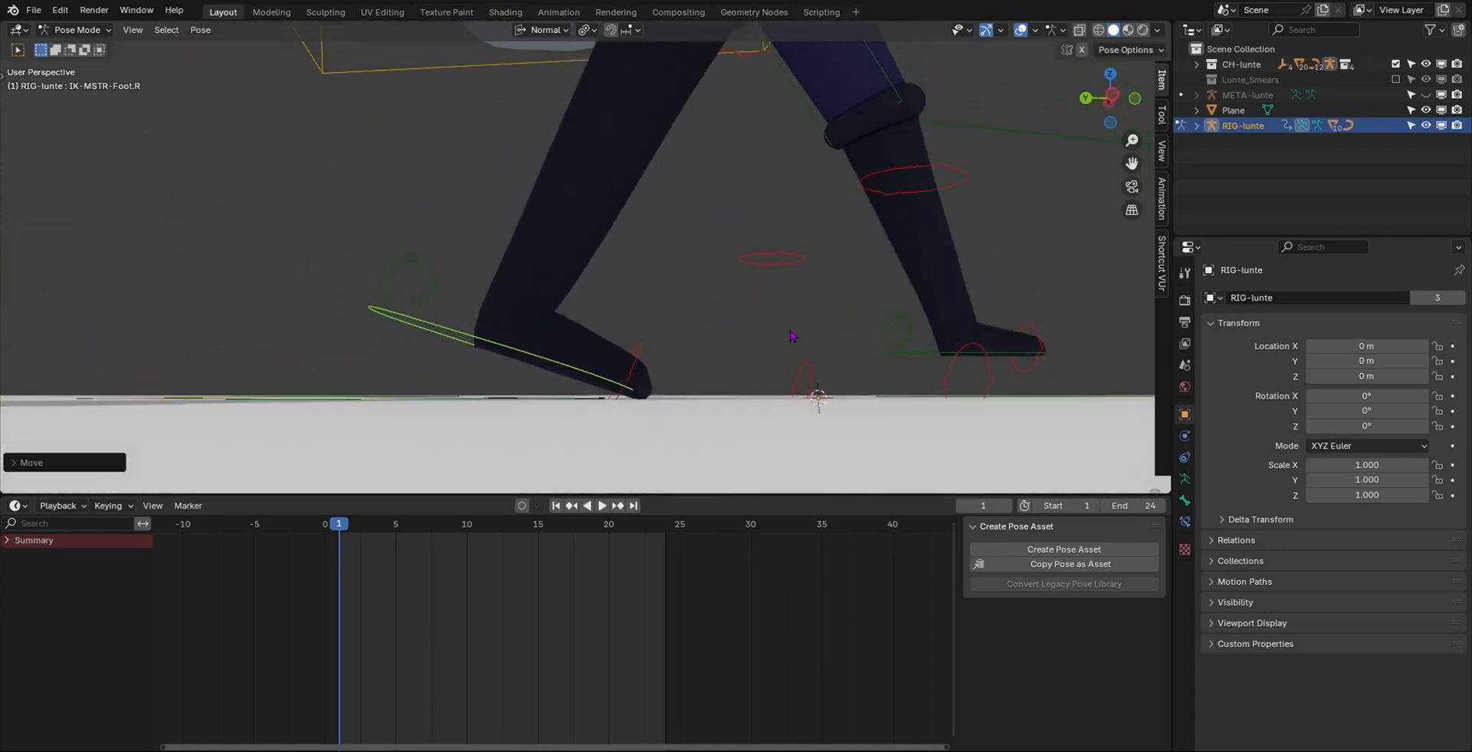
{"action": "middle_click_drag", "start_coordinate": [798, 322], "coordinate": [936, 347], "text": "shift"}
{"action": "scroll", "coordinate": [775, 349], "scroll_direction": "down", "scroll_amount": 2}
{"action": "scroll", "coordinate": [855, 366], "scroll_direction": "down", "scroll_amount": 3}
{"action": "scroll", "coordinate": [665, 374], "scroll_direction": "down", "scroll_amount": 5}
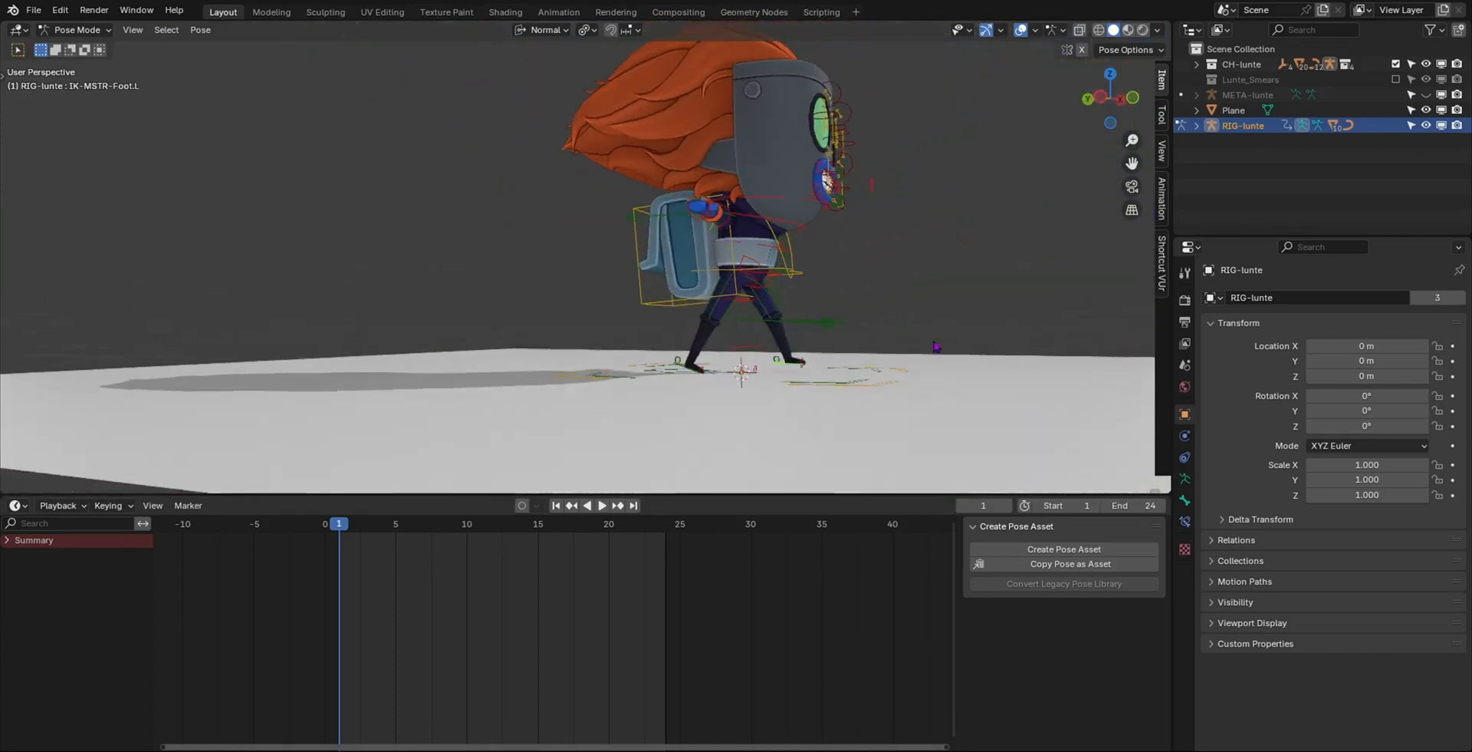
{"action": "scroll", "coordinate": [937, 346], "scroll_direction": "up", "scroll_amount": 6}
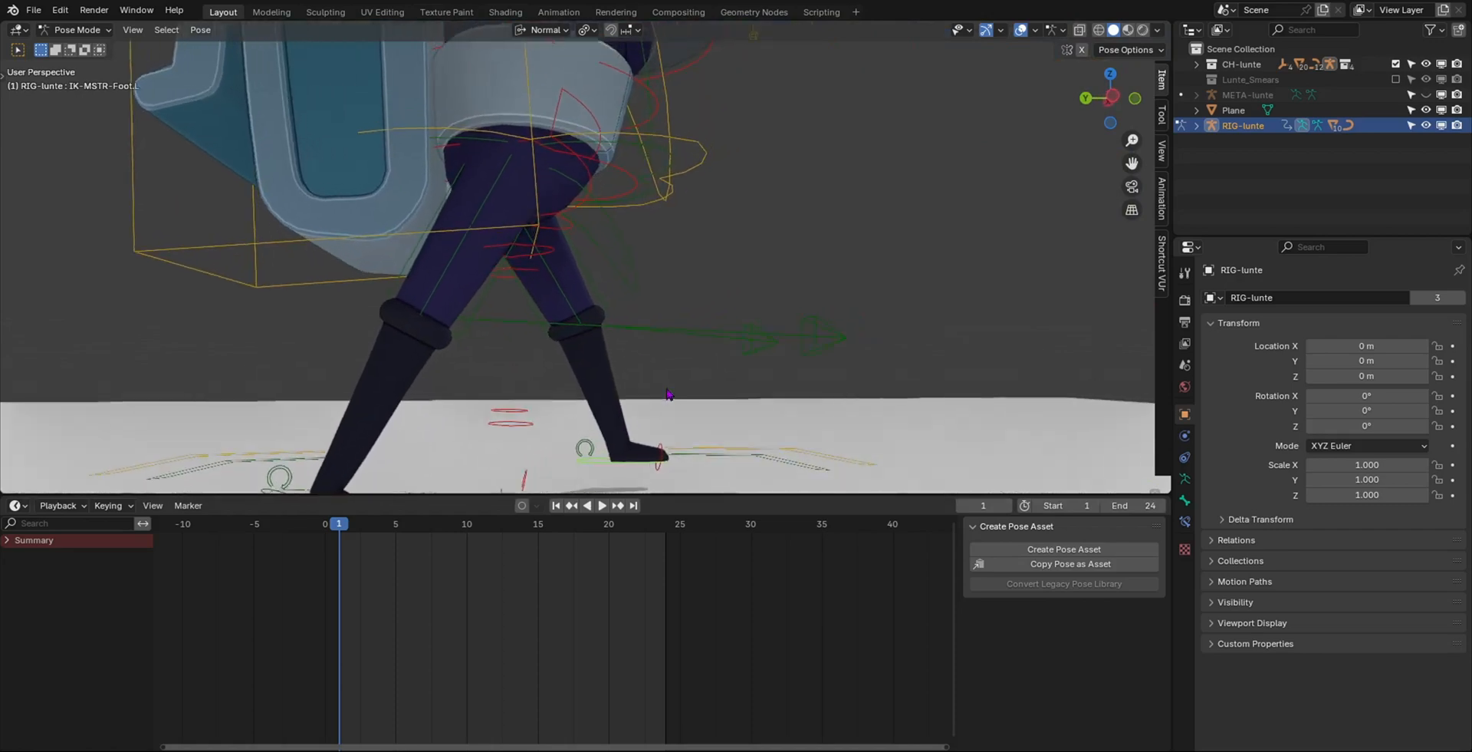
{"action": "key", "text": "r"}
{"action": "left_click", "coordinate": [771, 376]}
{"action": "key", "text": "g"}
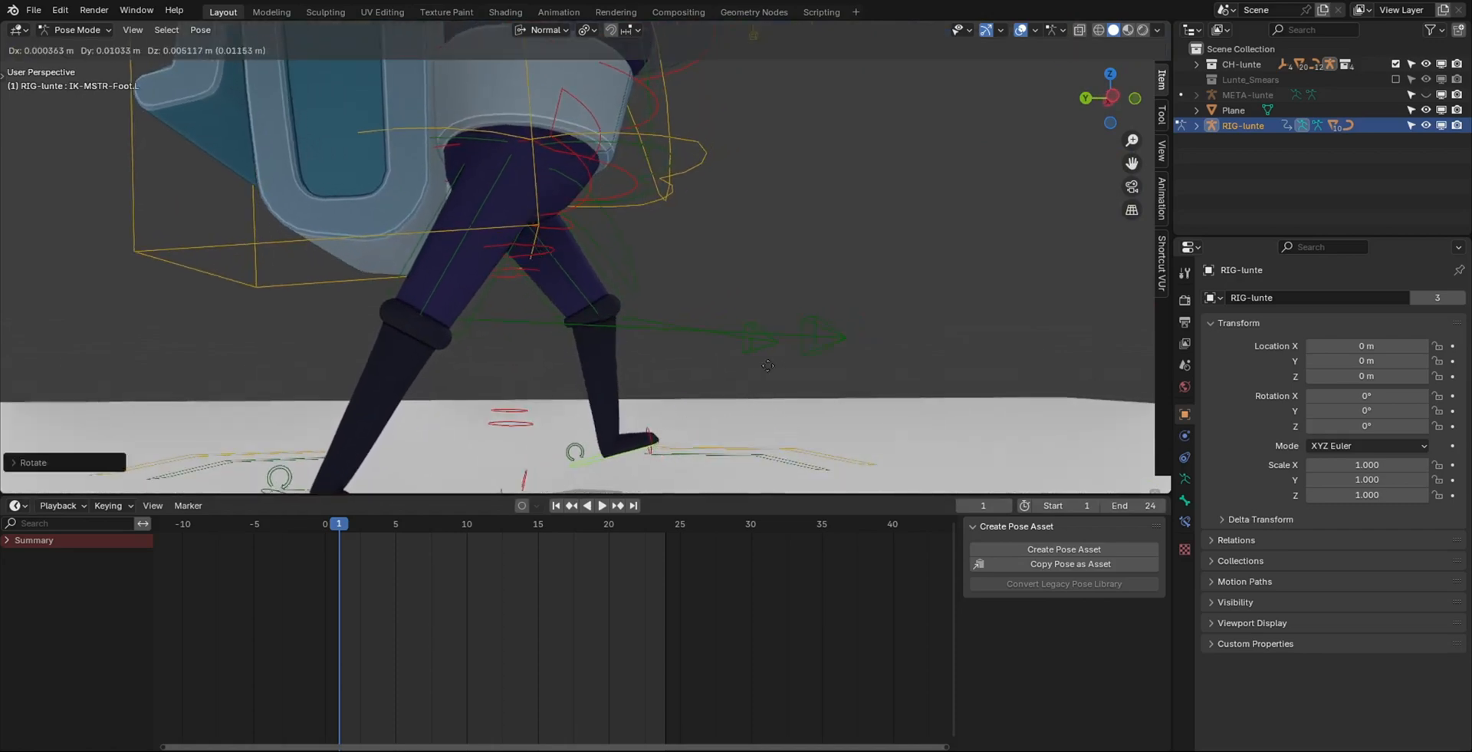
{"action": "left_click", "coordinate": [768, 369]}
- Move the gear-shaped Properties control near the rear foot slightly up from the floor plane
{"action": "scroll", "coordinate": [691, 383], "scroll_direction": "down", "scroll_amount": 2}
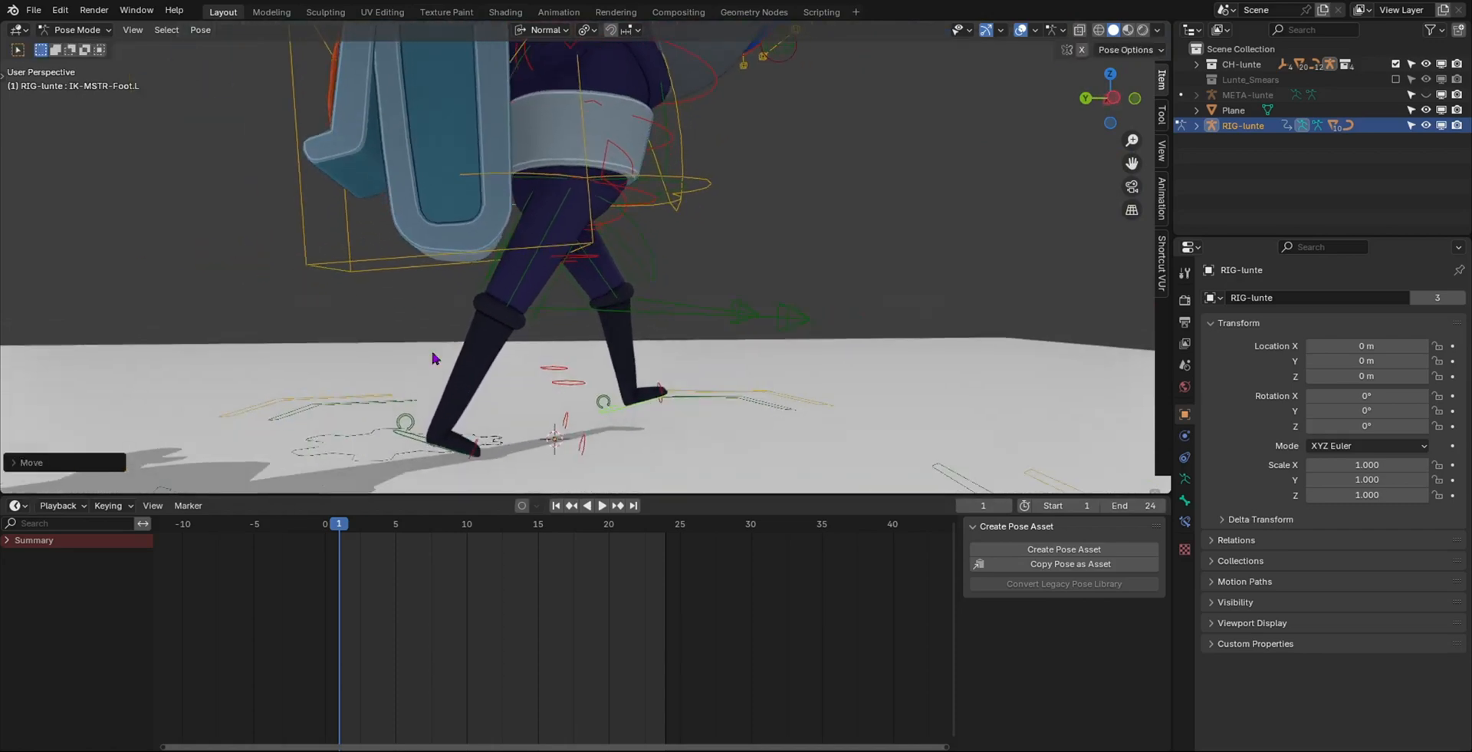
{"action": "scroll", "coordinate": [471, 463], "scroll_direction": "up", "scroll_amount": 3}
{"action": "scroll", "coordinate": [603, 246], "scroll_direction": "down", "scroll_amount": 3}
{"action": "scroll", "coordinate": [613, 351], "scroll_direction": "up", "scroll_amount": 2}
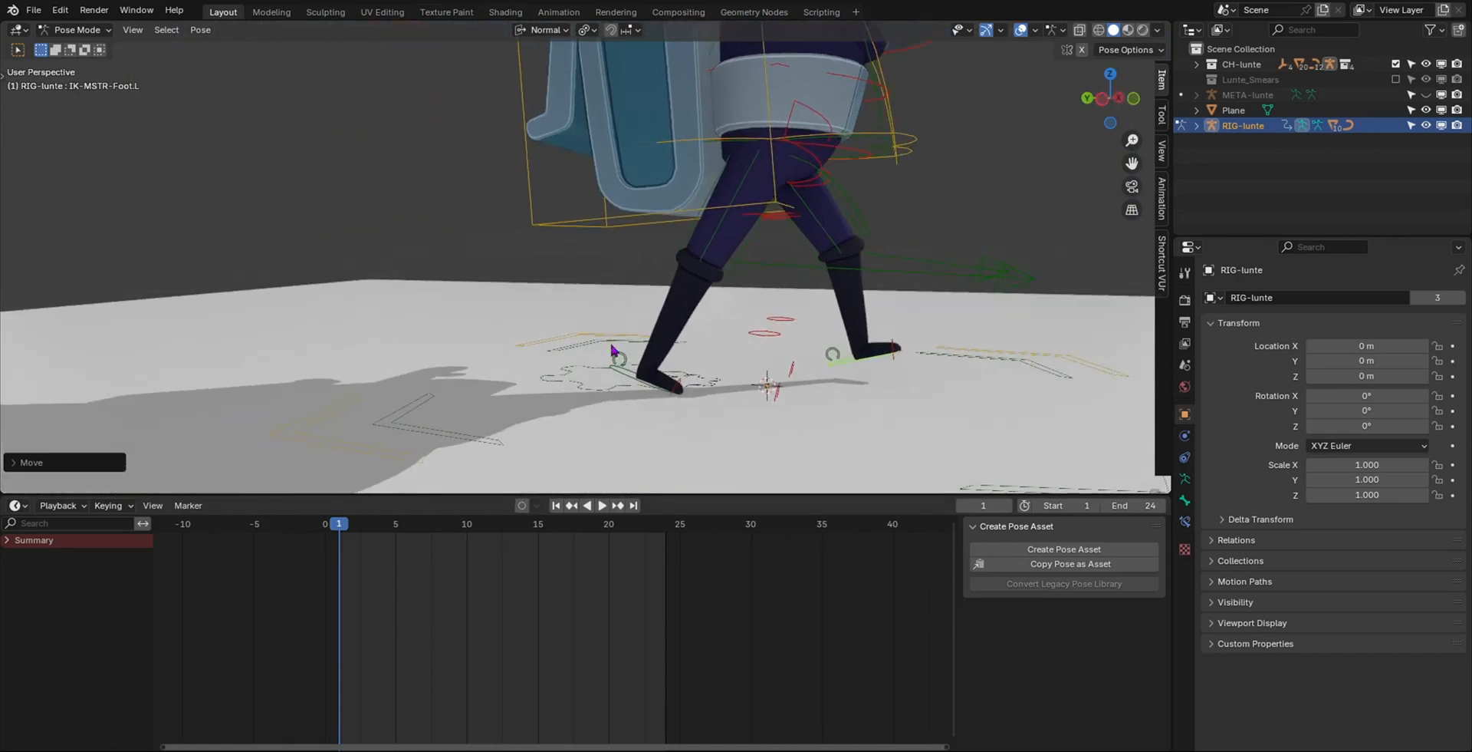
{"action": "scroll", "coordinate": [650, 317], "scroll_direction": "down", "scroll_amount": 3}
{"action": "scroll", "coordinate": [588, 344], "scroll_direction": "up", "scroll_amount": 5}
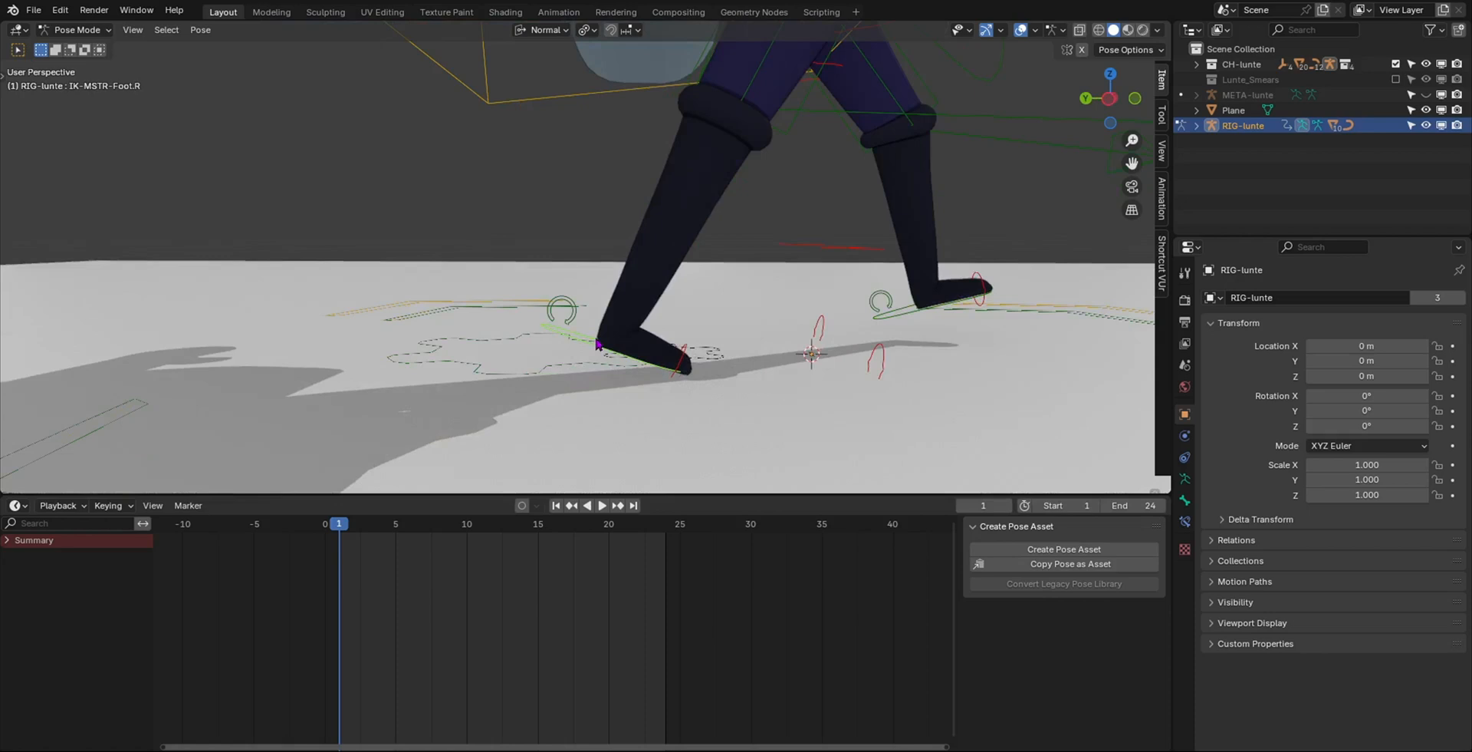
{"action": "left_click", "coordinate": [597, 343]}
{"action": "key", "text": "g"}
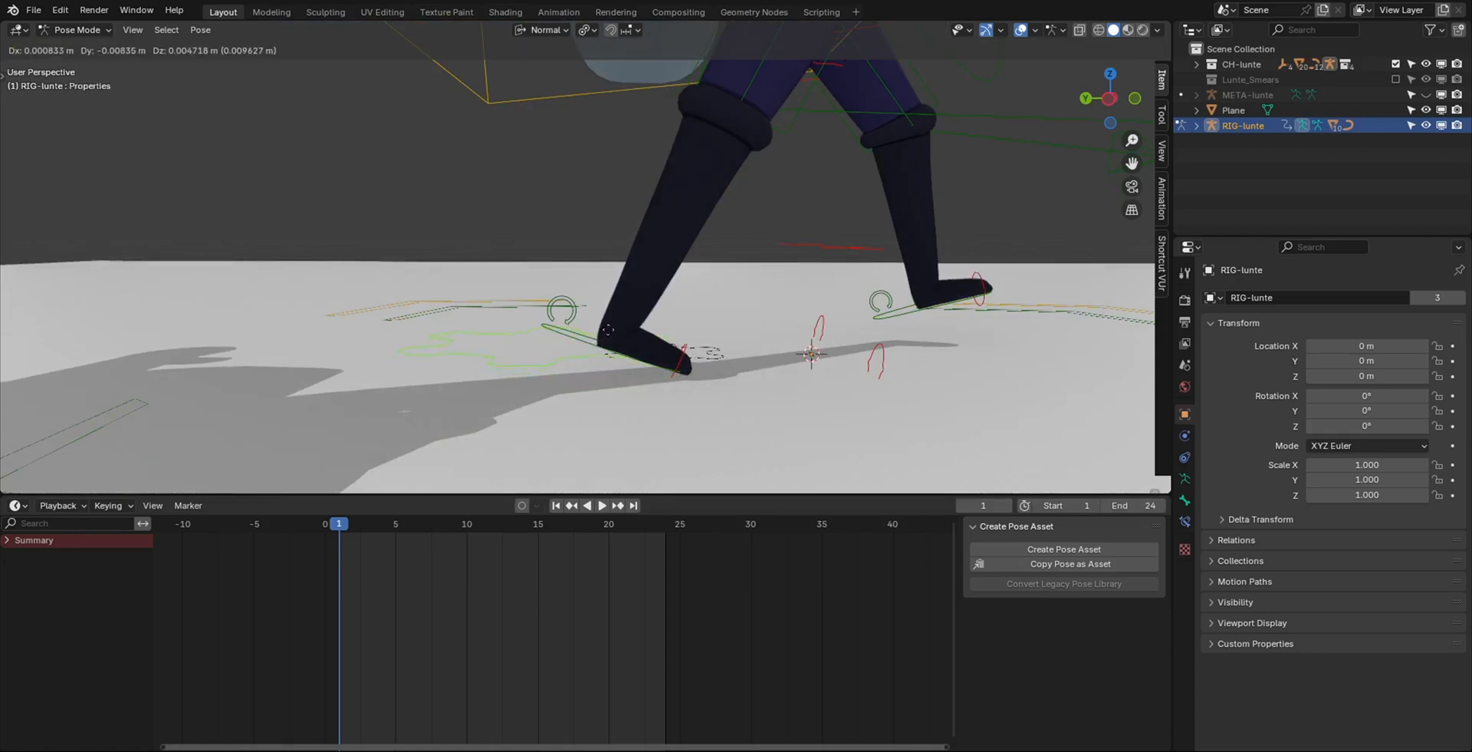
{"action": "left_click", "coordinate": [598, 336]}
- Shorten the stride by moving the right foot's IK master control forward, and adjust its rotation and floor contact
{"action": "left_click", "coordinate": [589, 337]}
{"action": "key", "text": "g"}
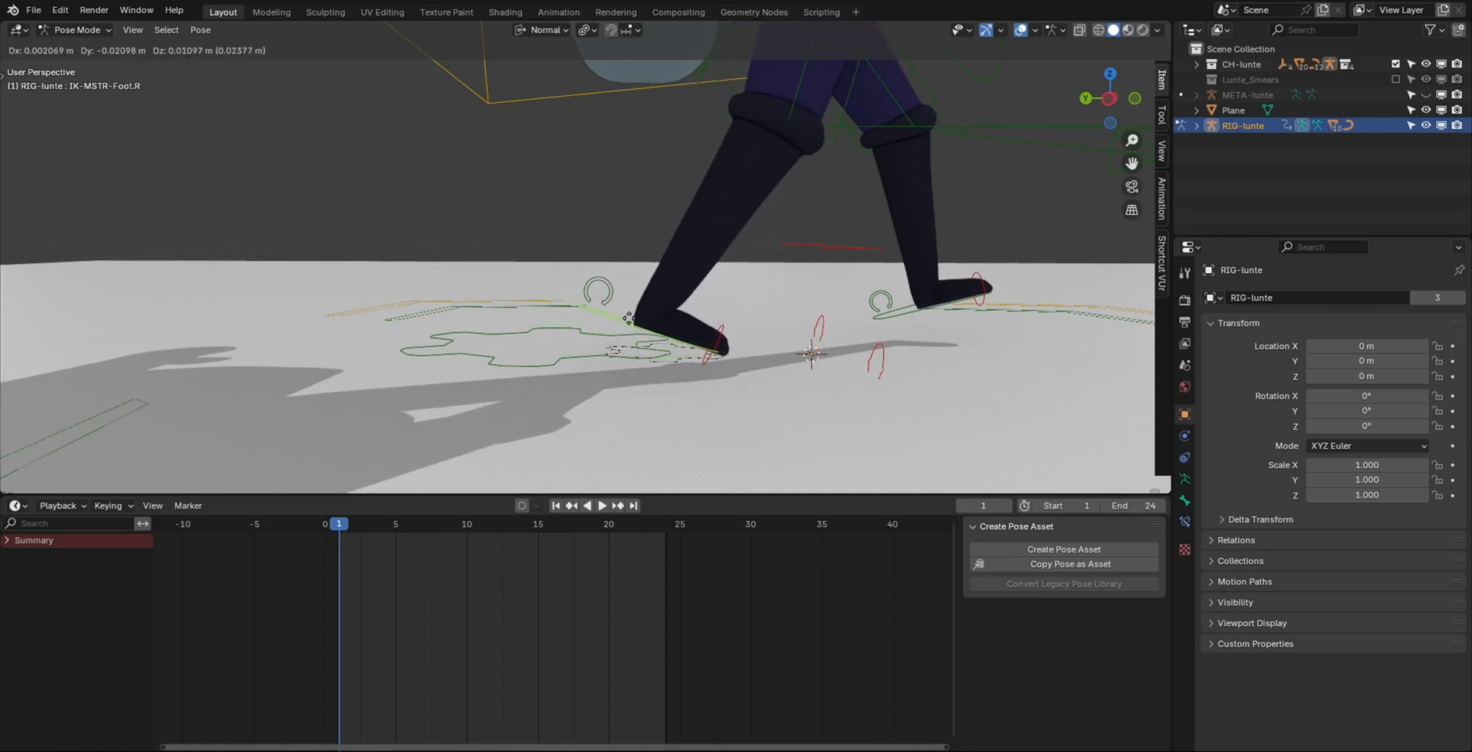
{"action": "left_click", "coordinate": [632, 327]}
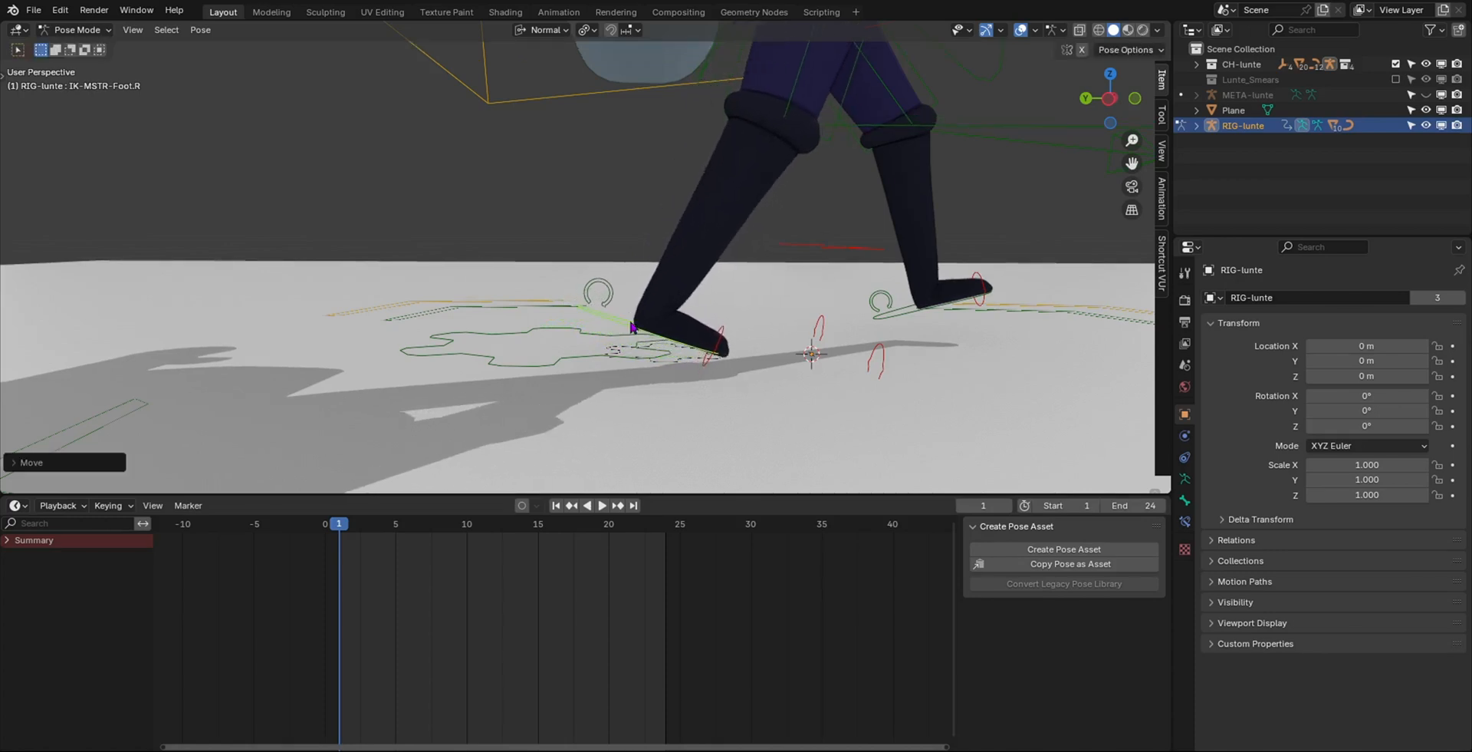
{"action": "key", "text": "r"}
{"action": "left_click", "coordinate": [861, 367]}
{"action": "key", "text": "g"}
{"action": "left_click", "coordinate": [857, 372]}
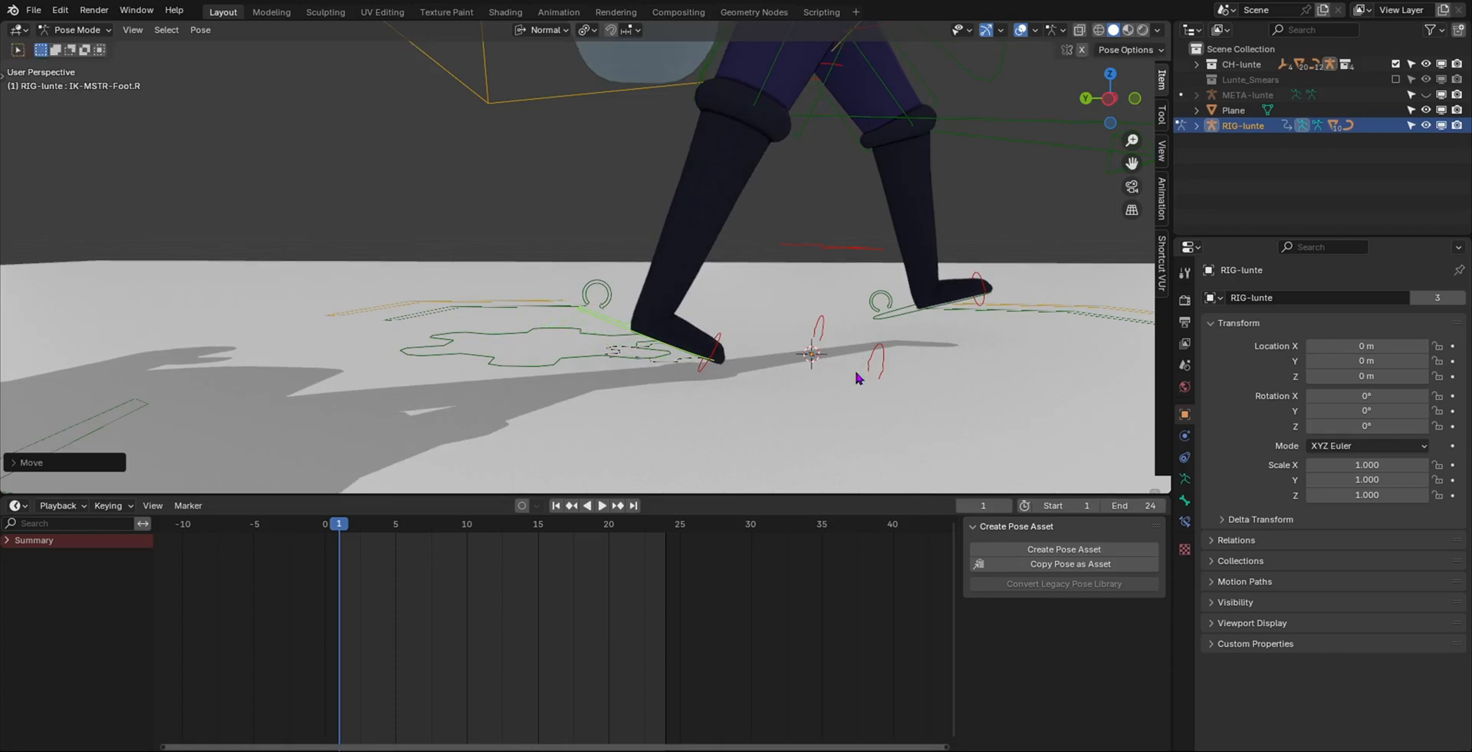
{"action": "scroll", "coordinate": [734, 359], "scroll_direction": "up", "scroll_amount": 3}
{"action": "middle_click_drag", "start_coordinate": [712, 377], "coordinate": [668, 319]}
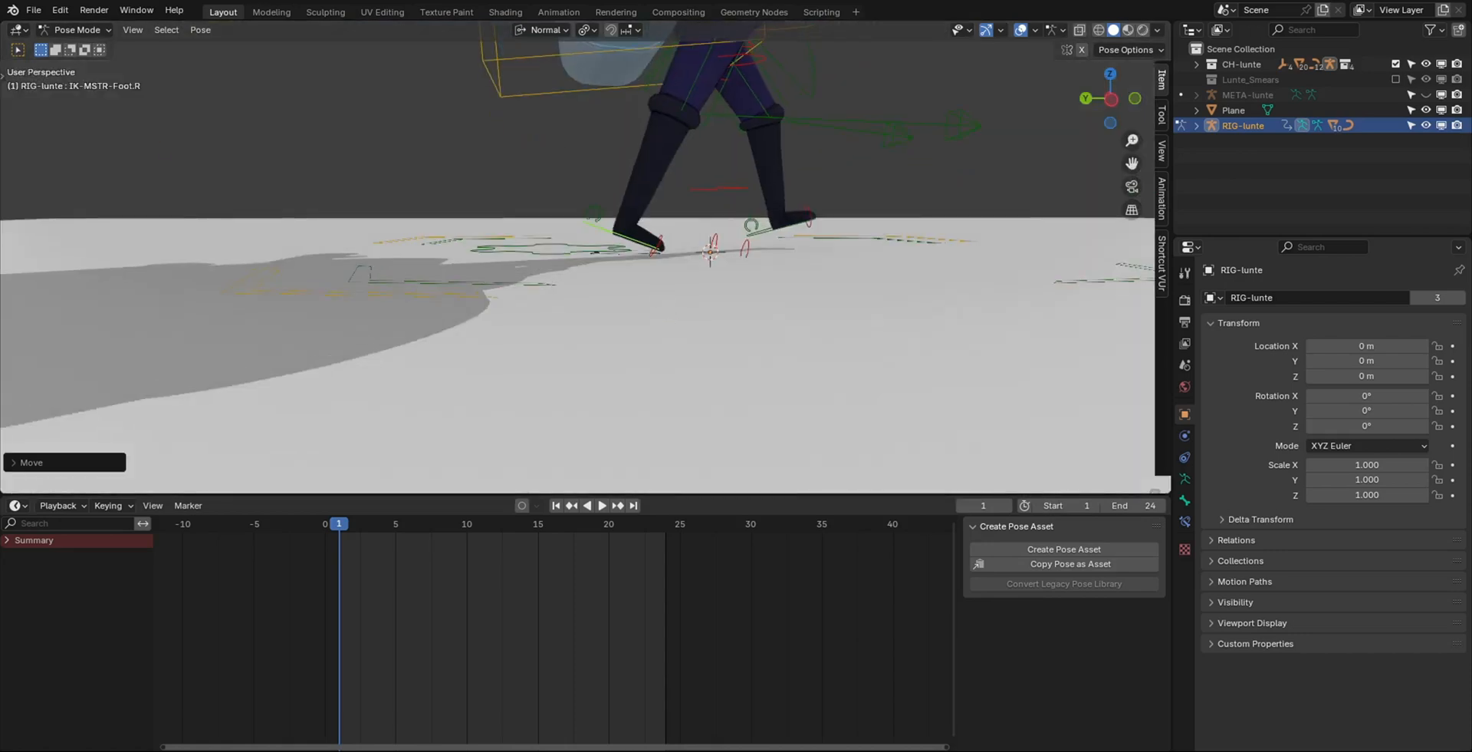
- Raise the floor plane about 0.008 m along Z in Object Mode, and return the rig to Pose Mode
{"action": "key", "text": "ctrl+Tab"}
{"action": "left_click", "coordinate": [655, 360]}
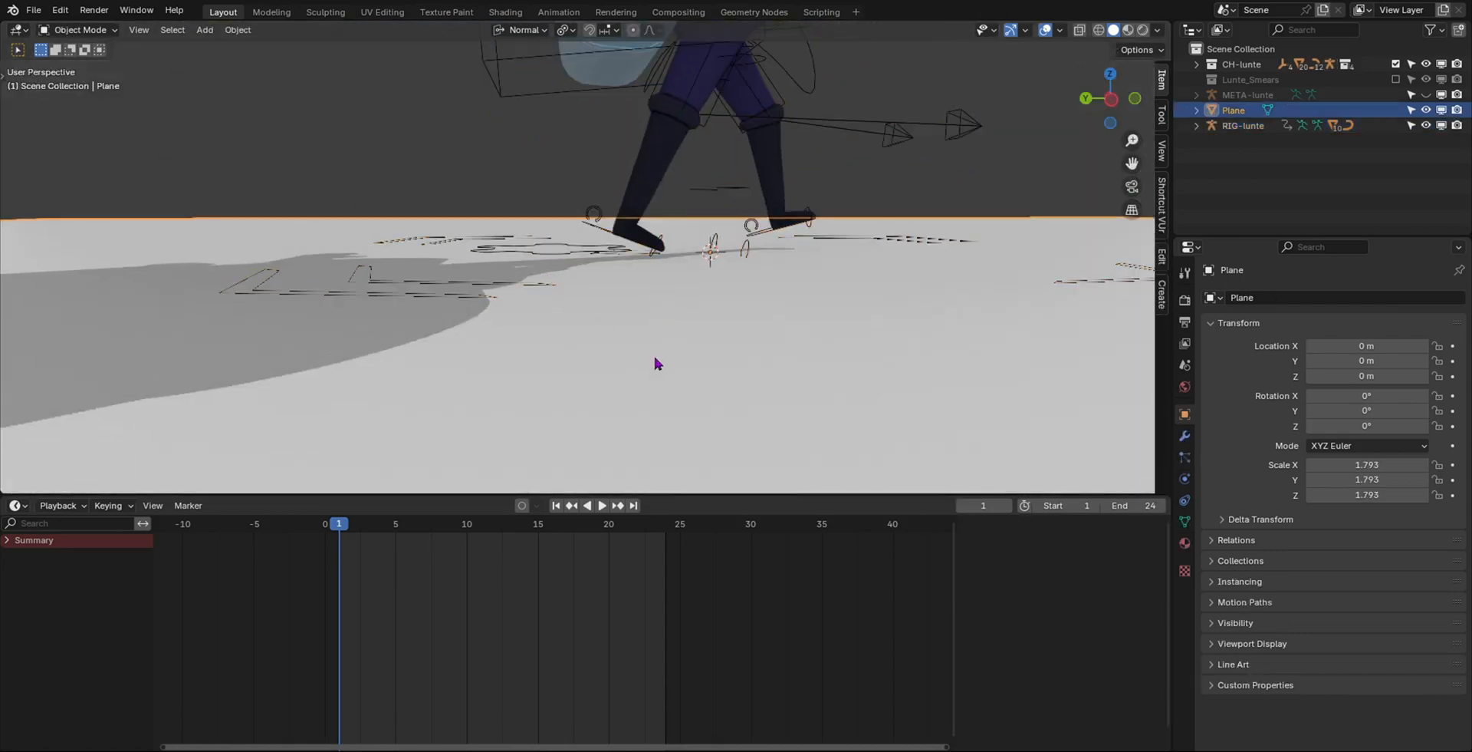
{"action": "key", "text": "g"}
{"action": "key", "text": "z"}
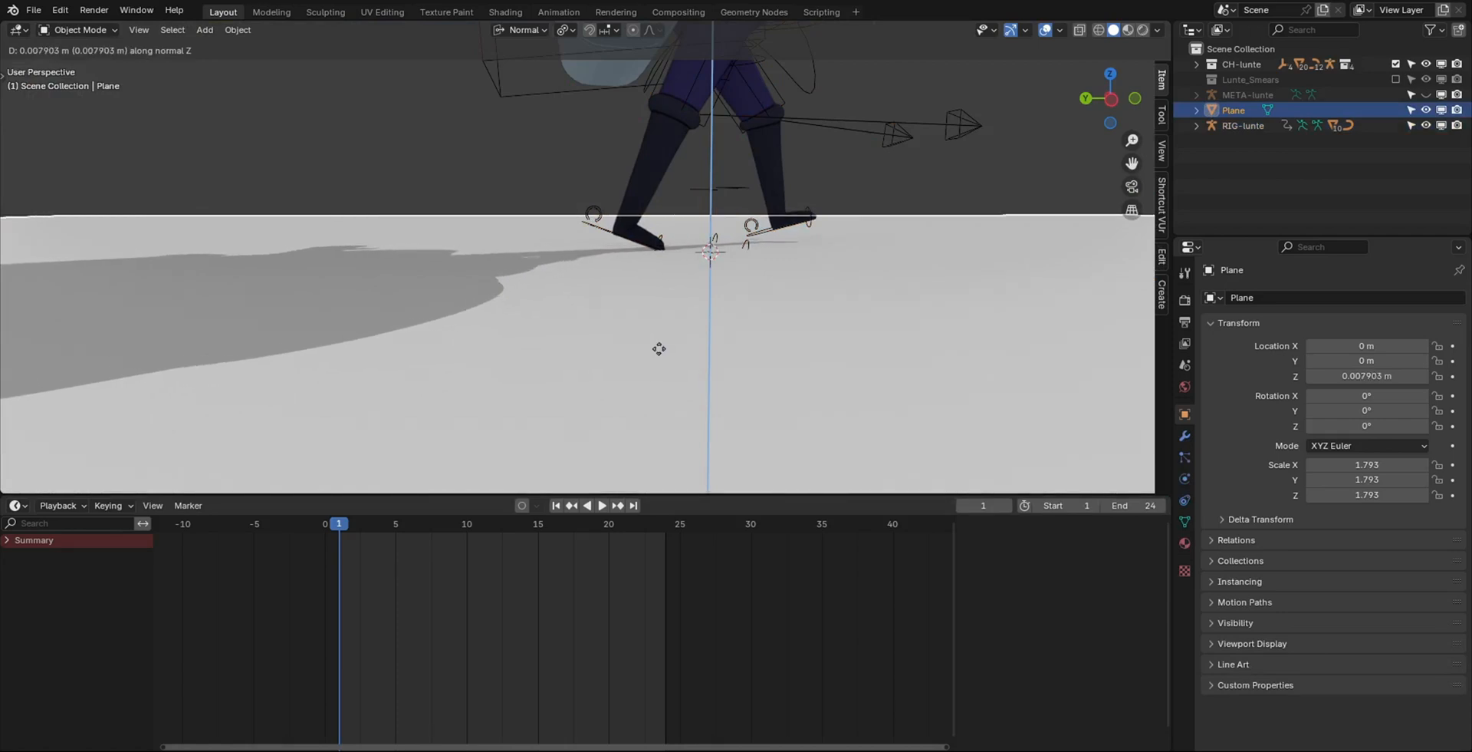
{"action": "left_click", "coordinate": [658, 348]}
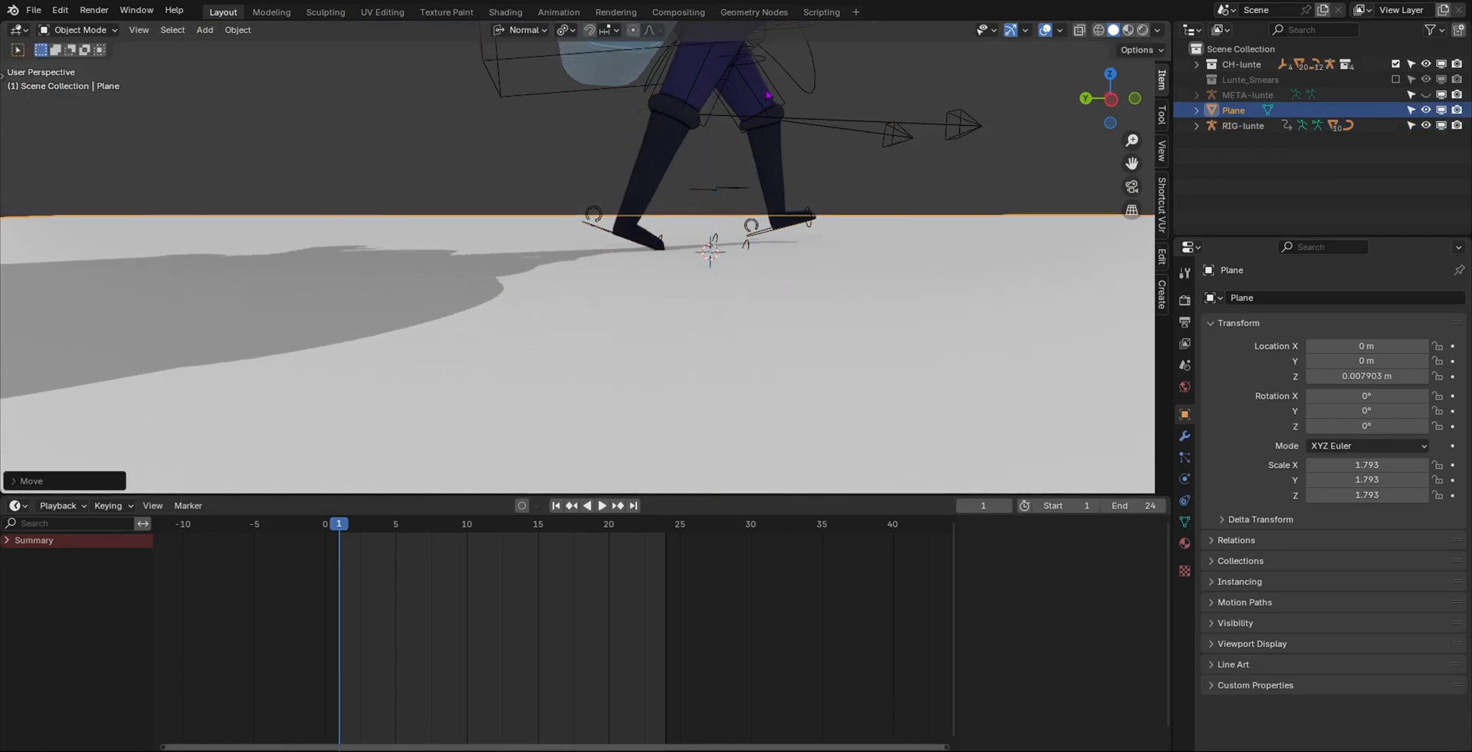
{"action": "left_click", "coordinate": [803, 121]}
{"action": "key", "text": "ctrl+Tab"}
- Examine the stride pose and the feet's contact with the floor plane from the side, front and back
{"action": "scroll", "coordinate": [800, 132], "scroll_direction": "up", "scroll_amount": 2}
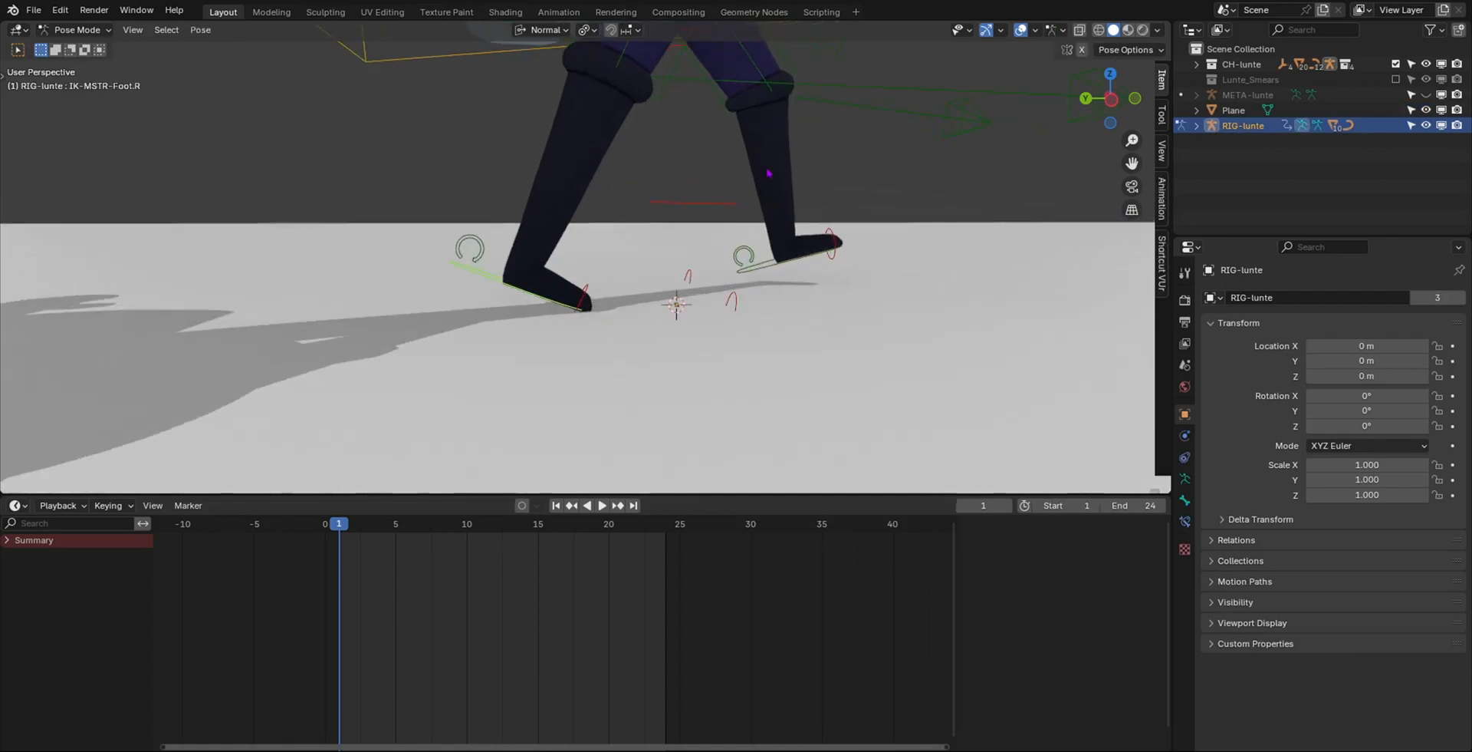
{"action": "middle_click_drag", "start_coordinate": [608, 305], "coordinate": [727, 291], "text": "shift"}
{"action": "scroll", "coordinate": [728, 296], "scroll_direction": "down", "scroll_amount": 5}
{"action": "mouse_move", "coordinate": [634, 348]}
{"action": "middle_mouse_down"}
{"action": "mouse_move", "coordinate": [736, 341]}
{"action": "mouse_move", "coordinate": [646, 371]}
{"action": "middle_mouse_up"}
{"action": "middle_click_drag", "start_coordinate": [790, 349], "coordinate": [665, 310]}
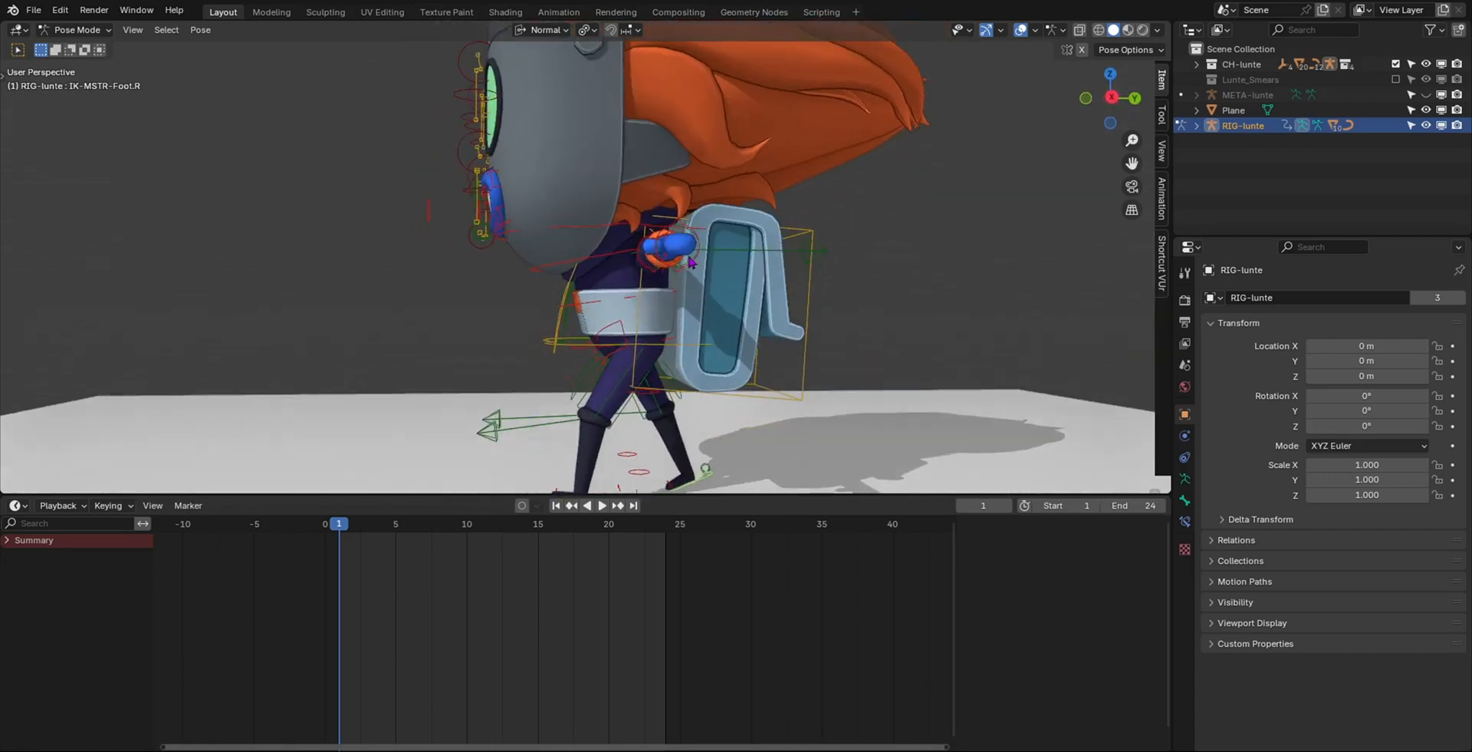
{"action": "middle_click_drag", "start_coordinate": [691, 262], "coordinate": [991, 316]}
{"action": "scroll", "coordinate": [1011, 290], "scroll_direction": "up", "scroll_amount": 4}
{"action": "middle_click_drag", "start_coordinate": [974, 383], "coordinate": [1088, 212], "text": "shift"}
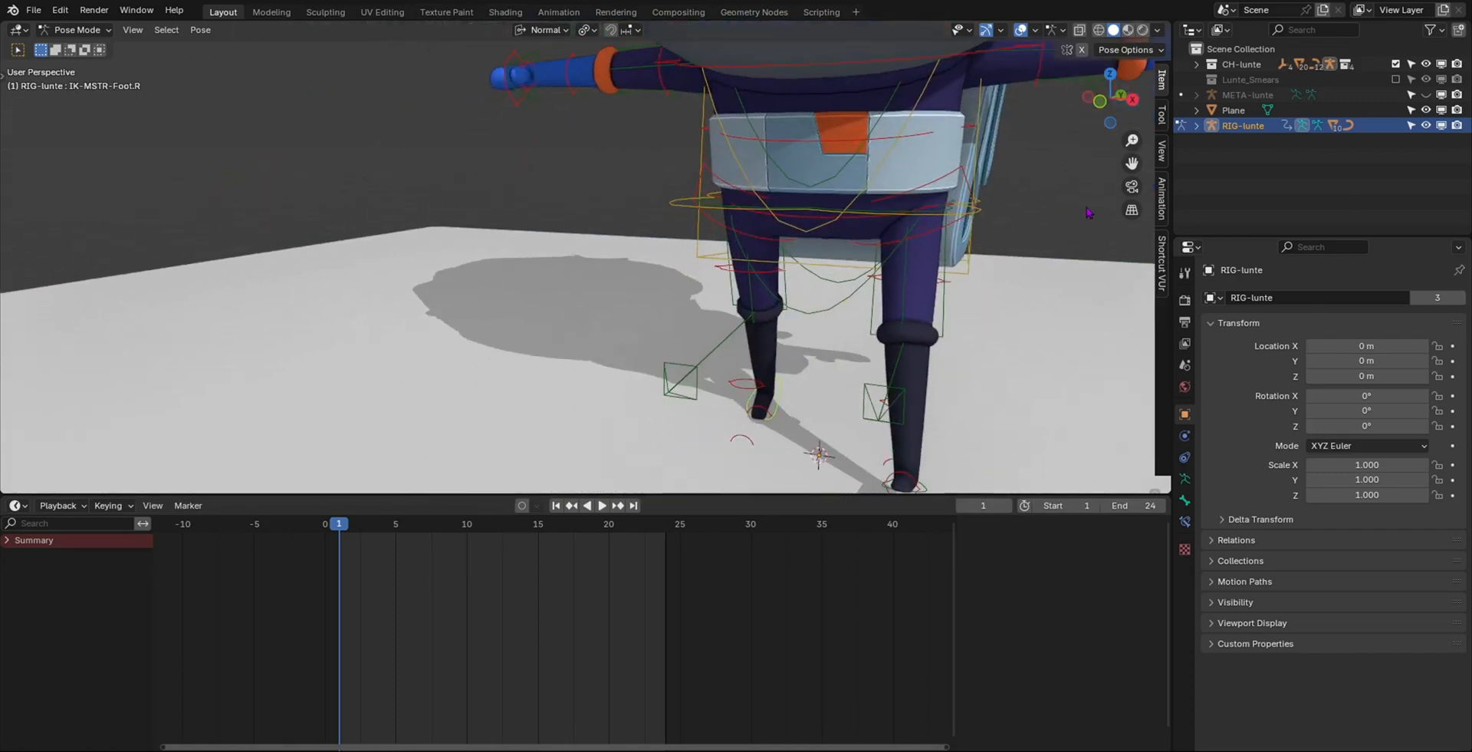
{"action": "middle_click_drag", "start_coordinate": [795, 357], "coordinate": [939, 357]}
{"action": "middle_click_drag", "start_coordinate": [747, 384], "coordinate": [967, 399]}
{"action": "middle_click_drag", "start_coordinate": [640, 290], "coordinate": [750, 158]}
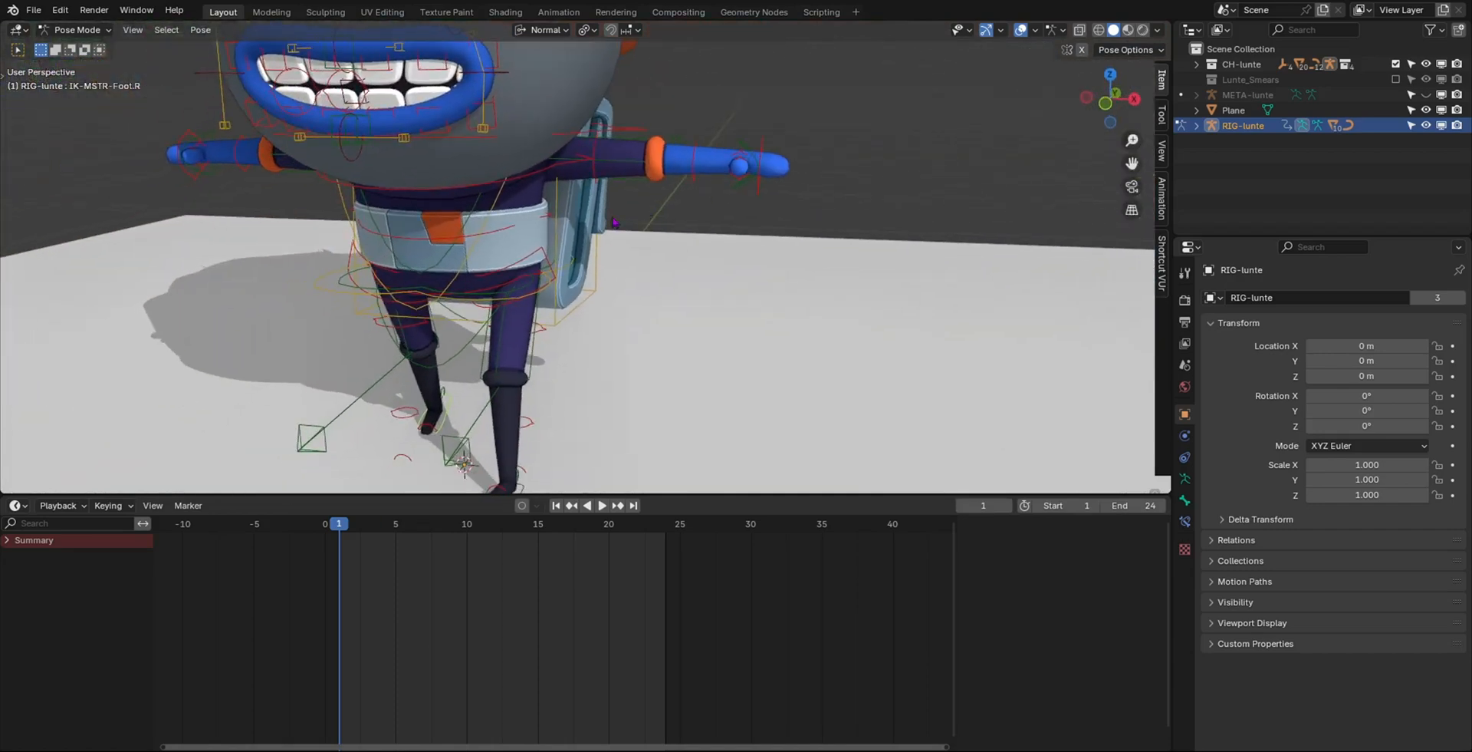
{"action": "scroll", "coordinate": [426, 251], "scroll_direction": "down", "scroll_amount": 2}
{"action": "middle_click_drag", "start_coordinate": [613, 259], "coordinate": [358, 305]}
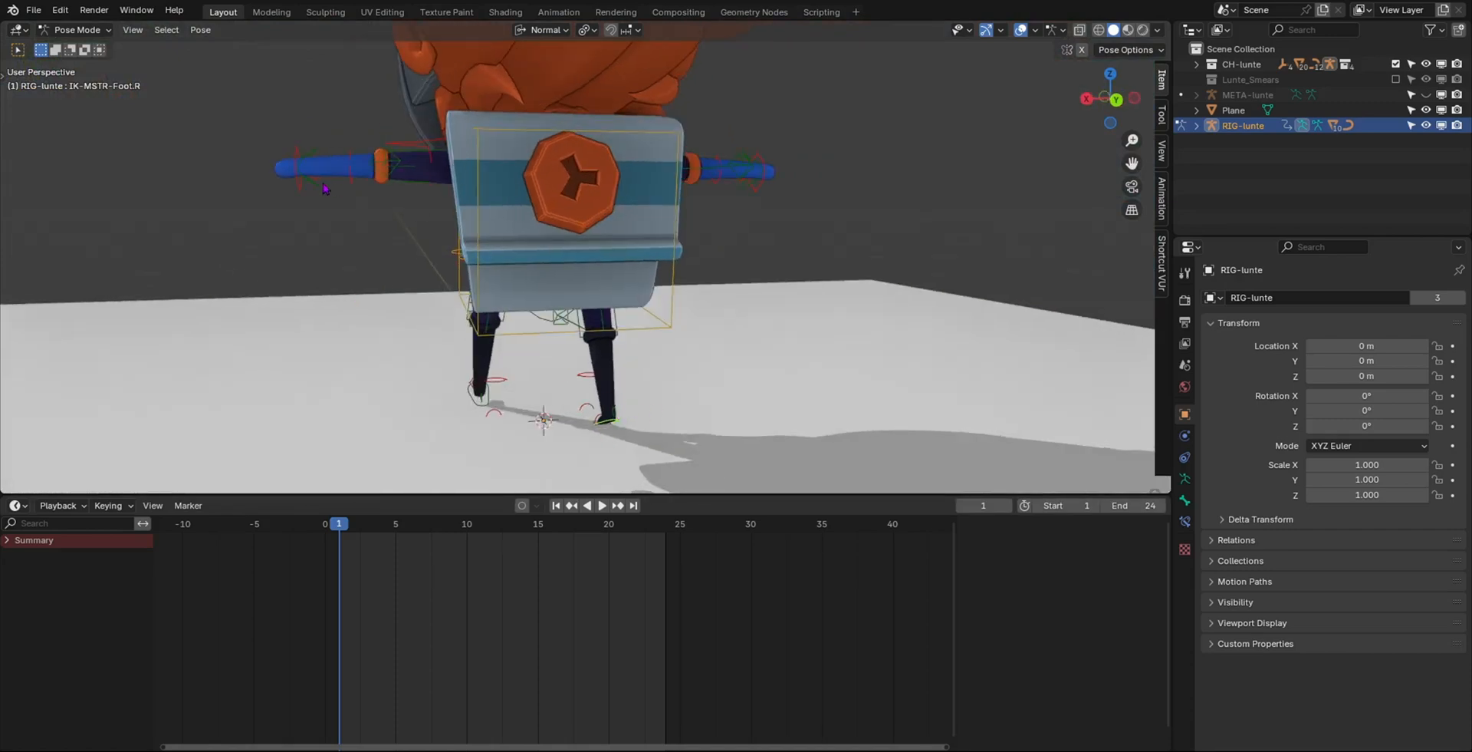
{"action": "scroll", "coordinate": [324, 184], "scroll_direction": "down", "scroll_amount": 2}
{"action": "middle_click_drag", "start_coordinate": [324, 184], "coordinate": [489, 204]}
{"action": "scroll", "coordinate": [476, 267], "scroll_direction": "up", "scroll_amount": 5}
{"action": "middle_click_drag", "start_coordinate": [476, 267], "coordinate": [475, 247]}
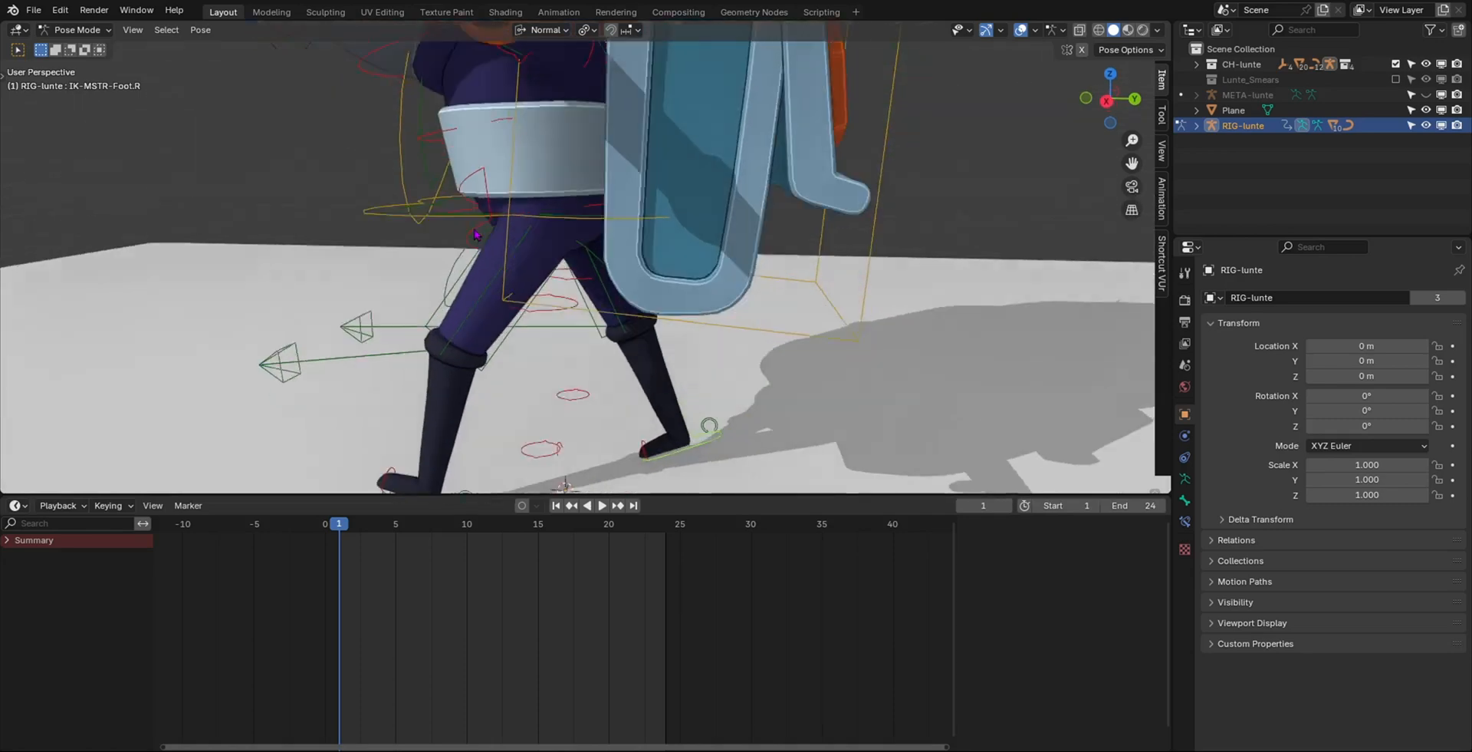
{"action": "scroll", "coordinate": [466, 130], "scroll_direction": "down", "scroll_amount": 3}
- Lower the left hand's IK master control from the T-pose toward the hip
{"action": "middle_click_drag", "start_coordinate": [466, 119], "coordinate": [247, 189], "text": "shift"}
{"action": "left_click", "coordinate": [468, 181]}
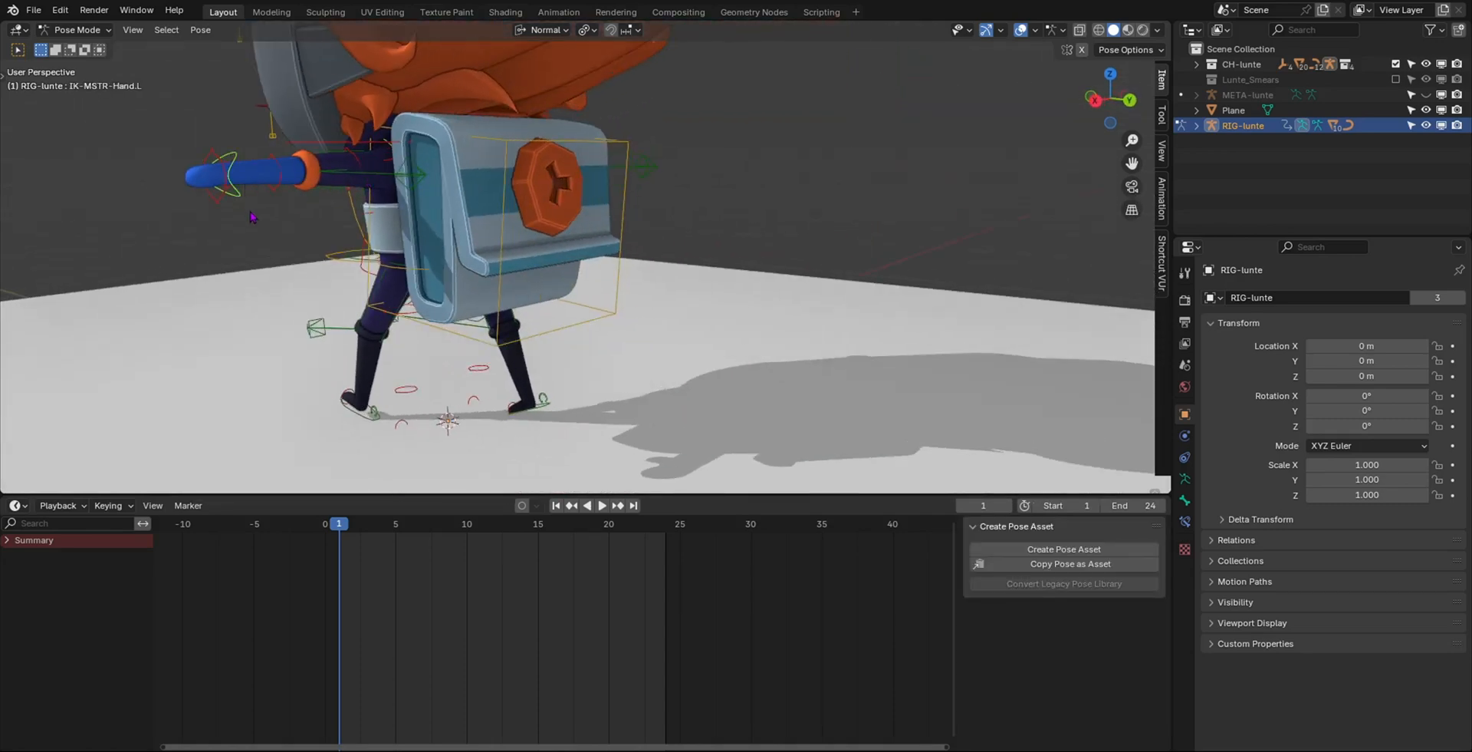
{"action": "key", "text": "g"}
{"action": "left_click", "coordinate": [377, 335]}
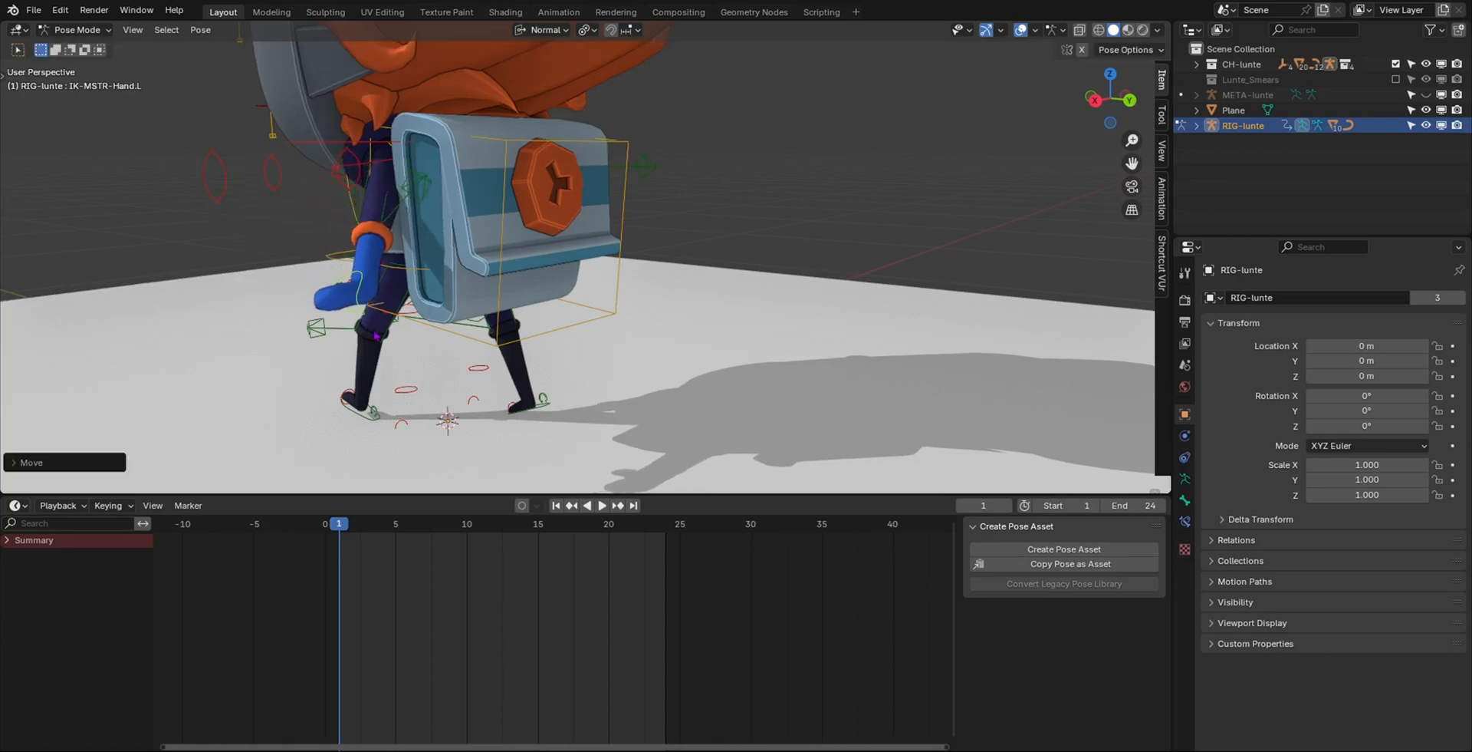
{"action": "middle_click_drag", "start_coordinate": [377, 335], "coordinate": [279, 305]}
- Rotate the left hand's IK master control by about -30° to line up with the forearm, and bring it closer to the body
{"action": "key", "text": "r"}
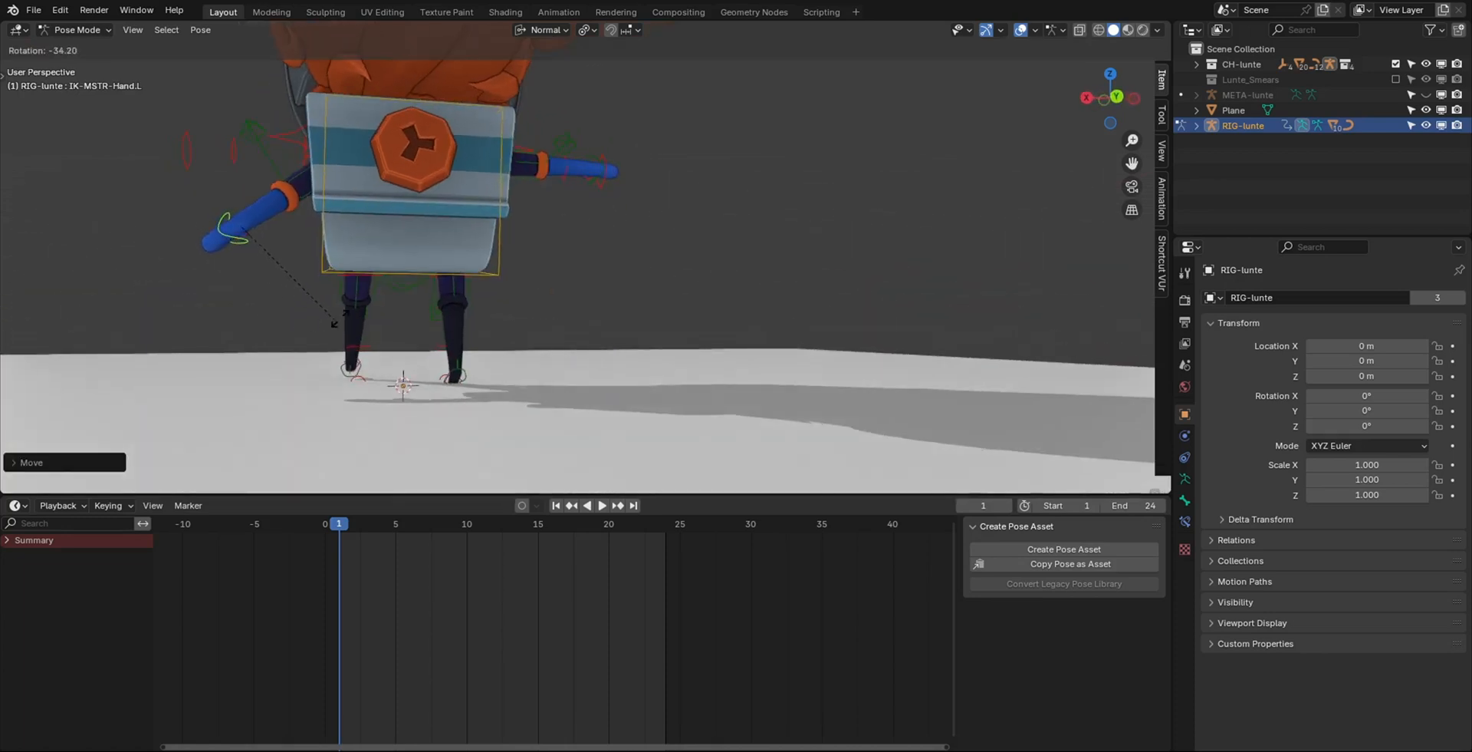
{"action": "right_click", "coordinate": [409, 286]}
{"action": "key", "text": "ctrl+z"}
{"action": "key", "text": "ctrl+z"}
{"action": "key", "text": "ctrl+z"}
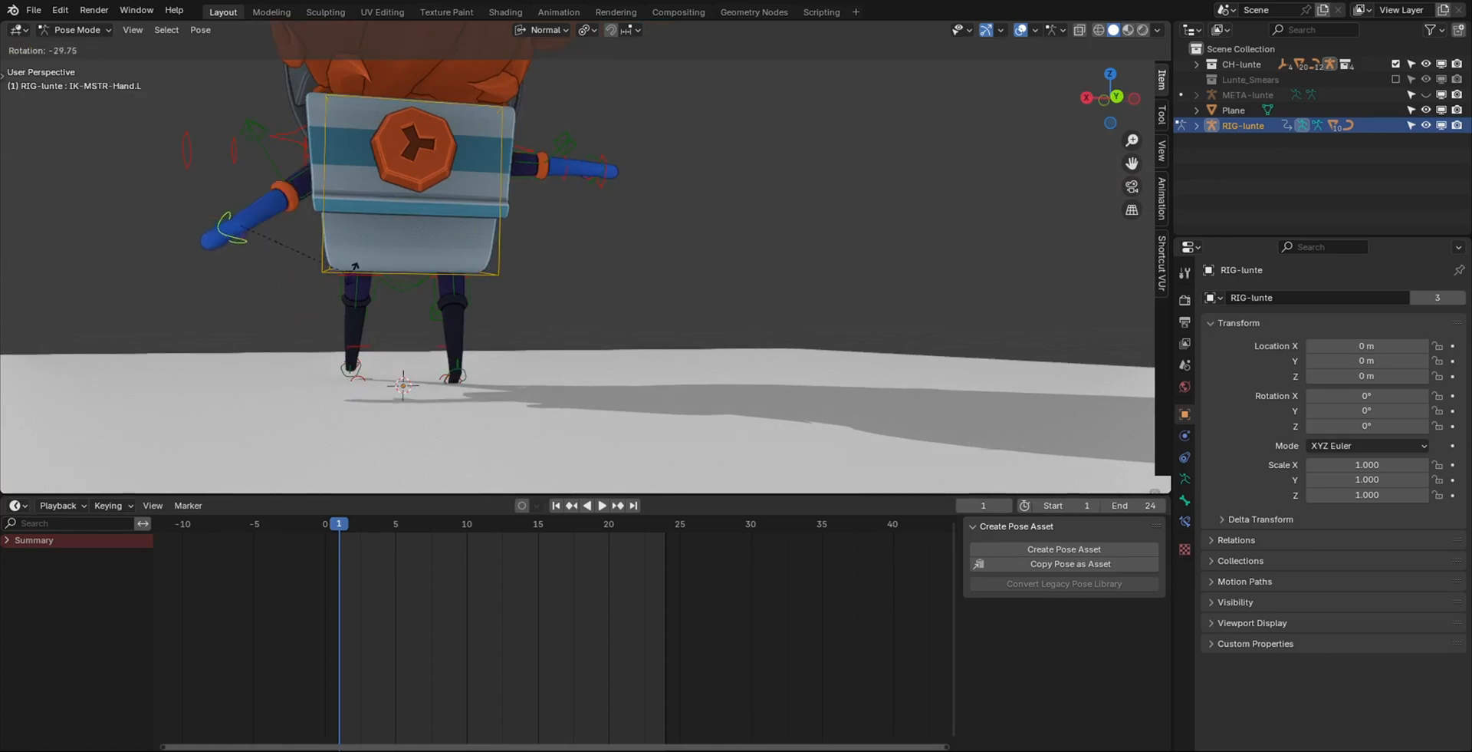
{"action": "left_click", "coordinate": [372, 243]}
{"action": "key", "text": "g"}
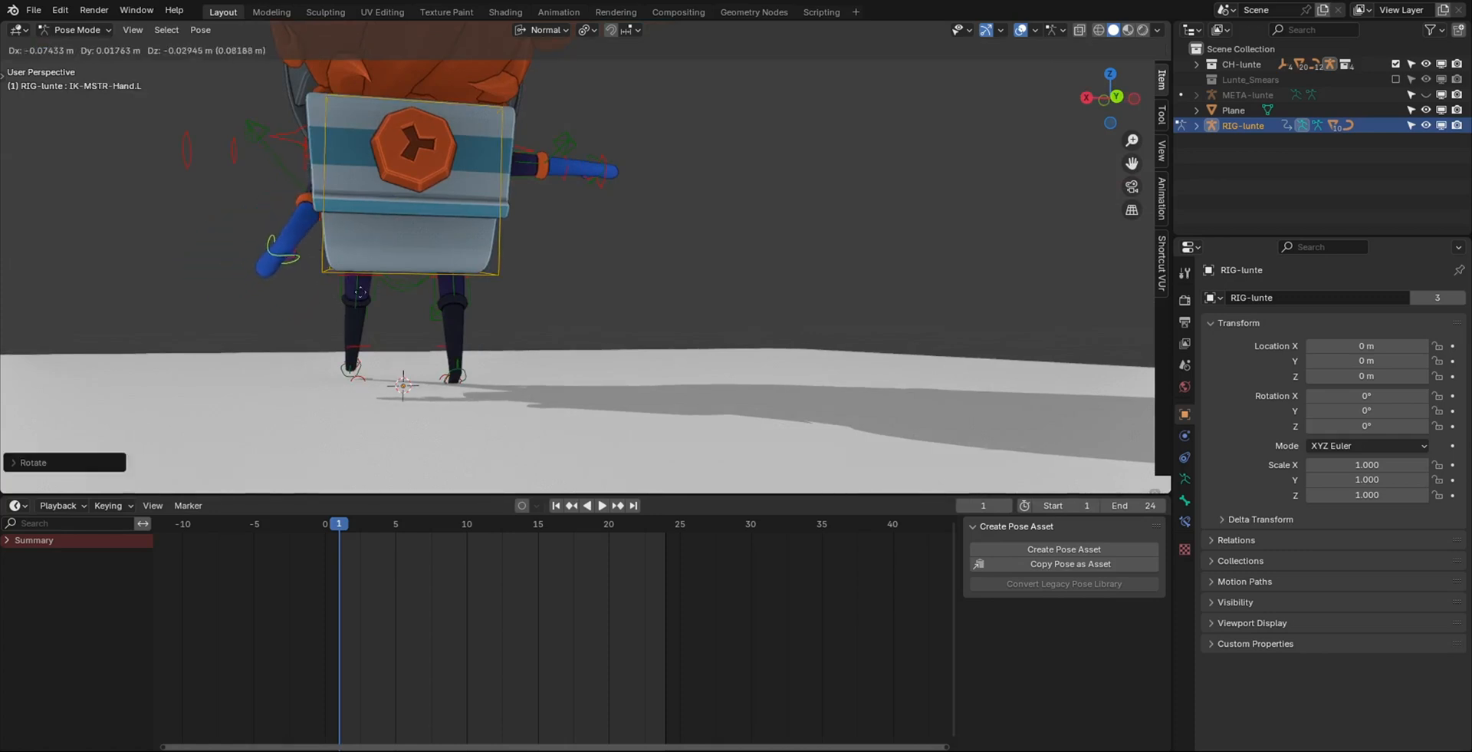
{"action": "left_click", "coordinate": [360, 291]}
- Reposition the left hand's IK master control beside the hip from the front, and rotate the hand to point downward
{"action": "middle_click_drag", "start_coordinate": [360, 291], "coordinate": [553, 327]}
{"action": "middle_click_drag", "start_coordinate": [776, 369], "coordinate": [915, 332]}
{"action": "key", "text": "g"}
{"action": "left_click", "coordinate": [889, 355]}
{"action": "key", "text": "r"}
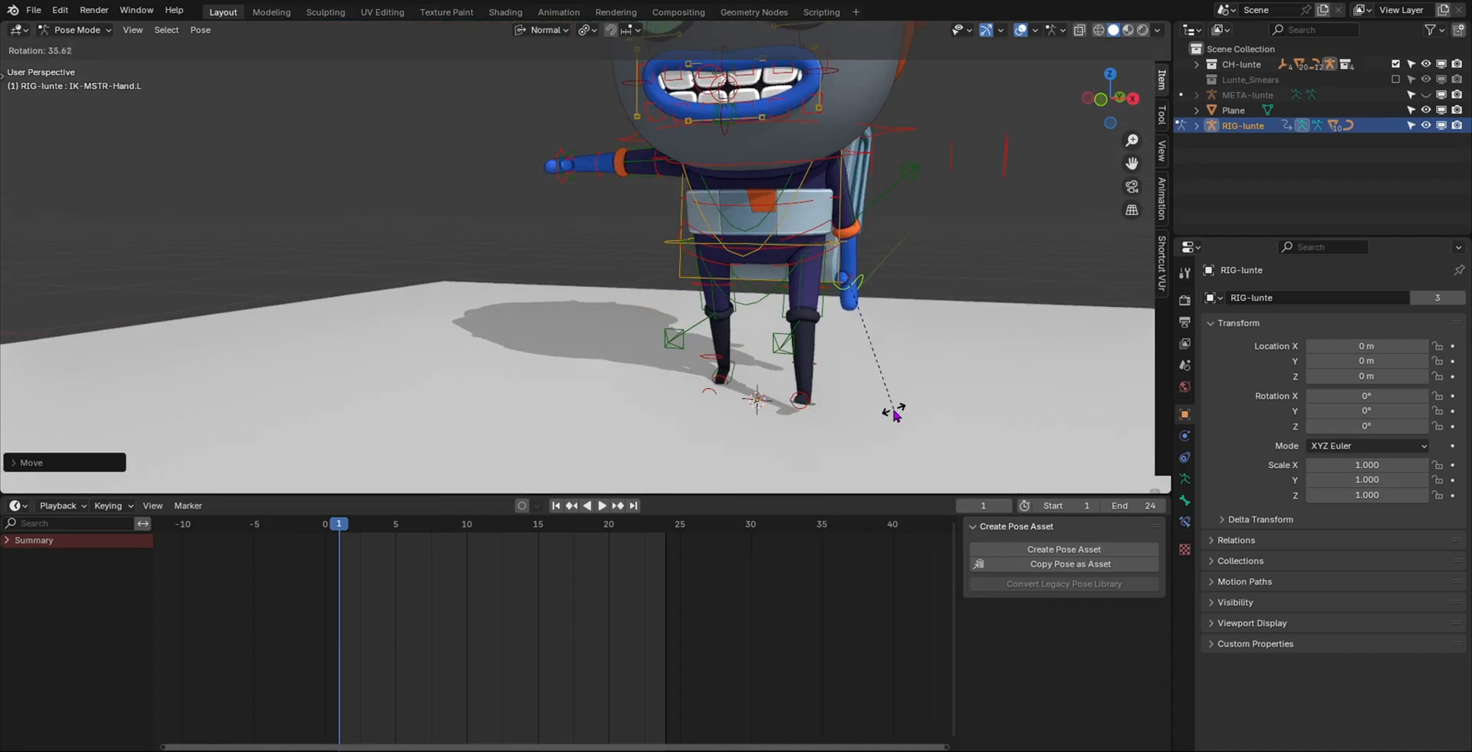
{"action": "left_click", "coordinate": [895, 414]}
- Raise the left hand's IK master control slightly and shift it outward so the arm clears the backpack
{"action": "middle_click_drag", "start_coordinate": [894, 414], "coordinate": [473, 258]}
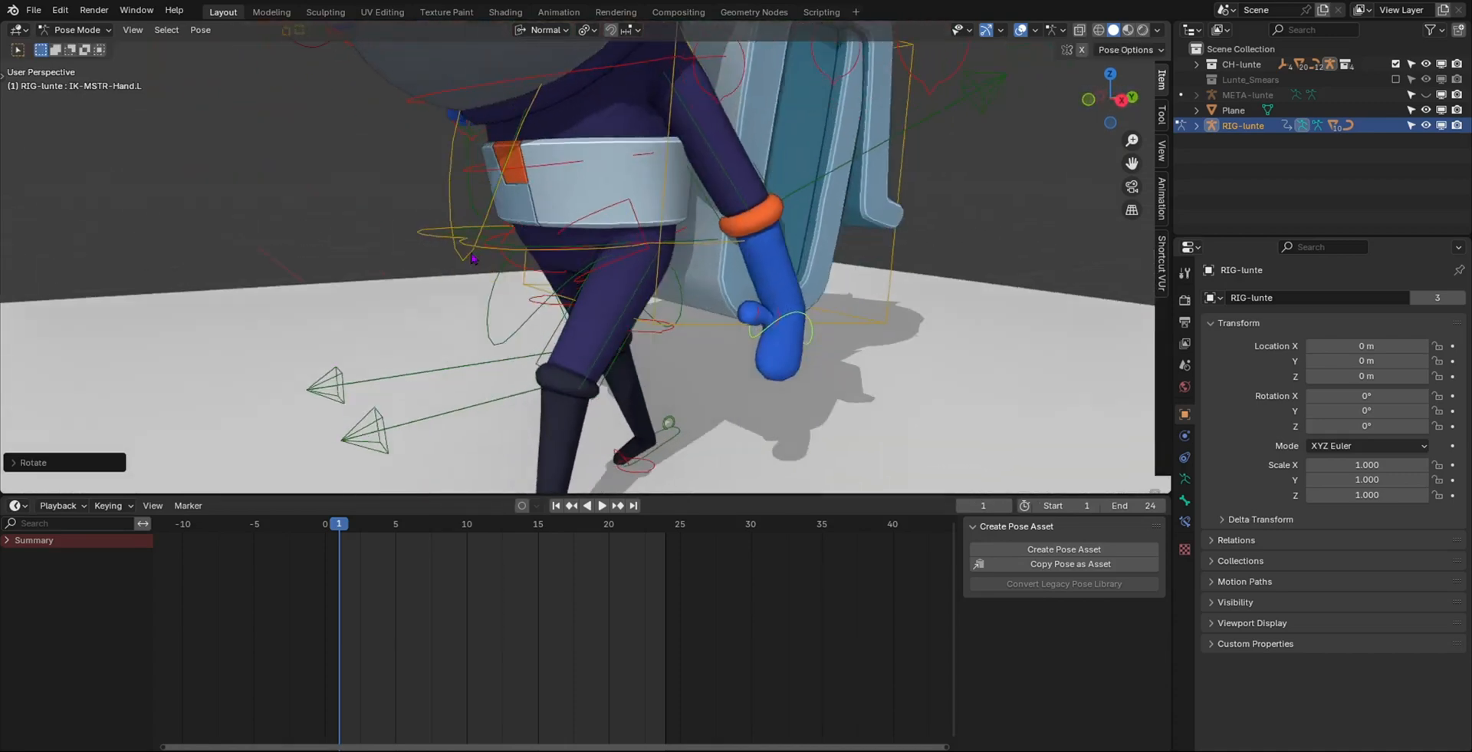
{"action": "key", "text": "g"}
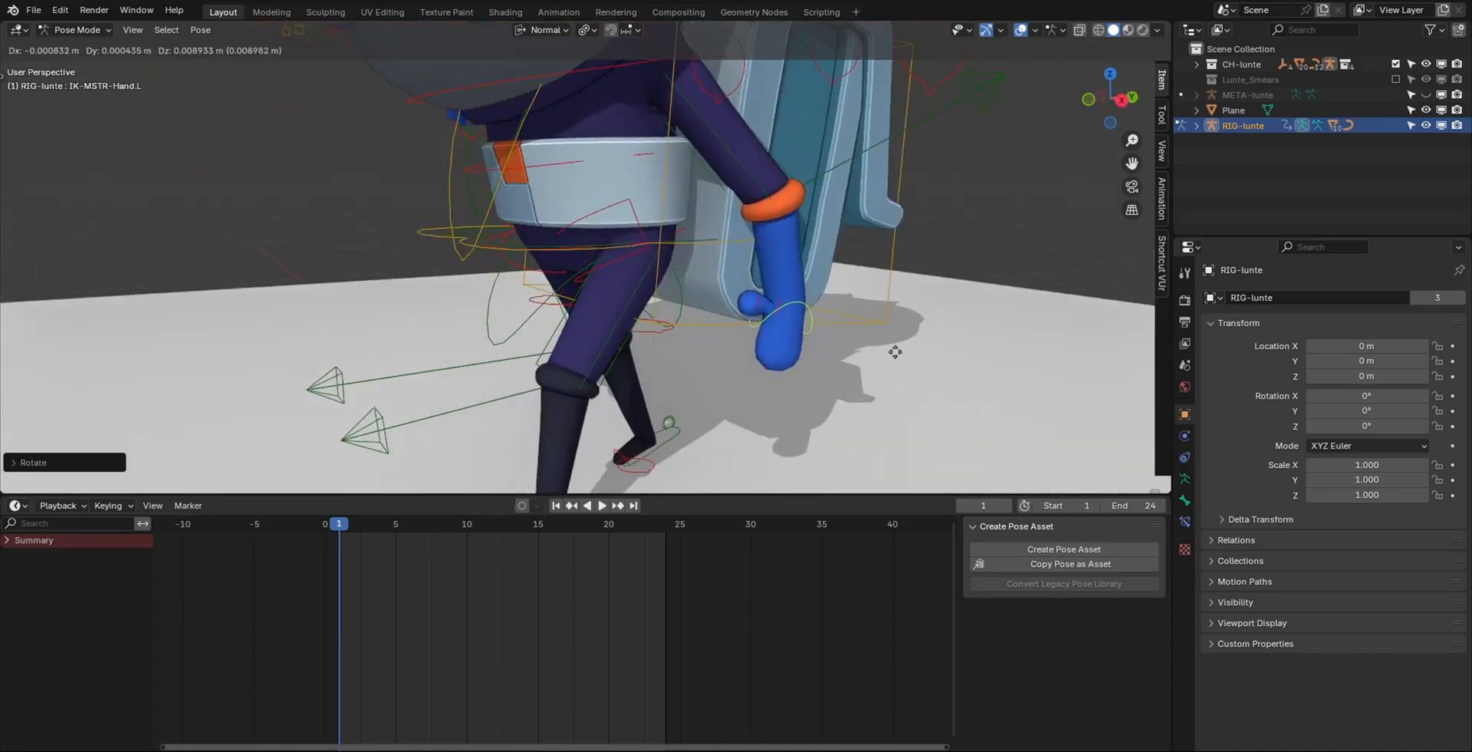
{"action": "left_click", "coordinate": [895, 352]}
{"action": "middle_click_drag", "start_coordinate": [895, 352], "coordinate": [617, 340]}
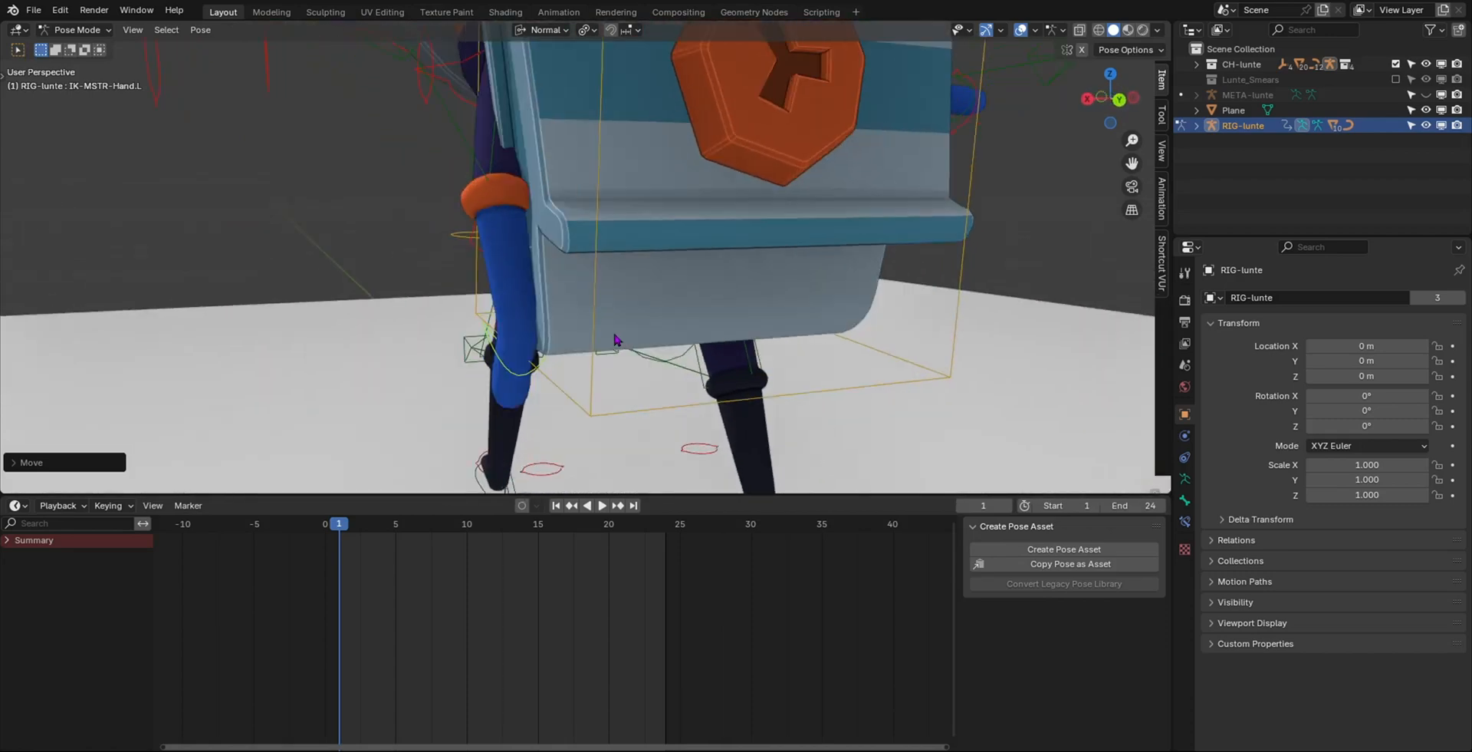
{"action": "key", "text": "g"}
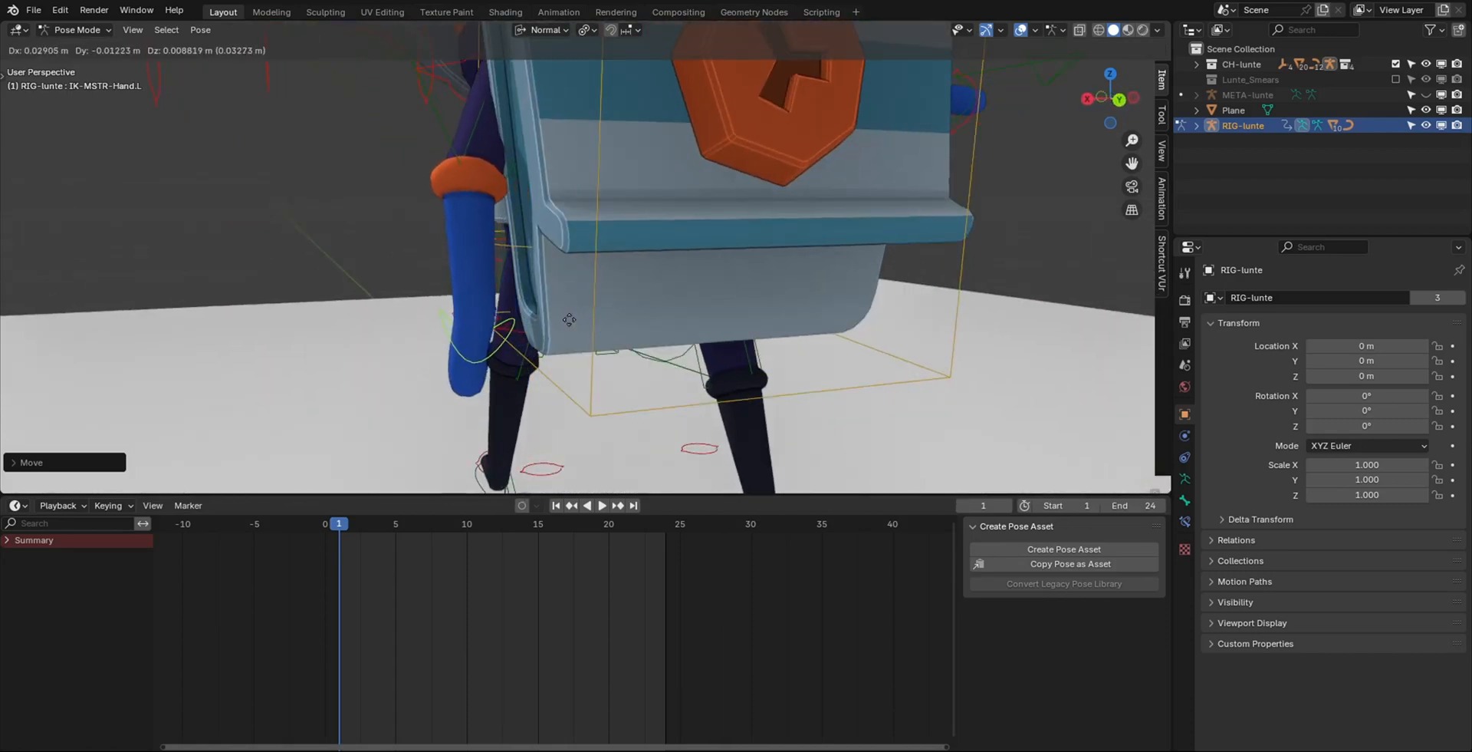
{"action": "left_click", "coordinate": [560, 326]}
{"action": "middle_click_drag", "start_coordinate": [560, 326], "coordinate": [710, 337]}
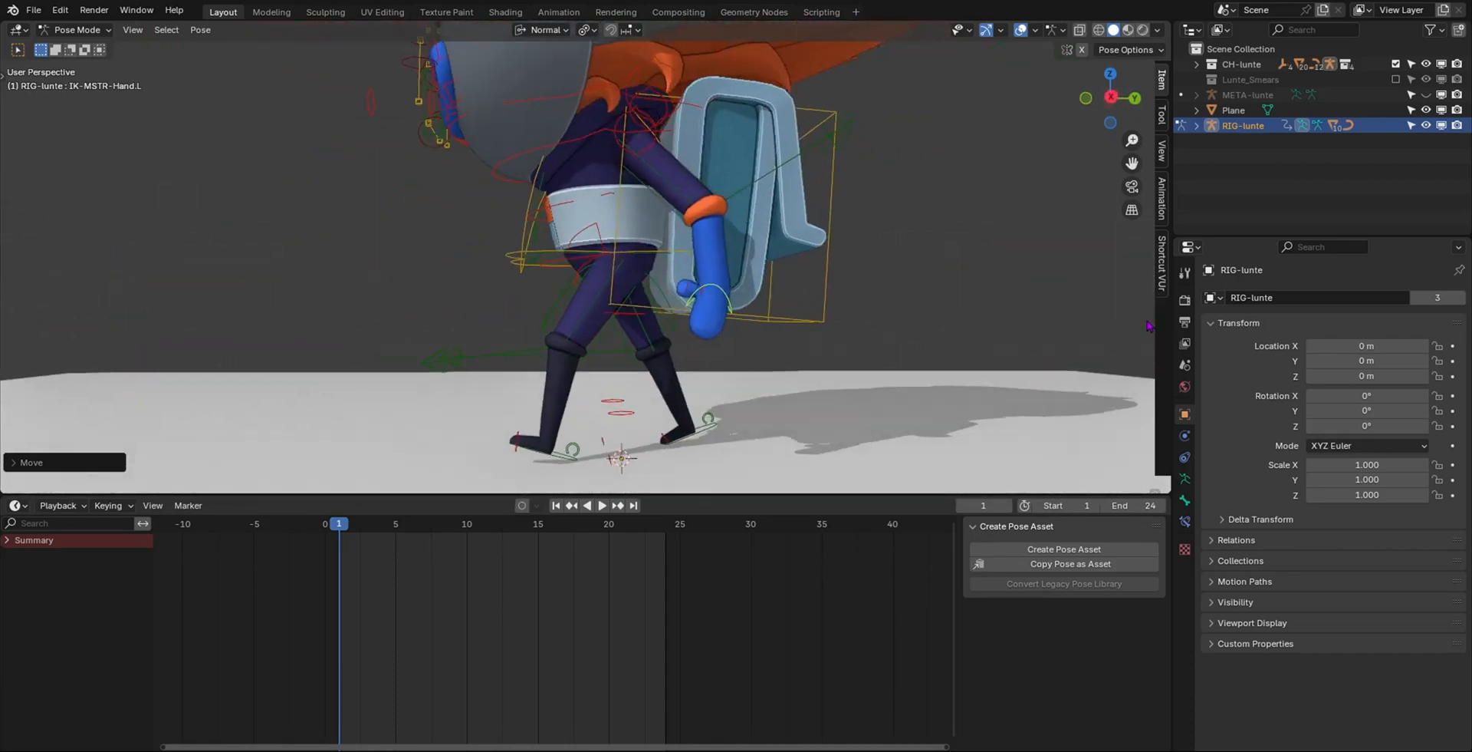
- Lower the right hand's IK master control from the T-pose to the right side of the body
{"action": "scroll", "coordinate": [721, 291], "scroll_direction": "down", "scroll_amount": 4}
{"action": "middle_click_drag", "start_coordinate": [720, 292], "coordinate": [172, 144]}
{"action": "scroll", "coordinate": [829, 192], "scroll_direction": "up", "scroll_amount": 4}
{"action": "scroll", "coordinate": [798, 184], "scroll_direction": "down", "scroll_amount": 4}
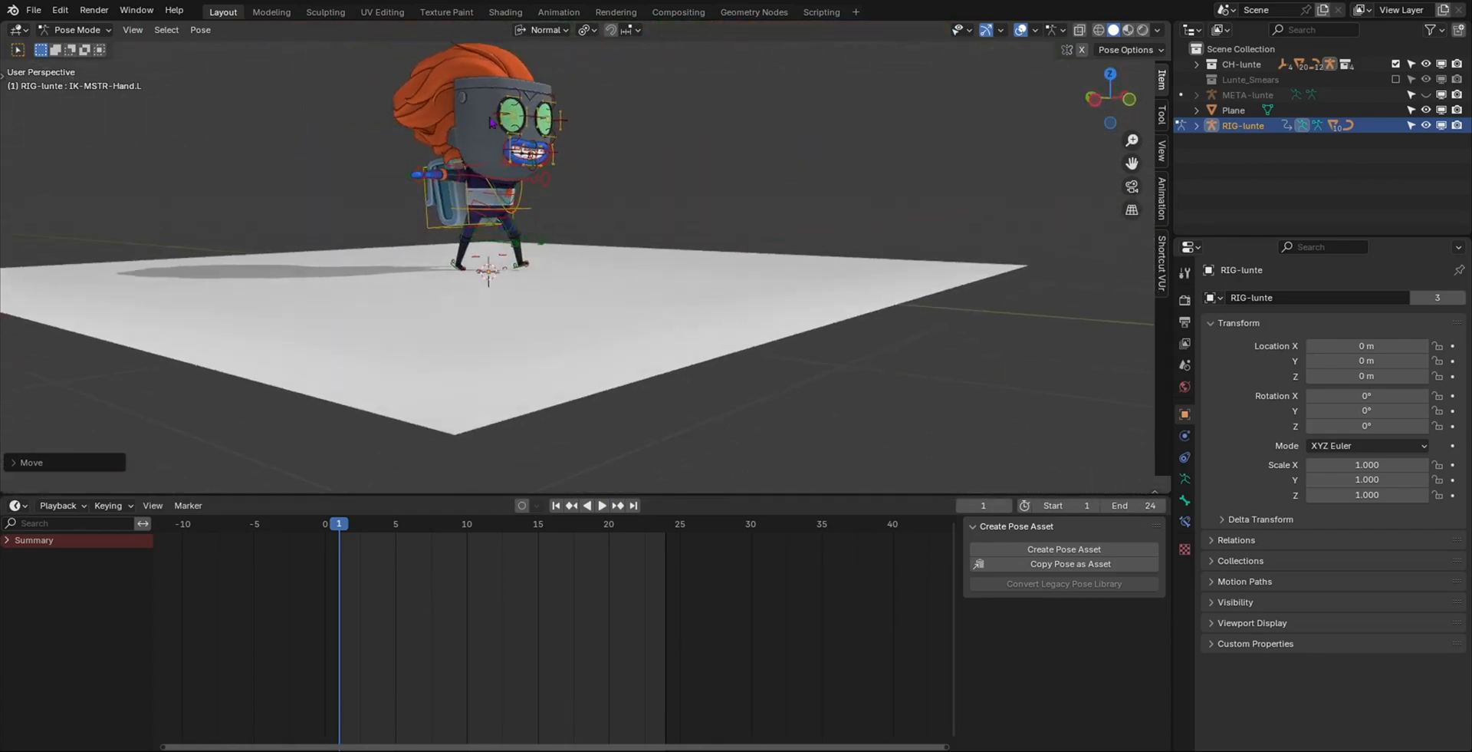
{"action": "scroll", "coordinate": [522, 146], "scroll_direction": "up", "scroll_amount": 6}
{"action": "middle_click_drag", "start_coordinate": [537, 146], "coordinate": [653, 235]}
{"action": "scroll", "coordinate": [477, 131], "scroll_direction": "down", "scroll_amount": 2}
{"action": "scroll", "coordinate": [683, 157], "scroll_direction": "down", "scroll_amount": 4}
{"action": "scroll", "coordinate": [485, 292], "scroll_direction": "down", "scroll_amount": 6}
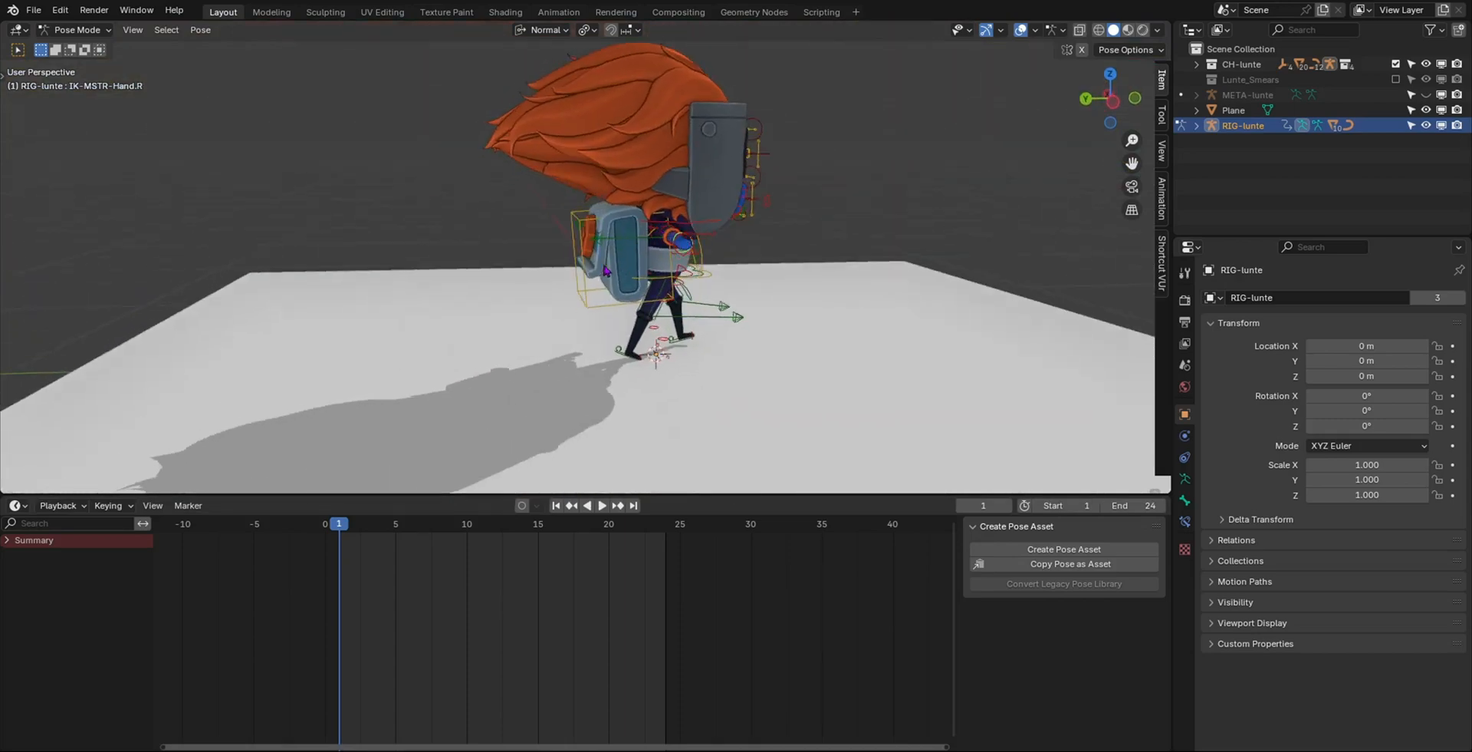
{"action": "middle_click_drag", "start_coordinate": [610, 288], "coordinate": [529, 270]}
{"action": "key", "text": "g"}
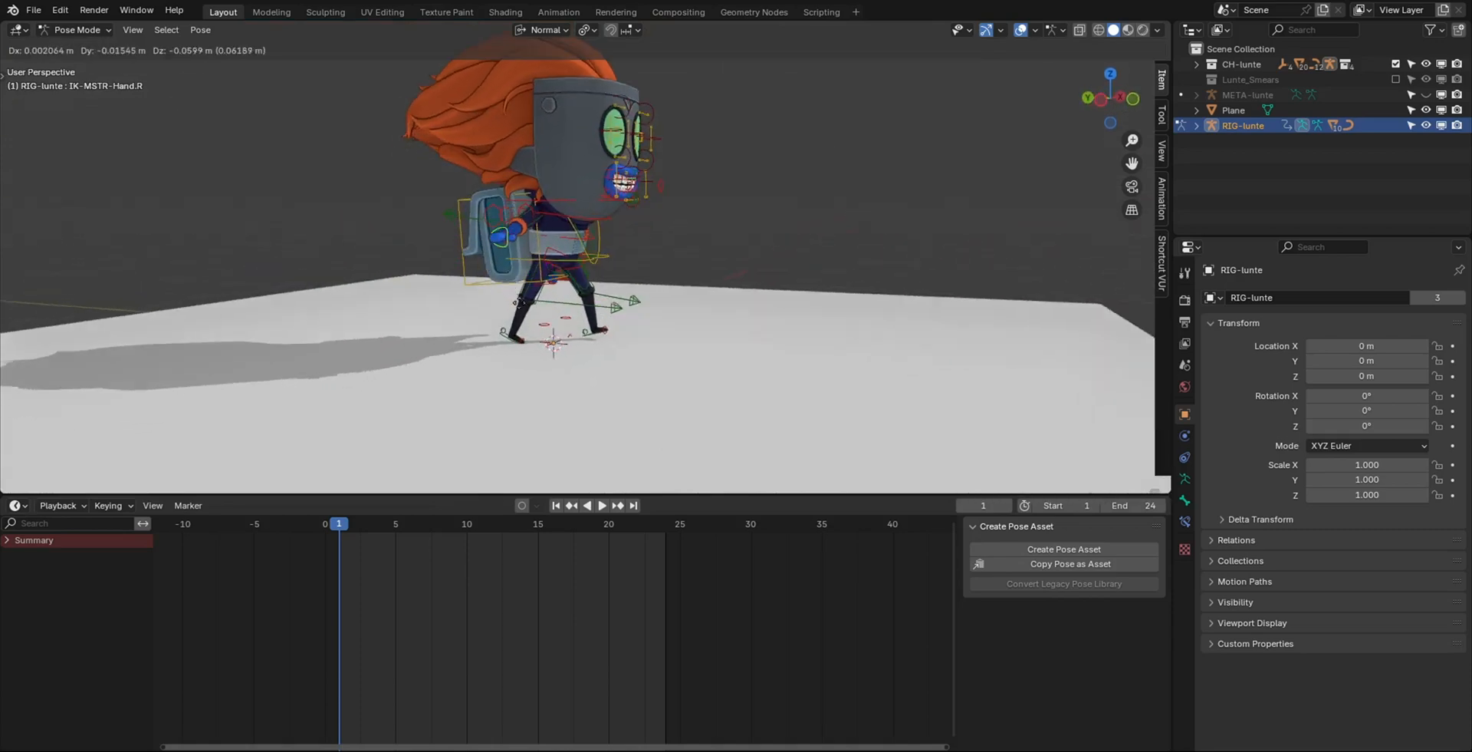
{"action": "left_click", "coordinate": [562, 324]}
{"action": "mouse_move", "coordinate": [562, 323]}
{"action": "middle_mouse_down"}
{"action": "mouse_move", "coordinate": [382, 266]}
{"action": "mouse_move", "coordinate": [541, 307]}
{"action": "mouse_move", "coordinate": [681, 312]}
{"action": "mouse_move", "coordinate": [557, 299]}
{"action": "middle_mouse_up"}
{"action": "left_click", "coordinate": [419, 287]}
- Rotate the right hand's IK master control so the hand hangs in line with the forearm
{"action": "scroll", "coordinate": [681, 312], "scroll_direction": "up", "scroll_amount": 3}
{"action": "key", "text": "r"}
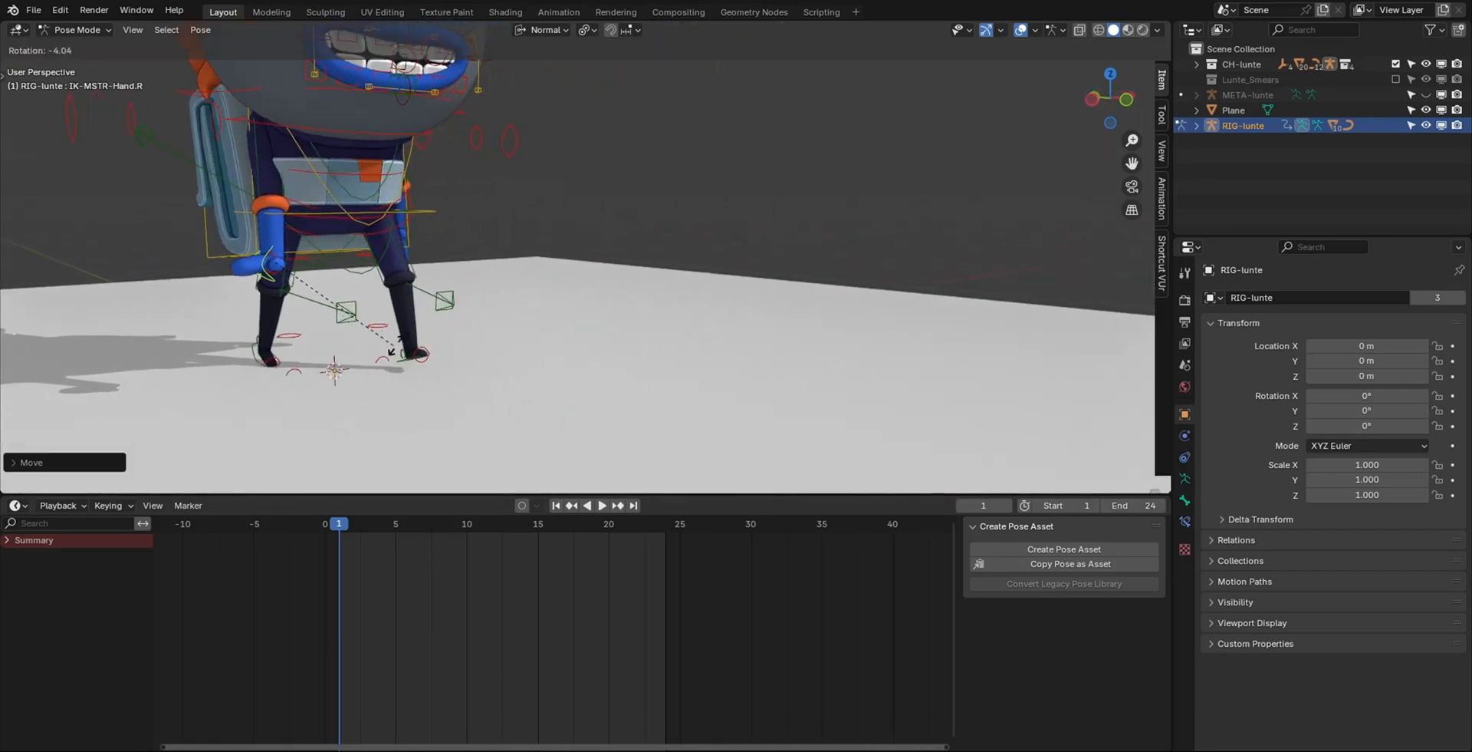
{"action": "left_click", "coordinate": [418, 270]}
{"action": "middle_click_drag", "start_coordinate": [418, 270], "coordinate": [276, 254]}
{"action": "left_click", "coordinate": [265, 268]}
{"action": "key", "text": "r"}
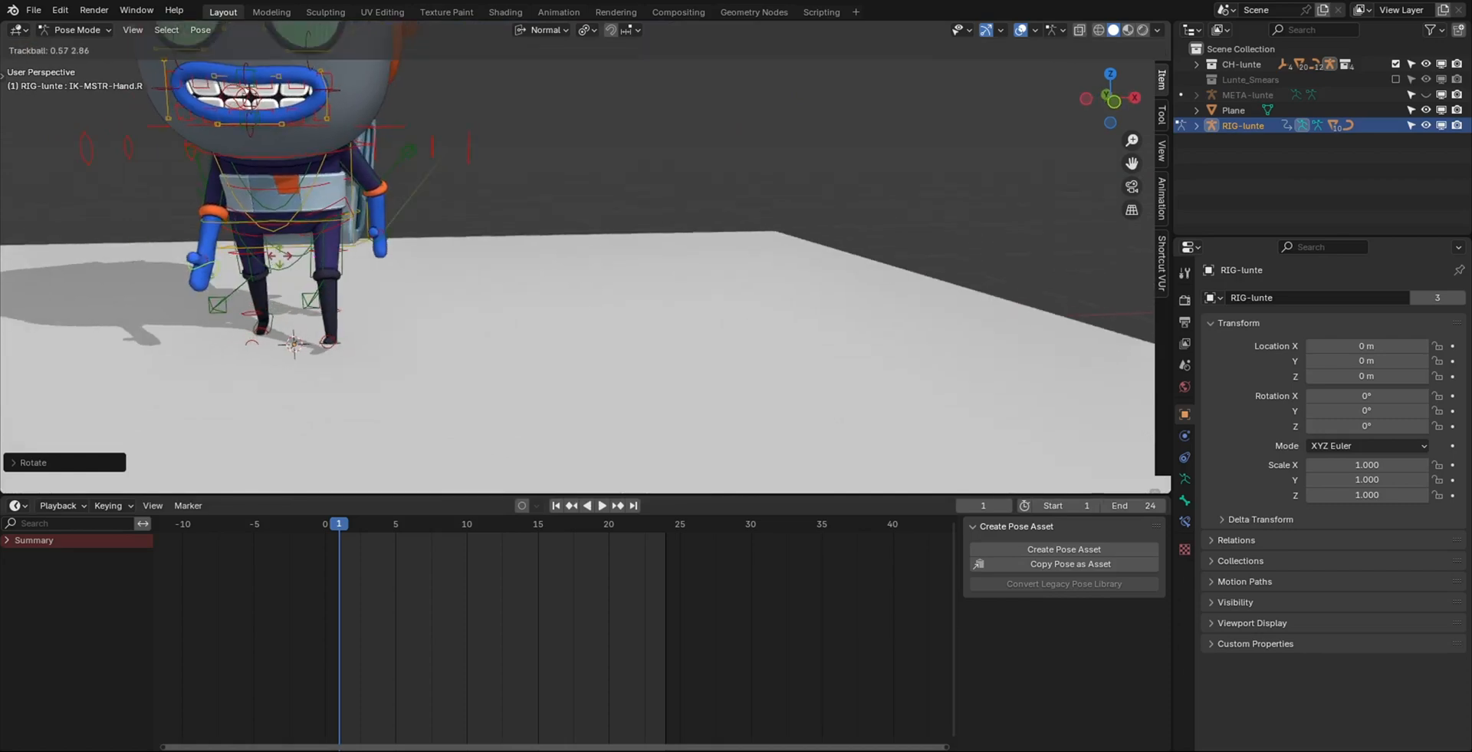
{"action": "left_click", "coordinate": [316, 263]}
- Move the right hand's IK master control slightly forward and up for the forward arm swing, and adjust its rotation
{"action": "middle_click_drag", "start_coordinate": [512, 277], "coordinate": [692, 301]}
{"action": "key", "text": "g"}
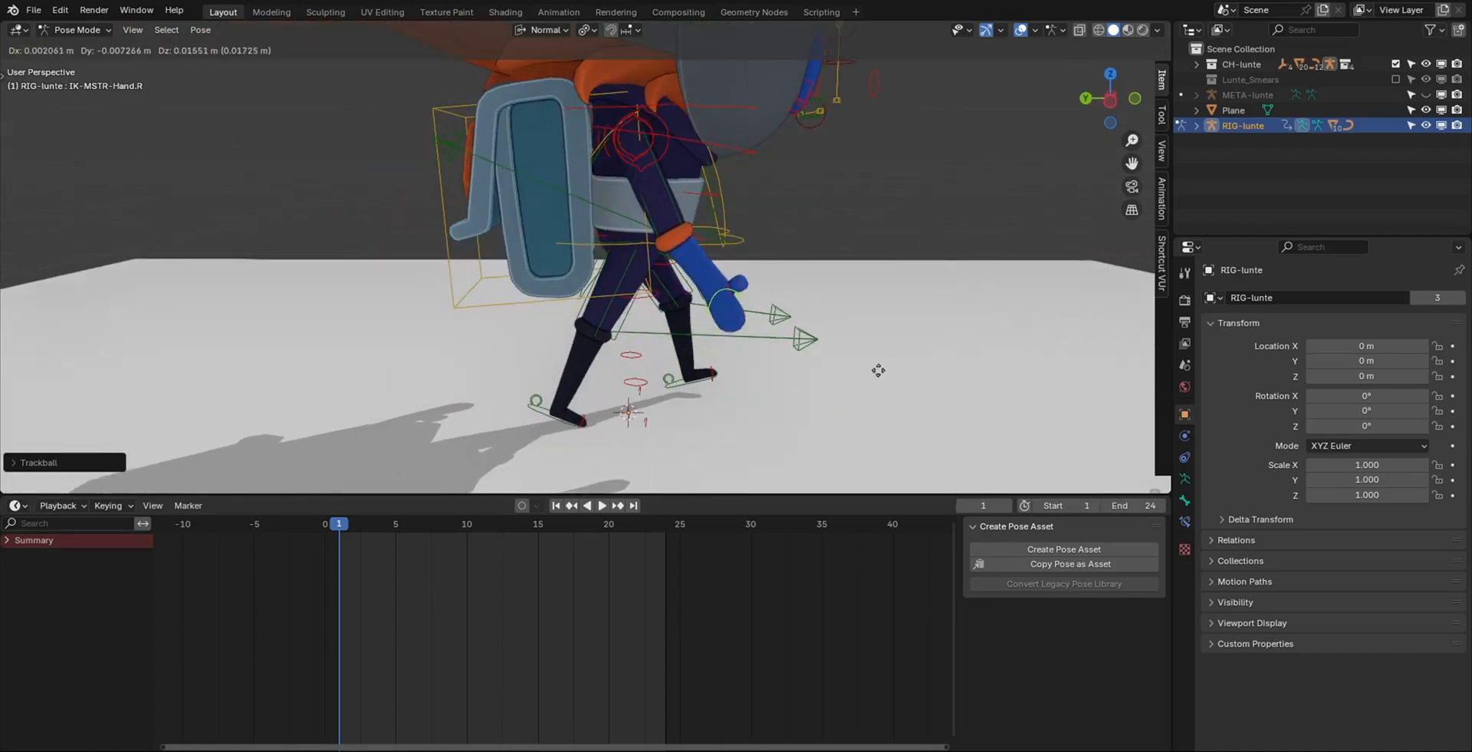
{"action": "left_click", "coordinate": [898, 358]}
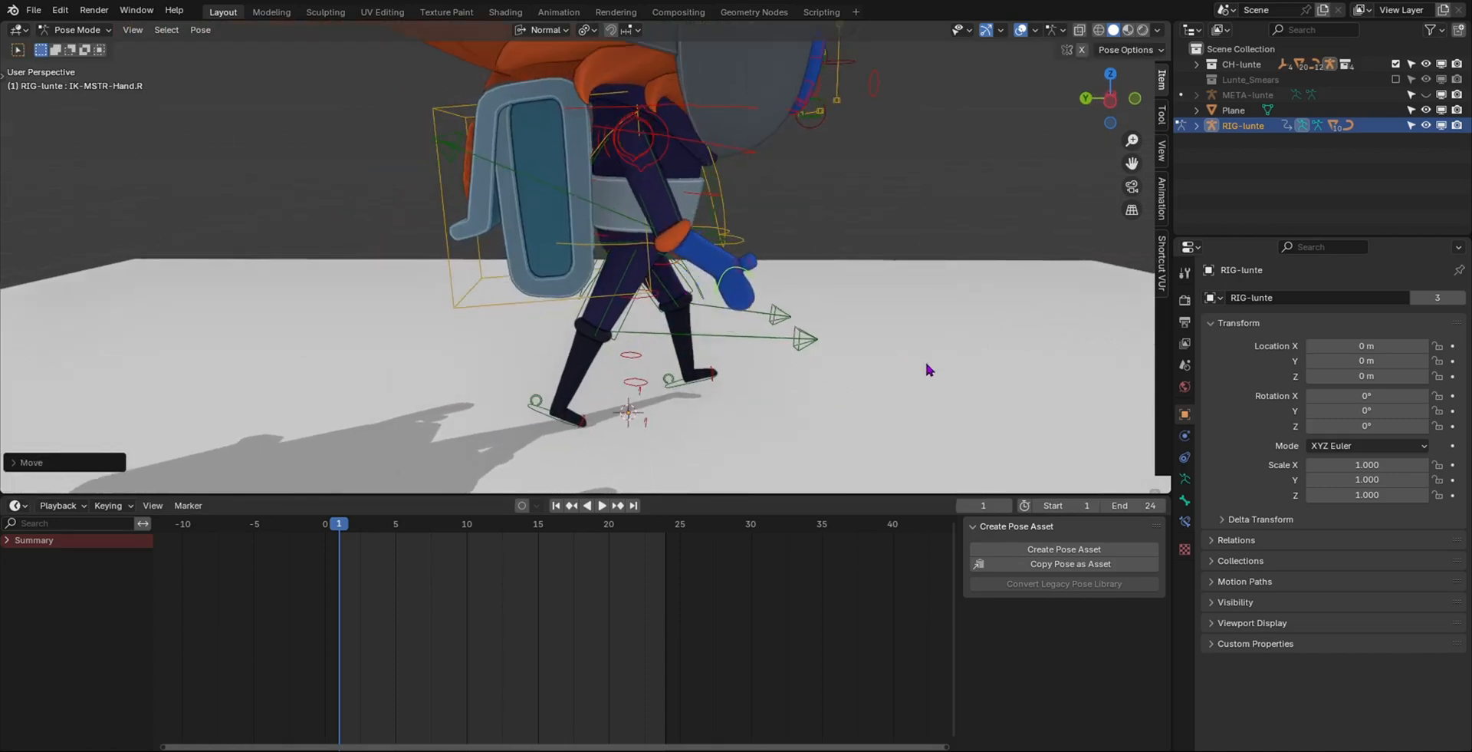
{"action": "key", "text": "r"}
{"action": "left_click", "coordinate": [962, 246]}
- Select all of the rig's controls in Pose Mode and insert a keyframe for the pose on frame 1
{"action": "middle_click_drag", "start_coordinate": [961, 245], "coordinate": [500, 305]}
{"action": "left_click", "coordinate": [758, 205]}
{"action": "middle_click_drag", "start_coordinate": [758, 206], "coordinate": [664, 209]}
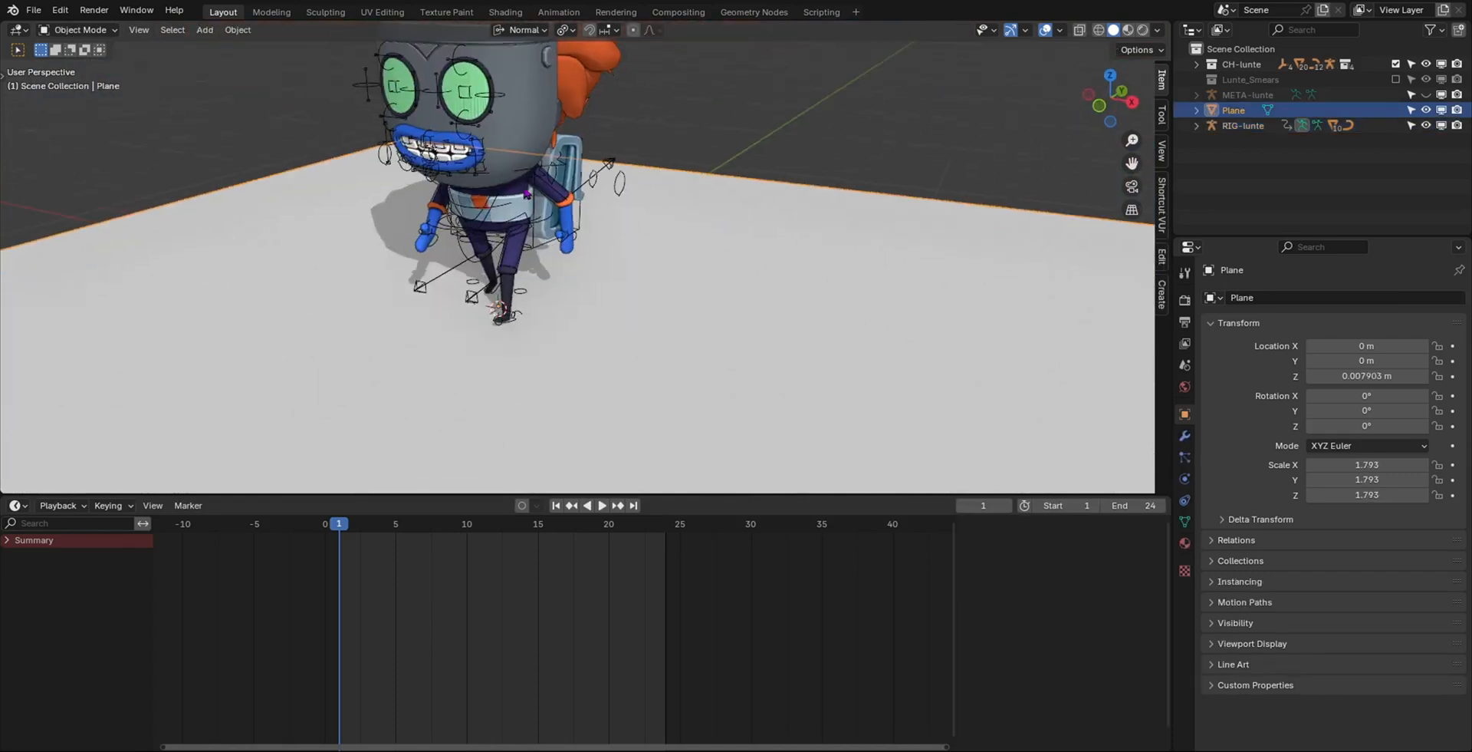
{"action": "left_click", "coordinate": [586, 190]}
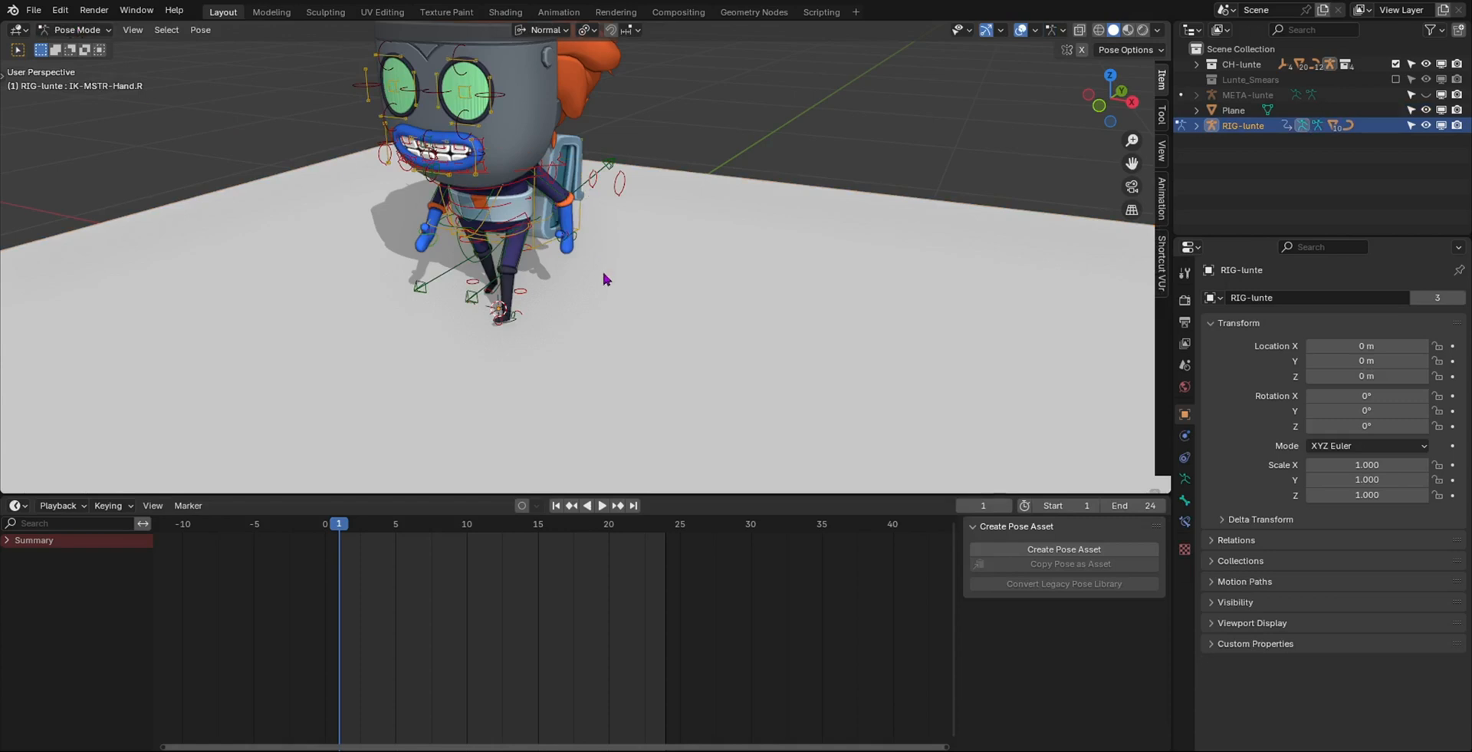
{"action": "key", "text": "a"}
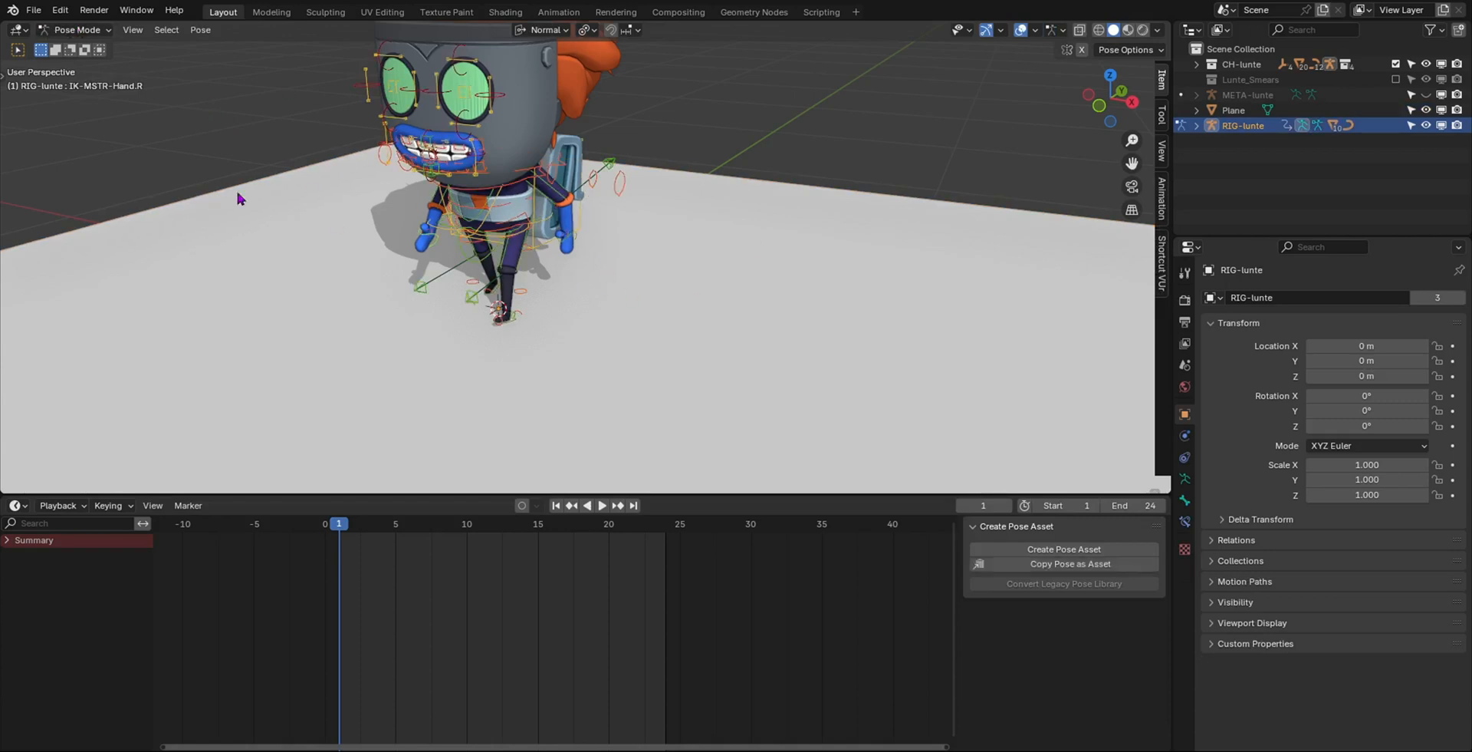
{"action": "middle_click_drag", "start_coordinate": [238, 198], "coordinate": [416, 208]}
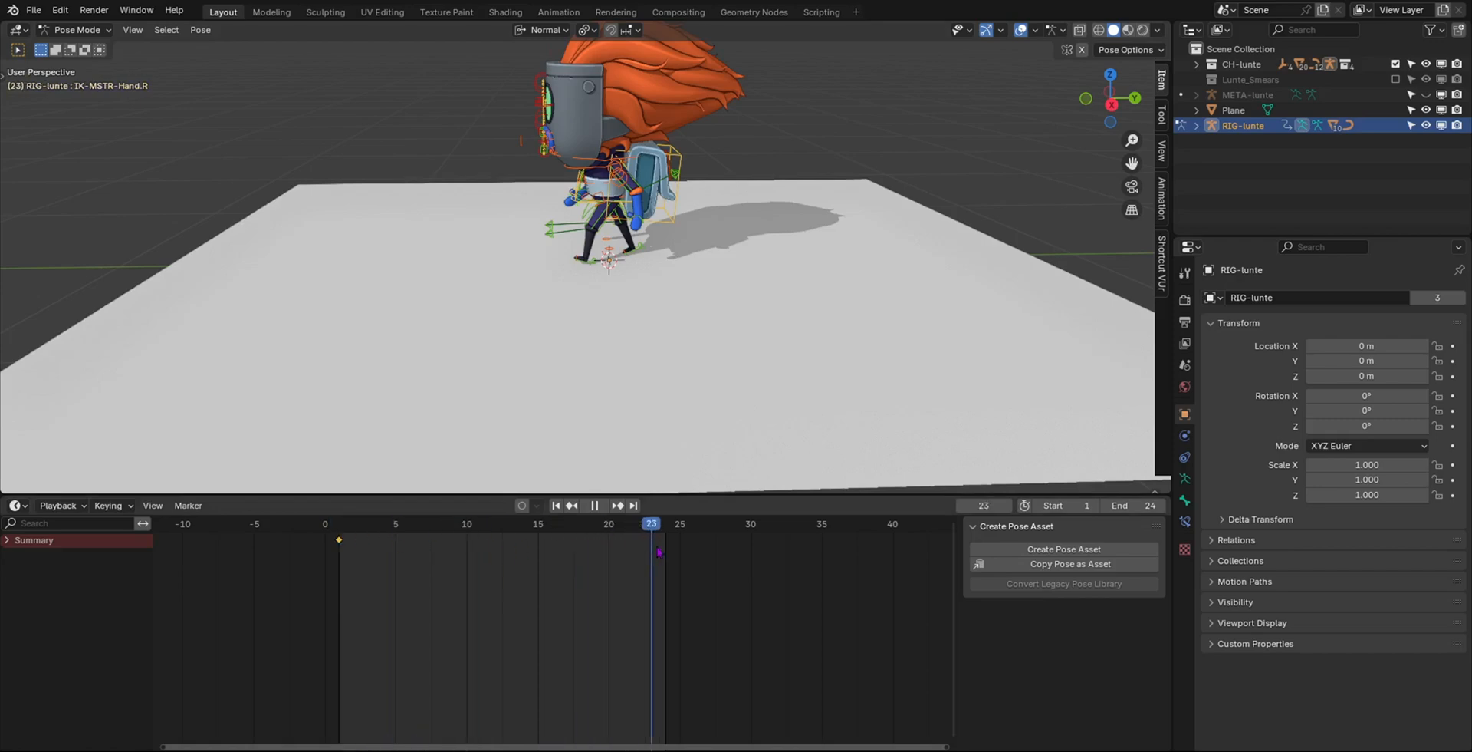
- Duplicate the frame 1 pose keyframe onto frame 24 so the cycle ends on the same pose
{"action": "scroll", "coordinate": [664, 543], "scroll_direction": "up", "scroll_amount": 6}
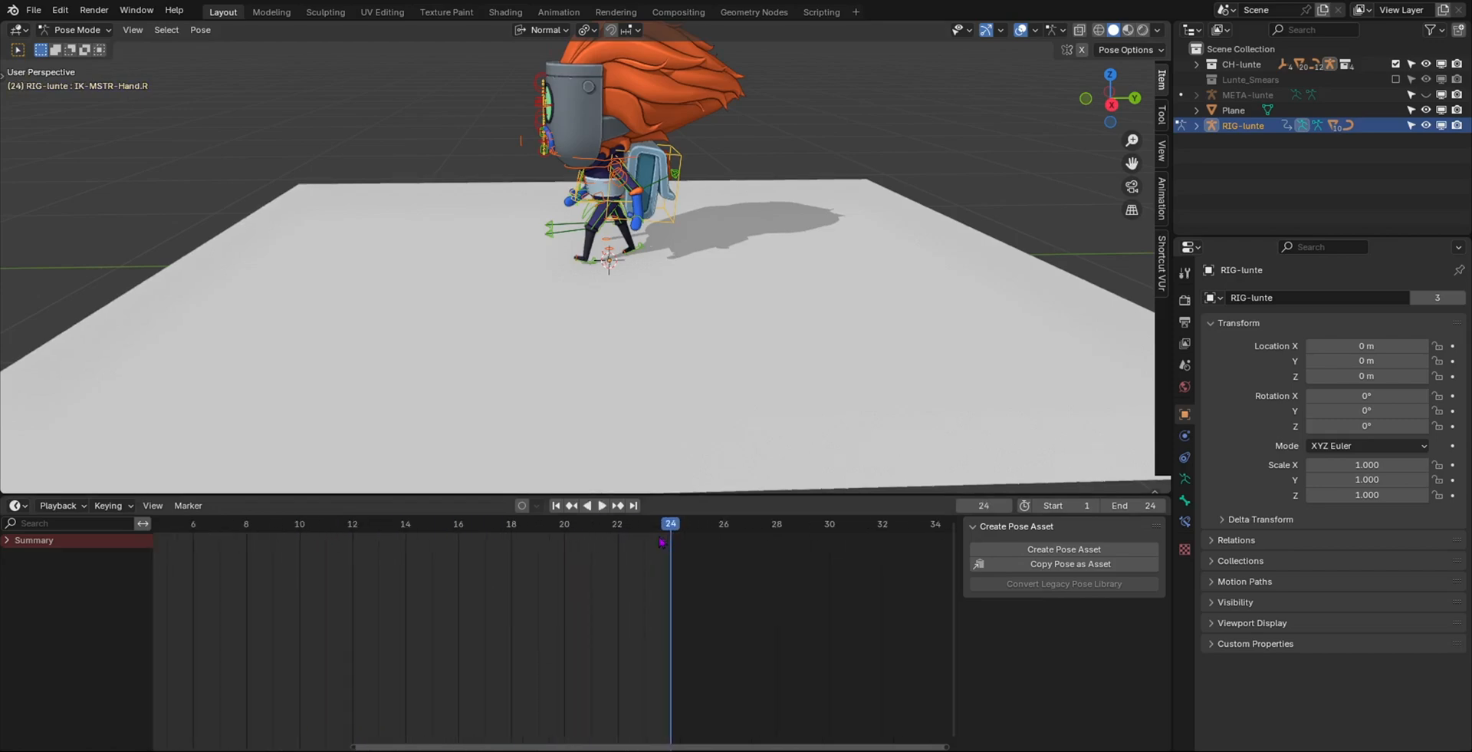
{"action": "scroll", "coordinate": [637, 545], "scroll_direction": "down", "scroll_amount": 4}
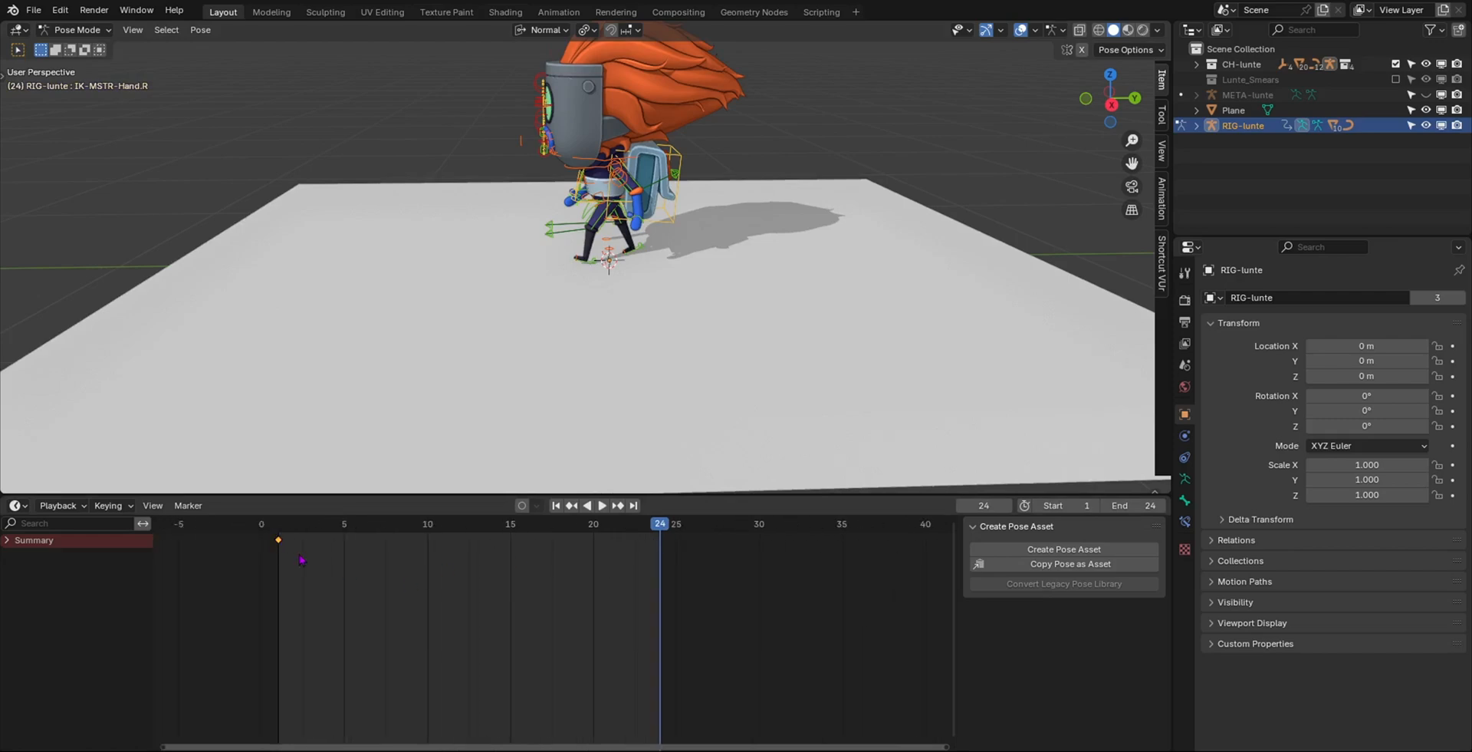
{"action": "key", "text": "shift+d"}
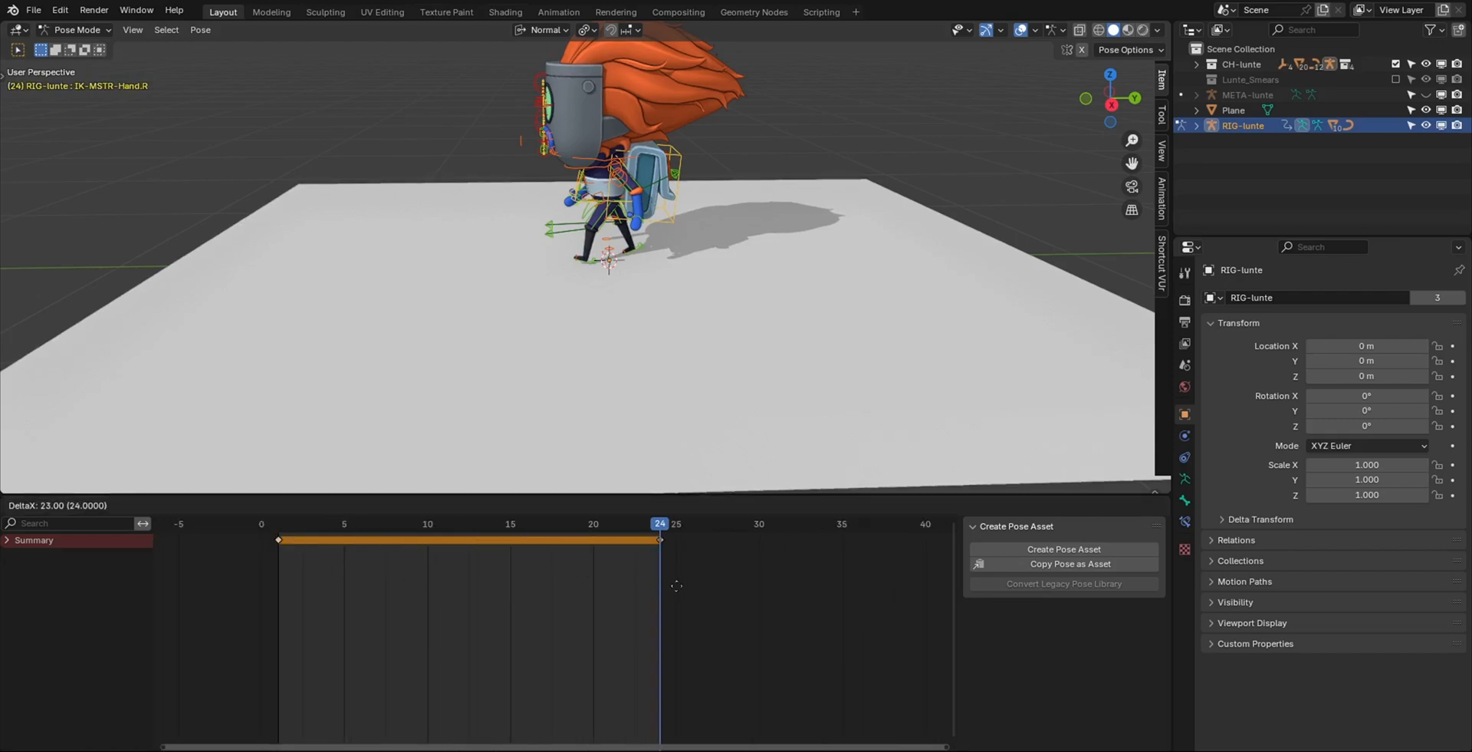
{"action": "left_click", "coordinate": [675, 589]}
{"action": "middle_click_drag", "start_coordinate": [529, 325], "coordinate": [555, 391]}
{"action": "scroll", "coordinate": [257, 567], "scroll_direction": "up", "scroll_amount": 1}
{"action": "scroll", "coordinate": [262, 564], "scroll_direction": "up", "scroll_amount": 5}
{"action": "scroll", "coordinate": [289, 549], "scroll_direction": "down", "scroll_amount": 5}
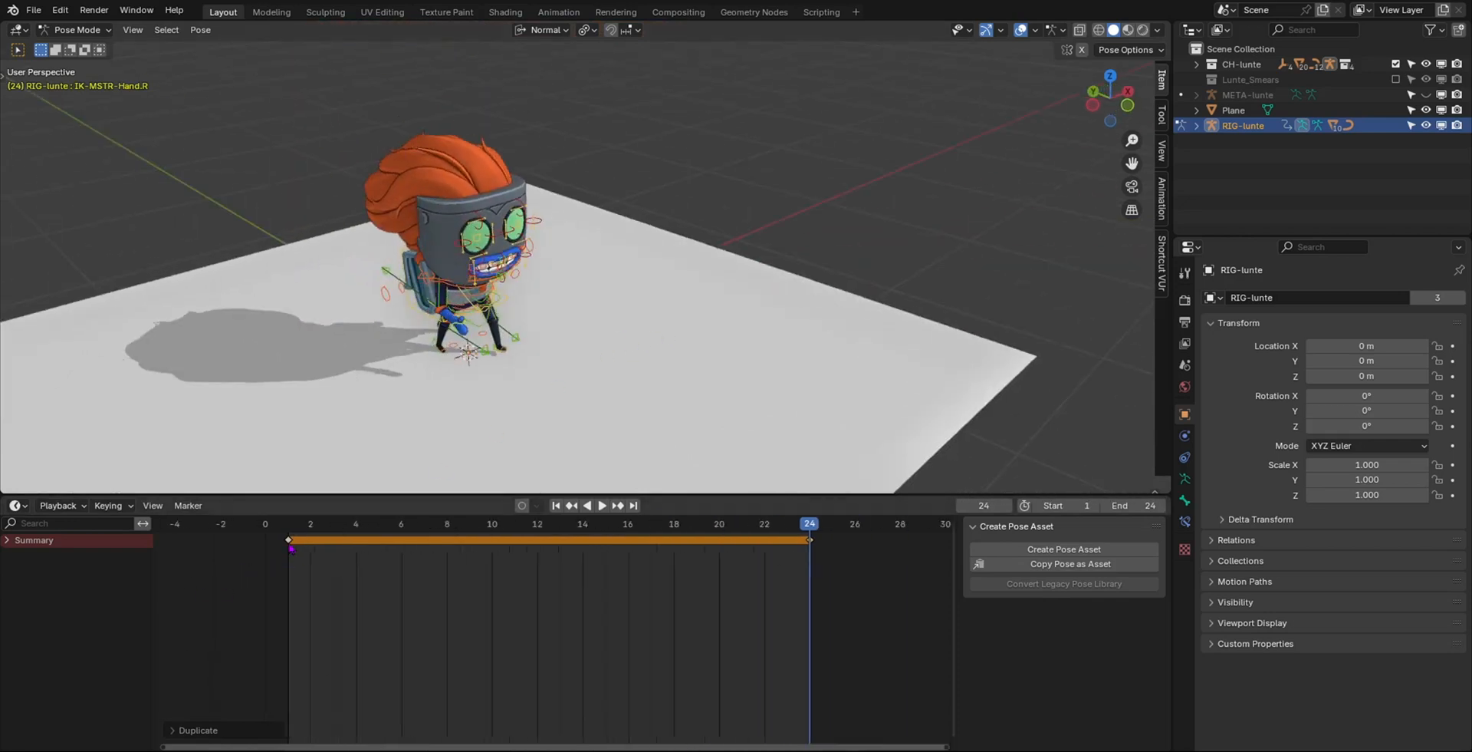
- Go to frame 12 in the timeline and examine the character's stride pose there from both sides
{"action": "middle_click_drag", "start_coordinate": [664, 344], "coordinate": [424, 529]}
{"action": "scroll", "coordinate": [514, 548], "scroll_direction": "up", "scroll_amount": 4}
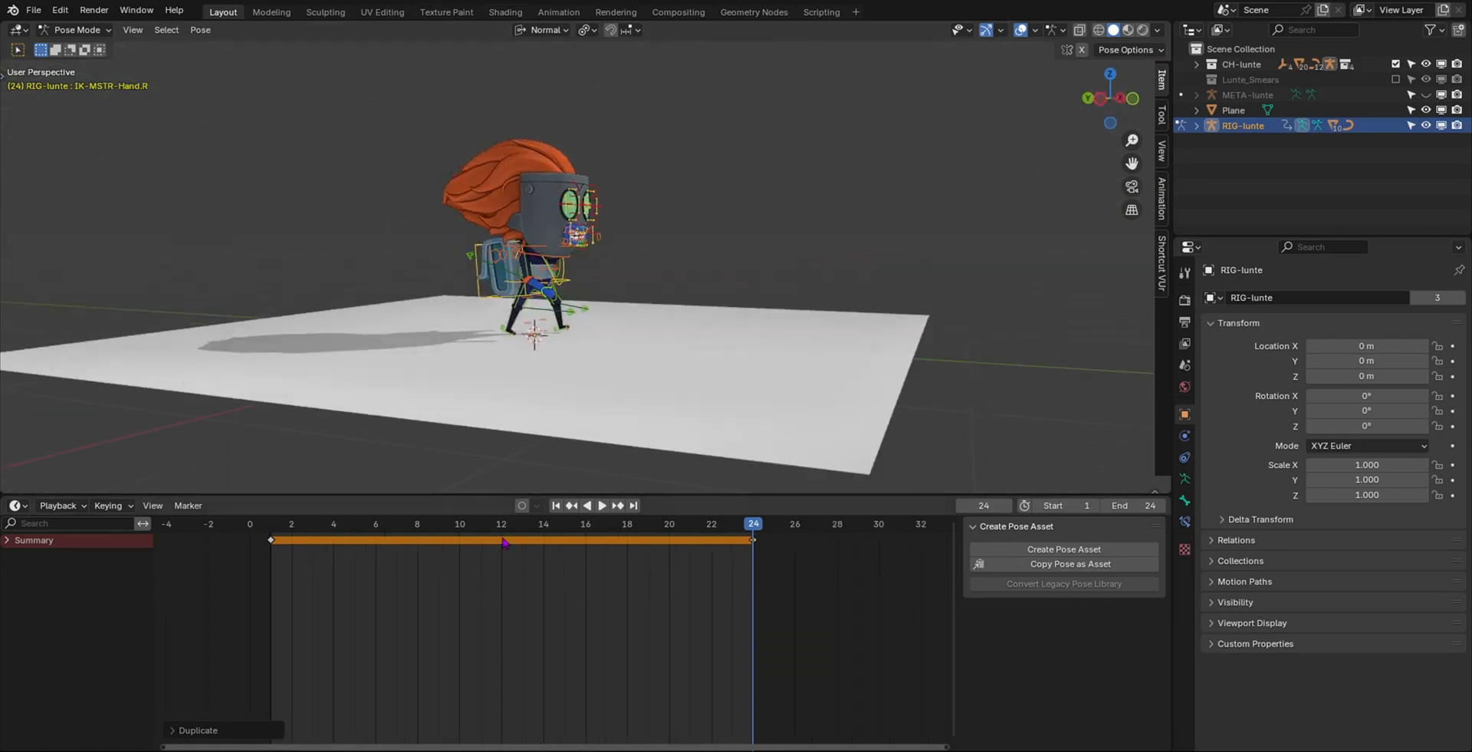
{"action": "left_click", "coordinate": [505, 542]}
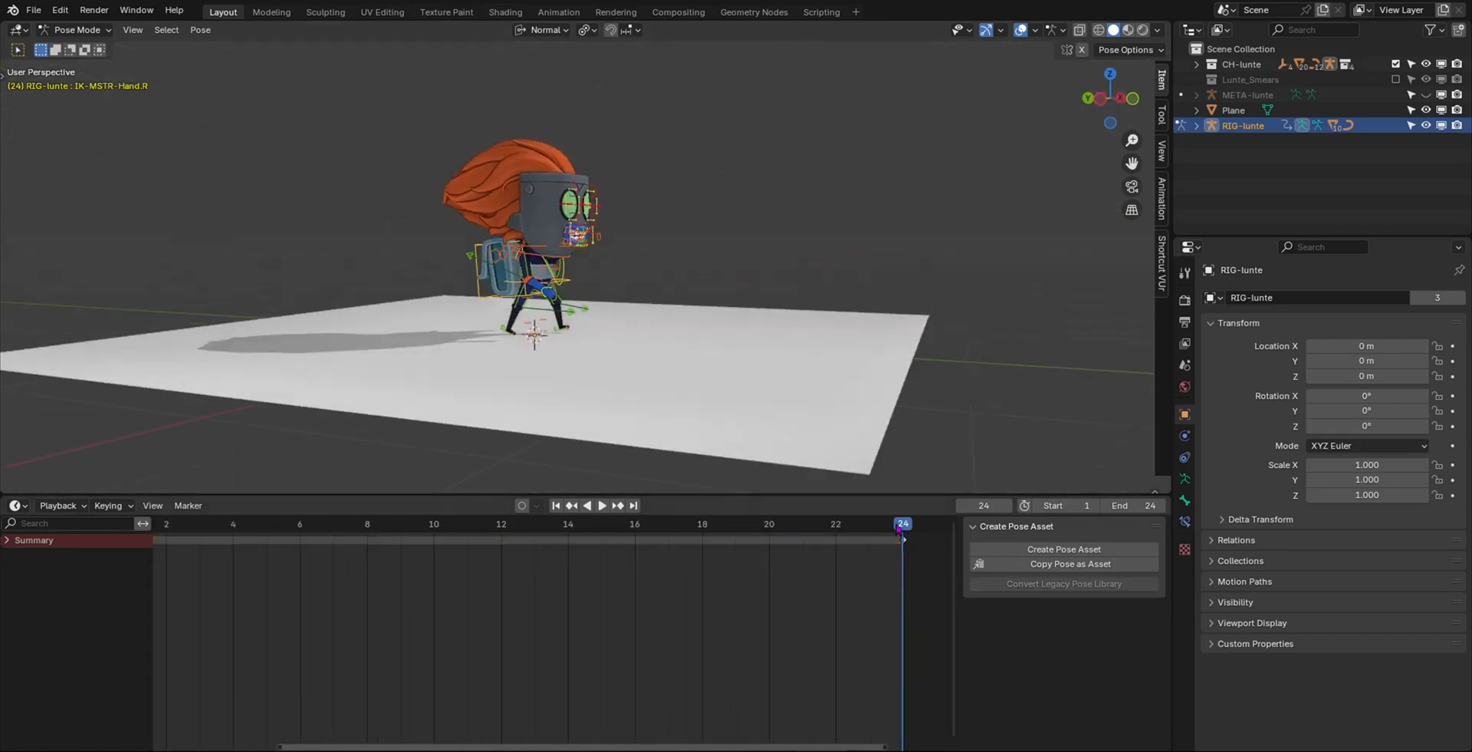
{"action": "middle_click_drag", "start_coordinate": [561, 378], "coordinate": [365, 366]}
{"action": "scroll", "coordinate": [560, 394], "scroll_direction": "up", "scroll_amount": 5}
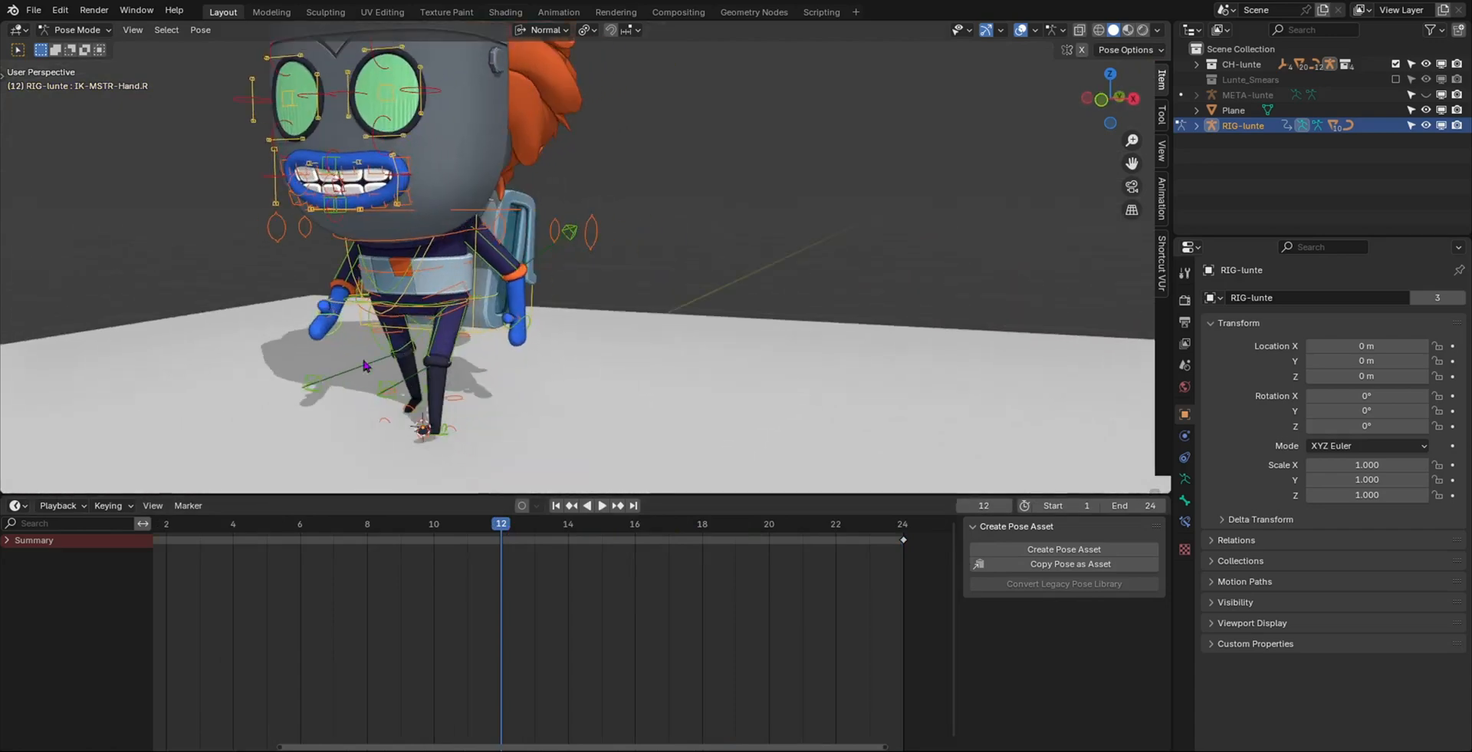
{"action": "scroll", "coordinate": [428, 255], "scroll_direction": "down", "scroll_amount": 4}
{"action": "middle_click_drag", "start_coordinate": [429, 262], "coordinate": [302, 314]}
{"action": "scroll", "coordinate": [394, 290], "scroll_direction": "up", "scroll_amount": 4}
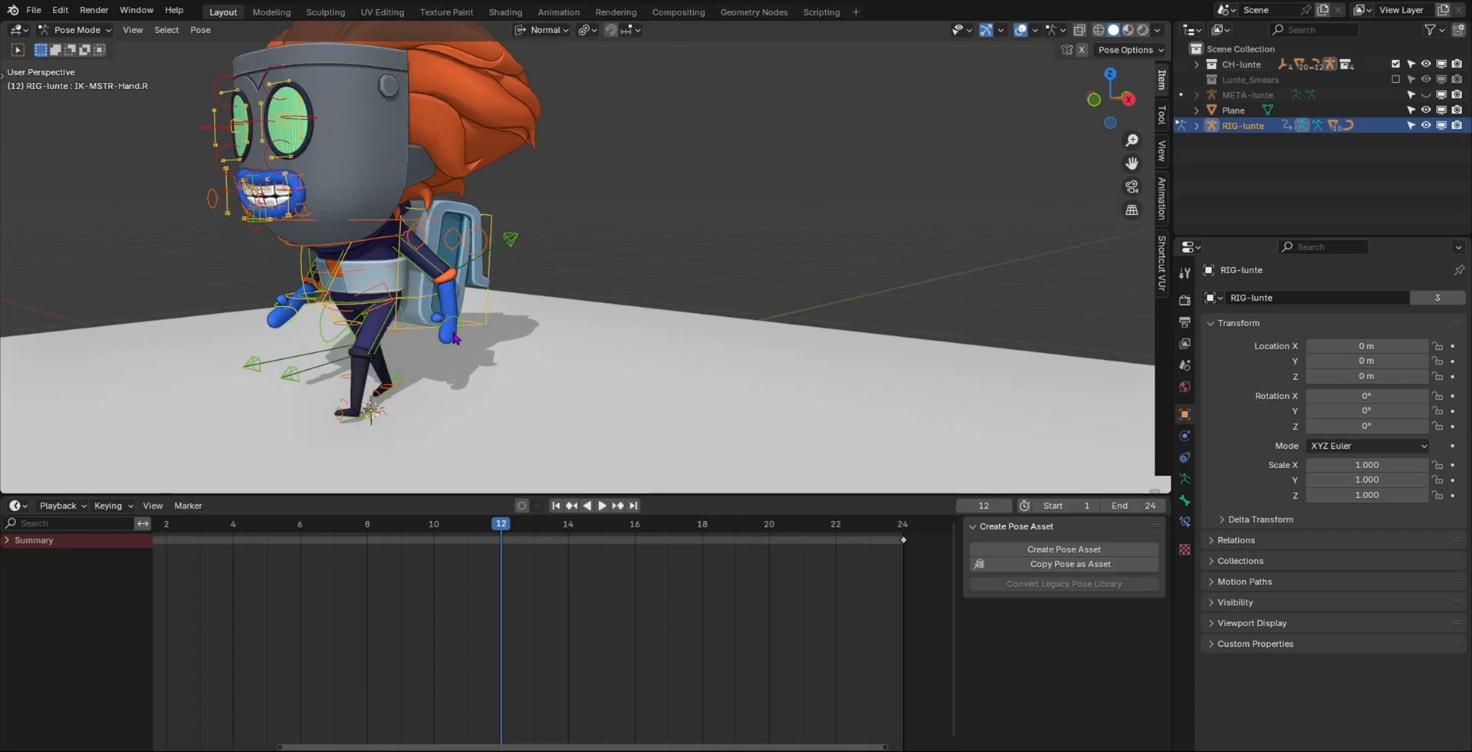
{"action": "scroll", "coordinate": [367, 388], "scroll_direction": "down", "scroll_amount": 1}
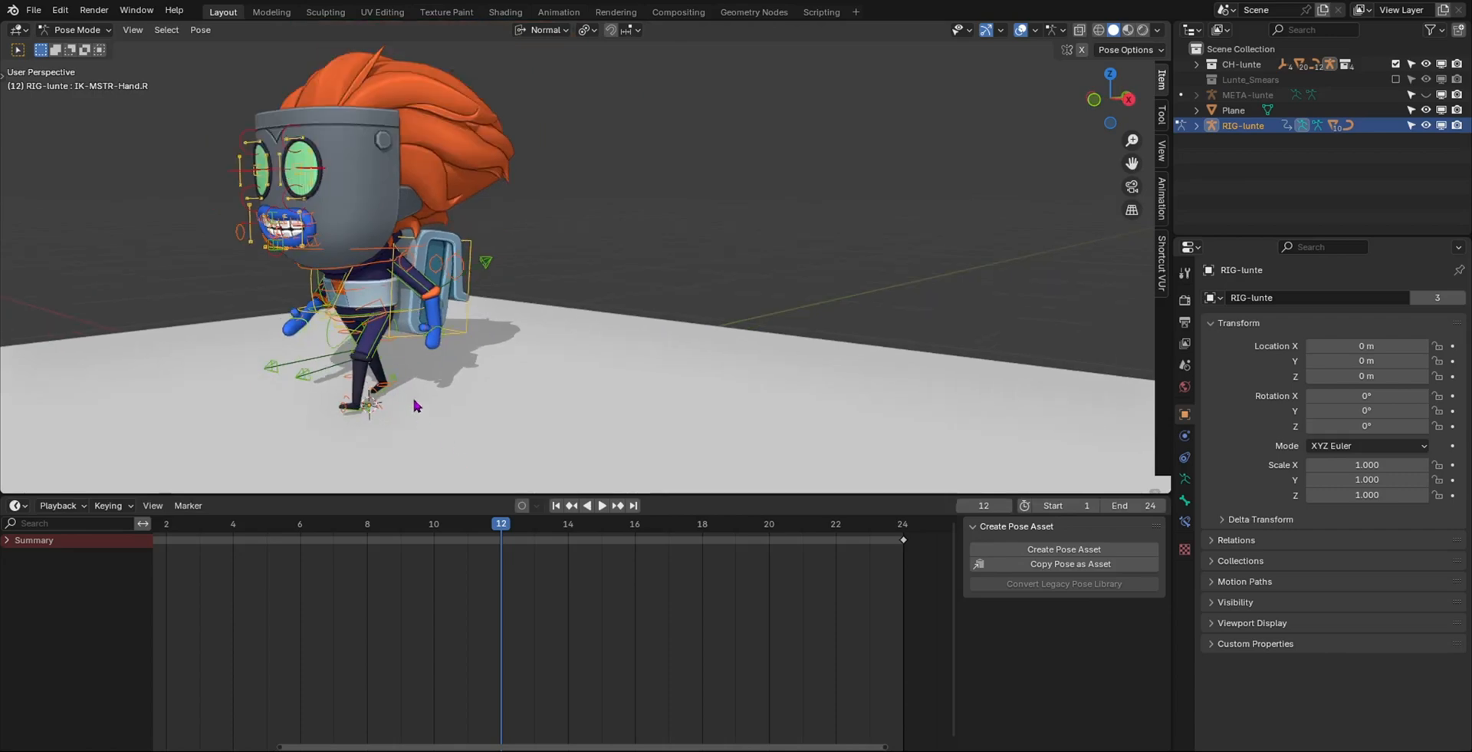
{"action": "middle_click_drag", "start_coordinate": [414, 405], "coordinate": [566, 408]}
{"action": "scroll", "coordinate": [521, 569], "scroll_direction": "down", "scroll_amount": 8}
{"action": "scroll", "coordinate": [522, 540], "scroll_direction": "up", "scroll_amount": 3}
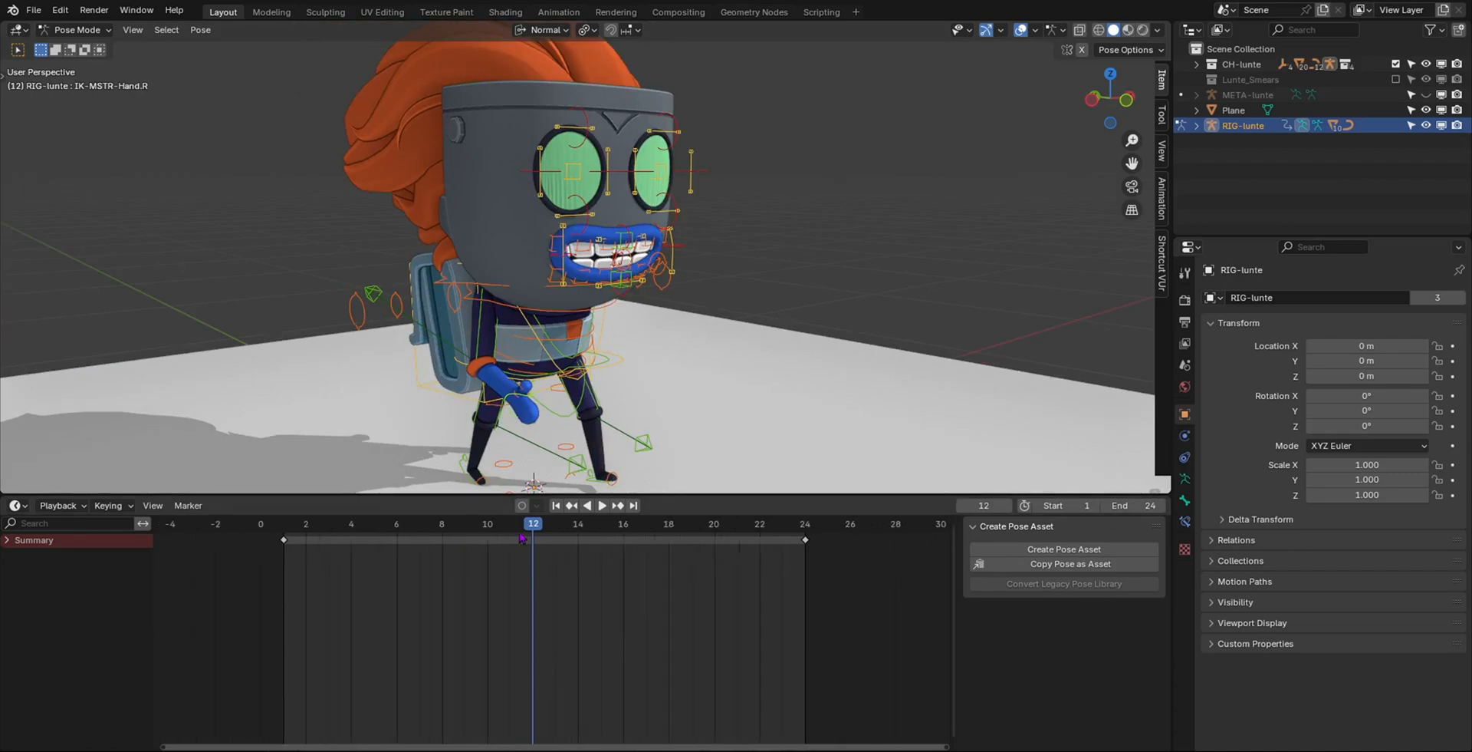
{"action": "middle_click_drag", "start_coordinate": [522, 540], "coordinate": [568, 537]}
{"action": "middle_click_drag", "start_coordinate": [537, 441], "coordinate": [635, 431]}
{"action": "scroll", "coordinate": [704, 352], "scroll_direction": "up", "scroll_amount": 3}
{"action": "middle_click_drag", "start_coordinate": [810, 400], "coordinate": [740, 295], "text": "shift"}
- Move the left foot's IK master control about 0.22 m backward beside the right foot and rotate it about -44° to lift the heel
{"action": "left_click", "coordinate": [534, 458]}
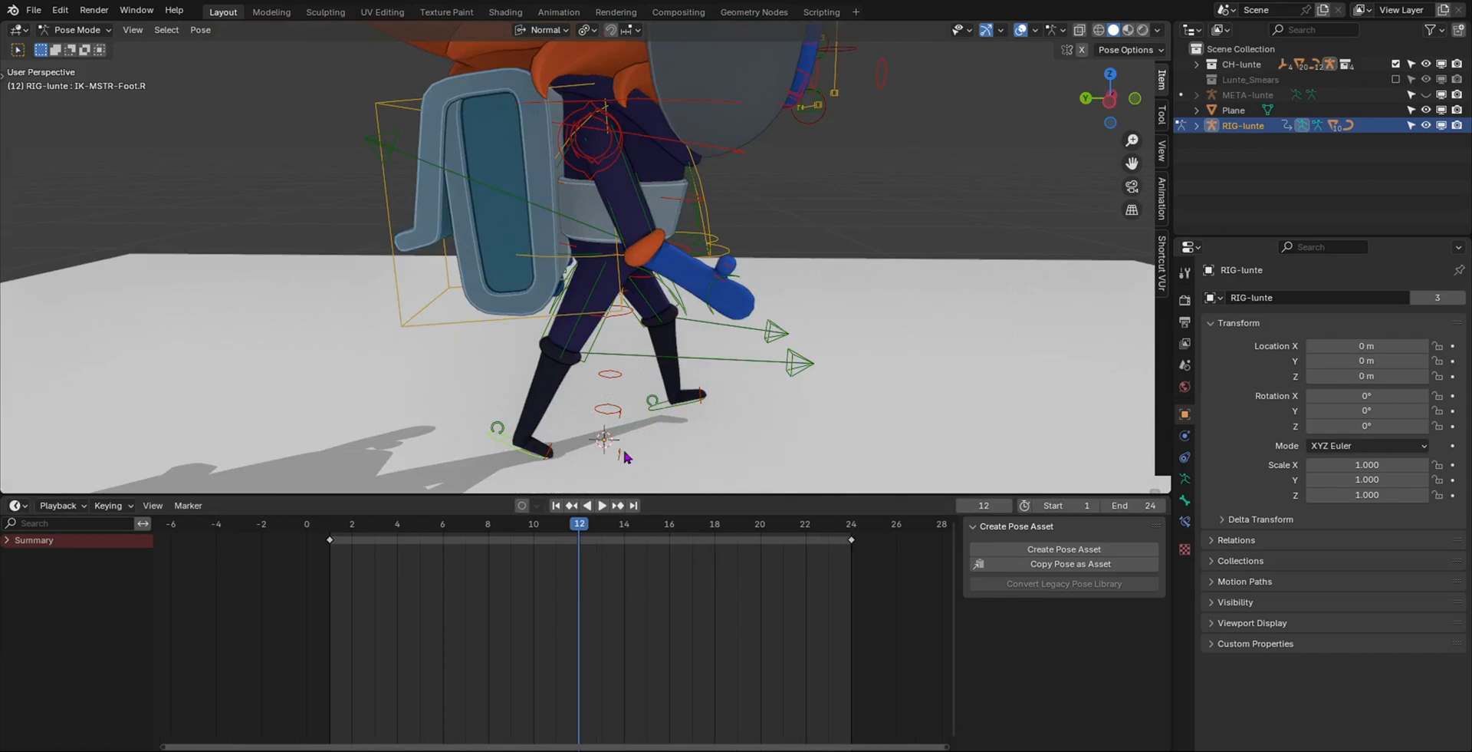
{"action": "left_click", "coordinate": [679, 407]}
{"action": "middle_click_drag", "start_coordinate": [679, 408], "coordinate": [625, 329]}
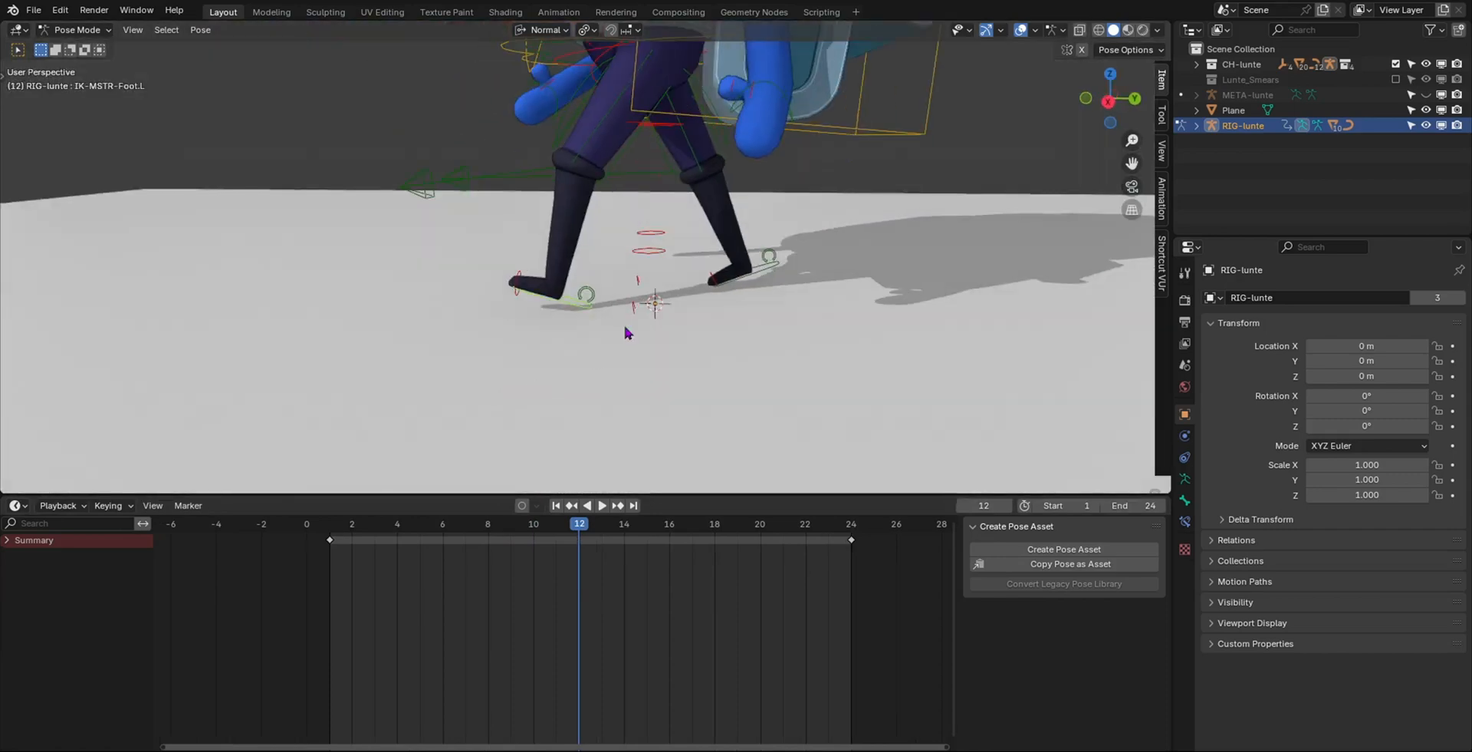
{"action": "scroll", "coordinate": [625, 329], "scroll_direction": "up", "scroll_amount": 3}
{"action": "middle_click_drag", "start_coordinate": [425, 424], "coordinate": [569, 396]}
{"action": "middle_click_drag", "start_coordinate": [296, 233], "coordinate": [267, 224], "text": "shift"}
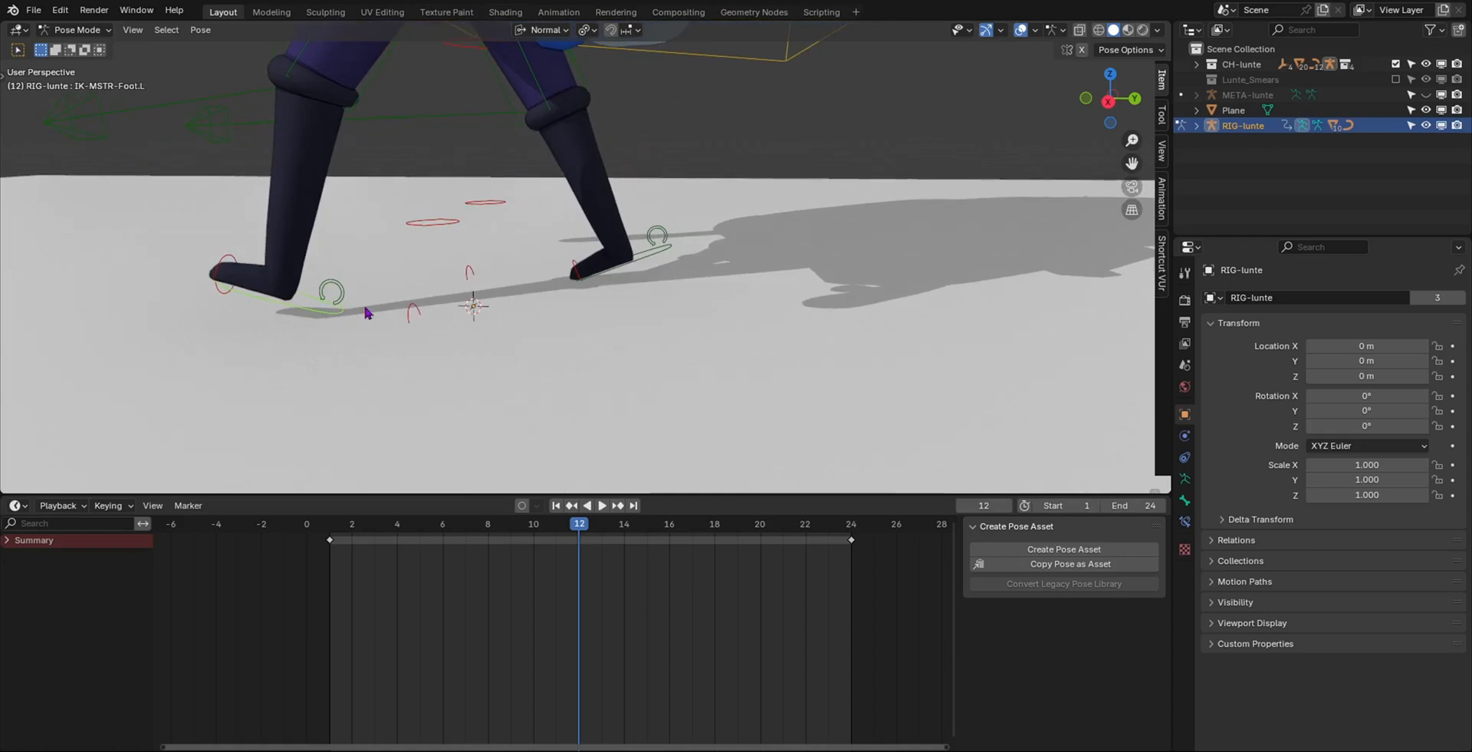
{"action": "key", "text": "g"}
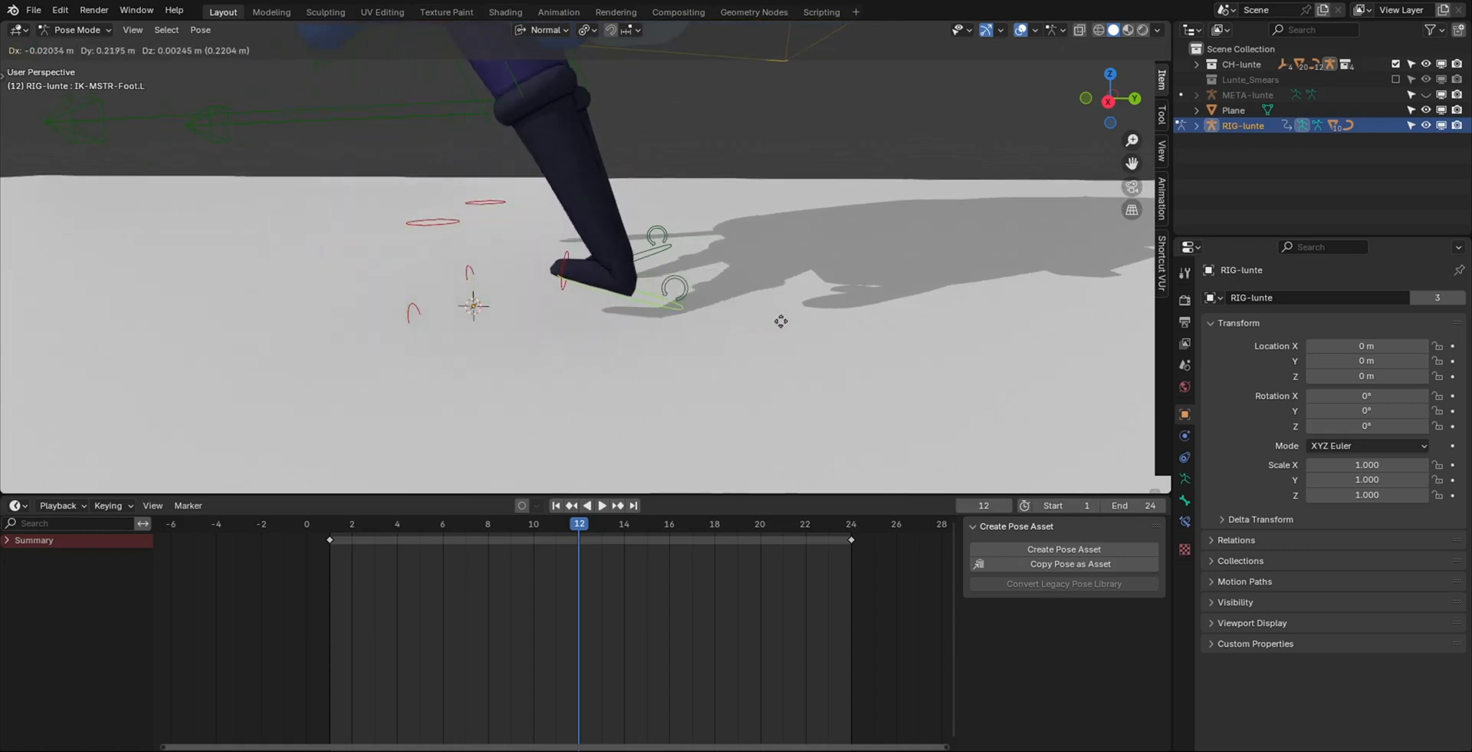
{"action": "left_click", "coordinate": [784, 329]}
{"action": "key", "text": "r"}
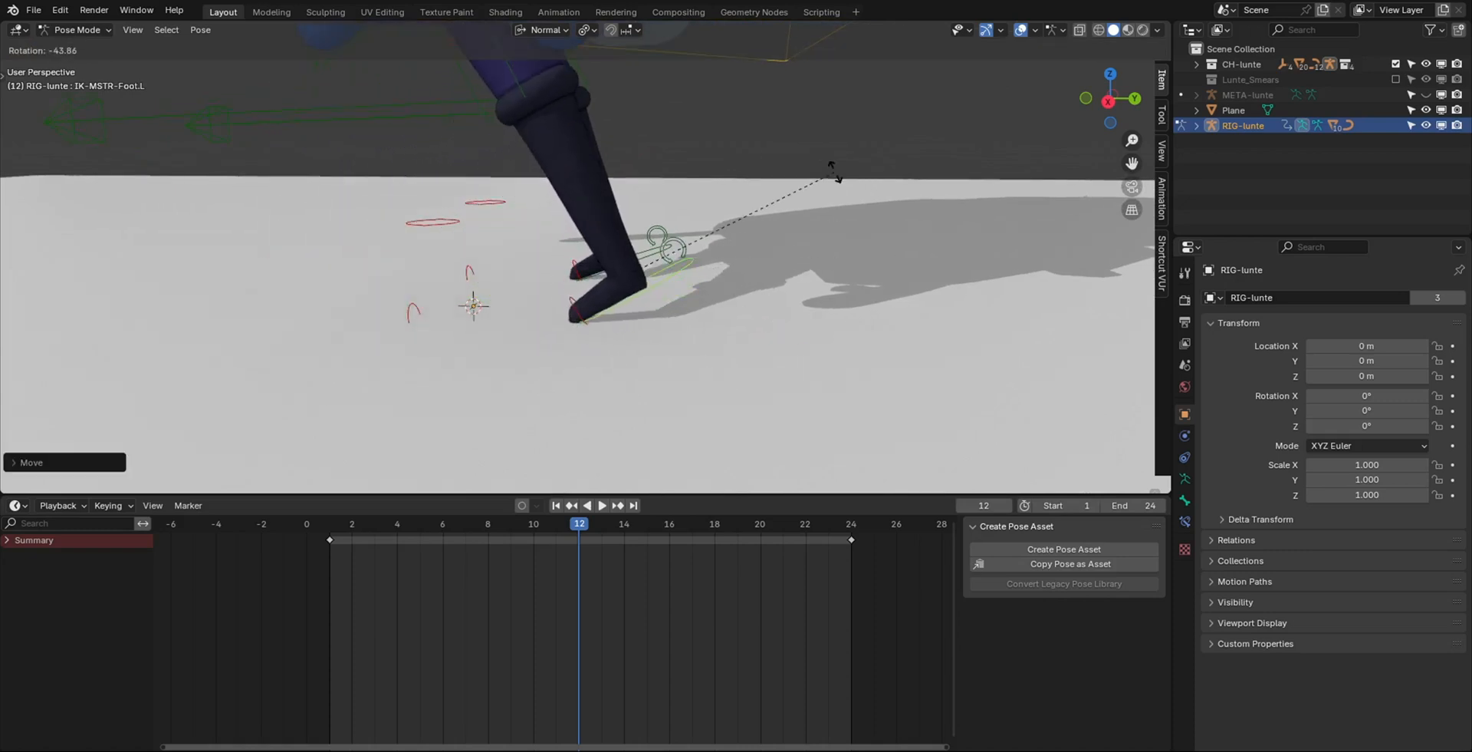
{"action": "left_click", "coordinate": [835, 174]}
- In the right orthographic view, align the left foot's IK master control with the right foot, rotating it back about 8°
{"action": "key", "text": "KP_7"}
{"action": "key", "text": "KP_3"}
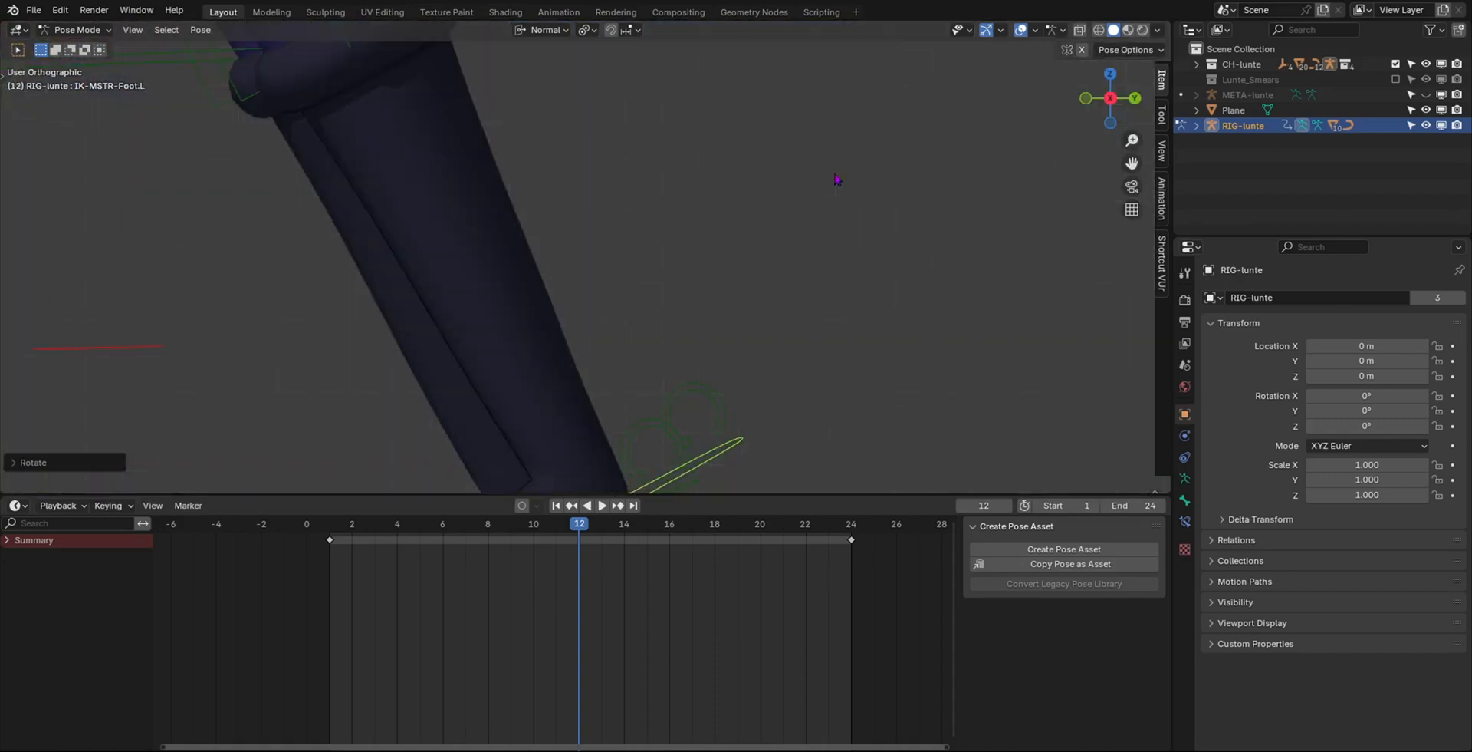
{"action": "scroll", "coordinate": [694, 237], "scroll_direction": "down", "scroll_amount": 2}
{"action": "scroll", "coordinate": [563, 338], "scroll_direction": "up", "scroll_amount": 1}
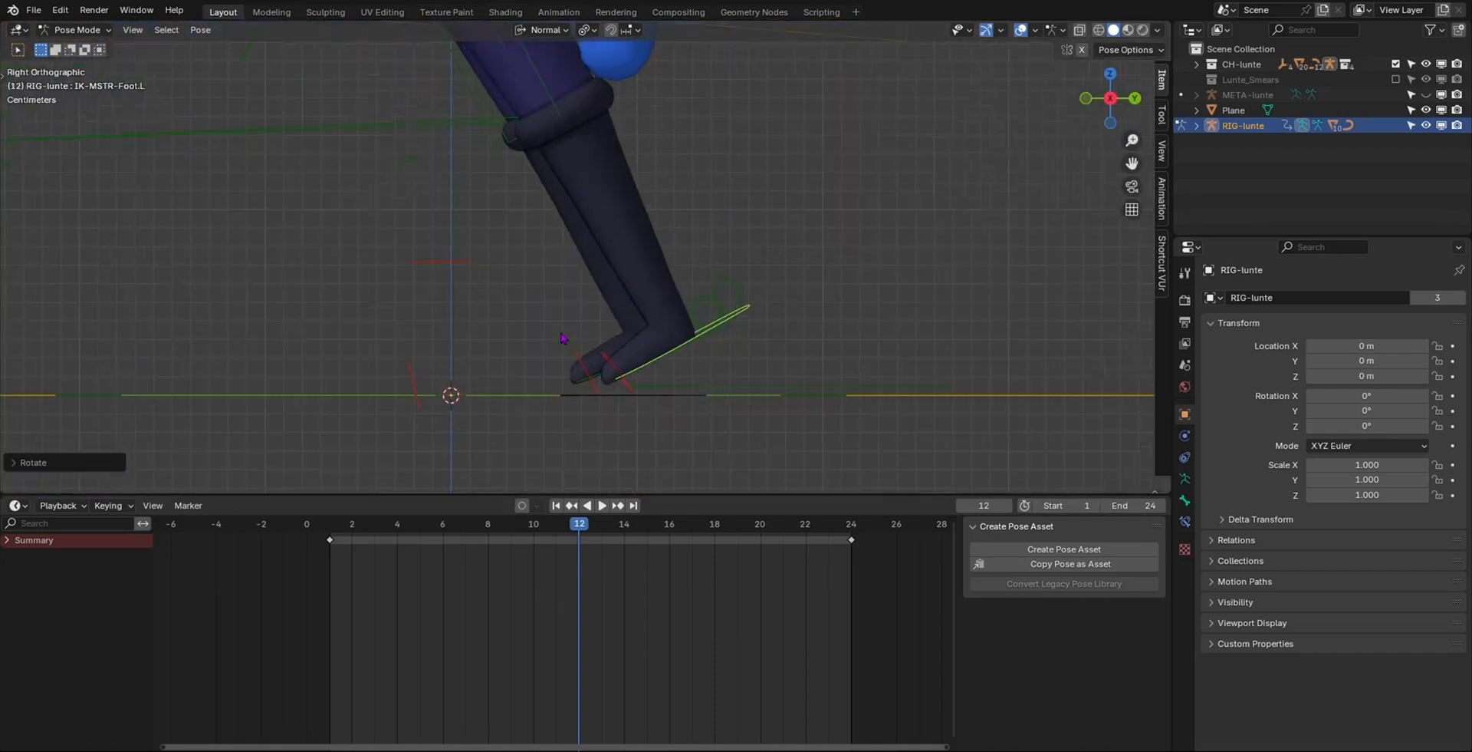
{"action": "key", "text": "g"}
{"action": "left_click", "coordinate": [716, 359]}
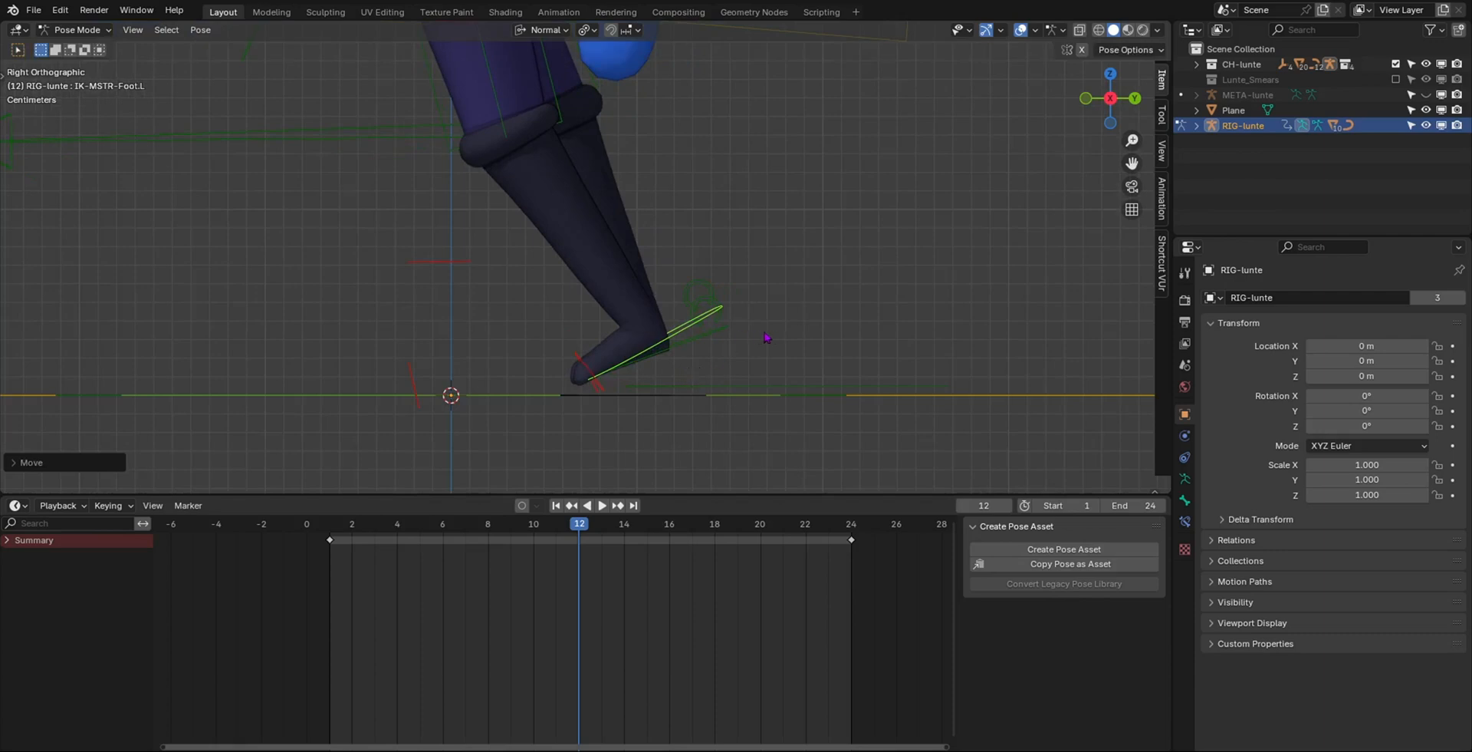
{"action": "key", "text": "r"}
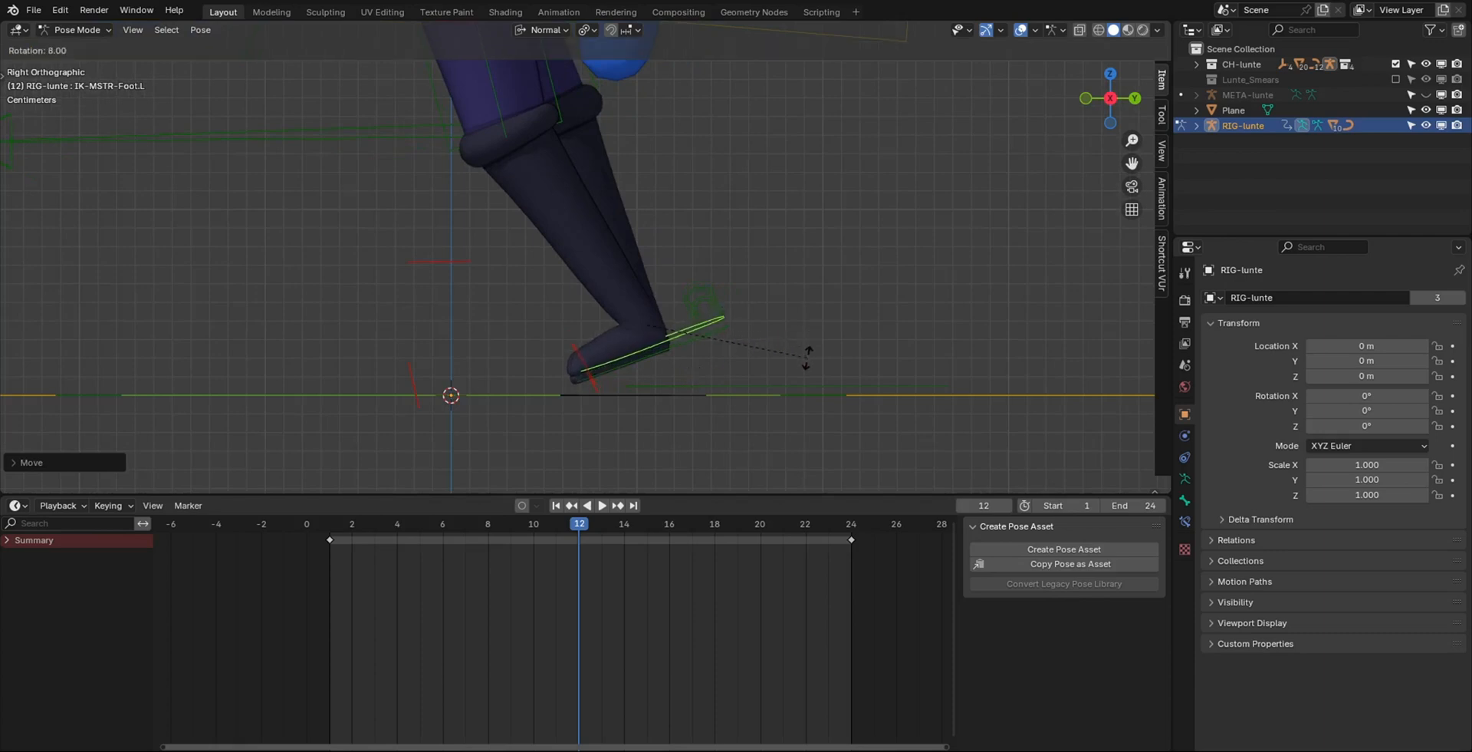
{"action": "left_click", "coordinate": [806, 356]}
{"action": "key", "text": "g"}
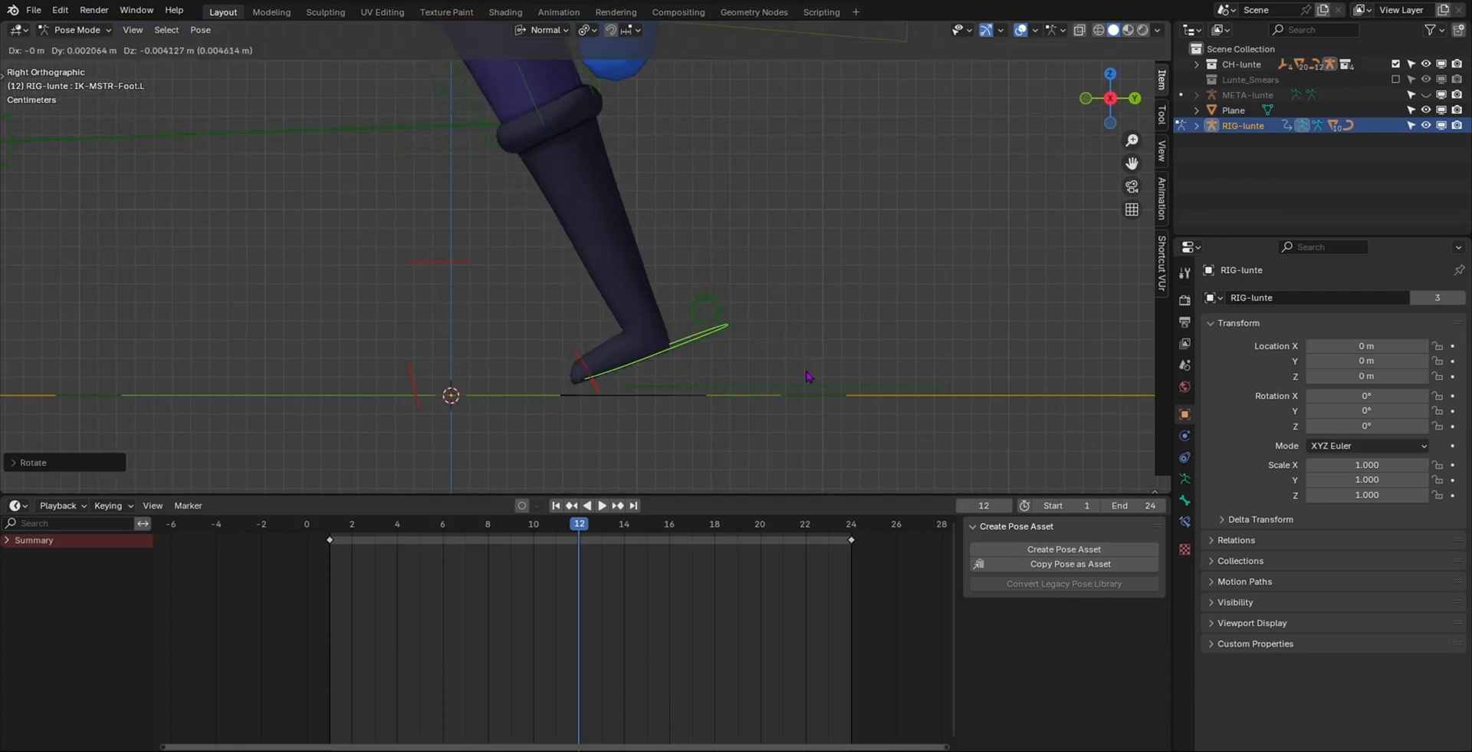
{"action": "left_click", "coordinate": [807, 376]}
- Move the left hand's IK master control about 0.22 m forward onto the right hand's position and rotate it about 45° to match
{"action": "scroll", "coordinate": [798, 368], "scroll_direction": "down", "scroll_amount": 5}
{"action": "scroll", "coordinate": [749, 332], "scroll_direction": "up", "scroll_amount": 4}
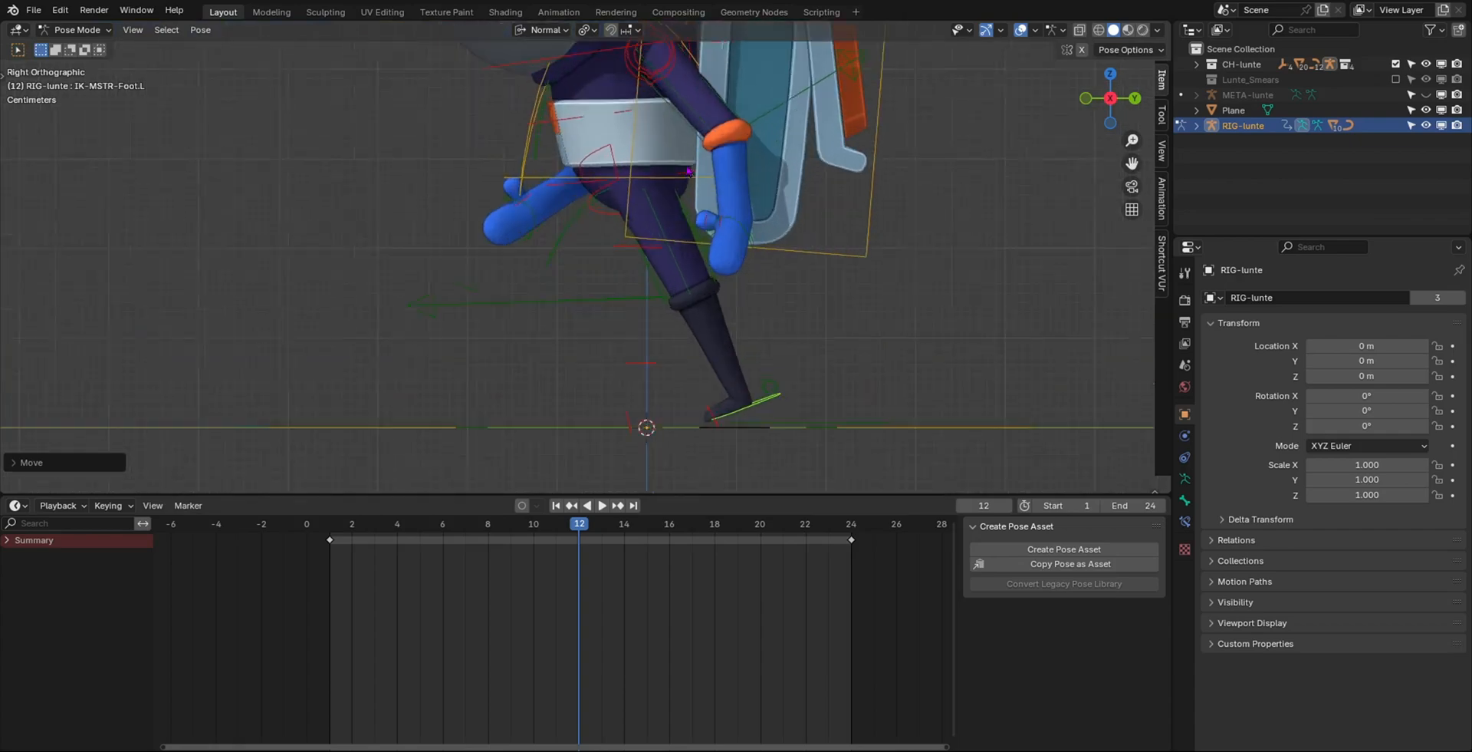
{"action": "left_click", "coordinate": [771, 264]}
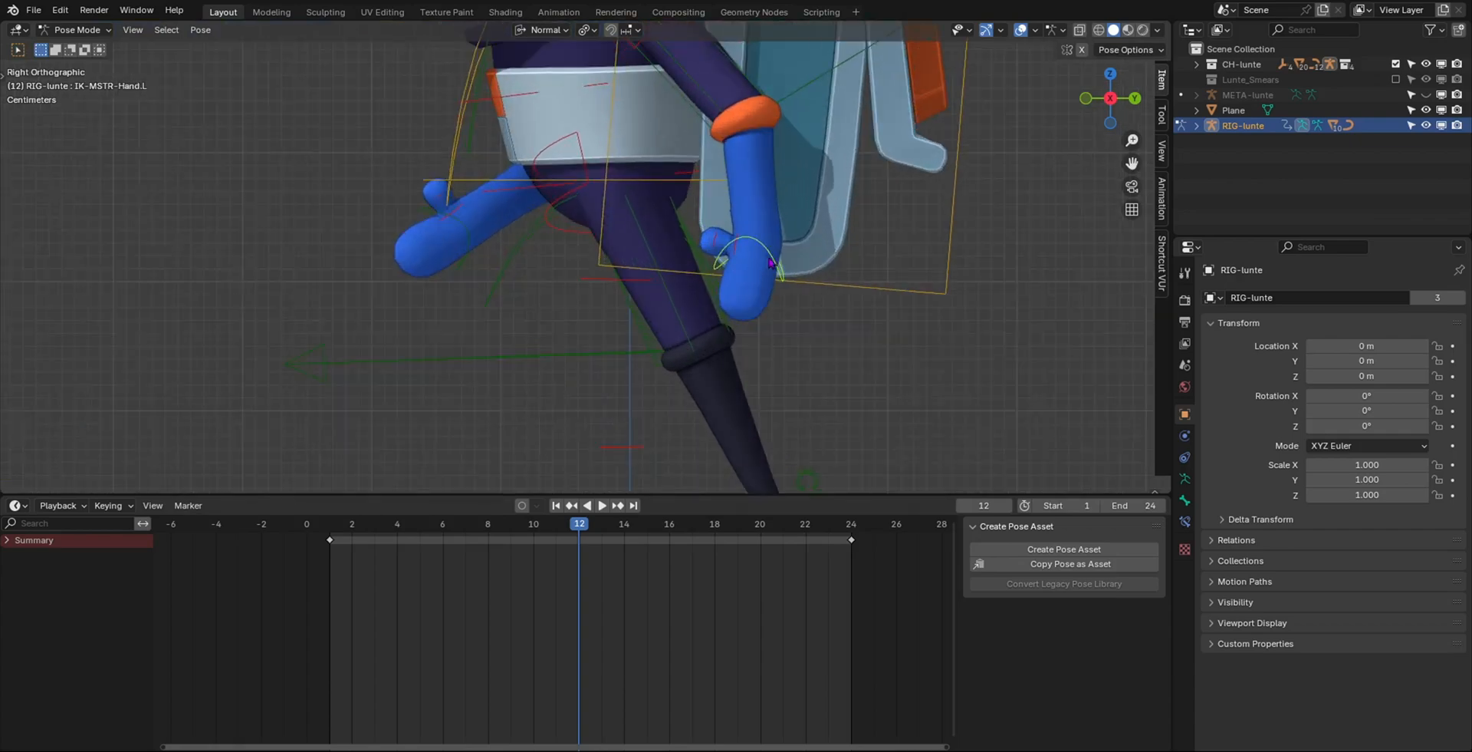
{"action": "key", "text": "g"}
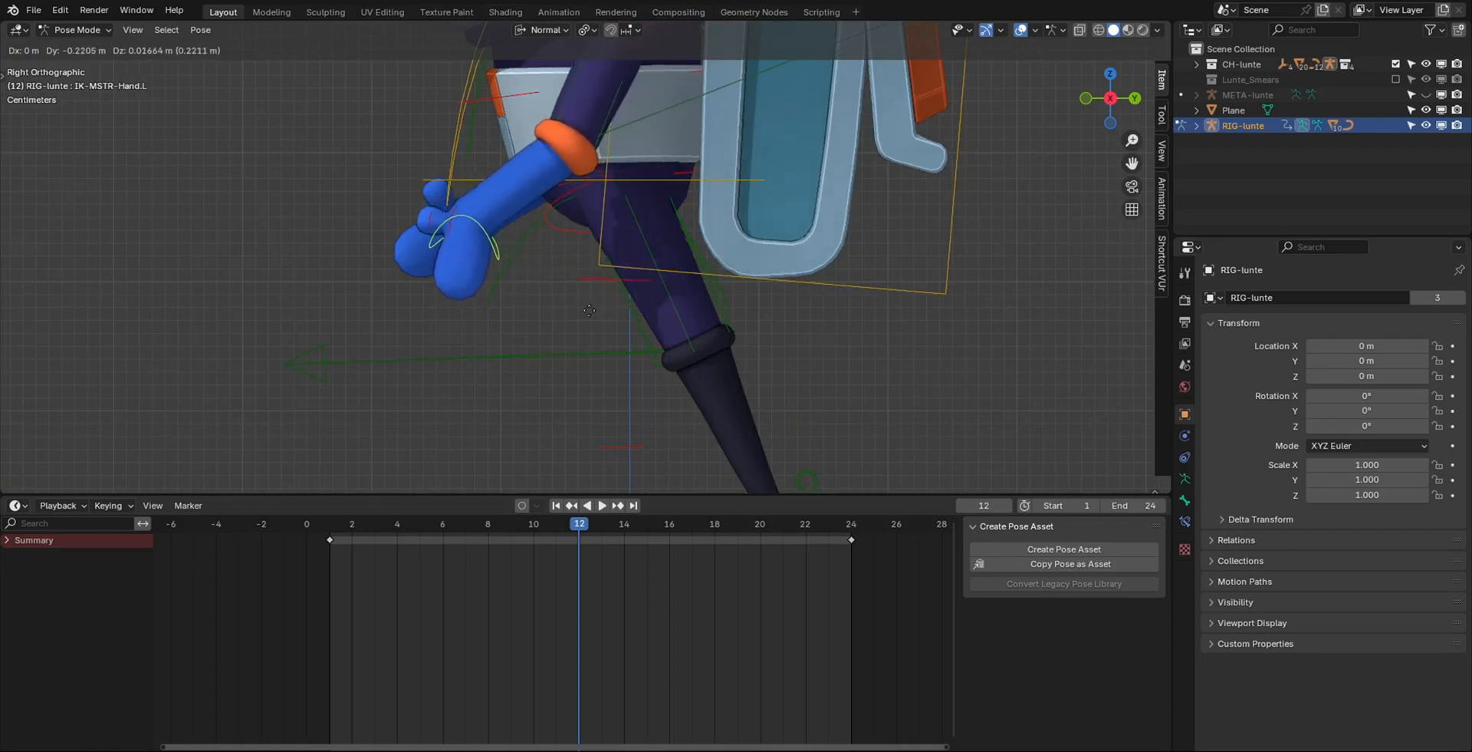
{"action": "left_click", "coordinate": [686, 251]}
{"action": "key", "text": "r"}
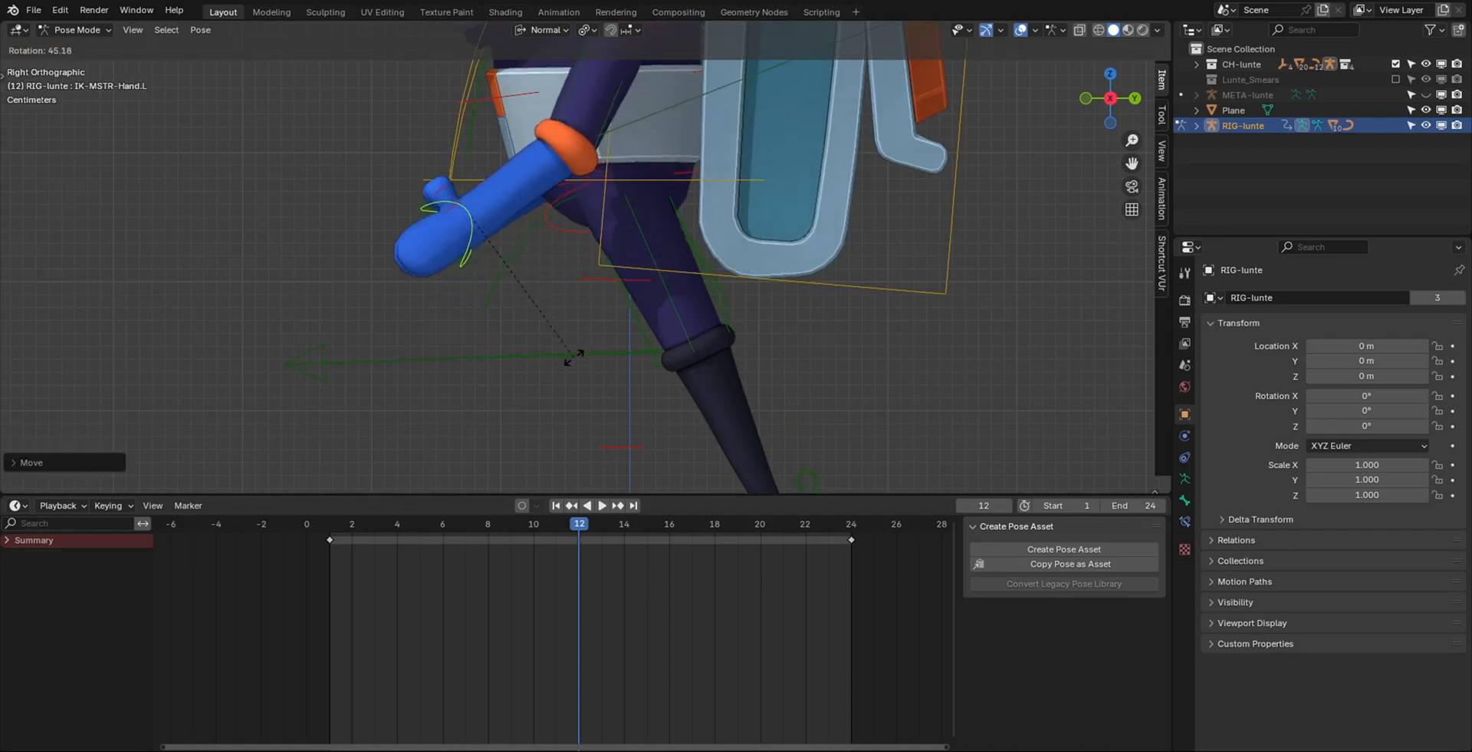
{"action": "left_click", "coordinate": [574, 358]}
{"action": "key", "text": "g"}
{"action": "left_click", "coordinate": [573, 365]}
{"action": "scroll", "coordinate": [612, 282], "scroll_direction": "down", "scroll_amount": 4}
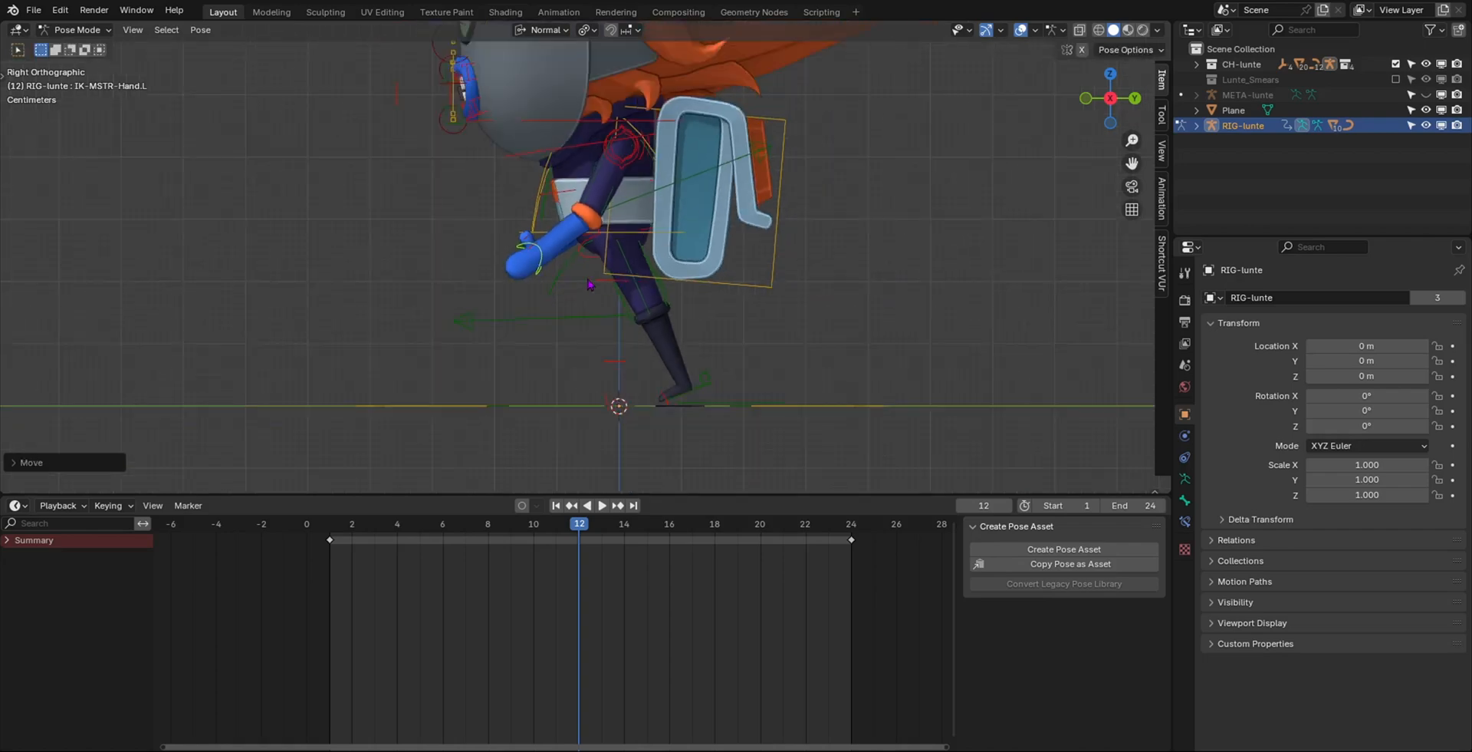
- Swing the right hand's IK master control backward beside the backpack and rotate it about 71° in line with the forearm
{"action": "middle_click_drag", "start_coordinate": [590, 285], "coordinate": [829, 305]}
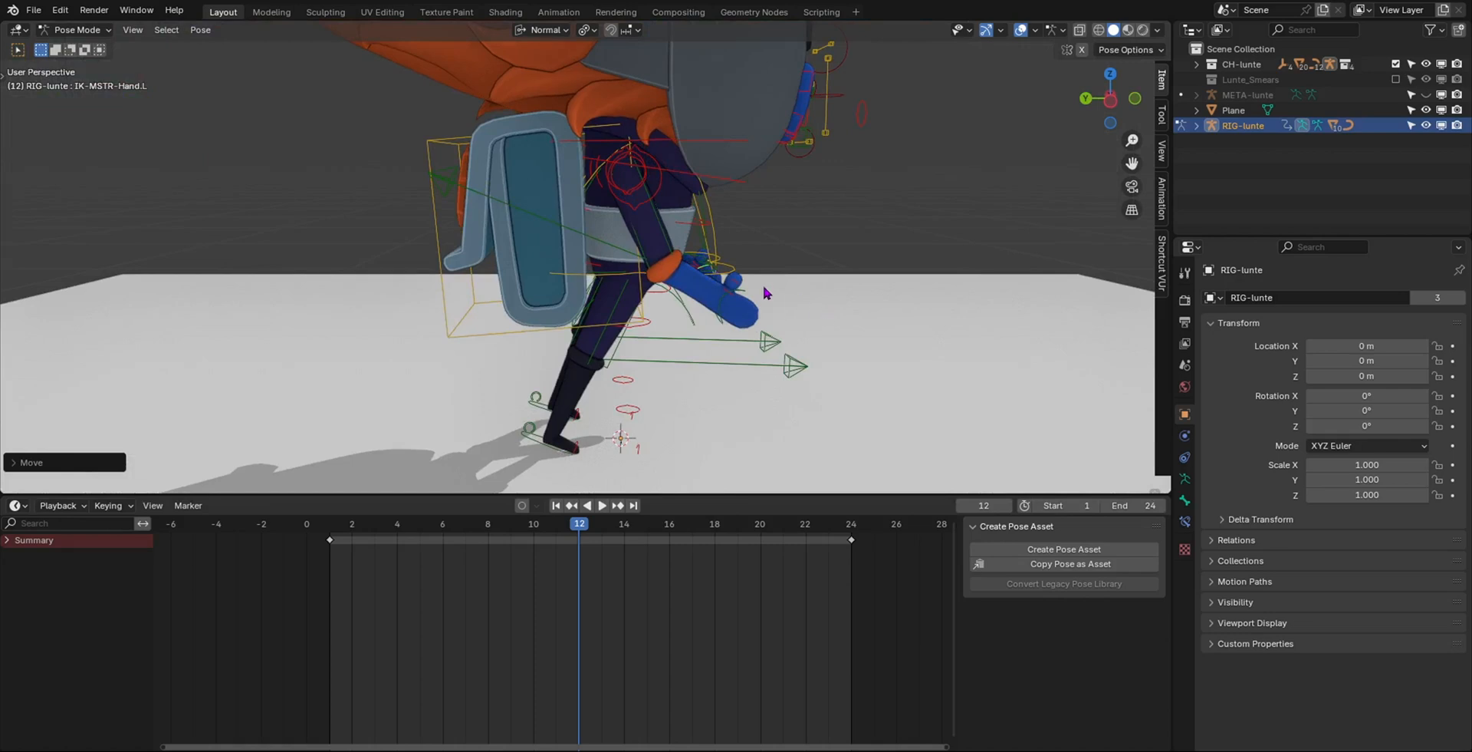
{"action": "key", "text": "ctrl+KP_3"}
{"action": "scroll", "coordinate": [661, 269], "scroll_direction": "up", "scroll_amount": 2}
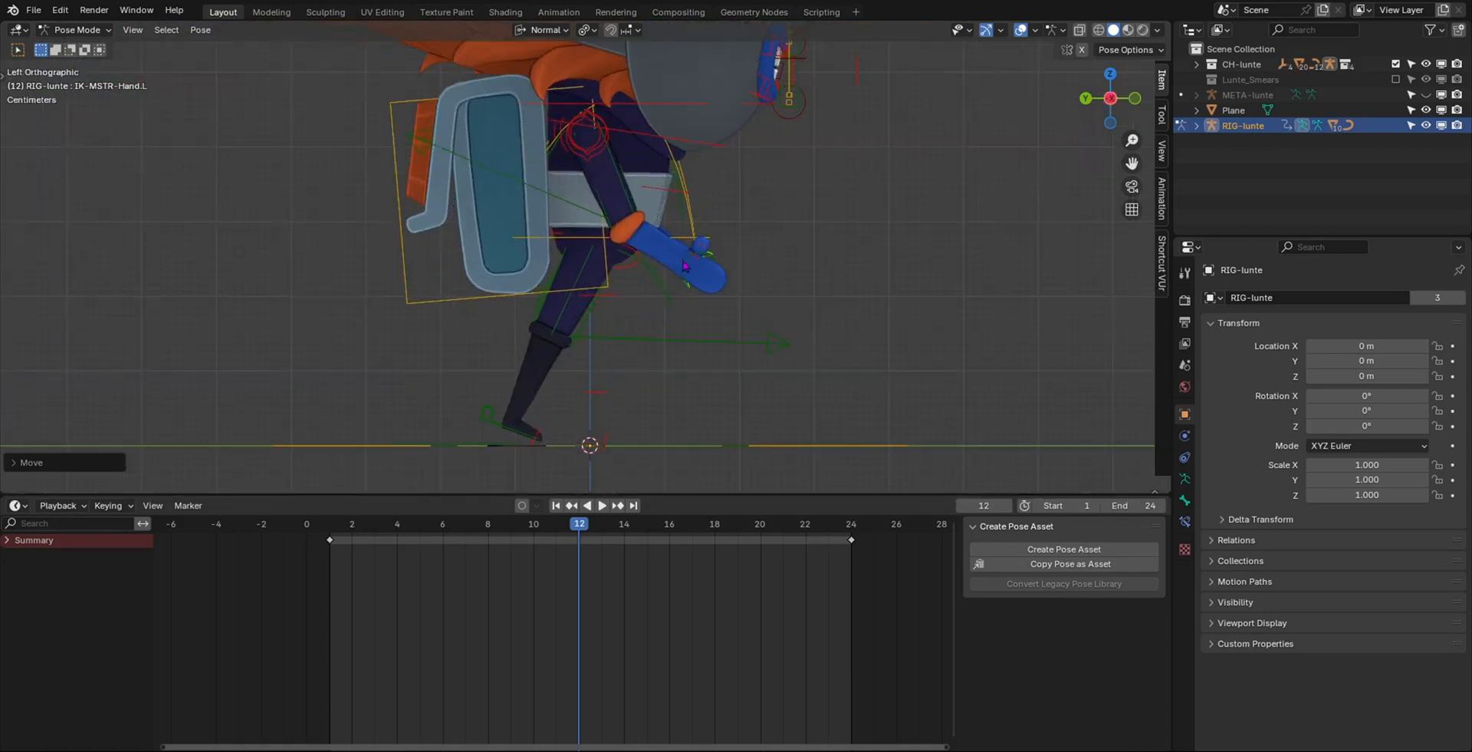
{"action": "left_click", "coordinate": [682, 270]}
{"action": "middle_click_drag", "start_coordinate": [682, 270], "coordinate": [729, 281]}
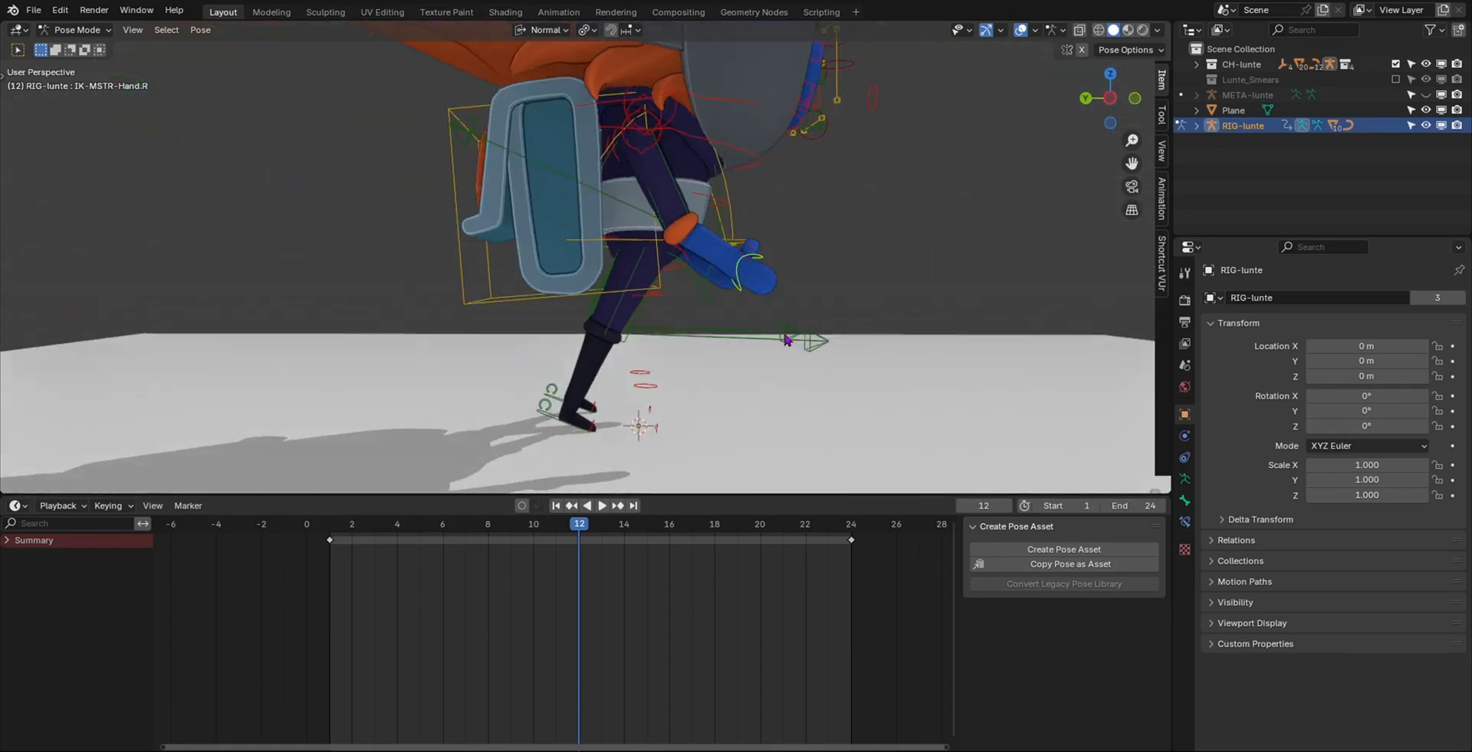
{"action": "key", "text": "g"}
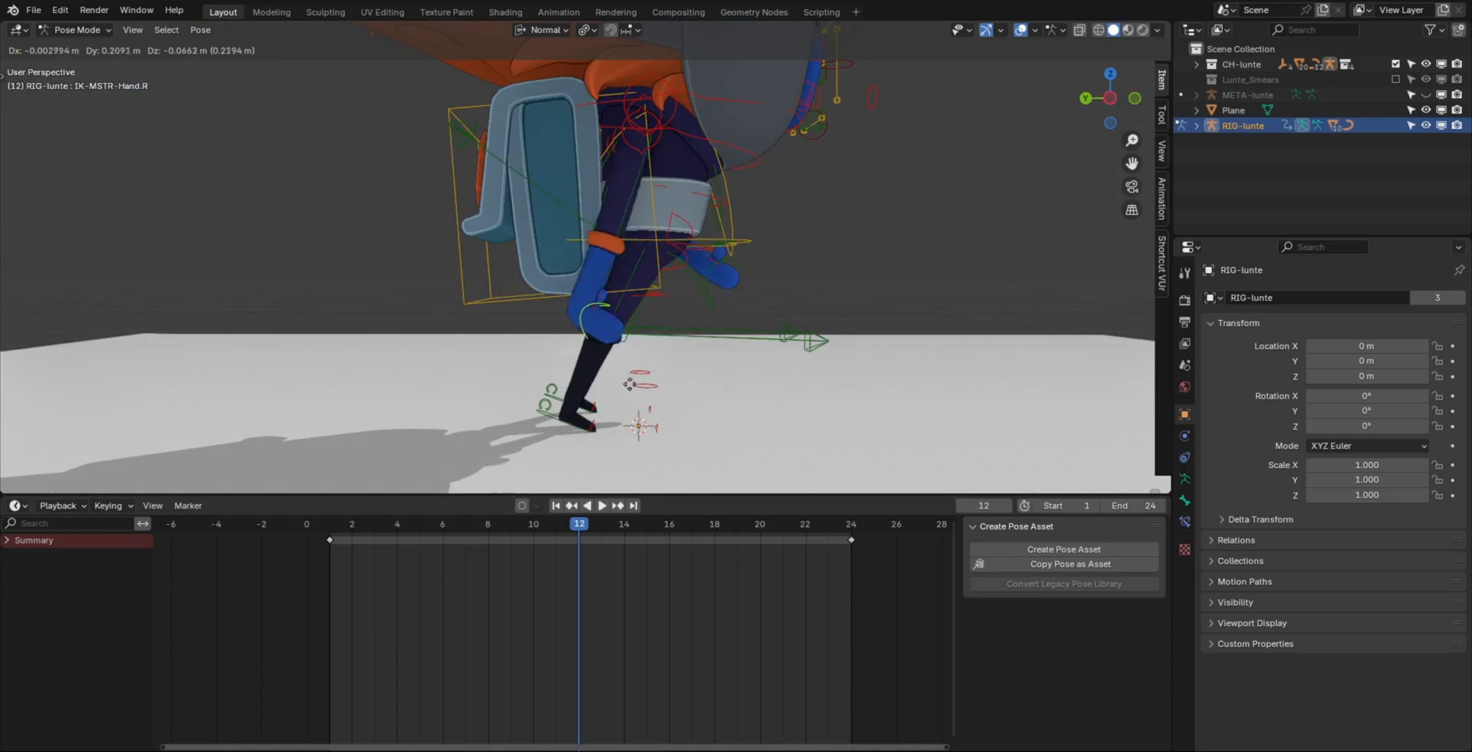
{"action": "left_click", "coordinate": [622, 358]}
{"action": "key", "text": "r"}
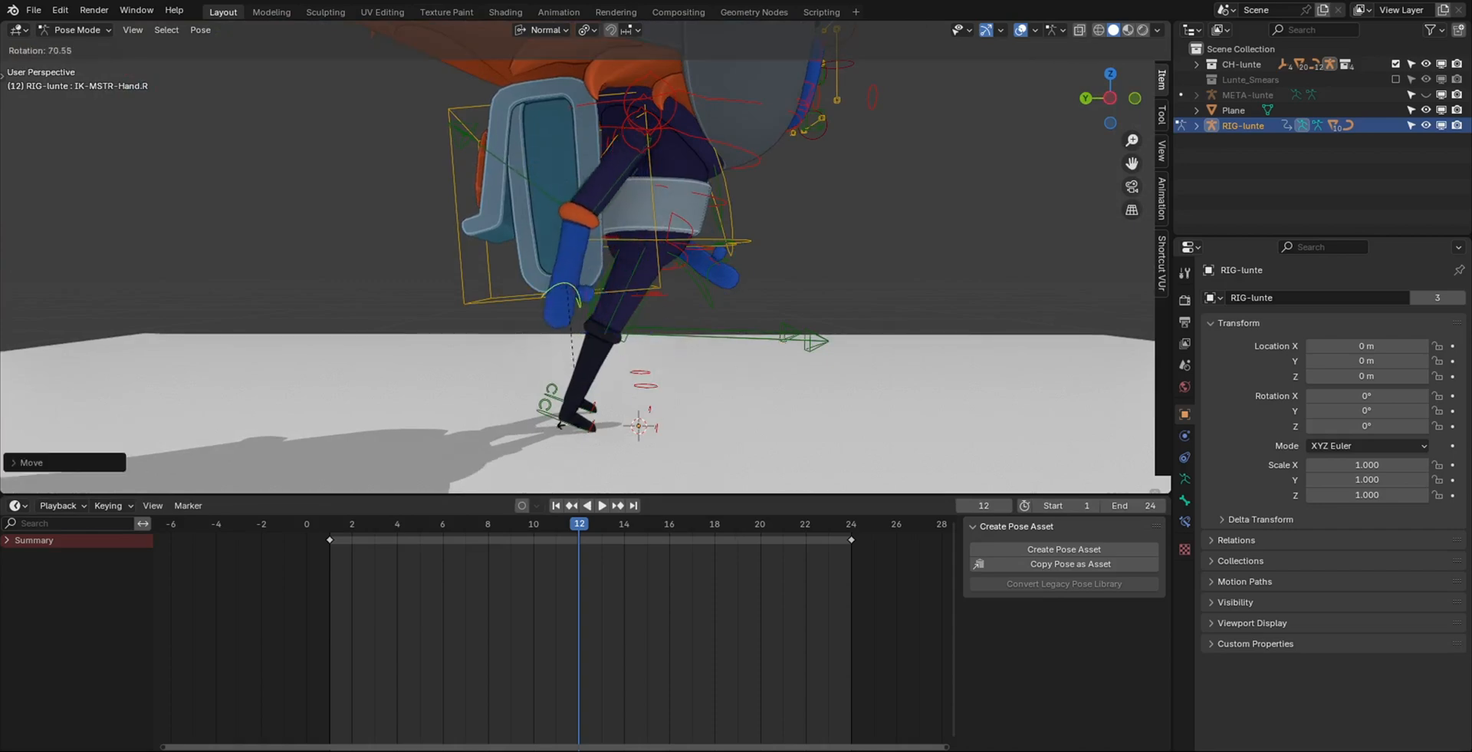
{"action": "left_click", "coordinate": [561, 417]}
{"action": "key", "text": "g"}
{"action": "left_click", "coordinate": [545, 398]}
{"action": "mouse_move", "coordinate": [672, 326]}
{"action": "middle_mouse_down"}
{"action": "mouse_move", "coordinate": [588, 336]}
{"action": "mouse_move", "coordinate": [685, 319]}
{"action": "middle_mouse_up"}
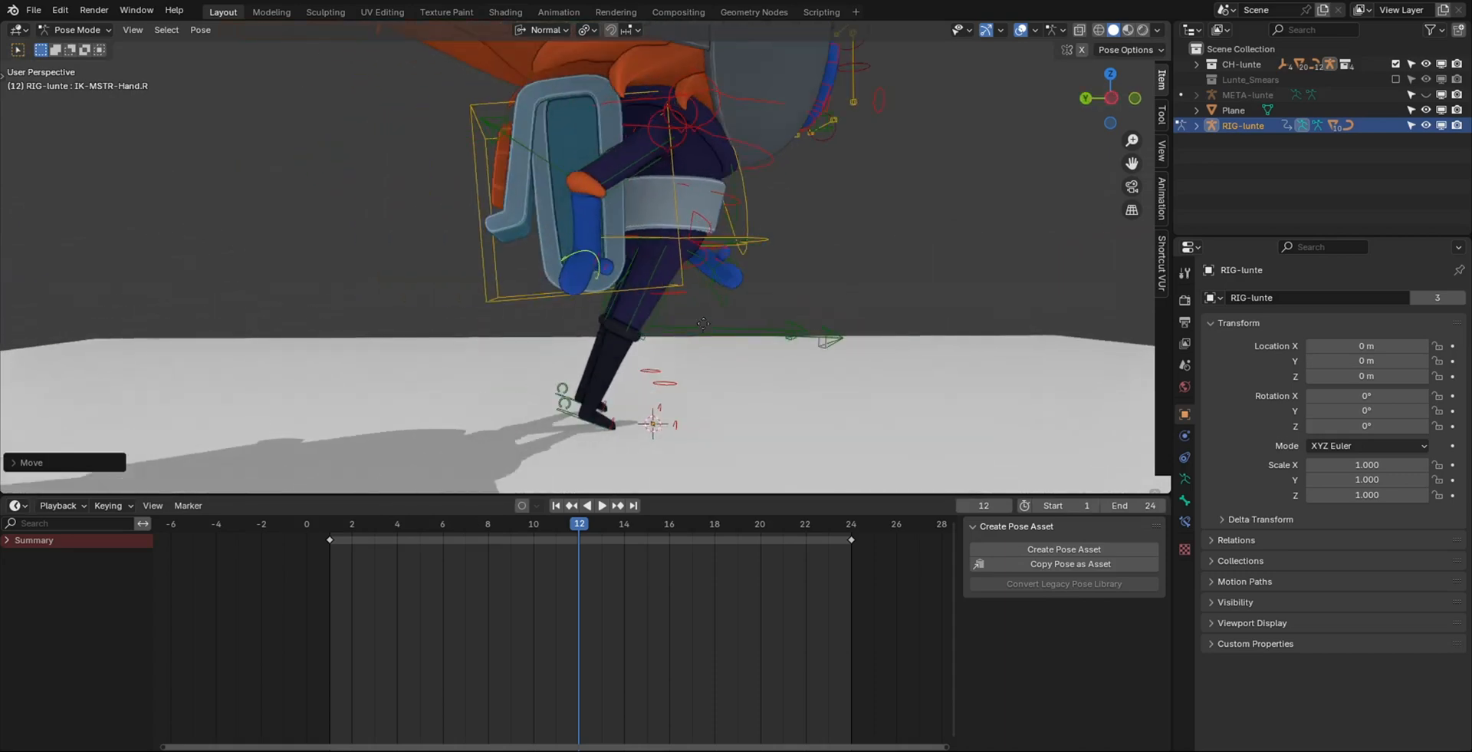
- Move the right foot's IK master control forward in front of the left foot for the opposite stride
{"action": "left_click", "coordinate": [613, 426]}
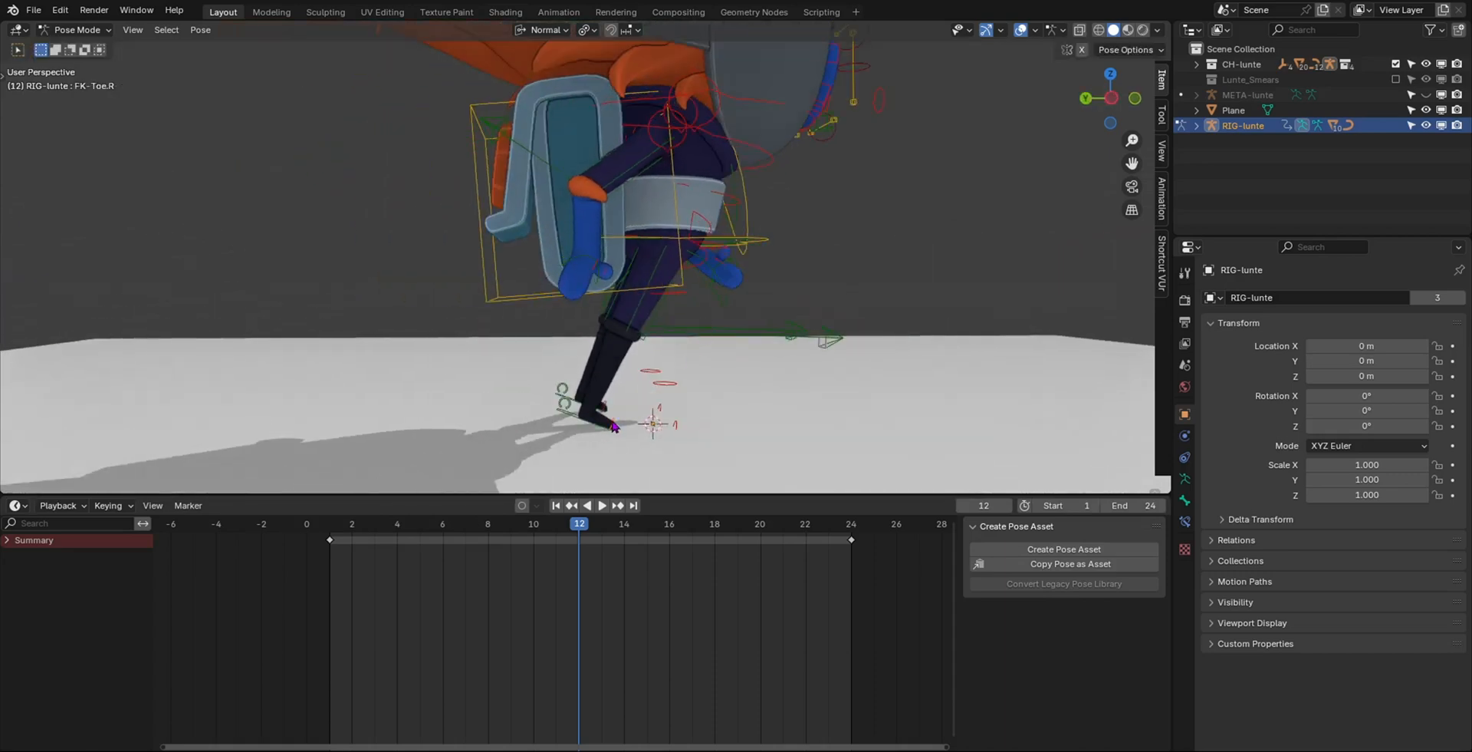
{"action": "key", "text": "g"}
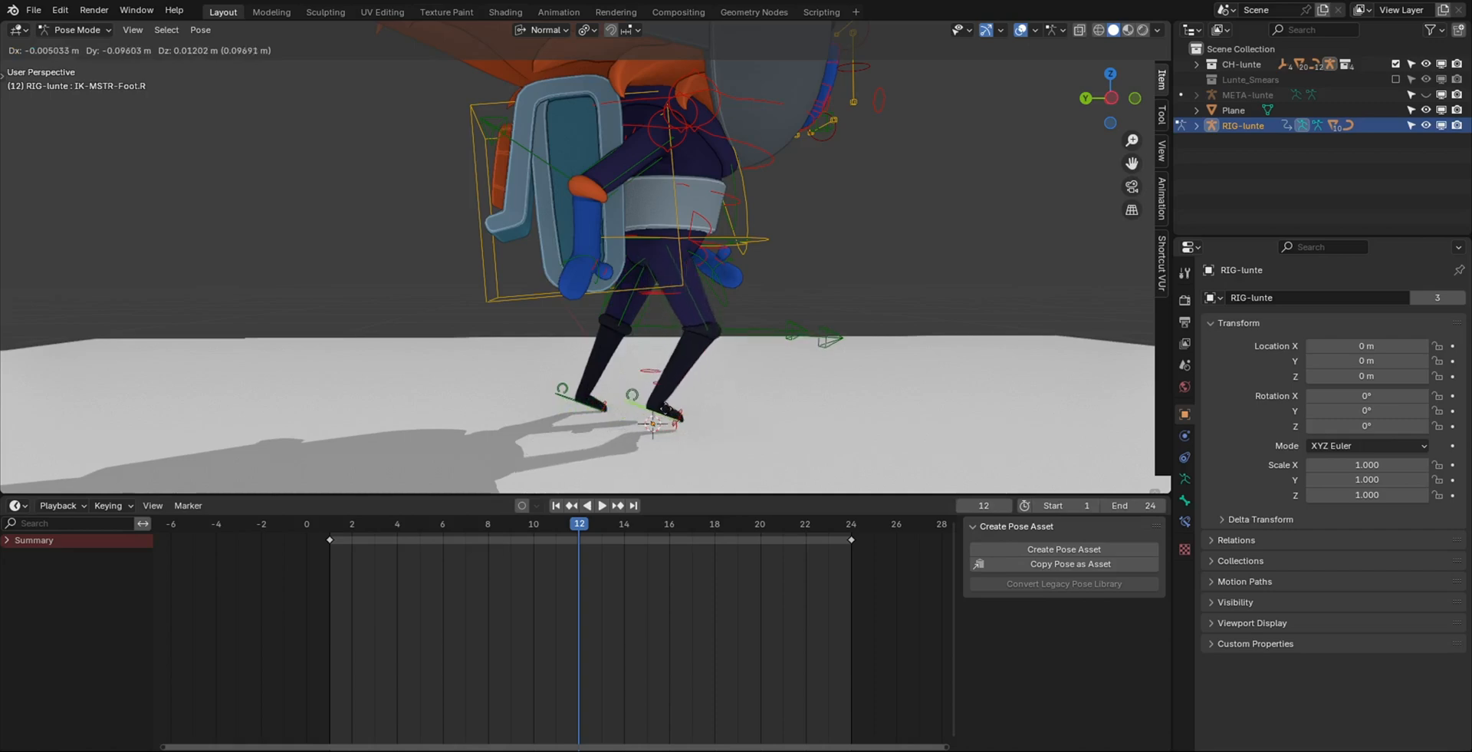
{"action": "left_click", "coordinate": [675, 415]}
{"action": "middle_click_drag", "start_coordinate": [660, 403], "coordinate": [690, 399]}
{"action": "scroll", "coordinate": [663, 397], "scroll_direction": "up", "scroll_amount": 3}
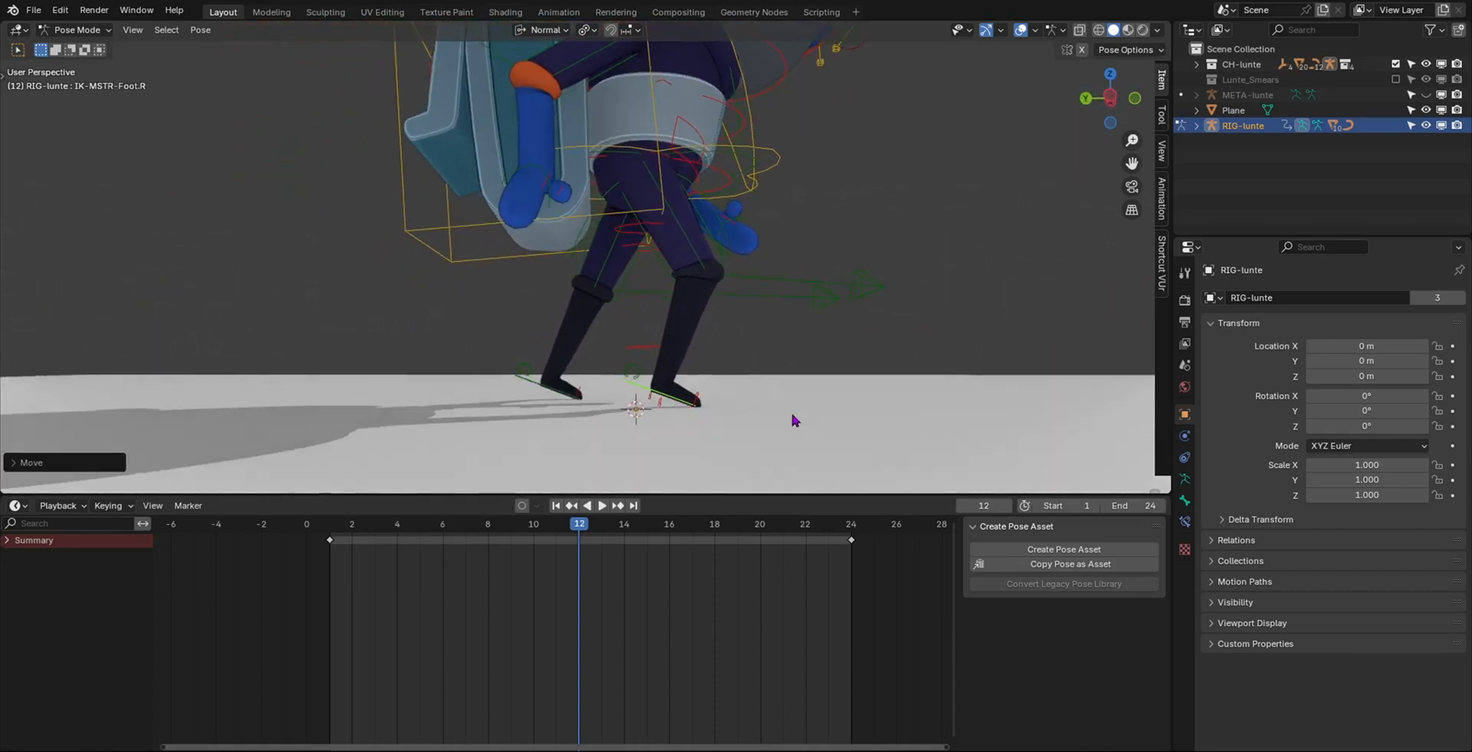
{"action": "key", "text": "g"}
{"action": "left_click", "coordinate": [878, 412]}
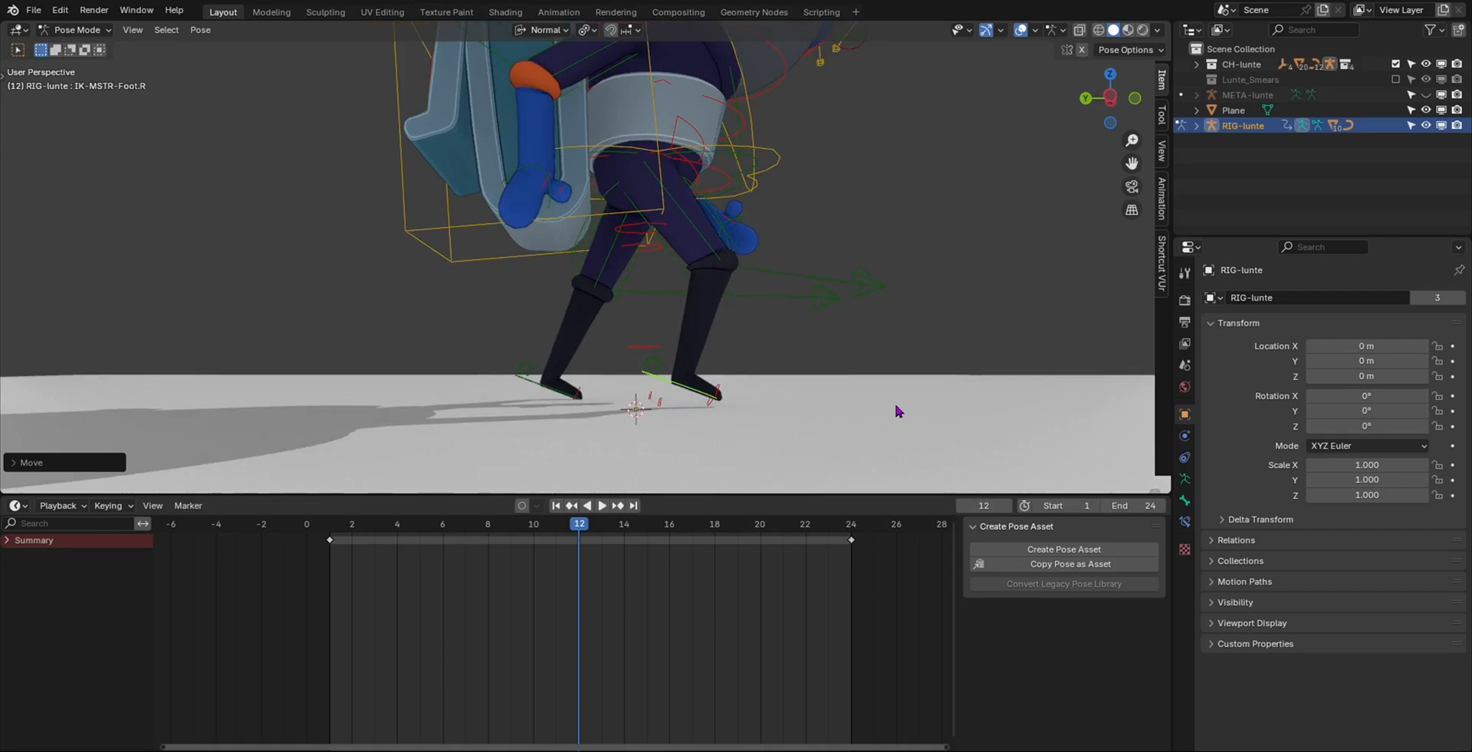
{"action": "key", "text": "g"}
{"action": "left_click", "coordinate": [923, 378]}
{"action": "key", "text": "g"}
{"action": "left_click", "coordinate": [935, 370]}
{"action": "middle_click_drag", "start_coordinate": [934, 369], "coordinate": [843, 399]}
- Fine-tune the position and rotation of the right hand's IK master control in the backward arm swing
{"action": "left_click", "coordinate": [589, 302]}
{"action": "key", "text": "r"}
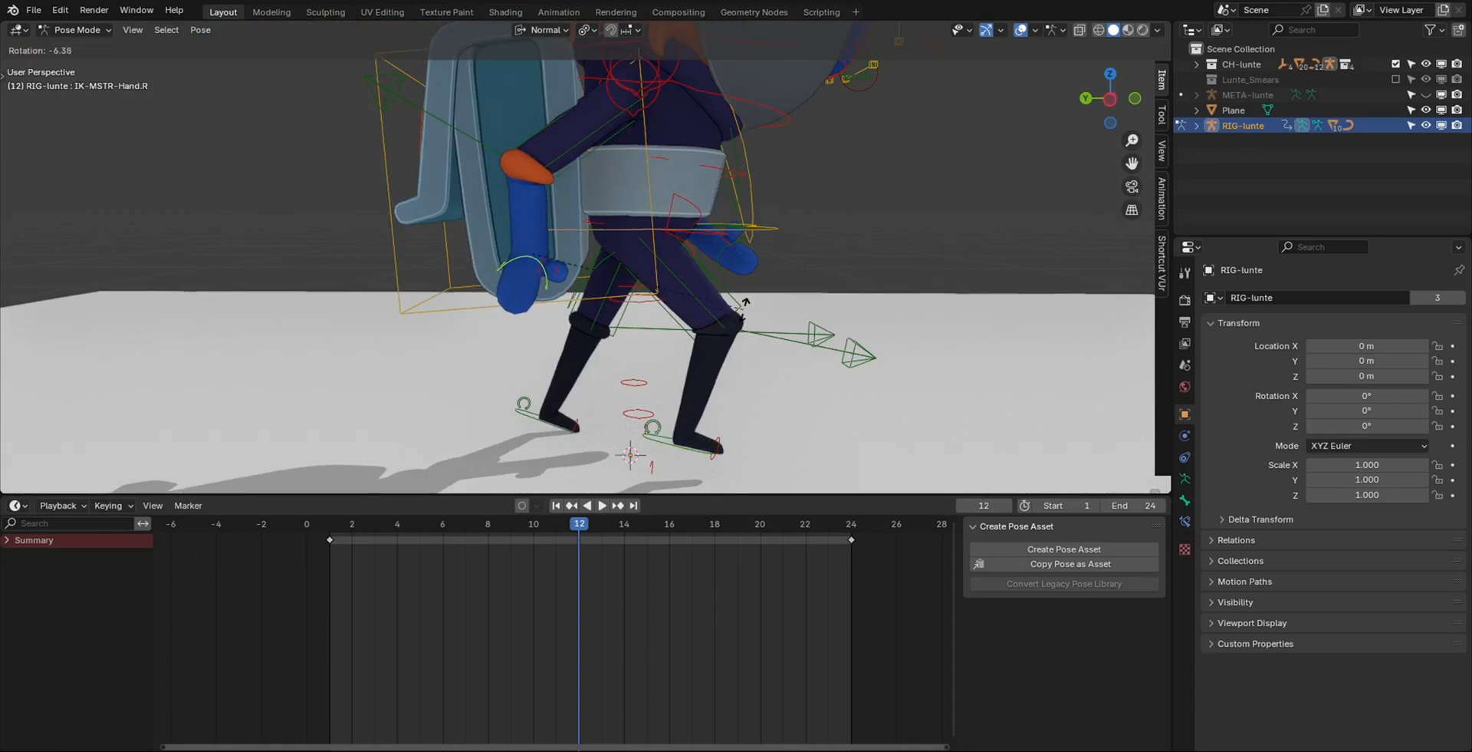
{"action": "left_click", "coordinate": [742, 302]}
{"action": "key", "text": "g"}
{"action": "left_click", "coordinate": [749, 310]}
{"action": "key", "text": "r"}
{"action": "left_click", "coordinate": [774, 293]}
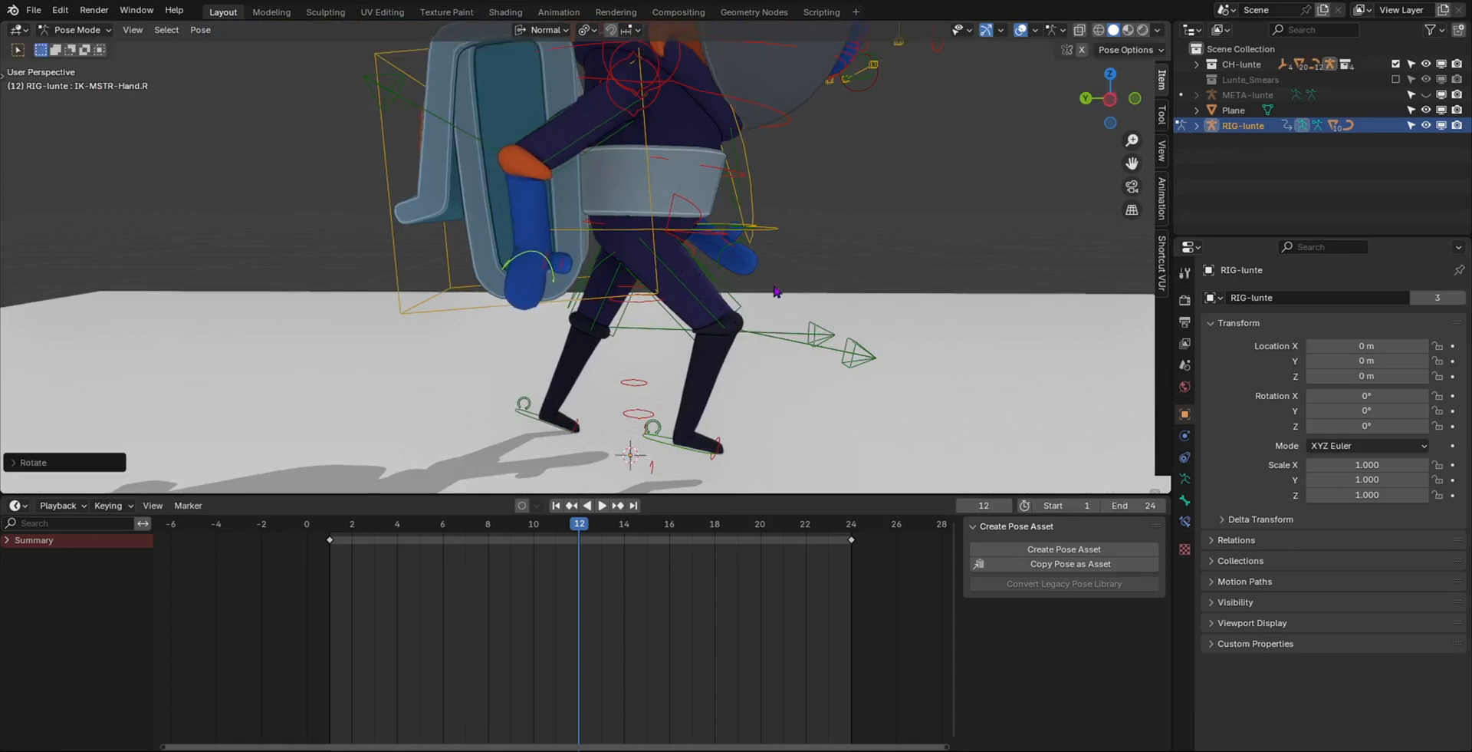
- Insert a keyframe on all rig controls for the opposite stride pose at frame 12 and play the animation back
{"action": "middle_click_drag", "start_coordinate": [665, 340], "coordinate": [569, 328]}
{"action": "scroll", "coordinate": [463, 325], "scroll_direction": "down", "scroll_amount": 3}
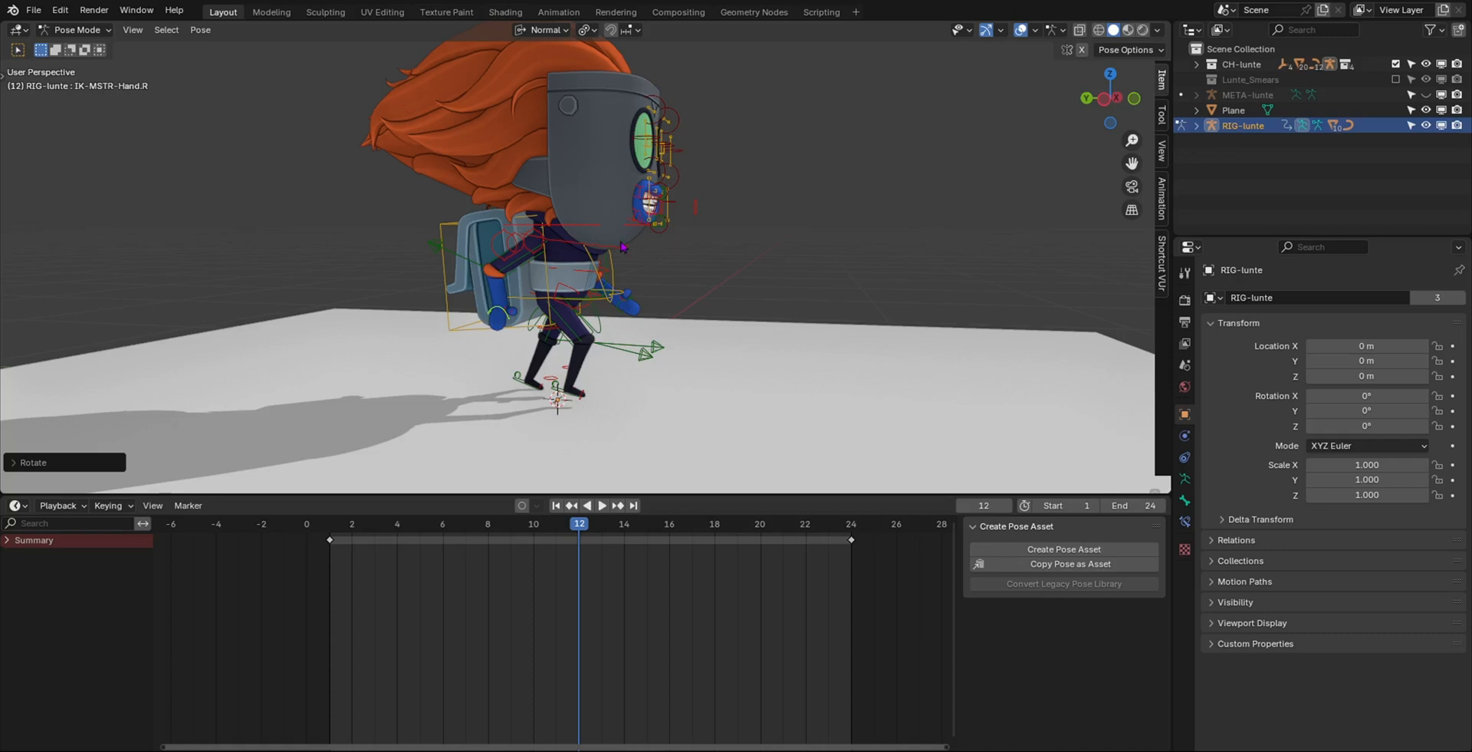
{"action": "key", "text": "a"}
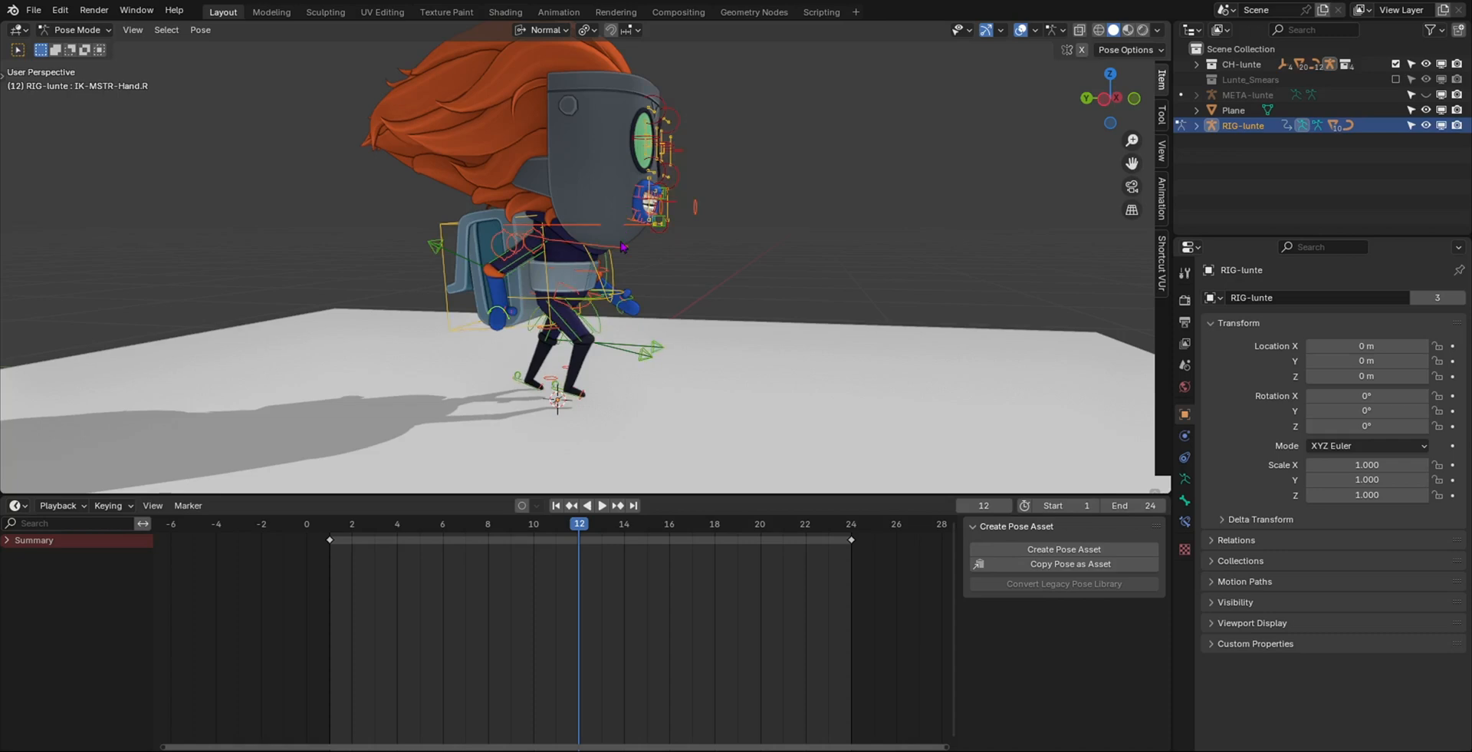
{"action": "key", "text": "i"}
{"action": "key", "text": "ctrl+shift+space"}
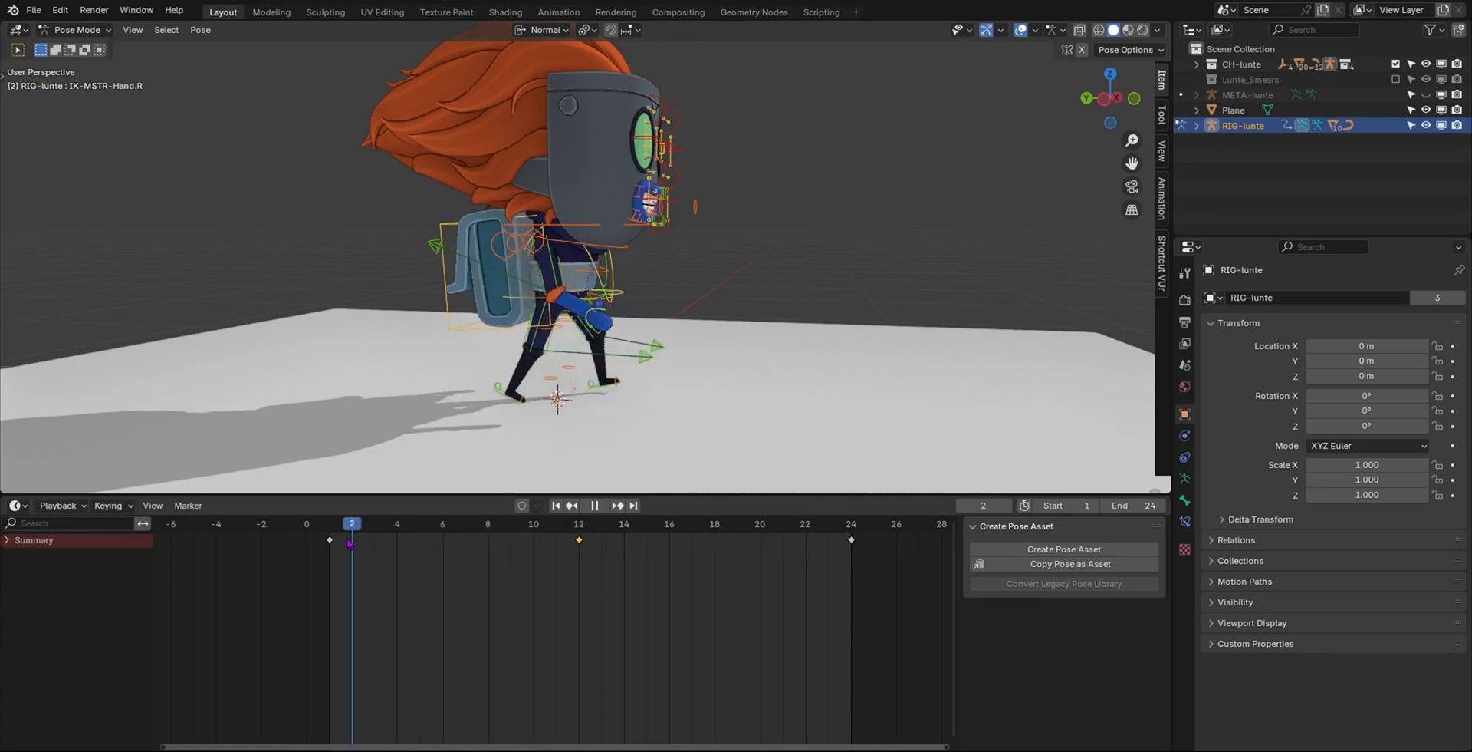
{"action": "key", "text": "space"}
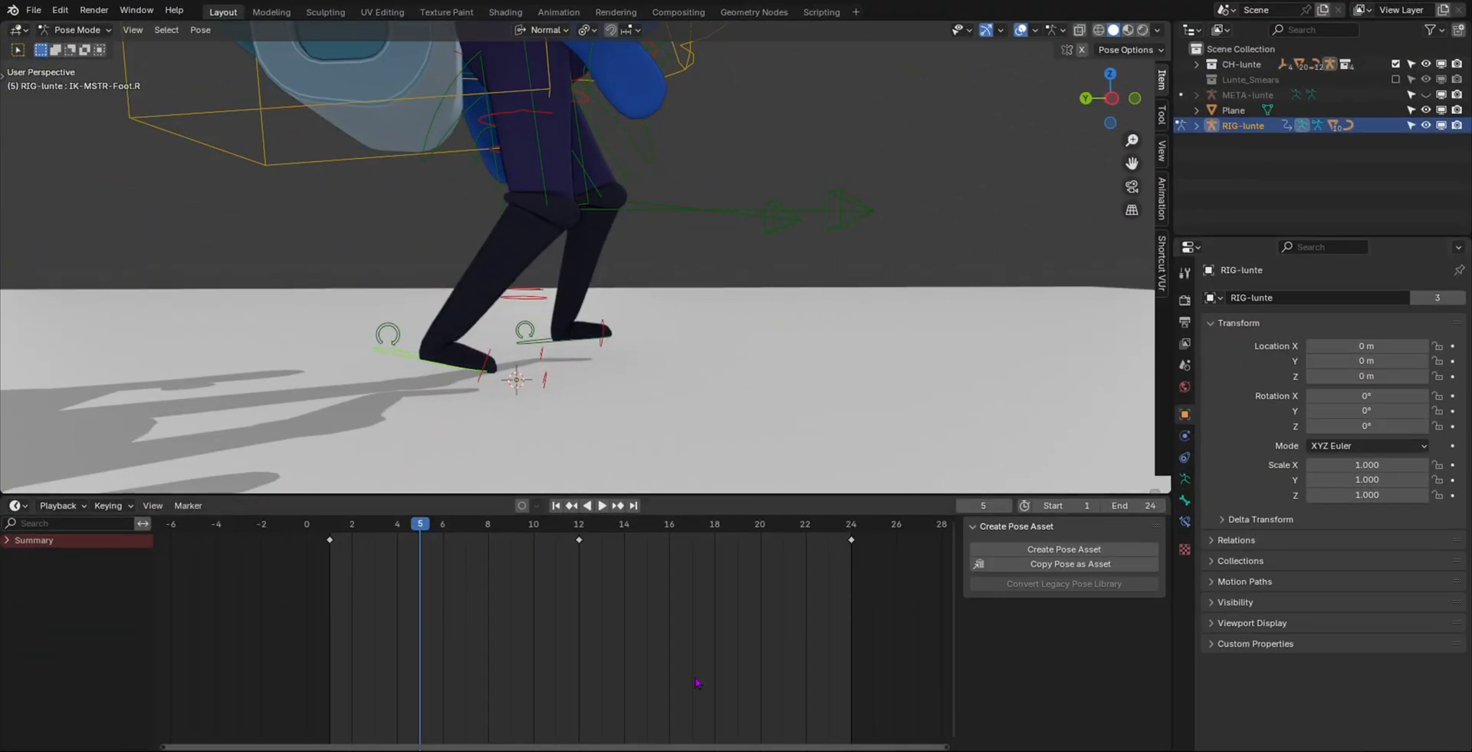
- Play and scrub through the walk between the stride poses to examine the leg motion and foot contact with the ground
{"action": "scroll", "coordinate": [724, 259], "scroll_direction": "down", "scroll_amount": 4}
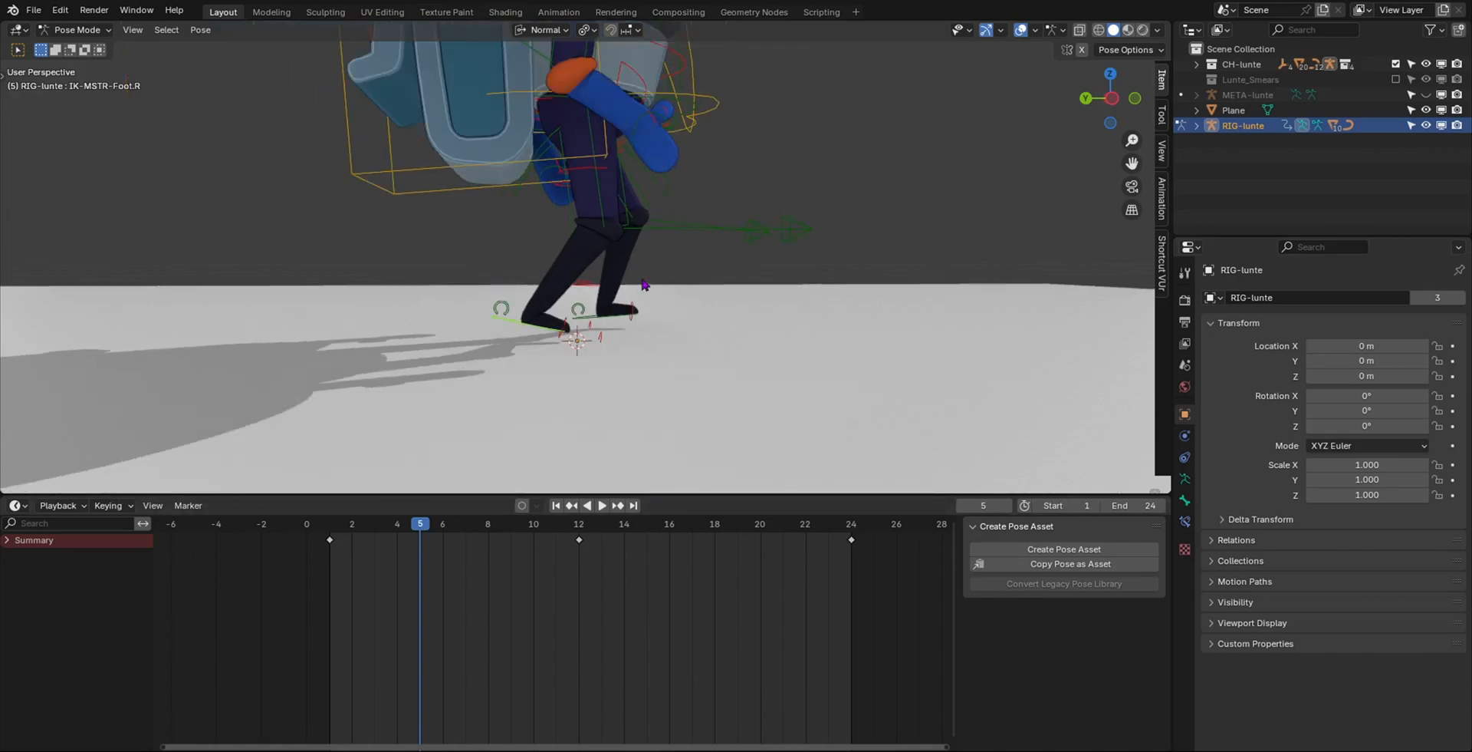
{"action": "middle_click_drag", "start_coordinate": [580, 308], "coordinate": [630, 313]}
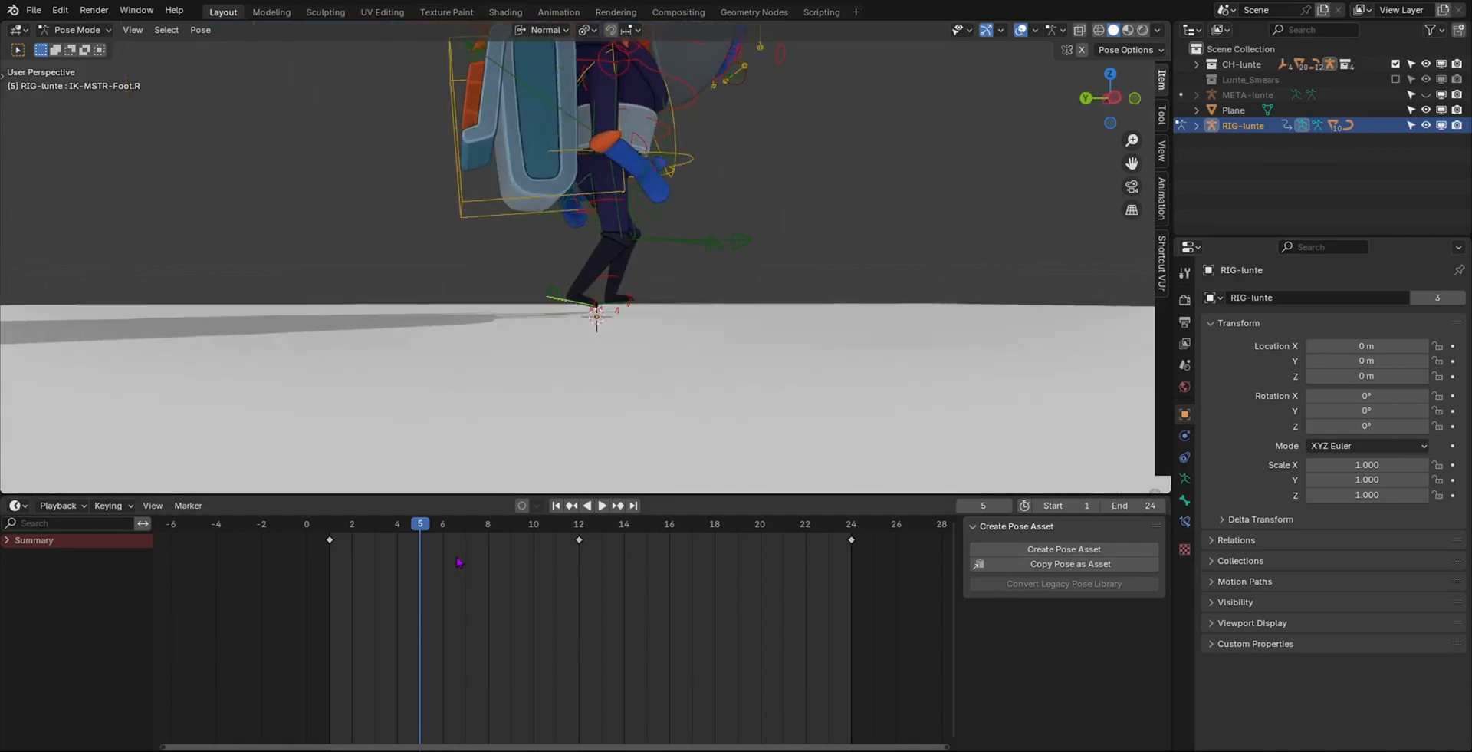
{"action": "scroll", "coordinate": [458, 562], "scroll_direction": "up", "scroll_amount": 2}
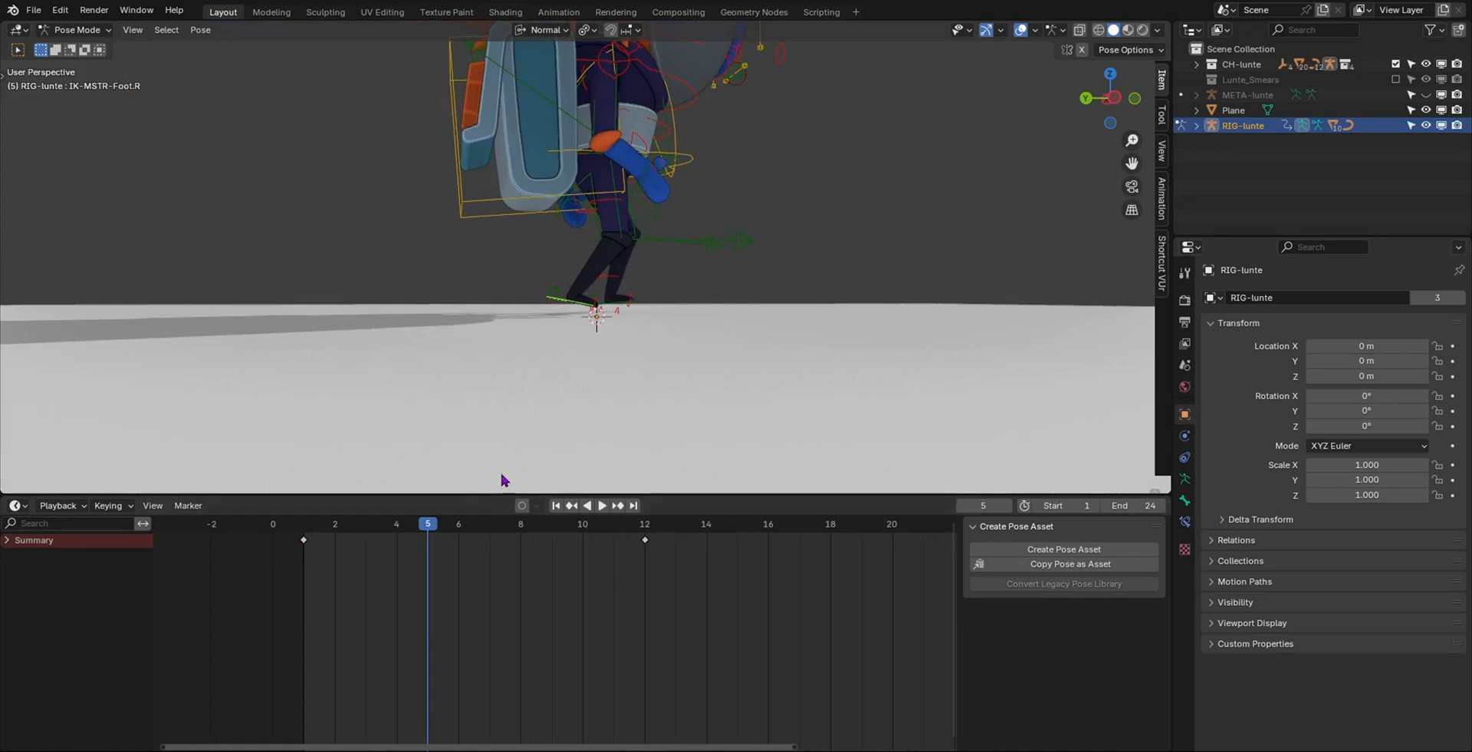
{"action": "middle_click_drag", "start_coordinate": [502, 481], "coordinate": [555, 360]}
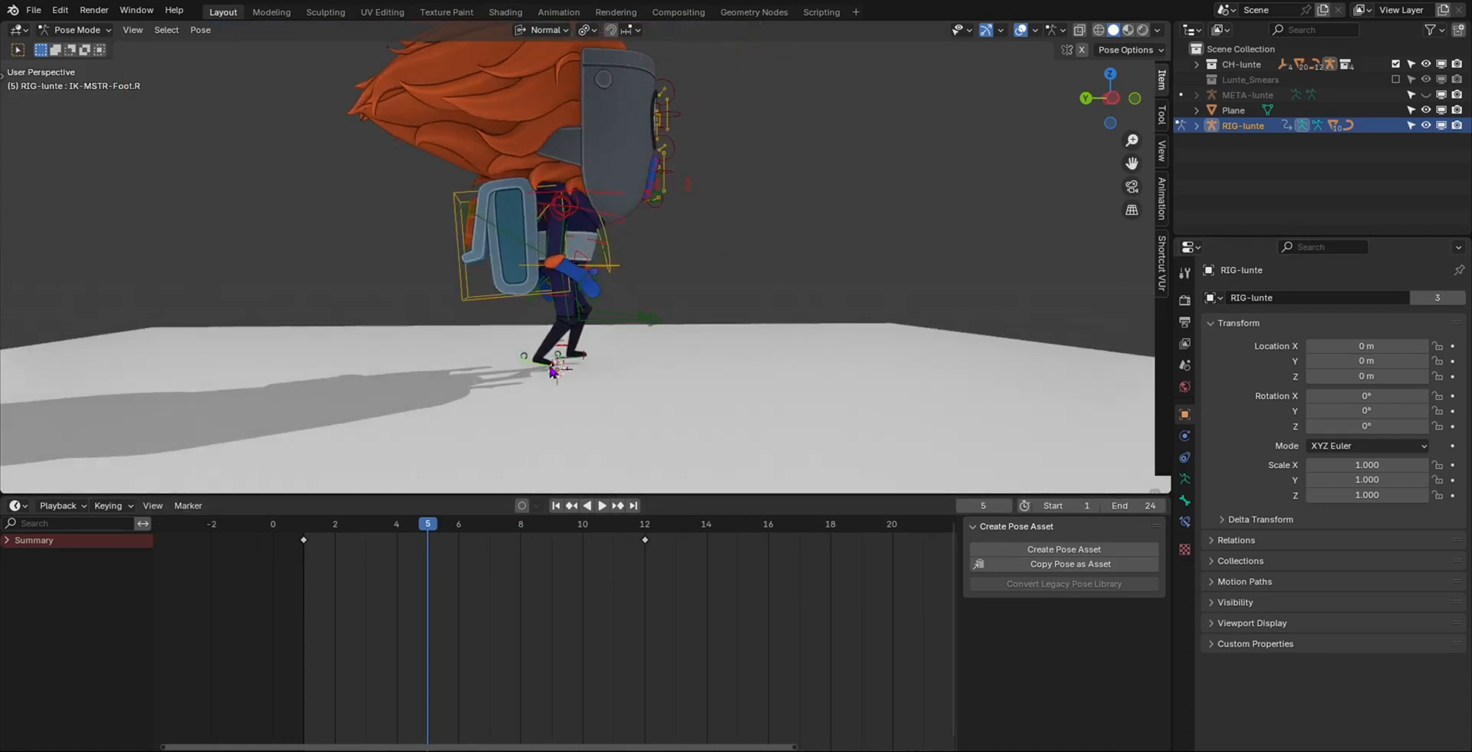
{"action": "scroll", "coordinate": [535, 380], "scroll_direction": "up", "scroll_amount": 2}
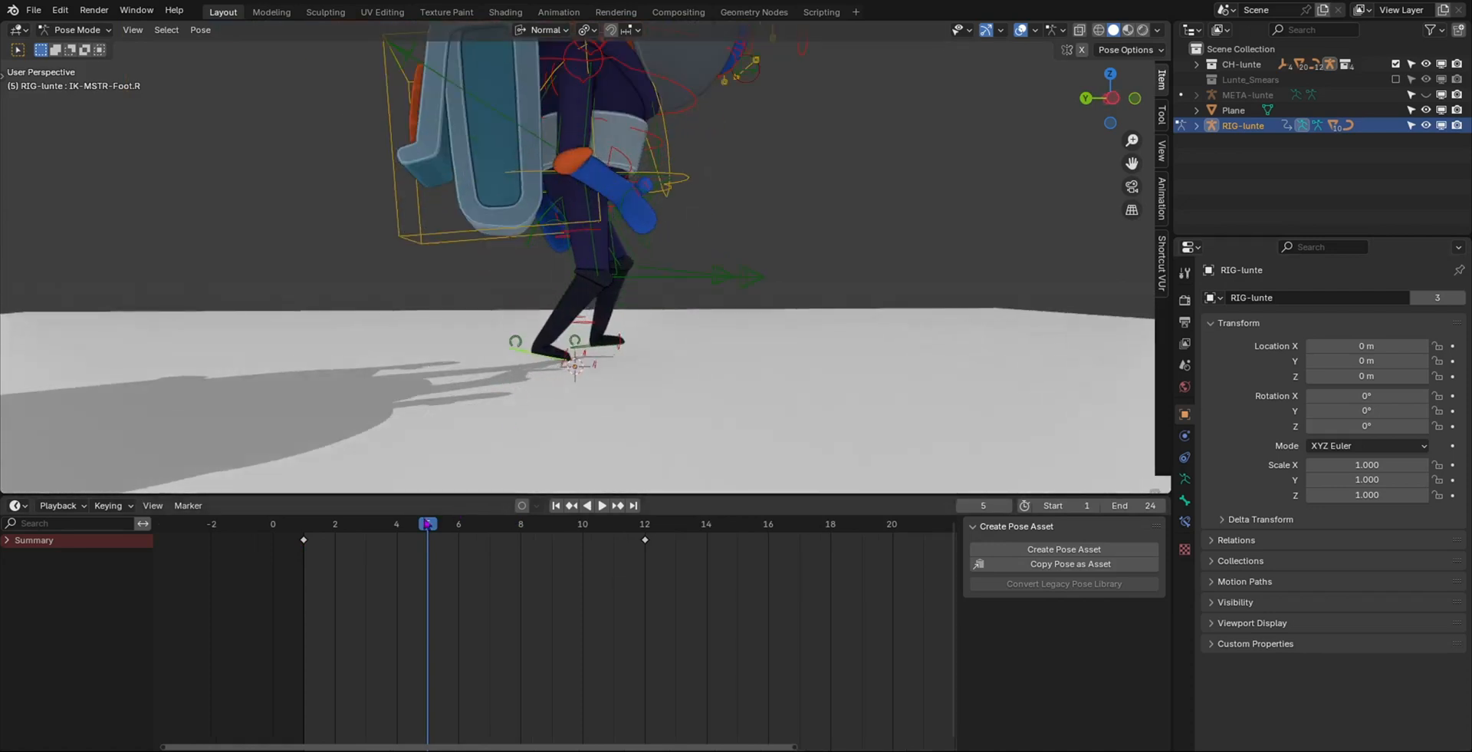
{"action": "left_click_drag", "start_coordinate": [428, 523], "coordinate": [305, 523]}
{"action": "key", "text": "space"}
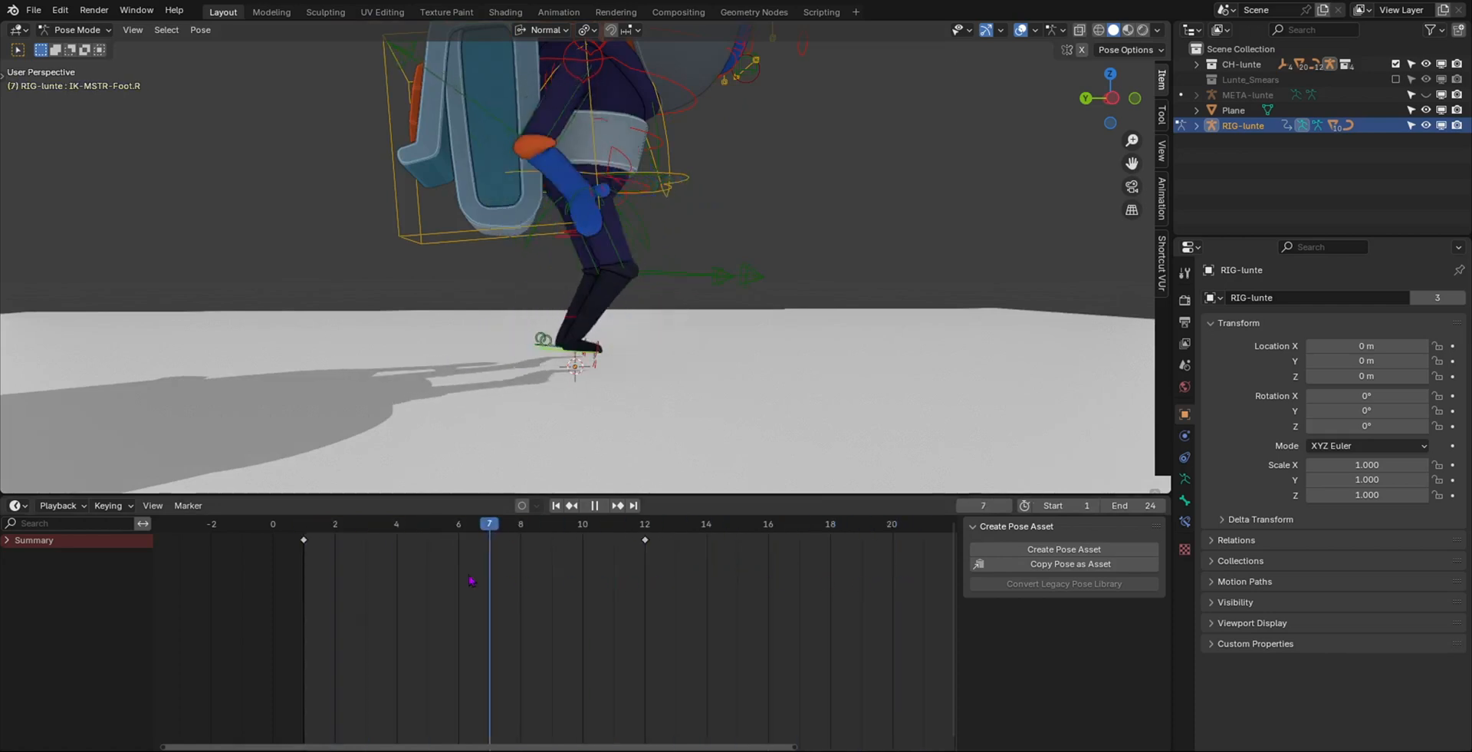
{"action": "key", "text": "space"}
{"action": "right_click_drag", "start_coordinate": [471, 580], "coordinate": [799, 584], "text": "shift"}
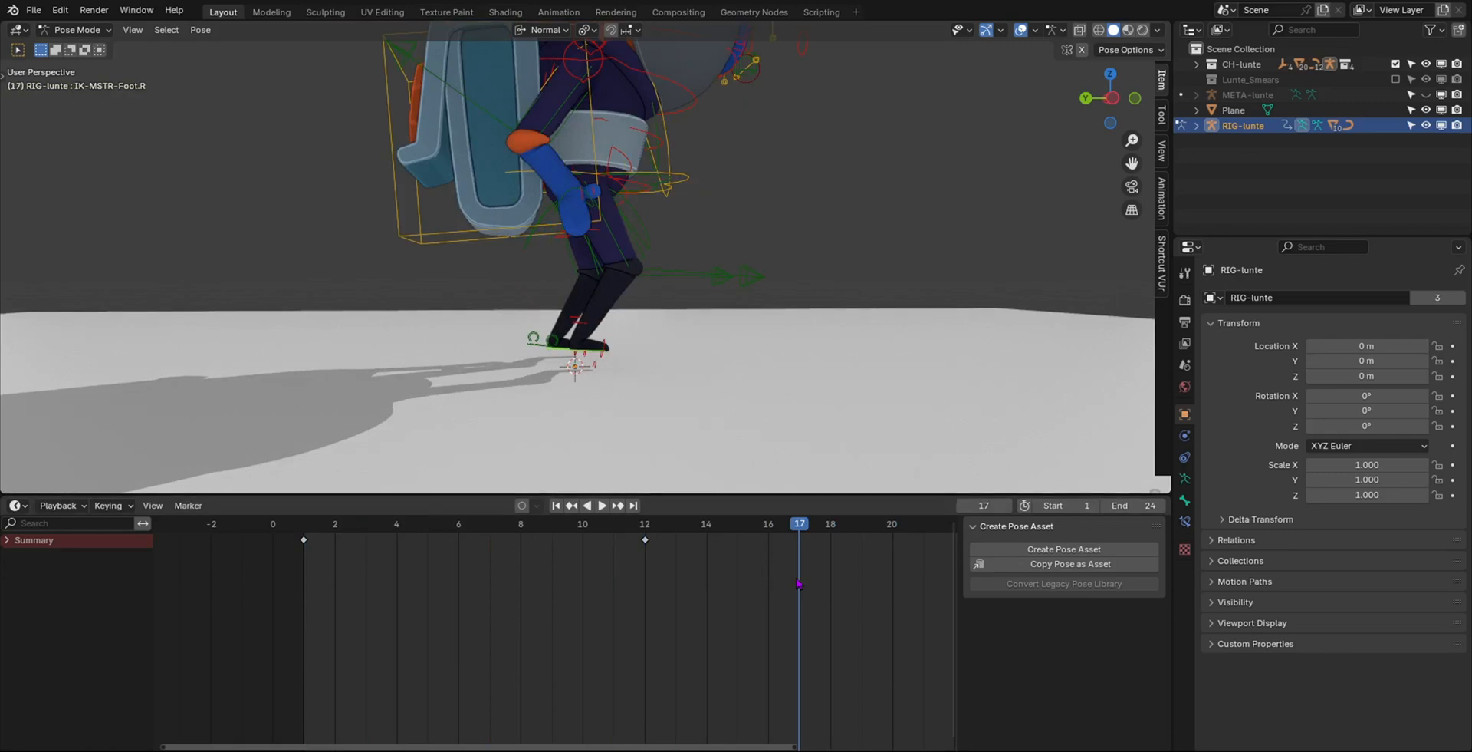
{"action": "key", "text": "space"}
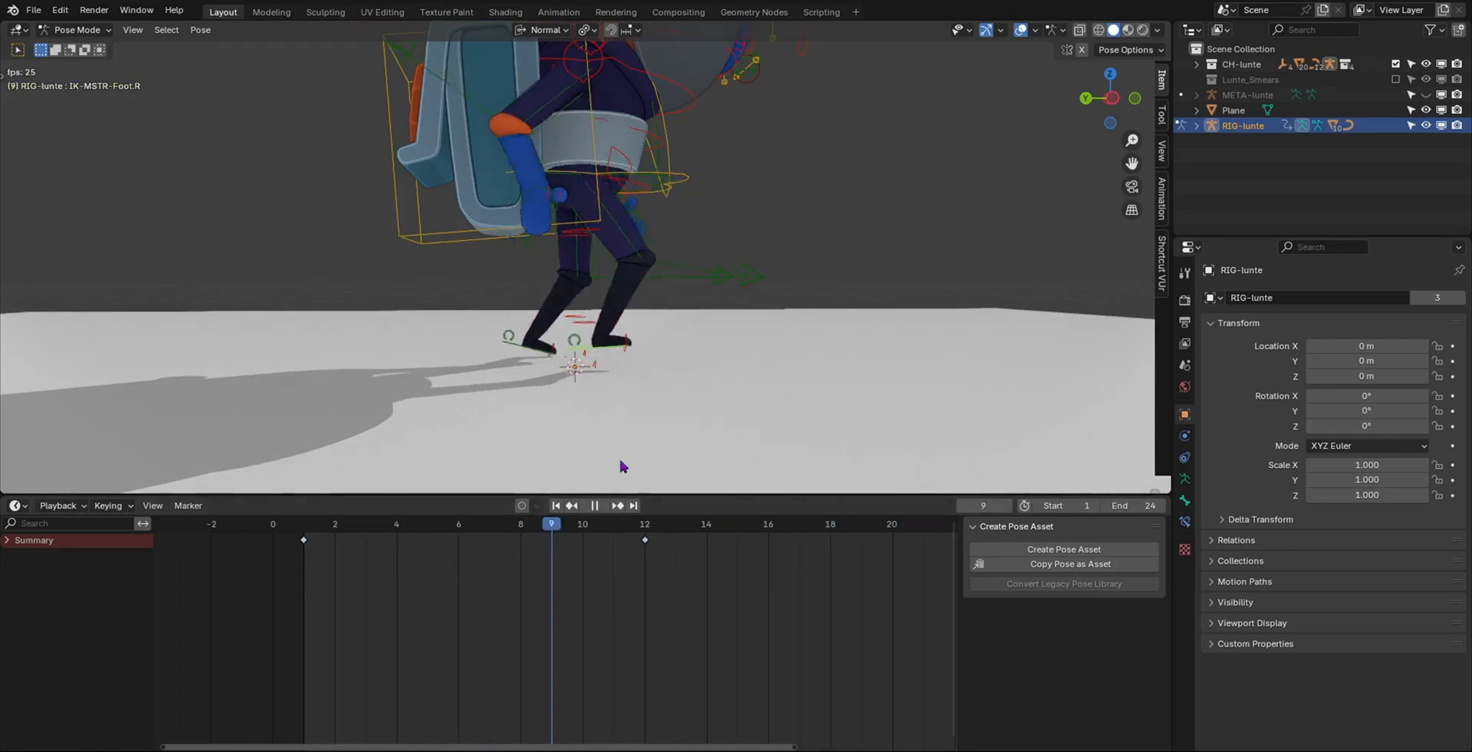
{"action": "scroll", "coordinate": [585, 351], "scroll_direction": "up", "scroll_amount": 7}
{"action": "scroll", "coordinate": [585, 351], "scroll_direction": "down", "scroll_amount": 5}
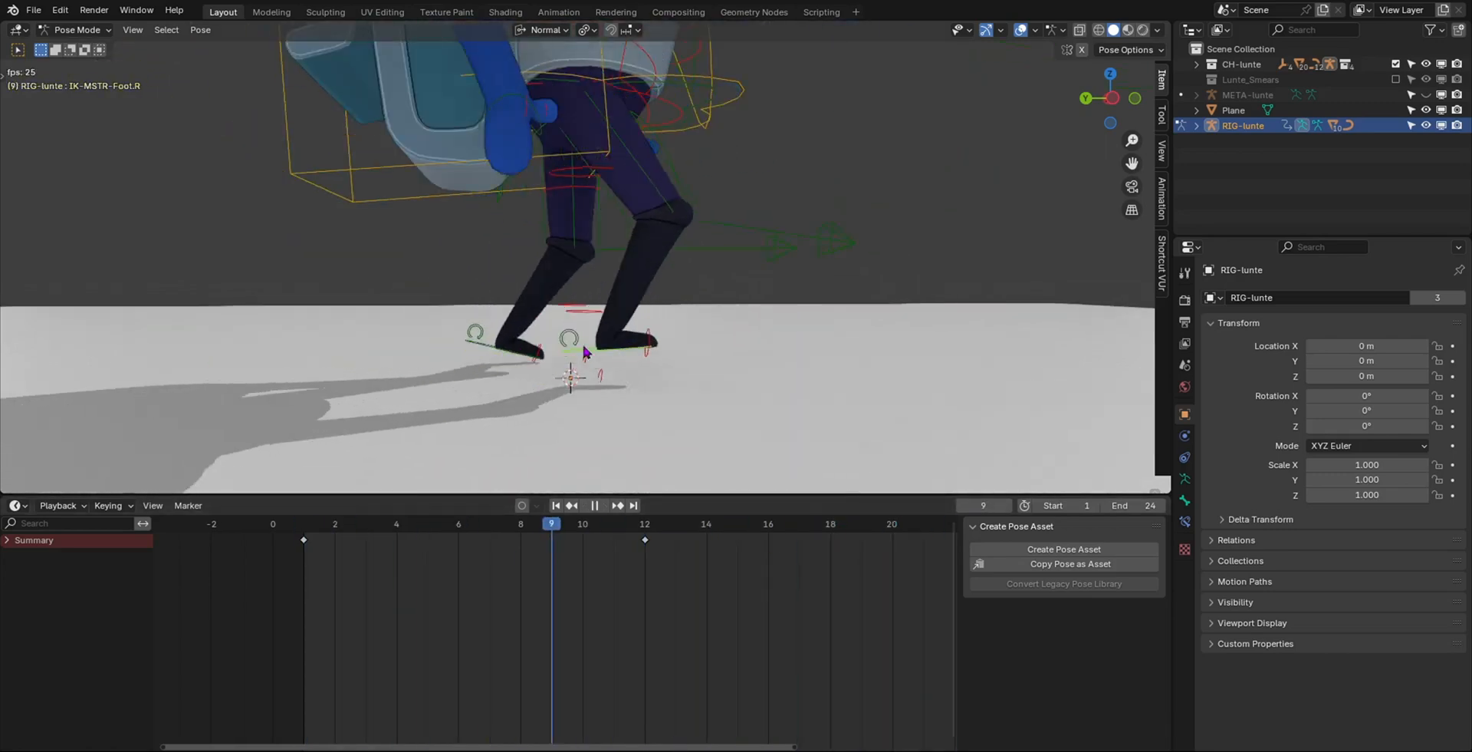
{"action": "scroll", "coordinate": [585, 351], "scroll_direction": "down", "scroll_amount": 5}
{"action": "key", "text": "space"}
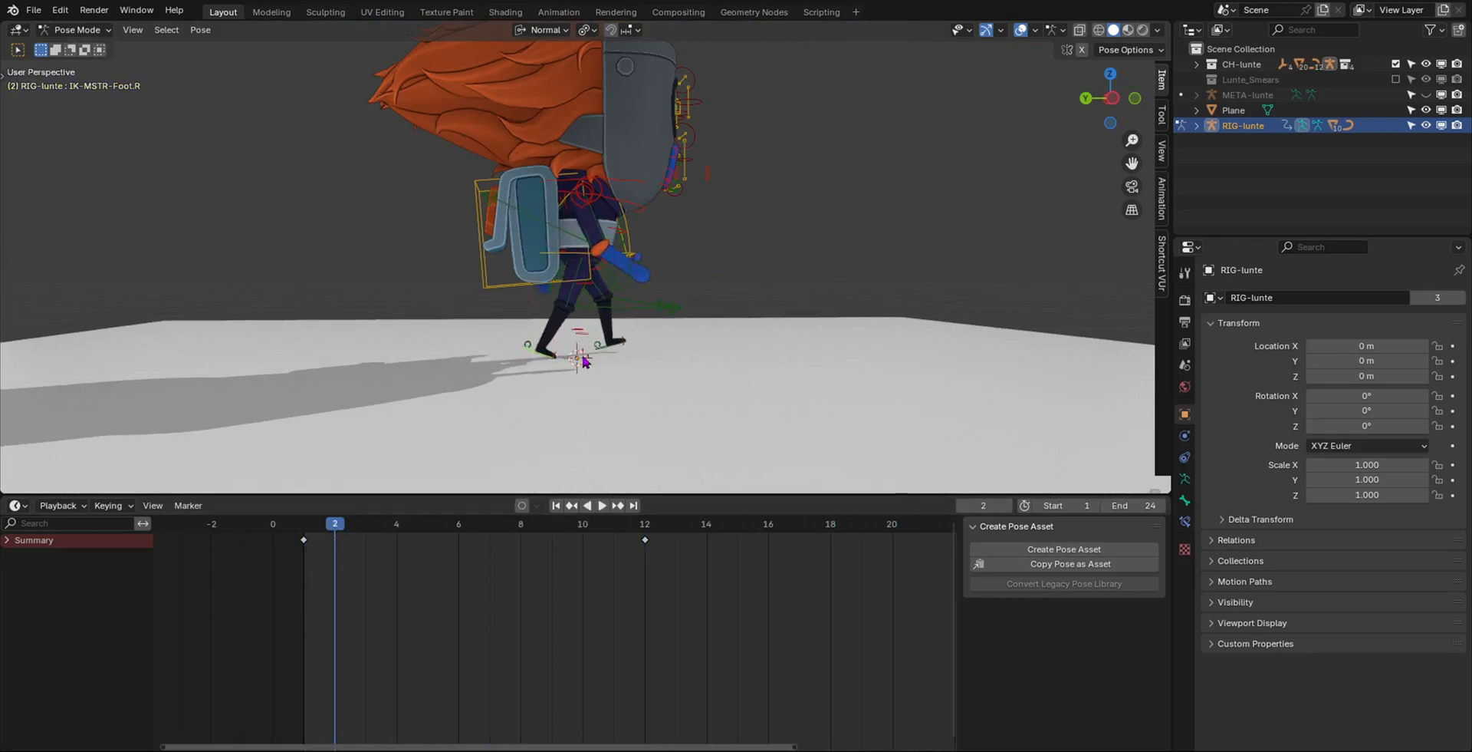
- Go to frame 3, raise the right foot's IK master control slightly off the ground and keyframe it
{"action": "scroll", "coordinate": [583, 360], "scroll_direction": "up", "scroll_amount": 5}
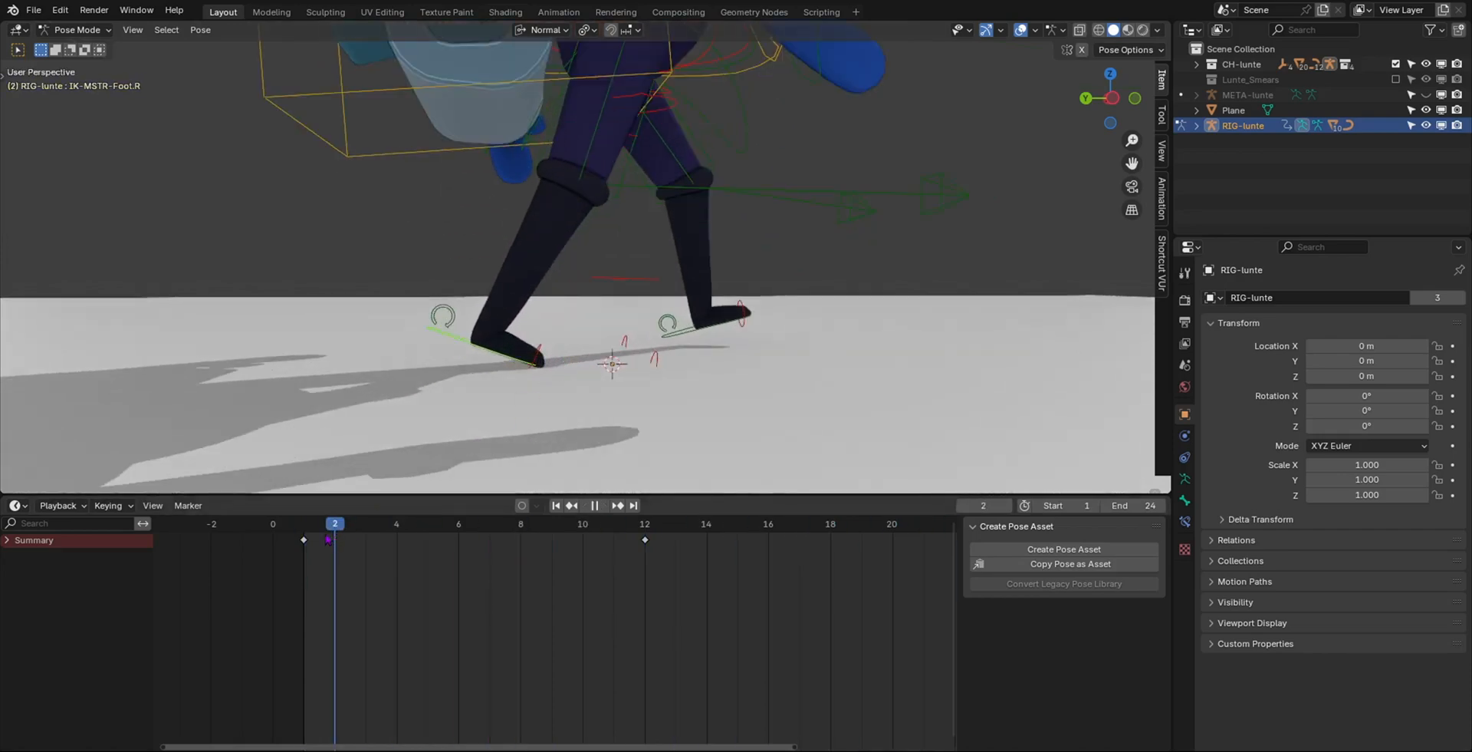
{"action": "key", "text": "Left"}
{"action": "scroll", "coordinate": [503, 329], "scroll_direction": "up", "scroll_amount": 2}
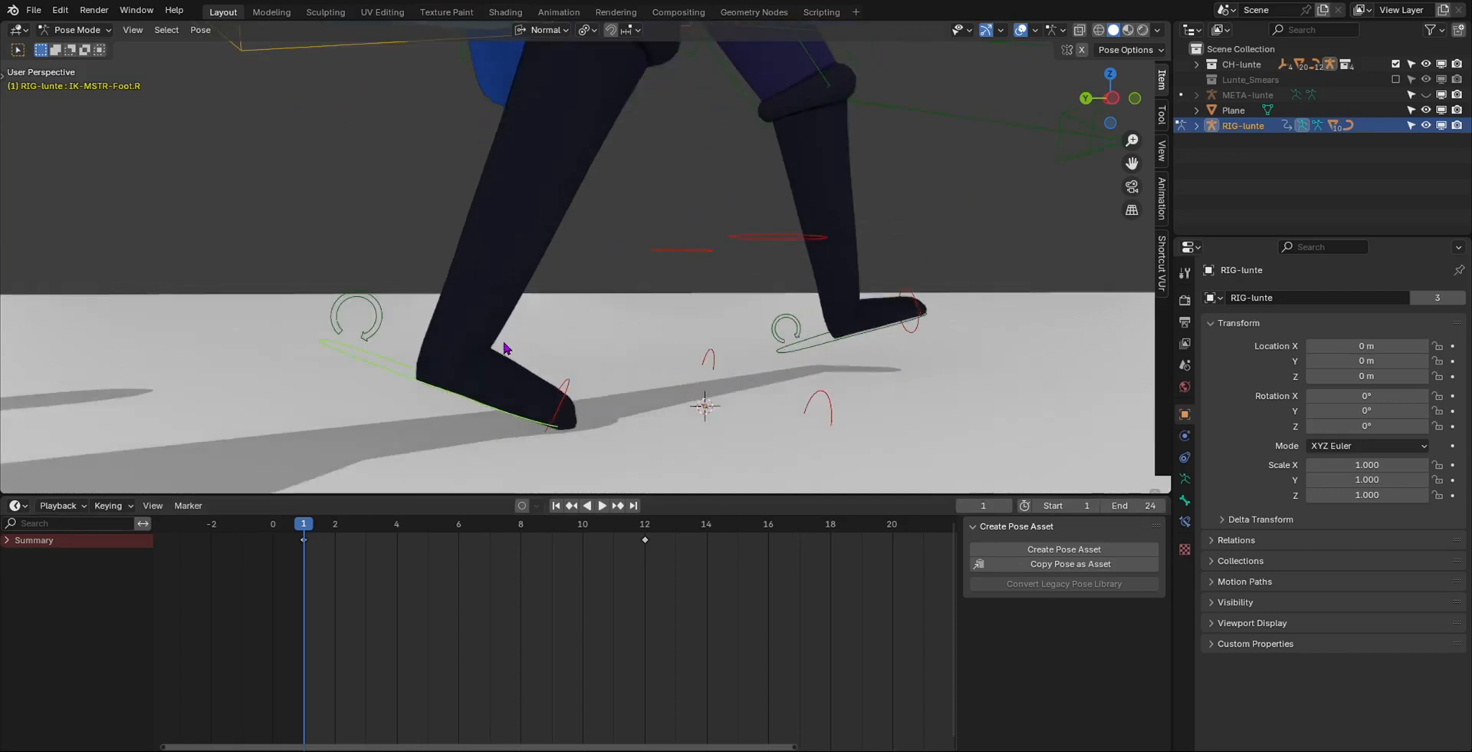
{"action": "left_click_drag", "start_coordinate": [305, 523], "coordinate": [367, 555]}
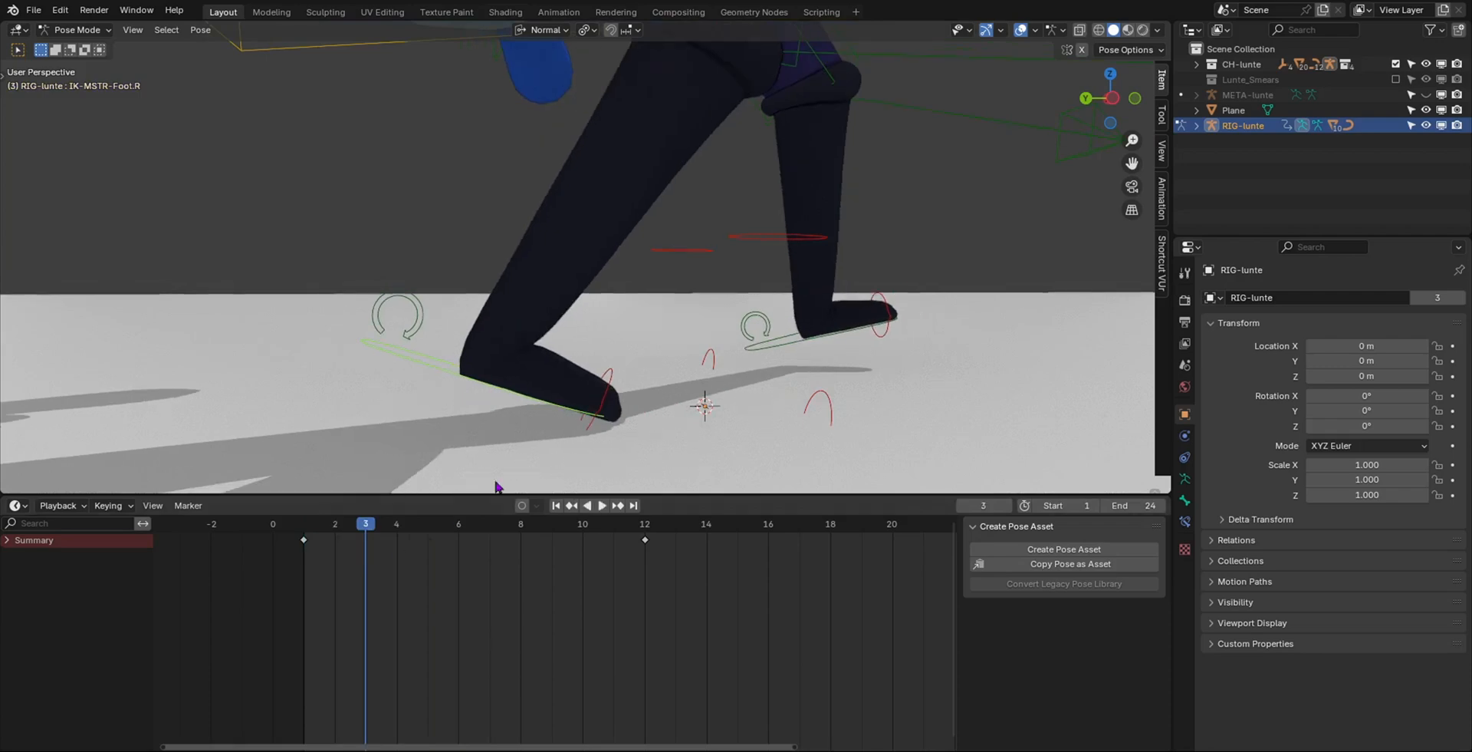
{"action": "left_click_drag", "start_coordinate": [587, 415], "coordinate": [603, 345]}
{"action": "mouse_move", "coordinate": [603, 345]}
{"action": "middle_mouse_down"}
{"action": "mouse_move", "coordinate": [457, 345]}
{"action": "mouse_move", "coordinate": [608, 362]}
{"action": "middle_mouse_up"}
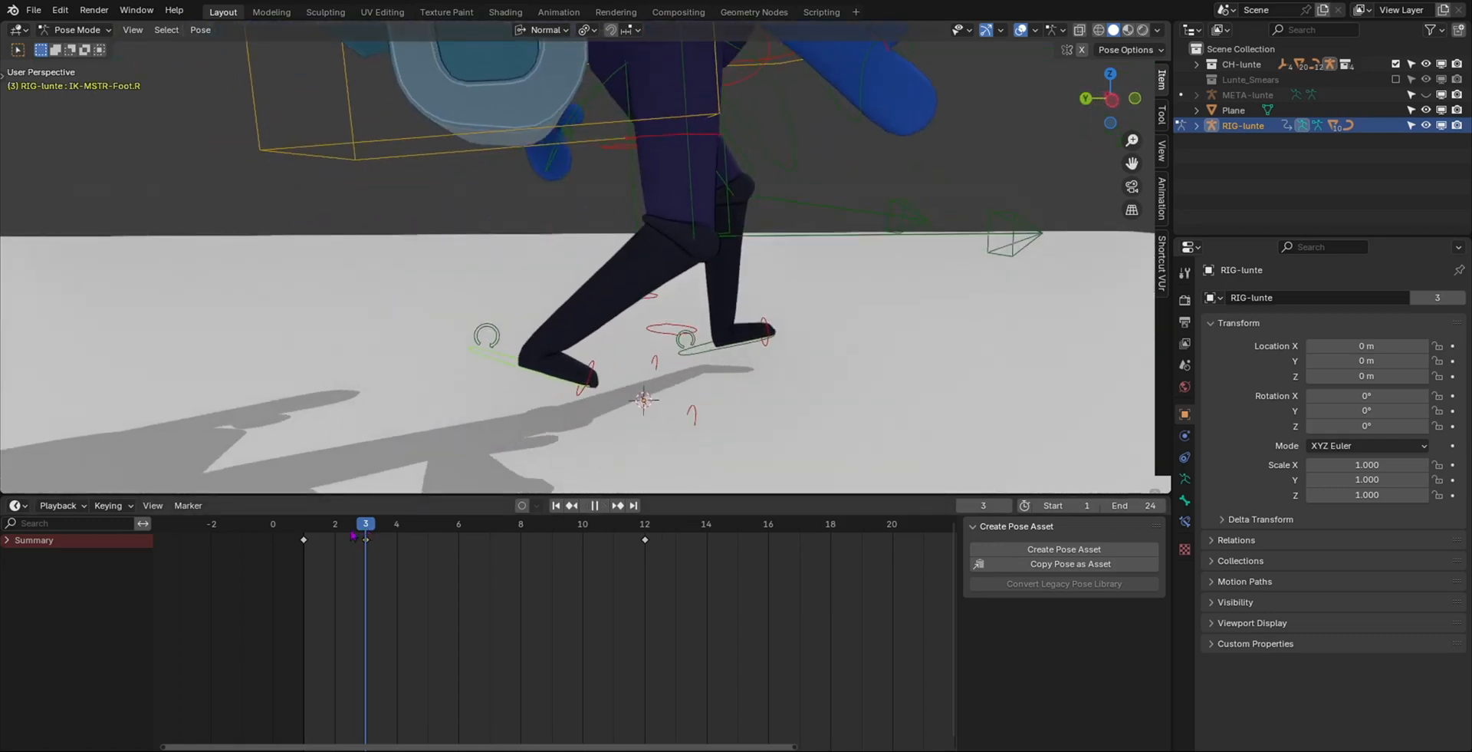
- Tilt the right foot's IK master control toe-up, lower its heel to the ground, keyframe it at frame 13 and shift that keyframe to frame 14
{"action": "left_click_drag", "start_coordinate": [353, 535], "coordinate": [681, 532]}
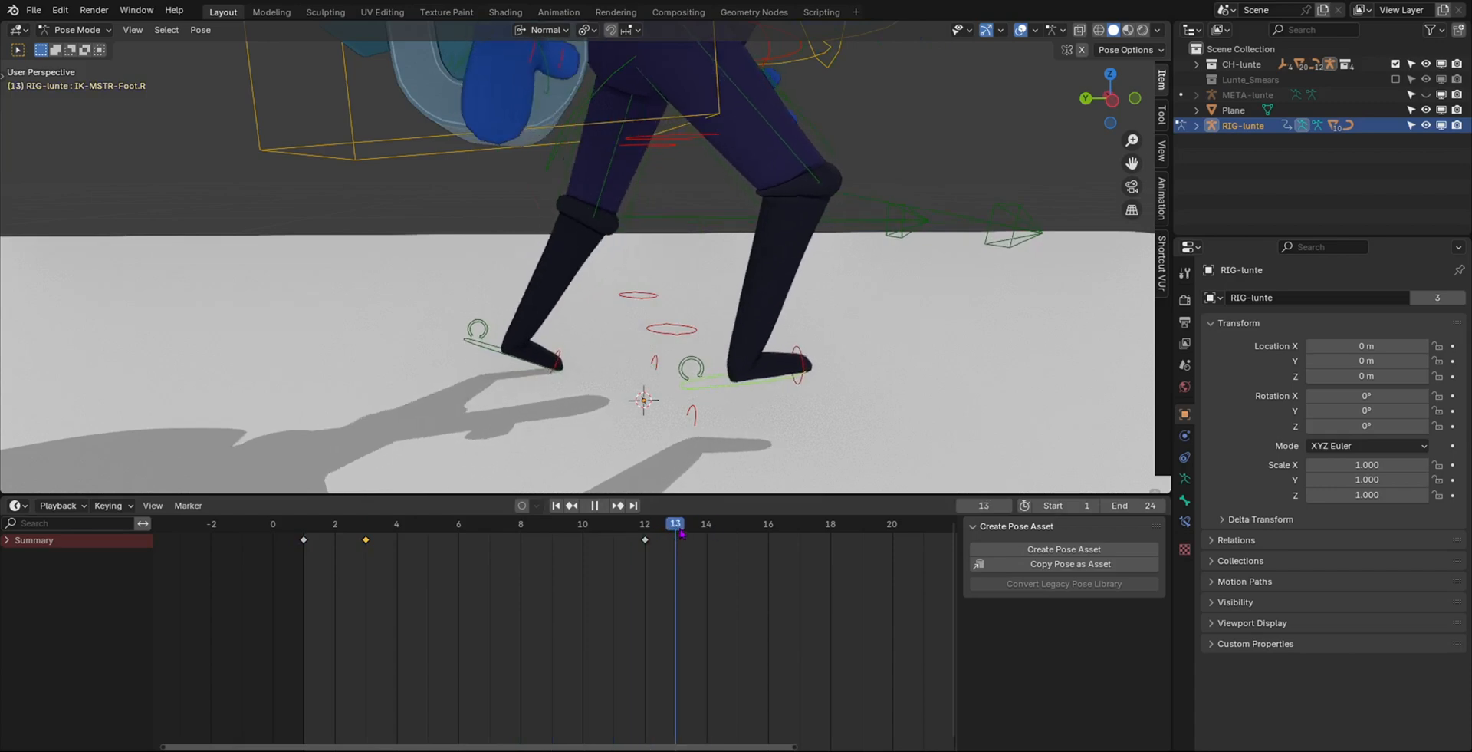
{"action": "middle_click_drag", "start_coordinate": [765, 427], "coordinate": [776, 397]}
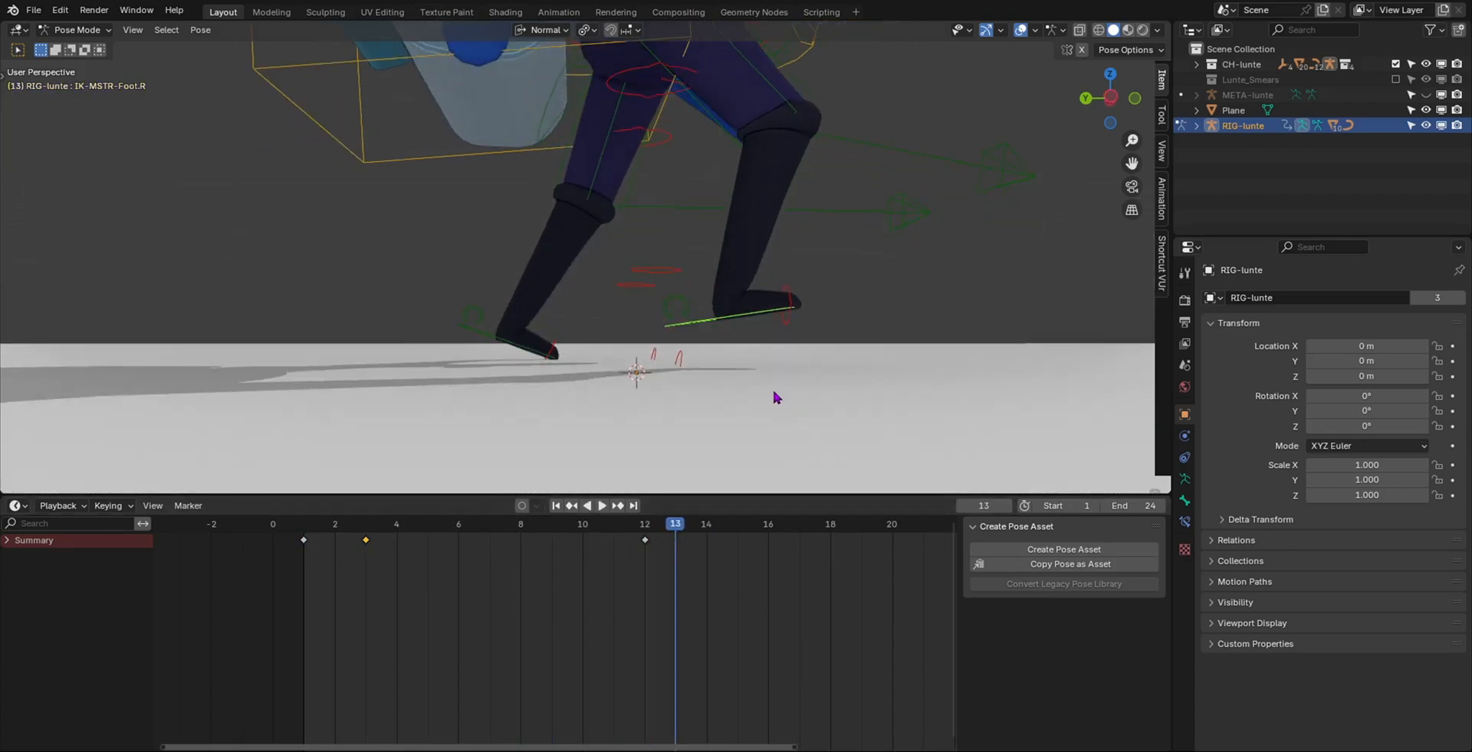
{"action": "key", "text": "r"}
{"action": "left_click", "coordinate": [858, 355]}
{"action": "key", "text": "g"}
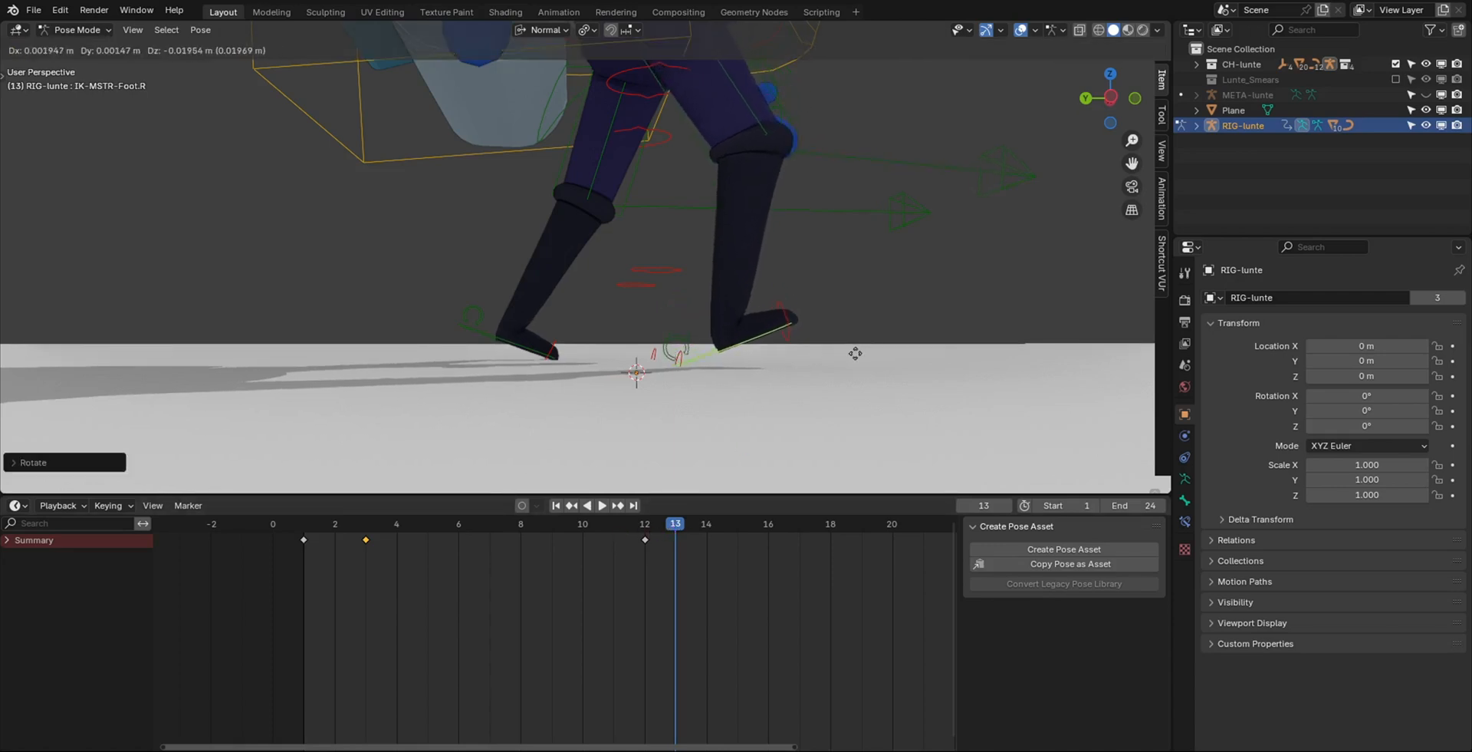
{"action": "left_click", "coordinate": [850, 371]}
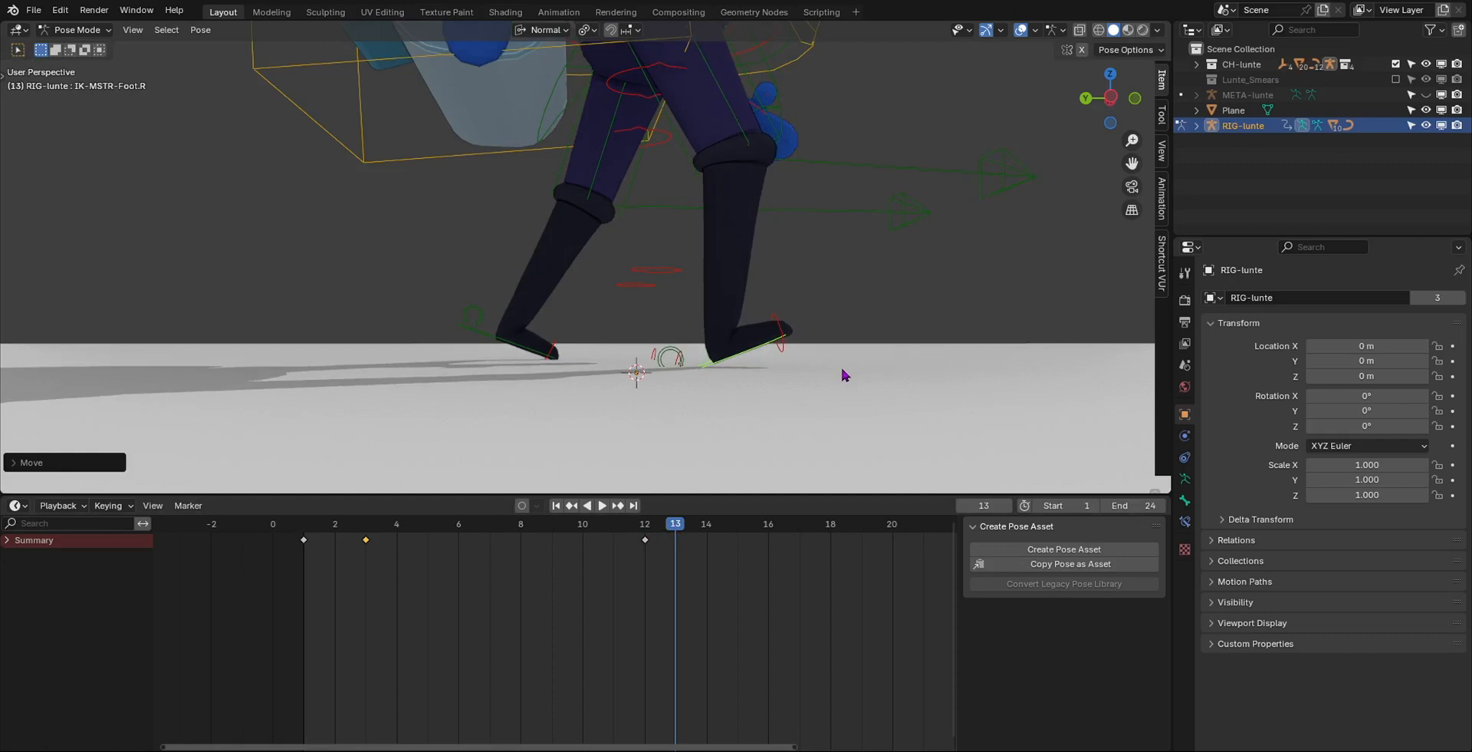
{"action": "key", "text": "i"}
{"action": "mouse_move", "coordinate": [674, 537]}
{"action": "left_mouse_down"}
{"action": "mouse_move", "coordinate": [273, 564]}
{"action": "mouse_move", "coordinate": [670, 544]}
{"action": "mouse_move", "coordinate": [654, 546]}
{"action": "left_mouse_up"}
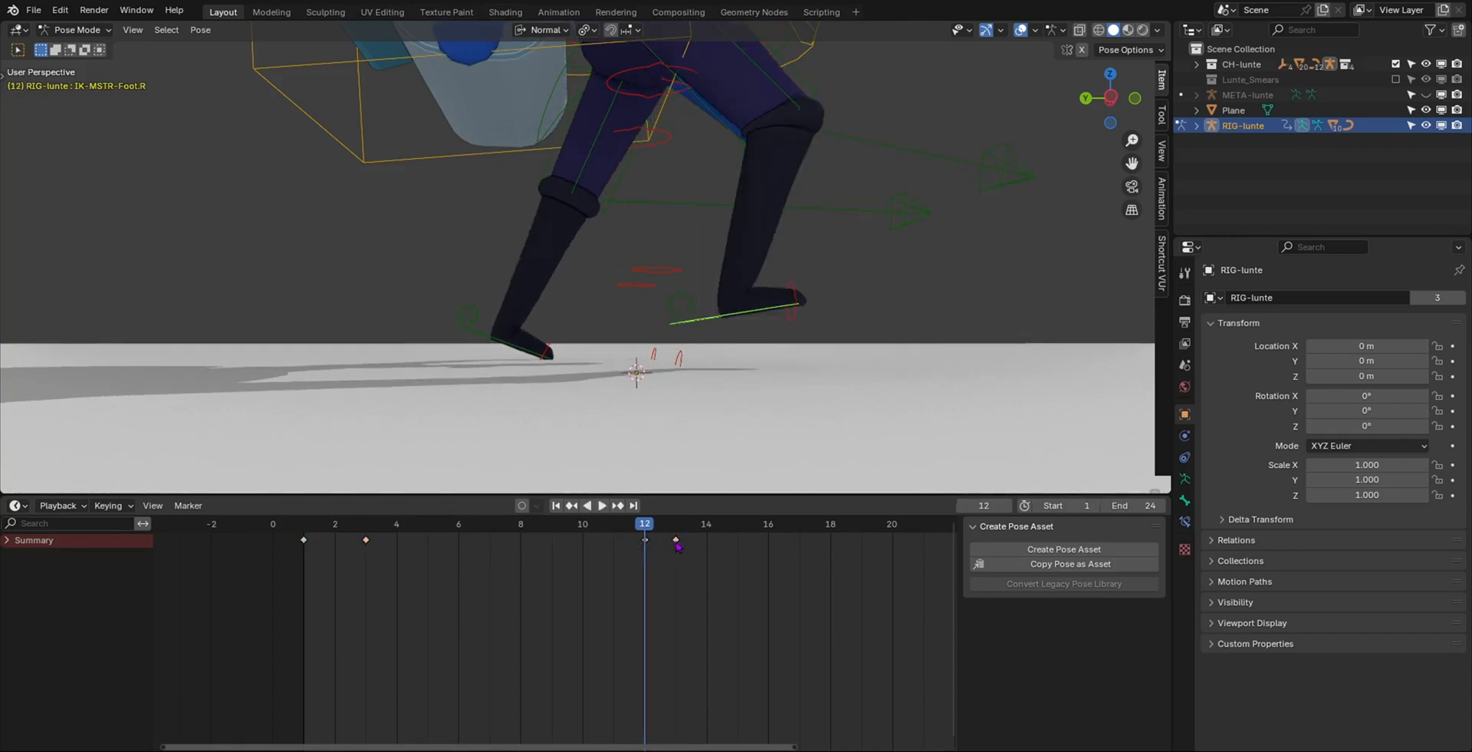
{"action": "left_click_drag", "start_coordinate": [676, 539], "coordinate": [706, 541]}
- At frame 16, rotate the right foot's IK master control flat, lower it onto the ground and keyframe it
{"action": "key", "text": "space"}
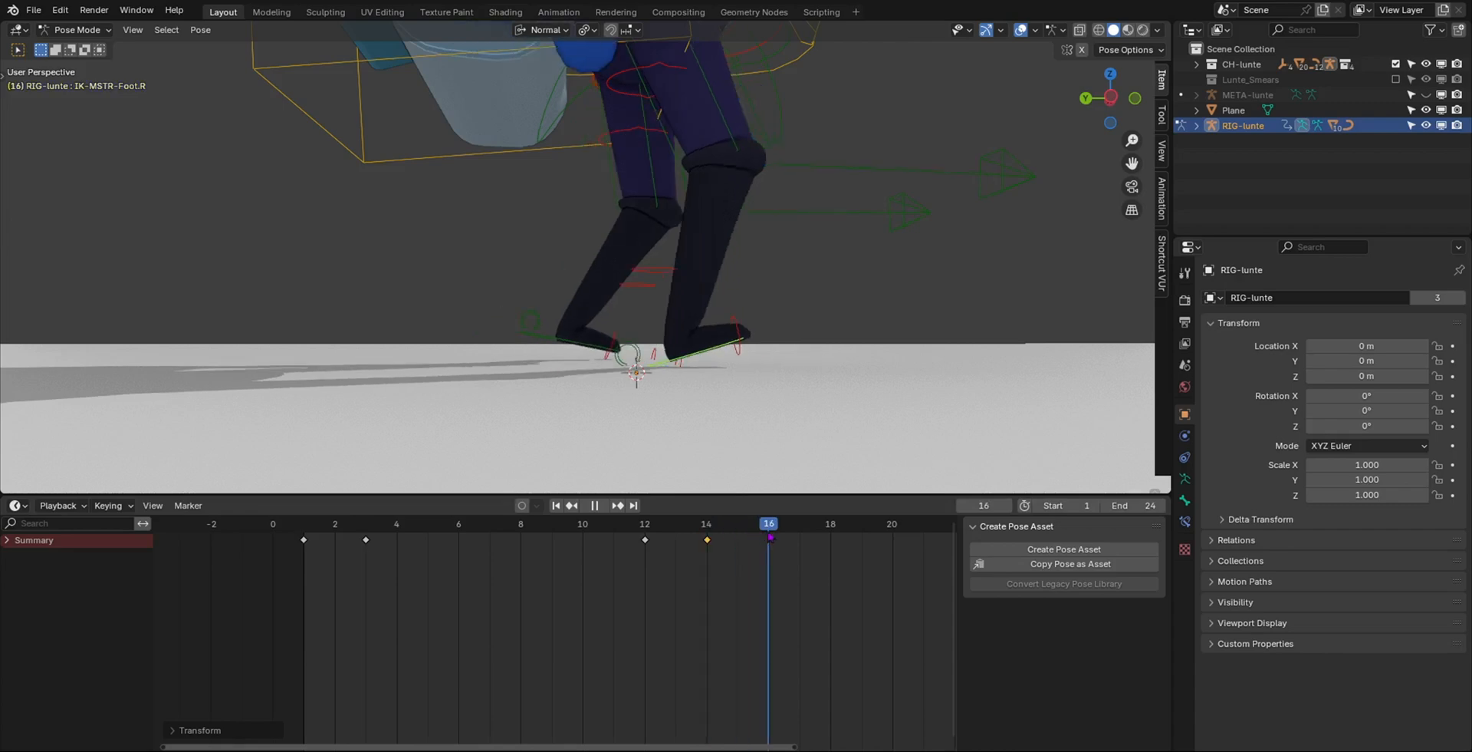
{"action": "key", "text": "space"}
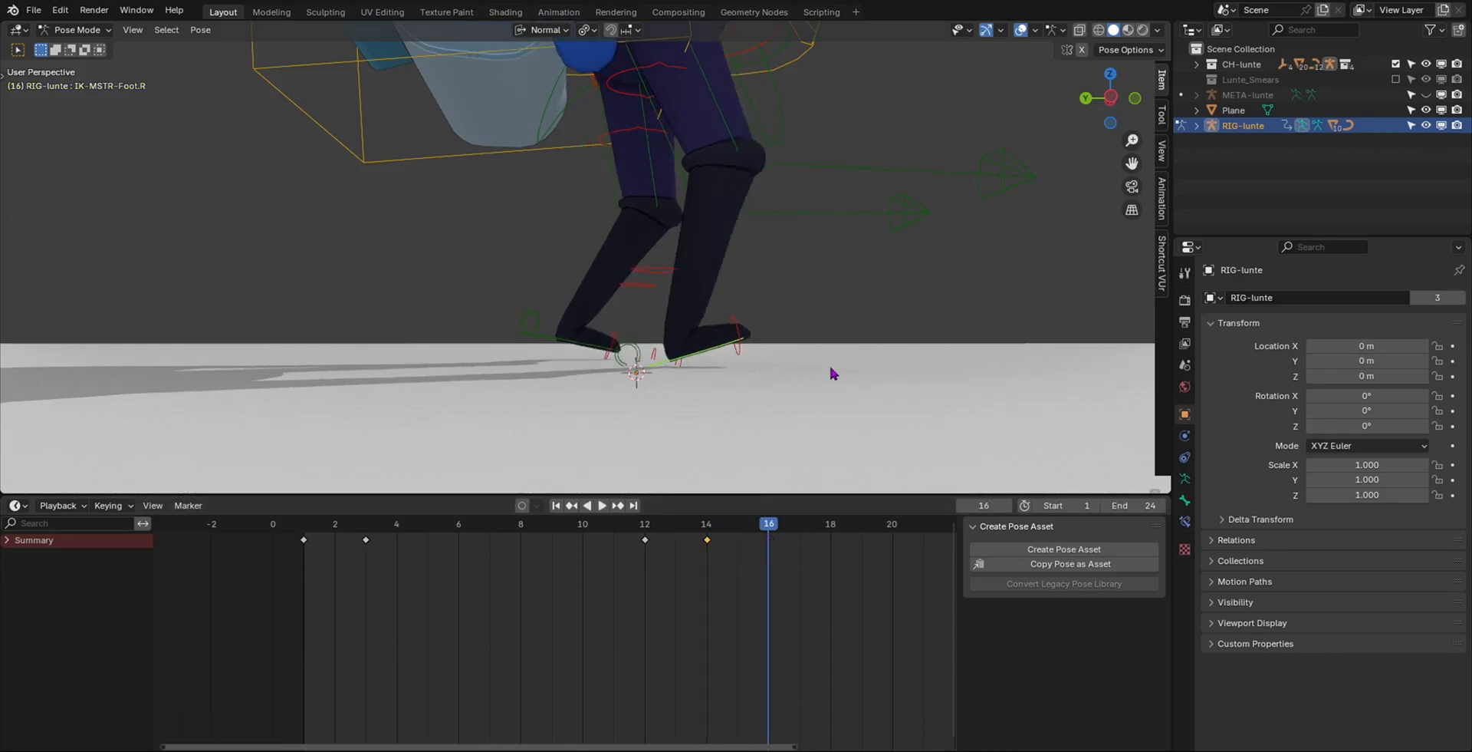
{"action": "key", "text": "r"}
{"action": "left_click", "coordinate": [823, 411]}
{"action": "key", "text": "g"}
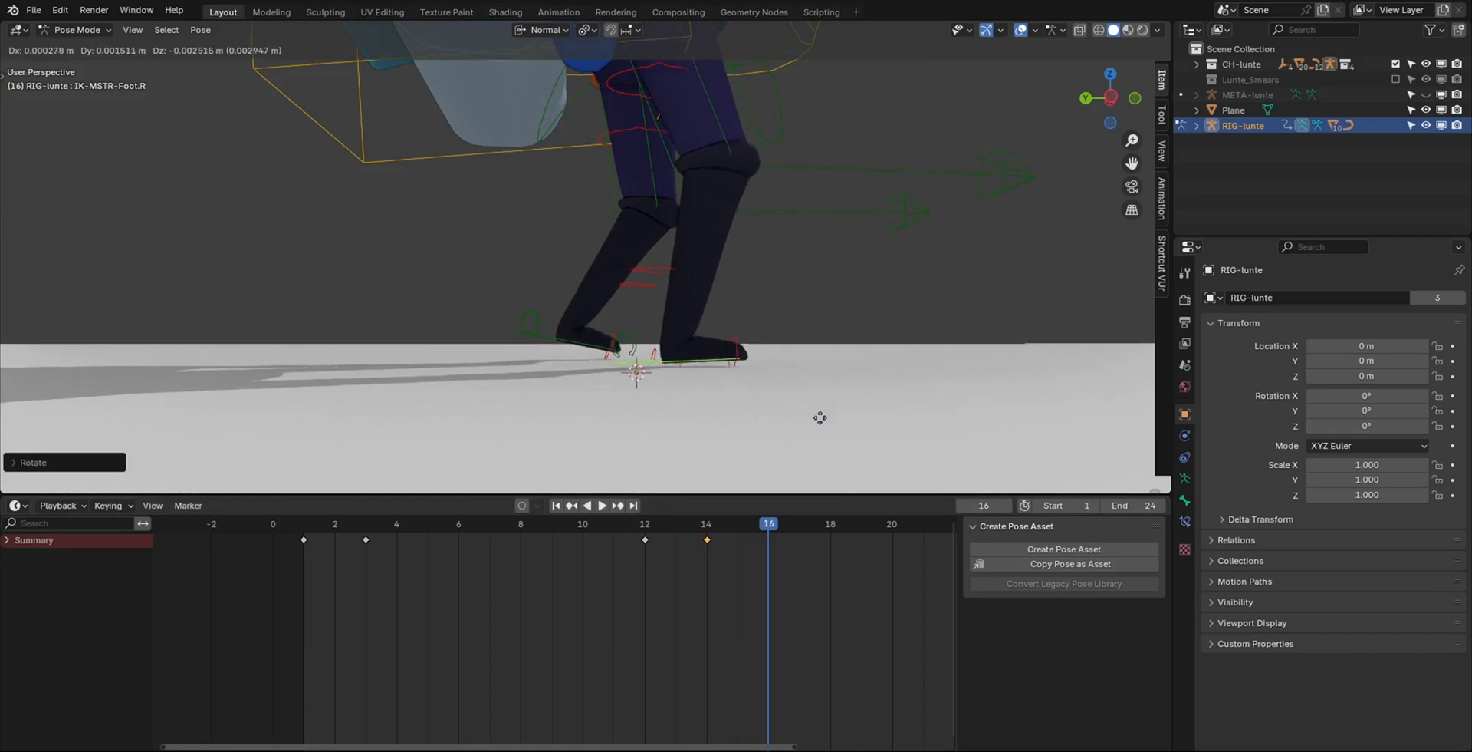
{"action": "left_click", "coordinate": [811, 420]}
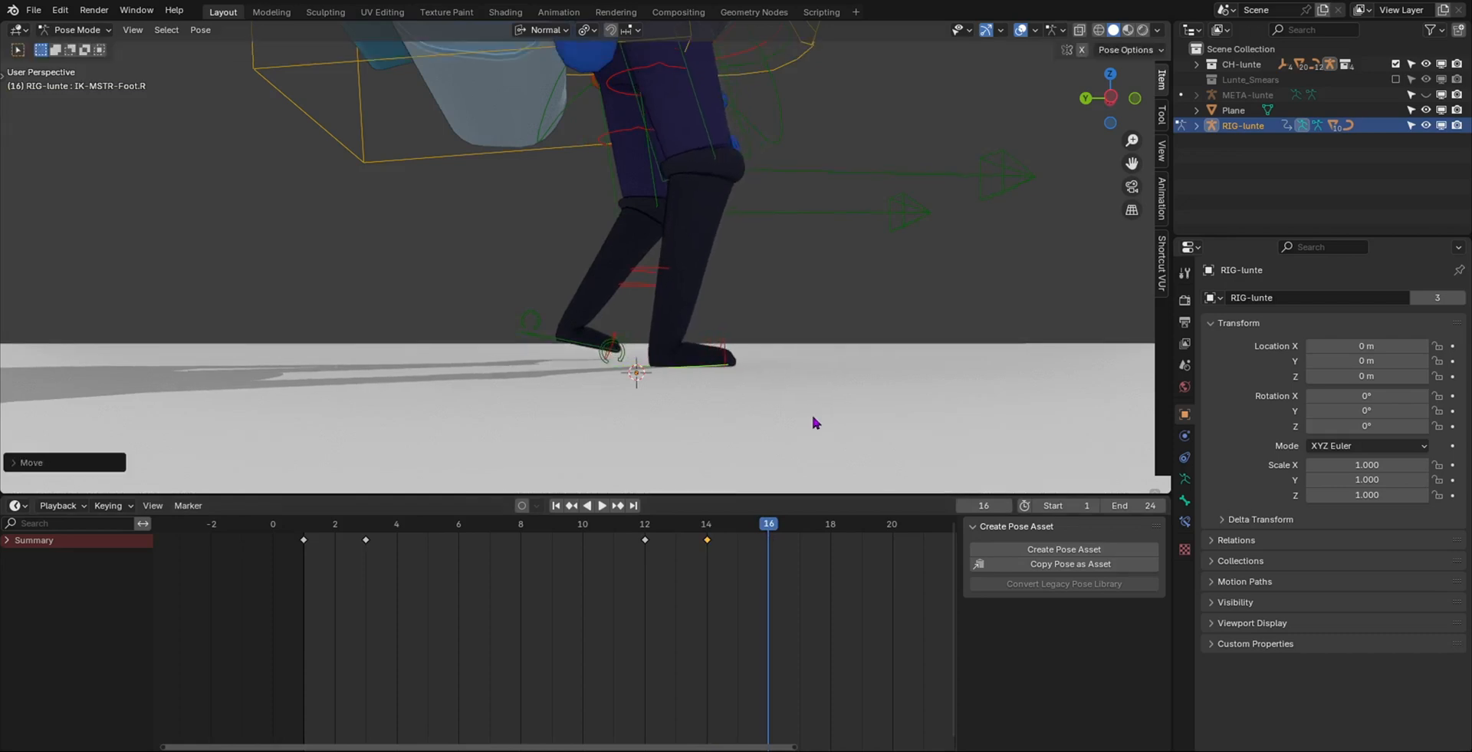
{"action": "key", "text": "i"}
- At frame 15, raise the right foot's IK master control about 0.005 m and keyframe it
{"action": "key", "text": "ctrl+shift+space"}
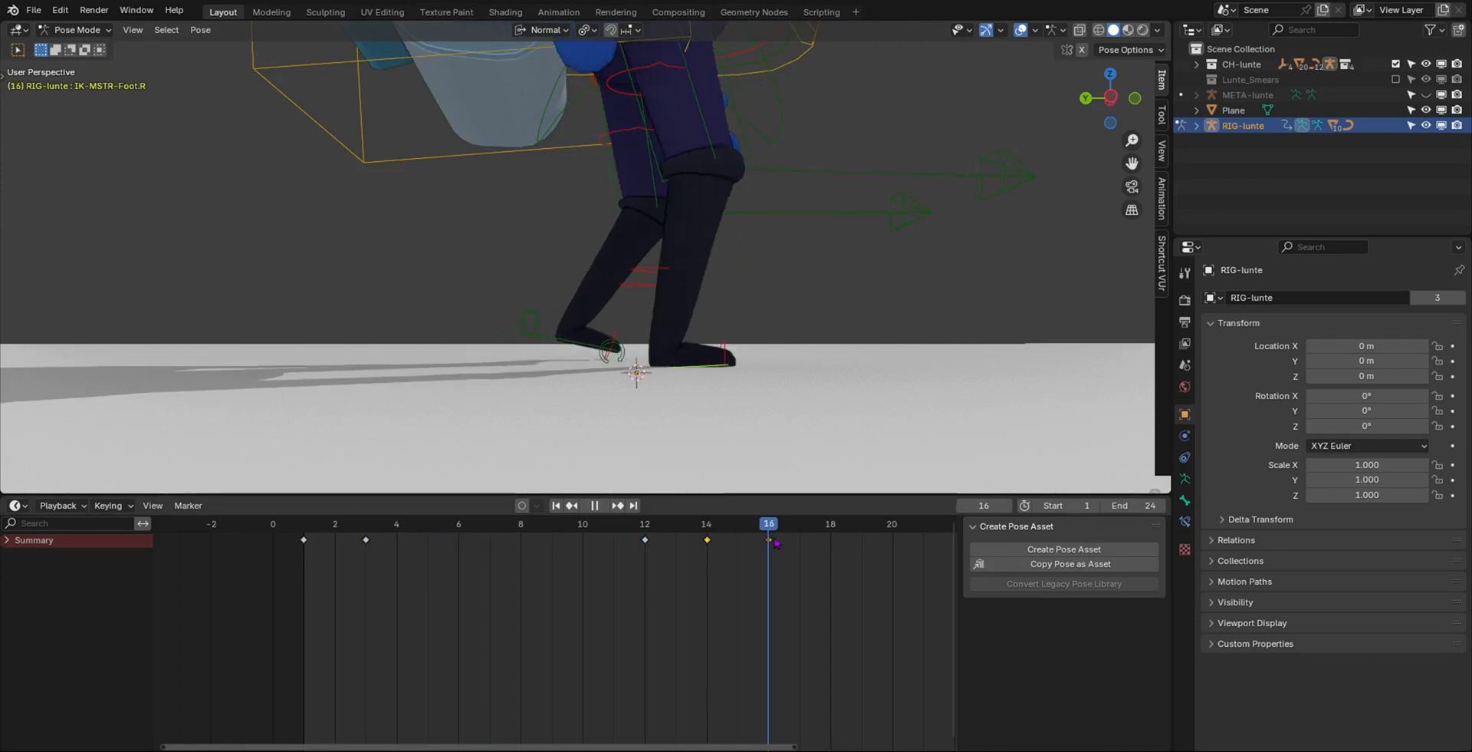
{"action": "left_click_drag", "start_coordinate": [825, 543], "coordinate": [774, 549]}
{"action": "left_click_drag", "start_coordinate": [761, 550], "coordinate": [730, 554]}
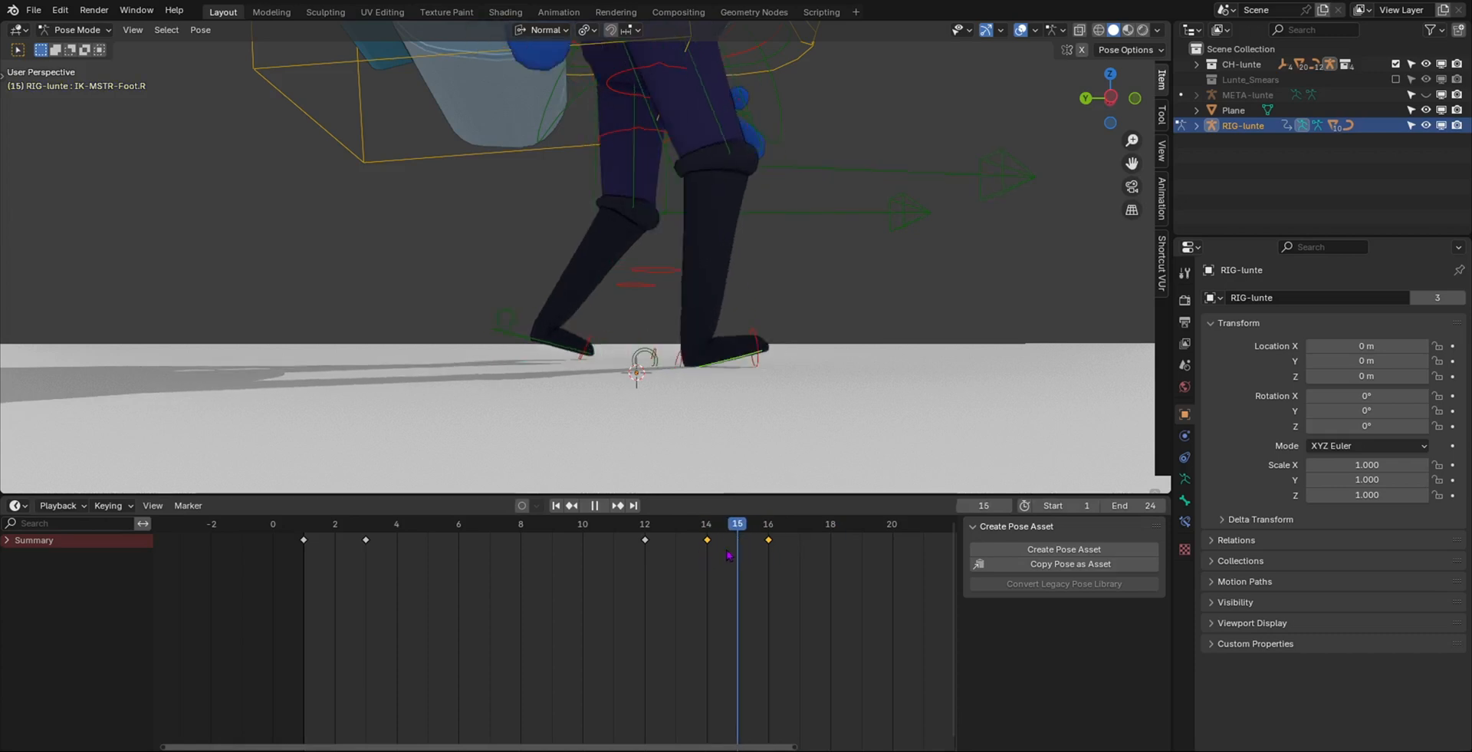
{"action": "key", "text": "g"}
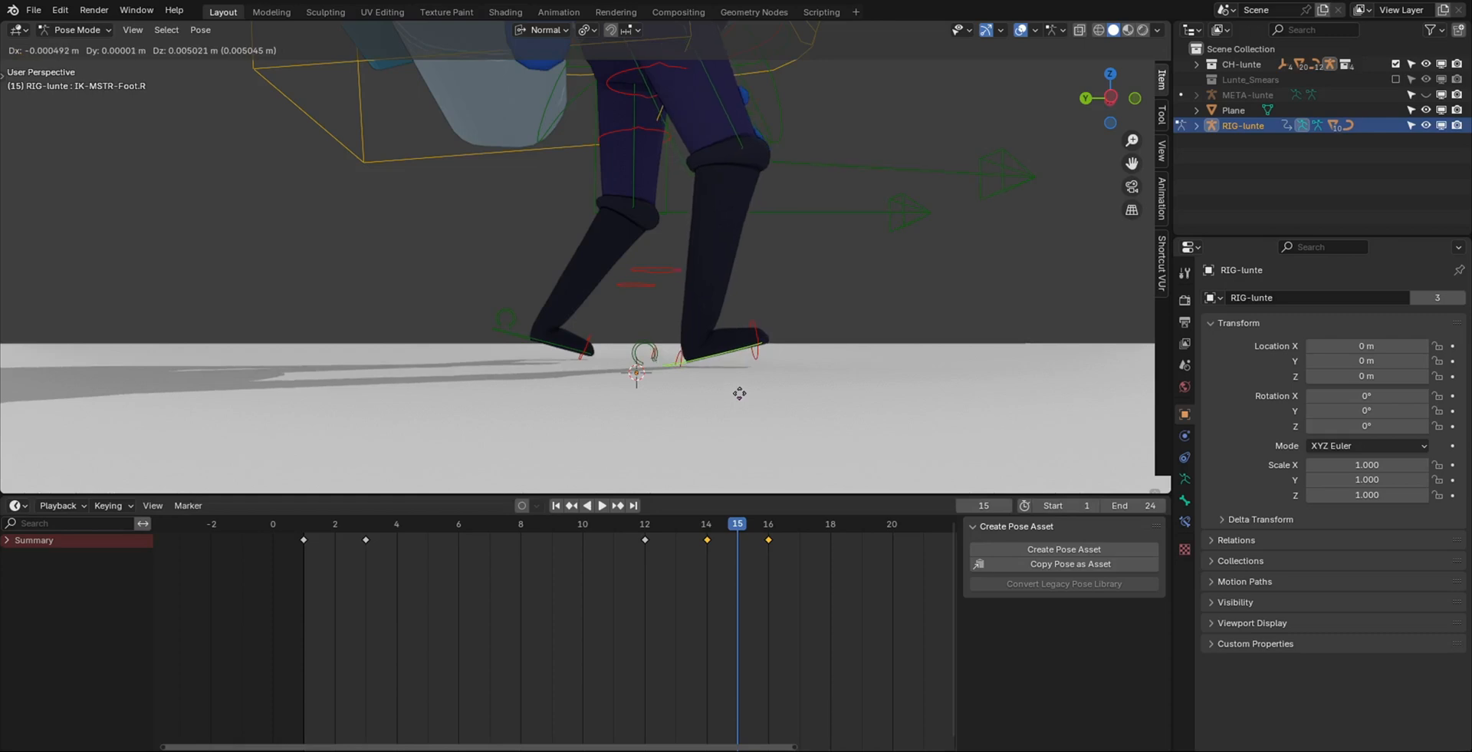
{"action": "left_click", "coordinate": [739, 391]}
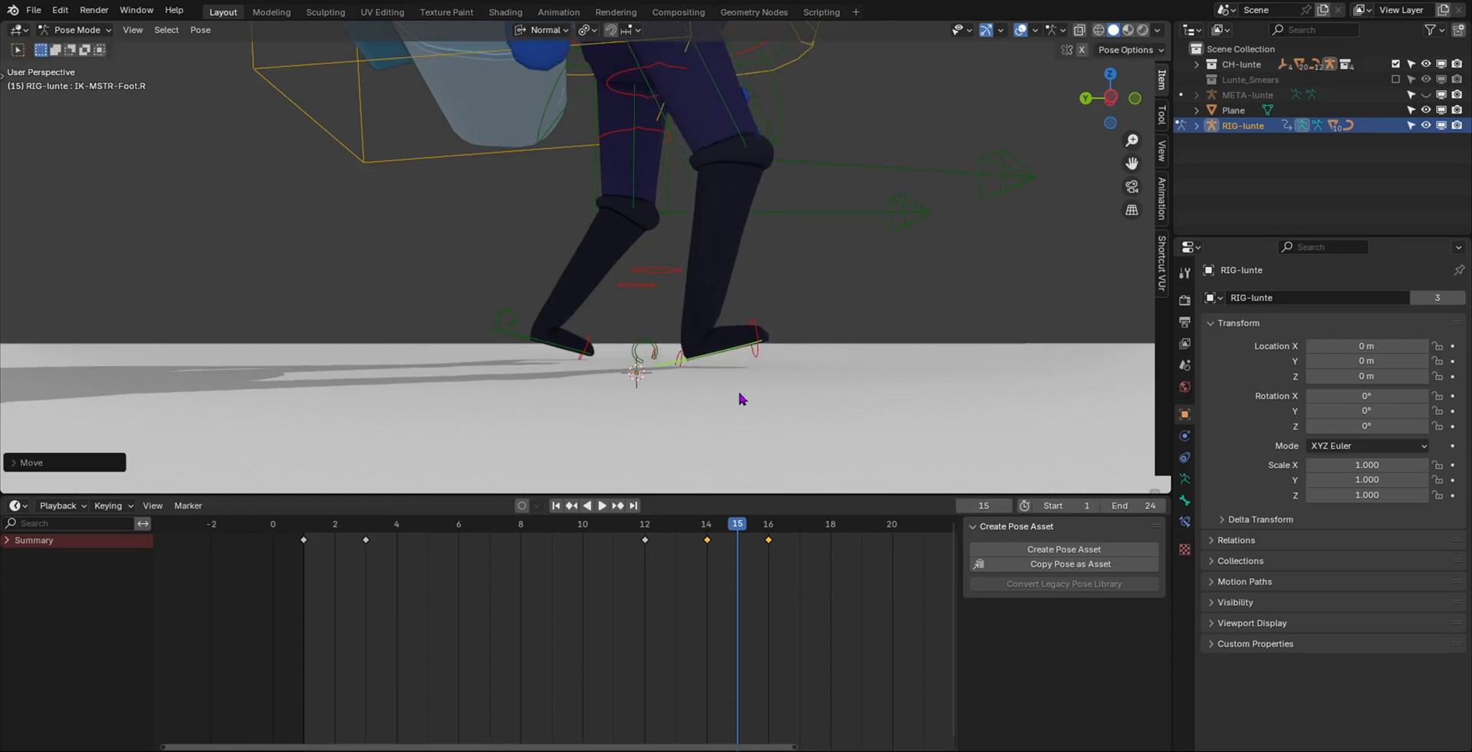
- At frame 17, rotate the right foot's IK master control level, raise it about 0.003 m and keyframe it
{"action": "key", "text": "space"}
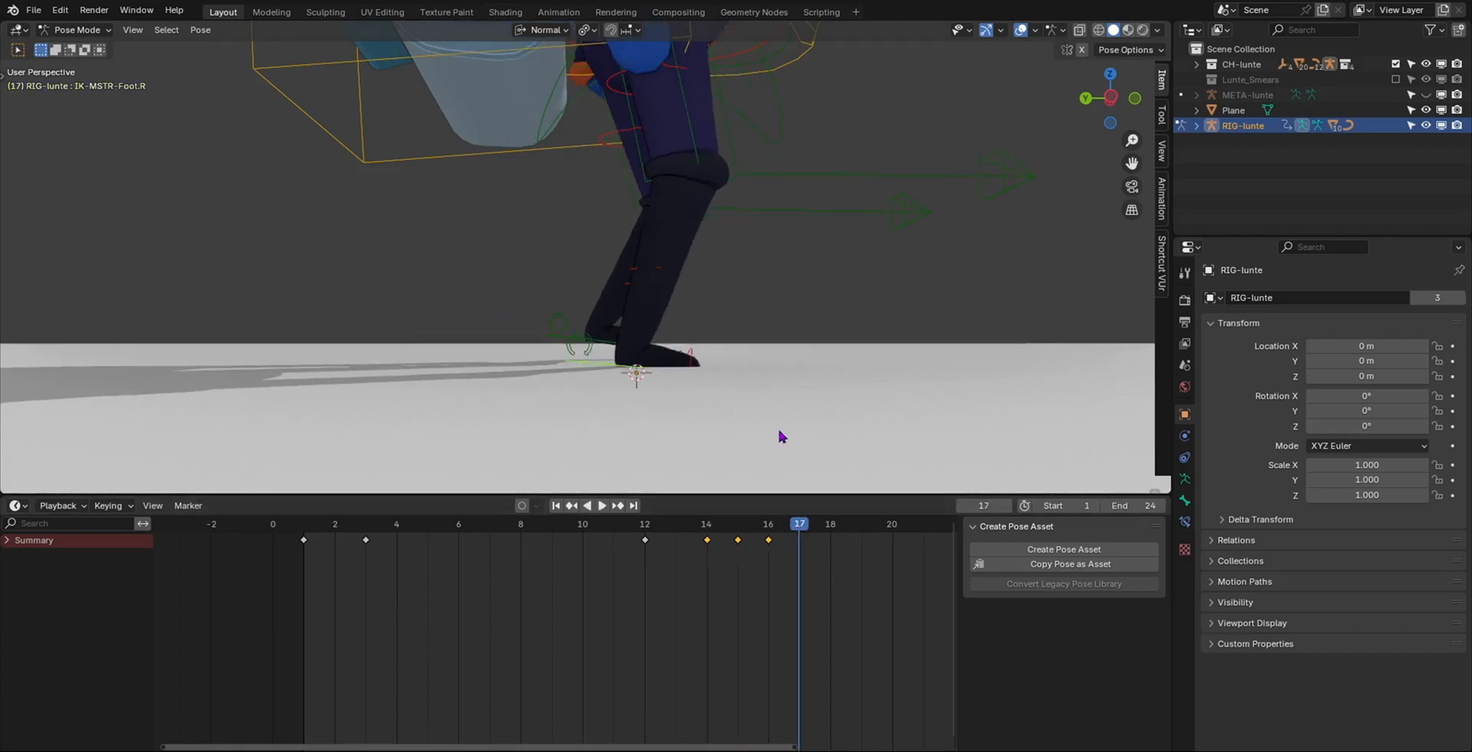
{"action": "key", "text": "r"}
{"action": "left_click", "coordinate": [789, 408]}
{"action": "key", "text": "g"}
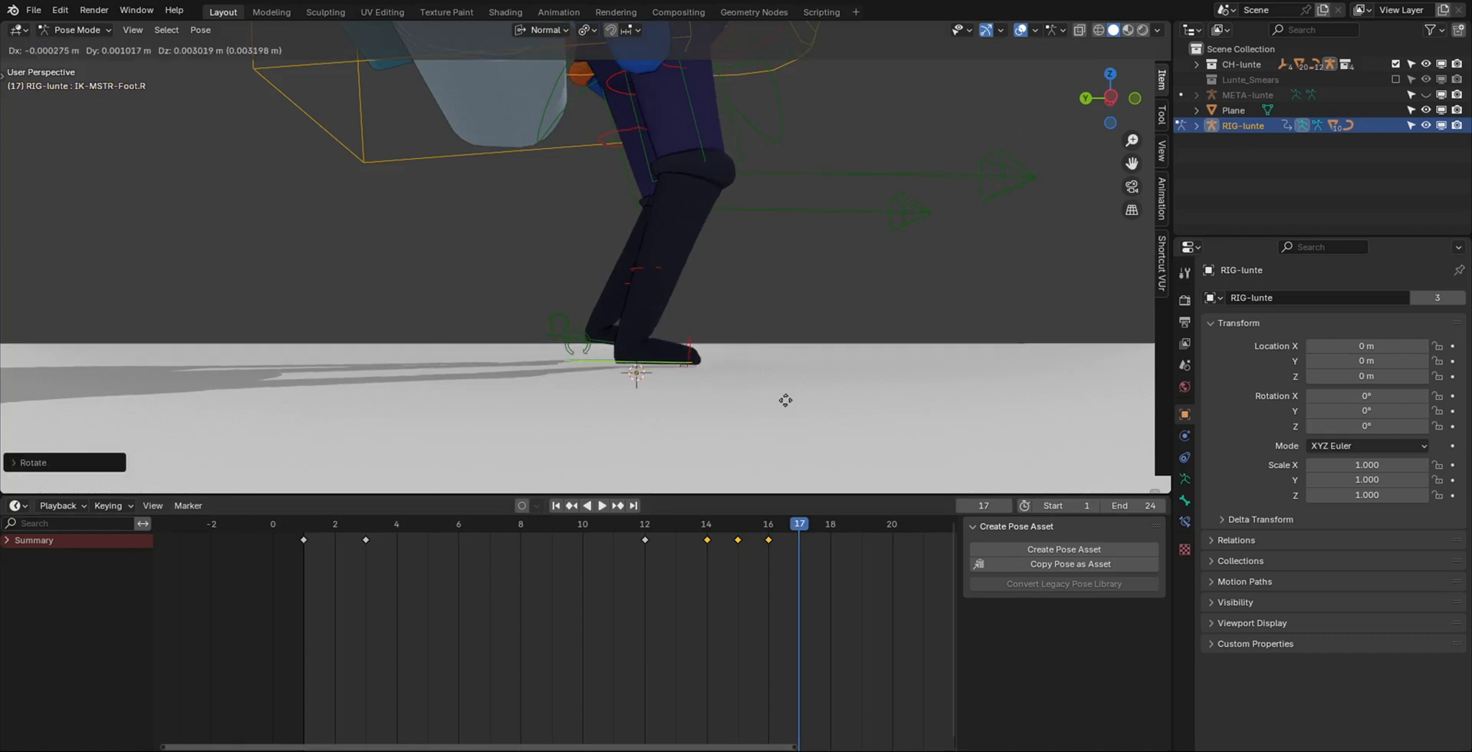
{"action": "left_click", "coordinate": [786, 399]}
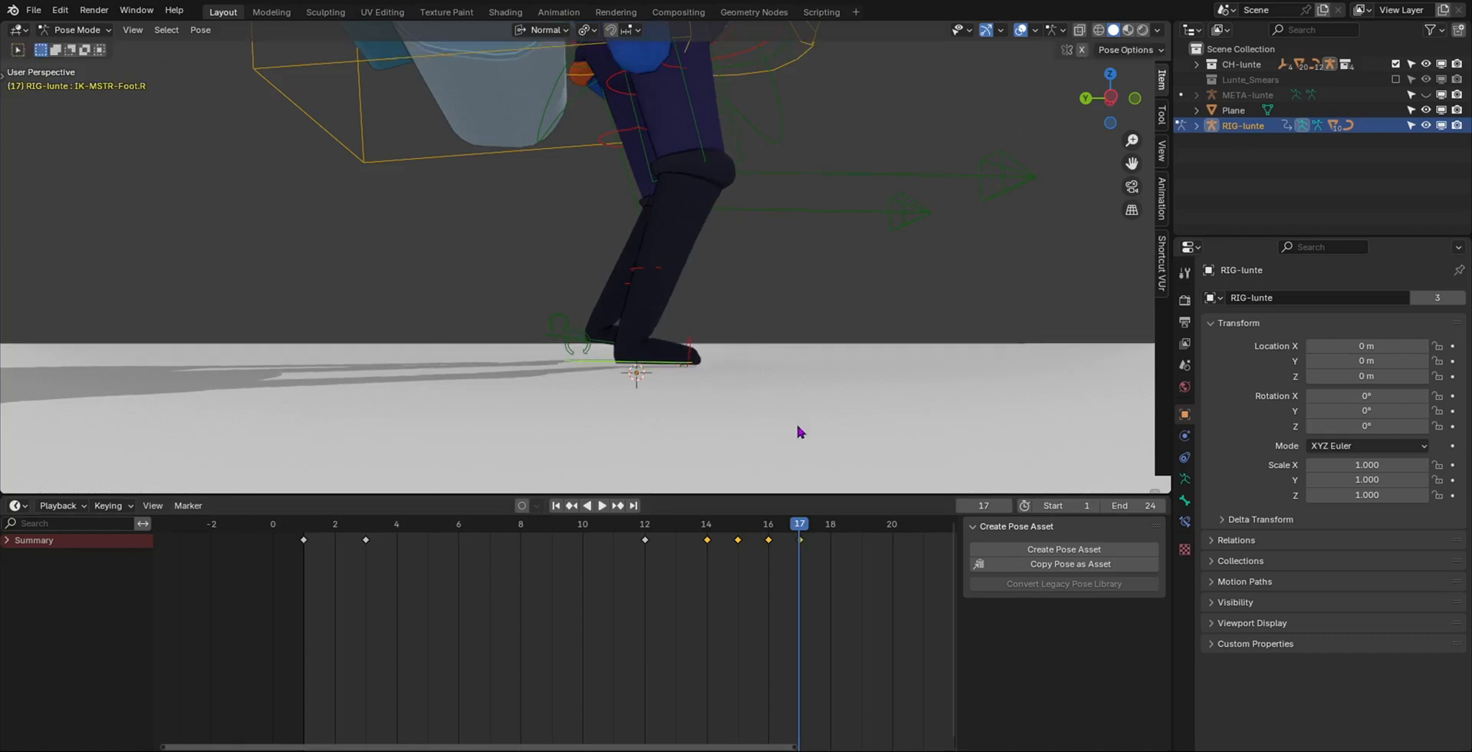
{"action": "key", "text": "space"}
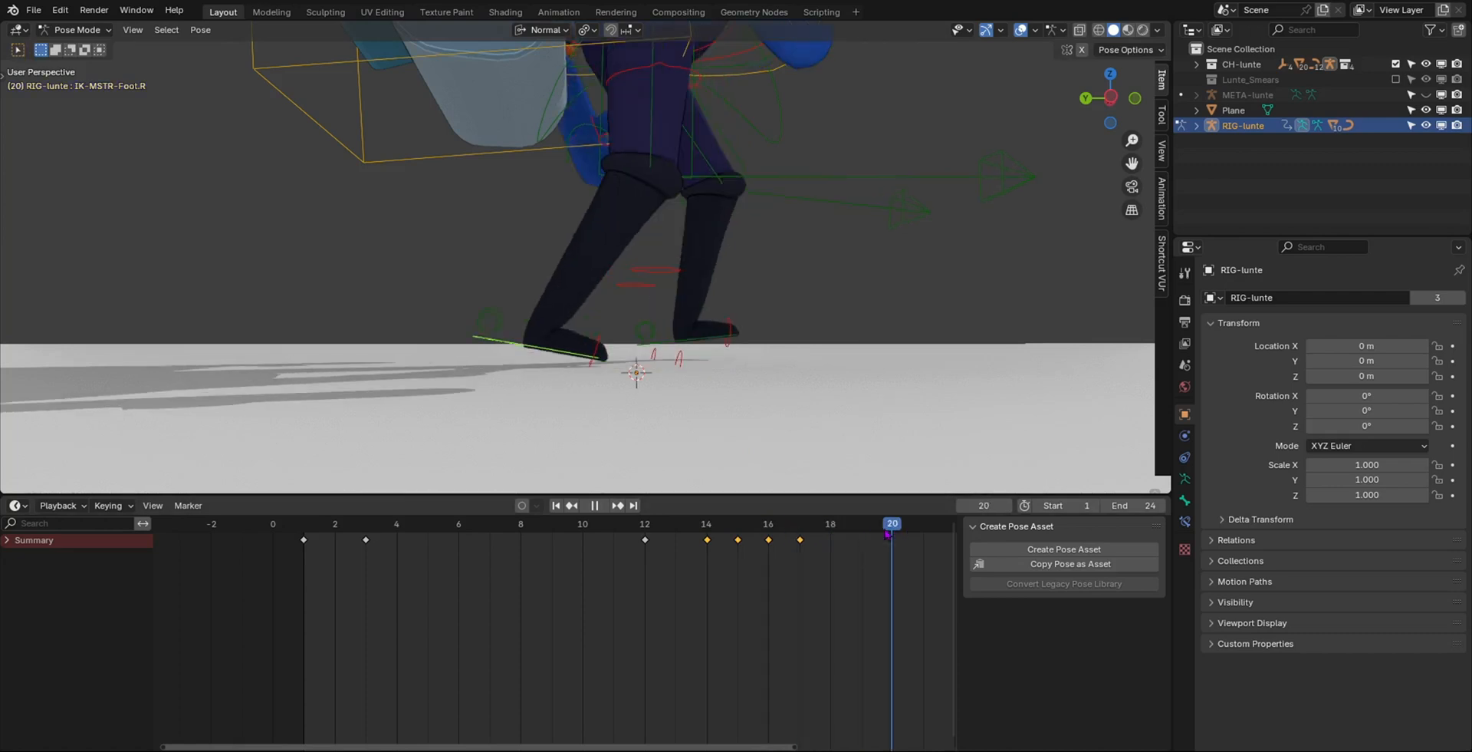
- At frame 20, rotate the right foot's IK master control slightly and keyframe it
{"action": "left_click_drag", "start_coordinate": [879, 536], "coordinate": [883, 537]}
{"action": "scroll", "coordinate": [640, 371], "scroll_direction": "up", "scroll_amount": 5}
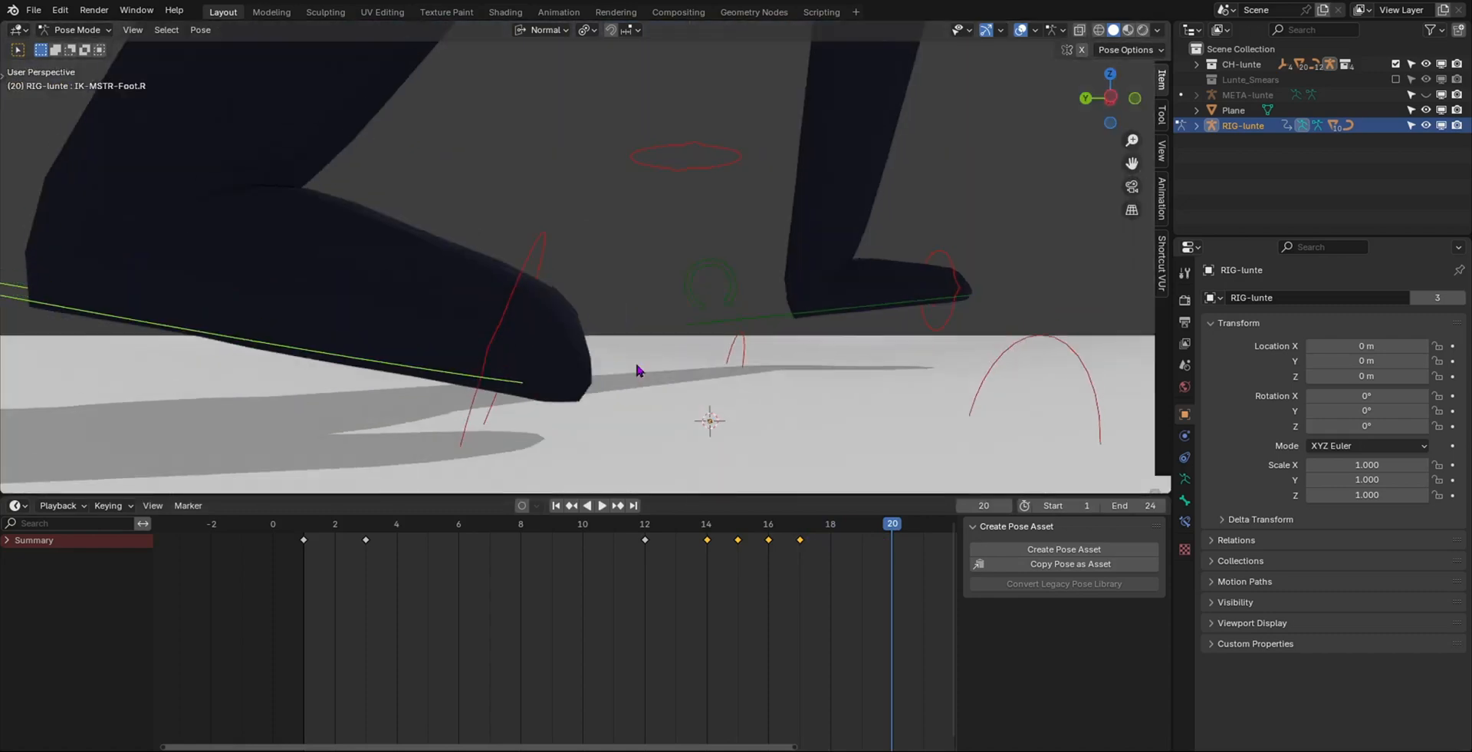
{"action": "middle_click_drag", "start_coordinate": [636, 371], "coordinate": [642, 369]}
{"action": "key", "text": "r"}
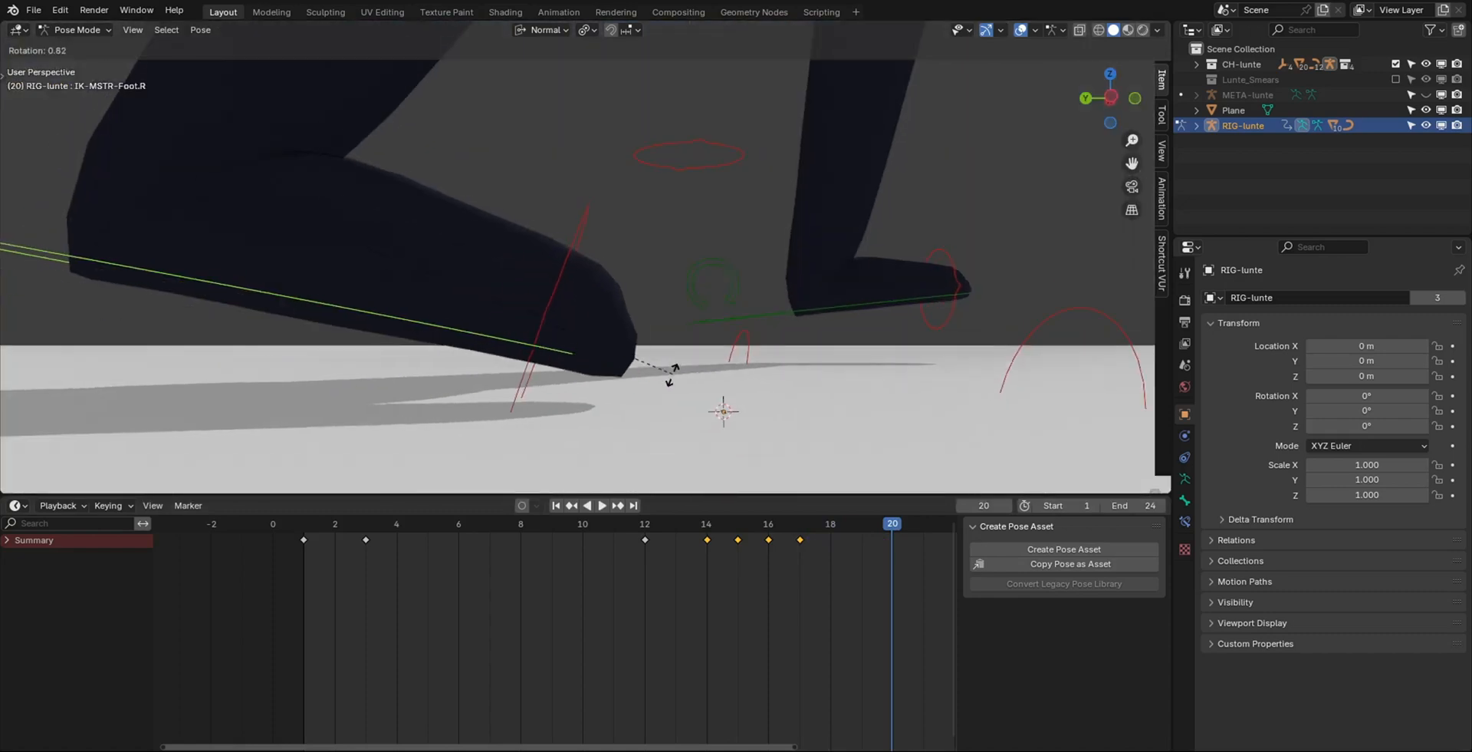
{"action": "left_click", "coordinate": [657, 407]}
{"action": "scroll", "coordinate": [696, 408], "scroll_direction": "down", "scroll_amount": 2}
{"action": "scroll", "coordinate": [698, 408], "scroll_direction": "down", "scroll_amount": 2}
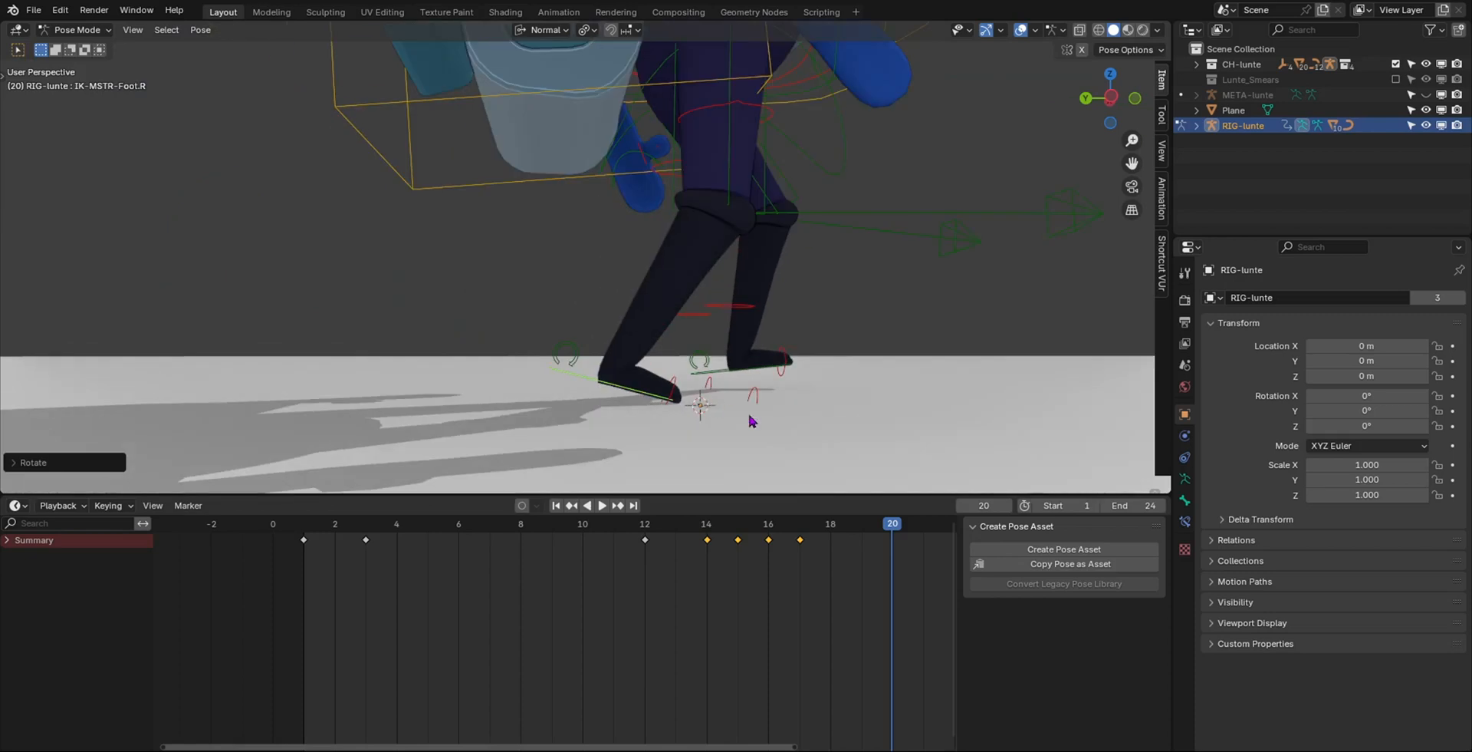
- Play back the walk cycle and examine the right foot's ground contact from both sides of the character
{"action": "scroll", "coordinate": [888, 548], "scroll_direction": "down", "scroll_amount": 3}
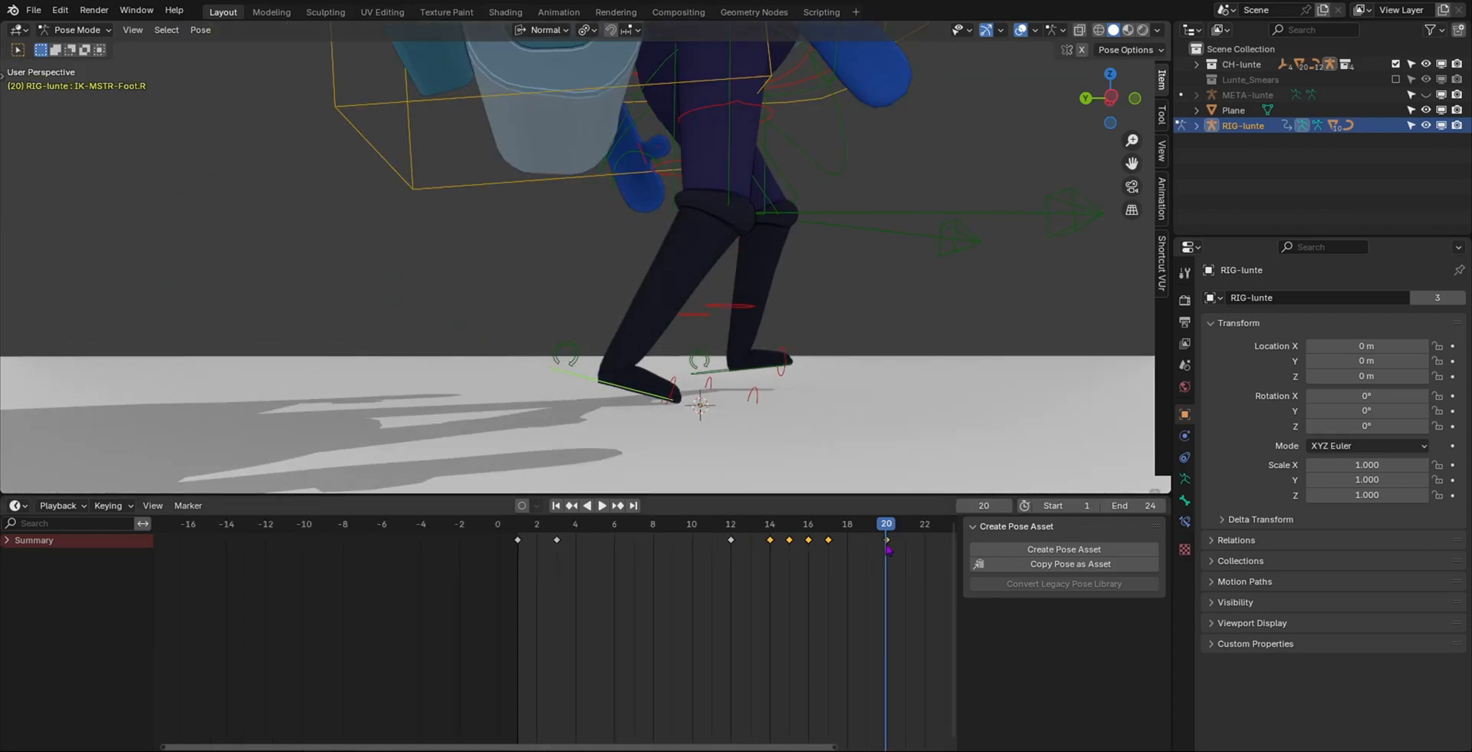
{"action": "middle_click_drag", "start_coordinate": [883, 550], "coordinate": [601, 540]}
{"action": "scroll", "coordinate": [601, 541], "scroll_direction": "up", "scroll_amount": 4}
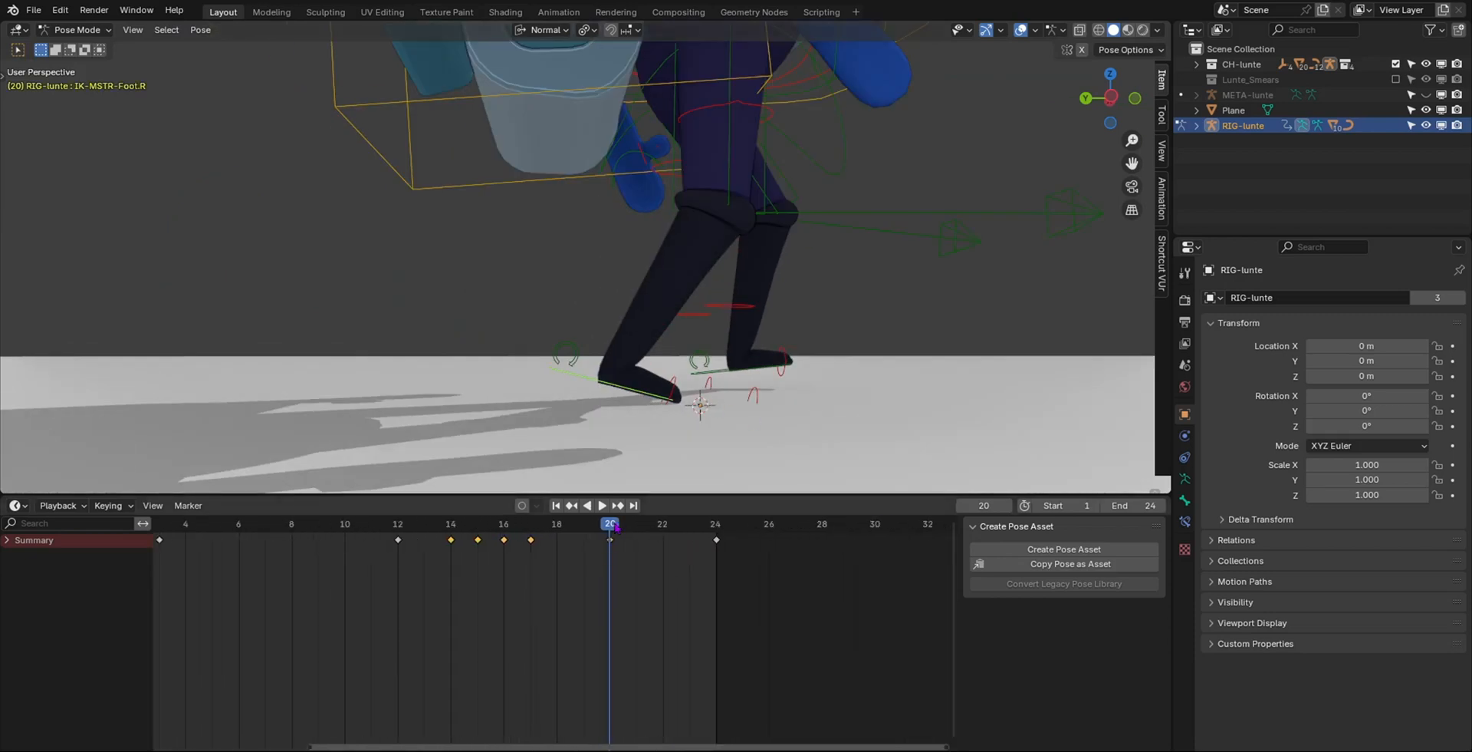
{"action": "key", "text": "space"}
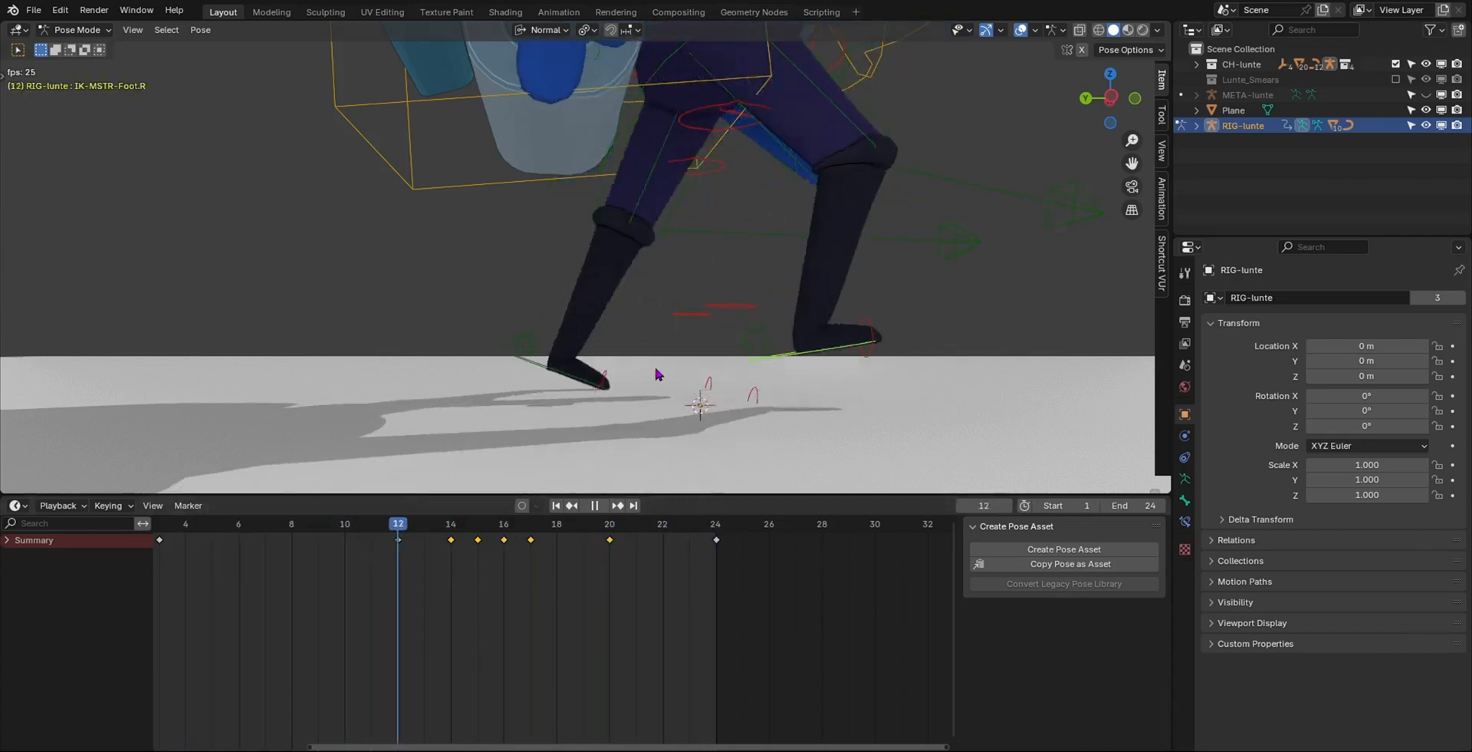
{"action": "middle_click_drag", "start_coordinate": [653, 367], "coordinate": [614, 349]}
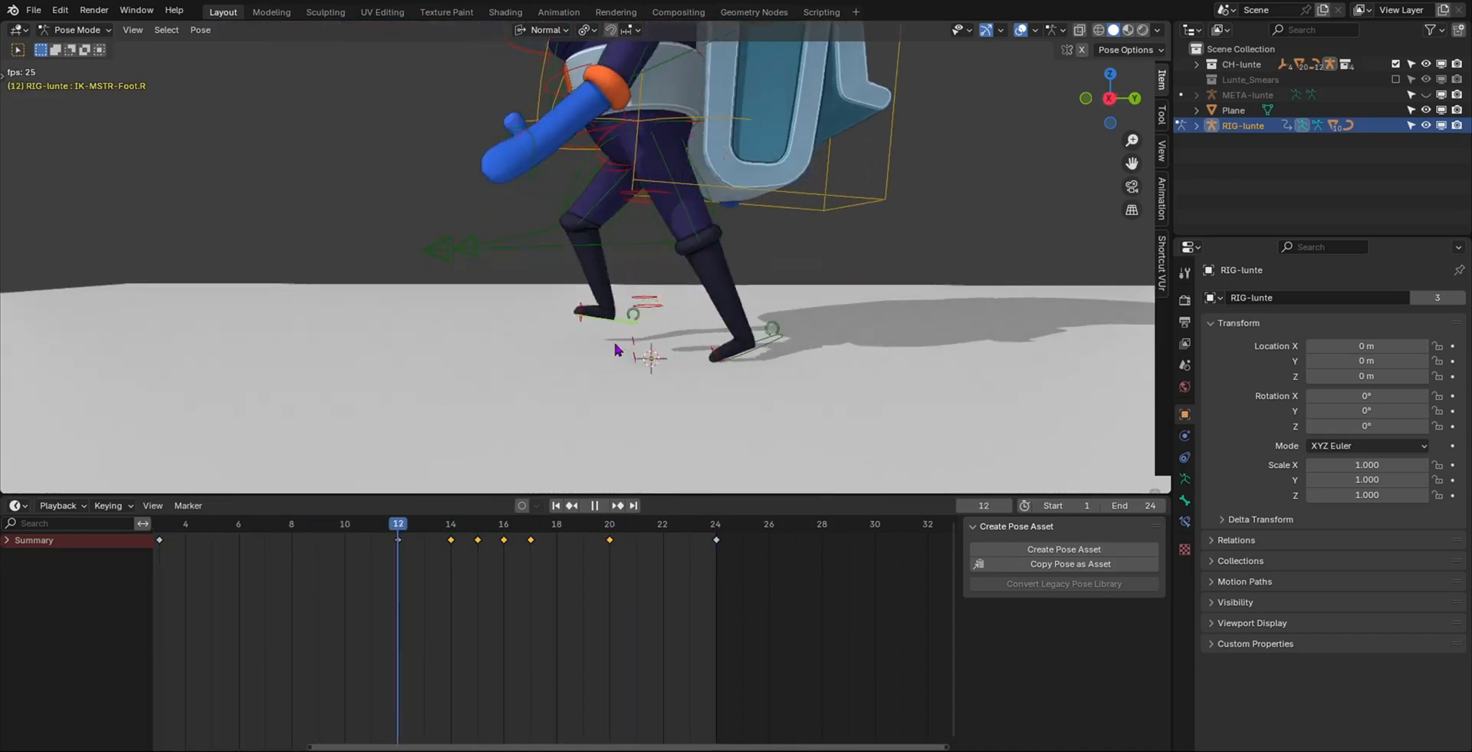
{"action": "scroll", "coordinate": [618, 346], "scroll_direction": "up", "scroll_amount": 4}
{"action": "key", "text": "space"}
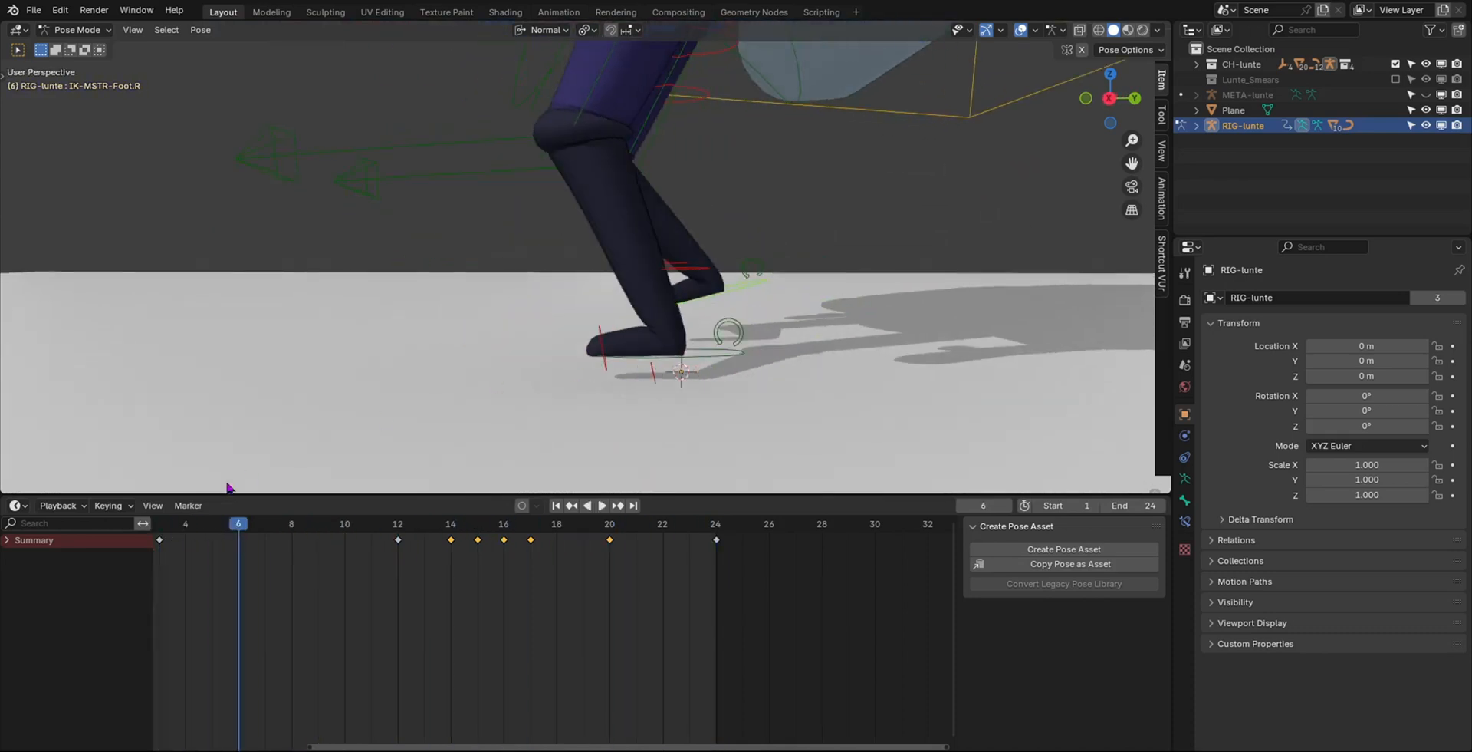
- Return to frame 1 and select the left foot's IK master control
{"action": "scroll", "coordinate": [336, 585], "scroll_direction": "down", "scroll_amount": 5}
{"action": "middle_click_drag", "start_coordinate": [338, 585], "coordinate": [614, 571]}
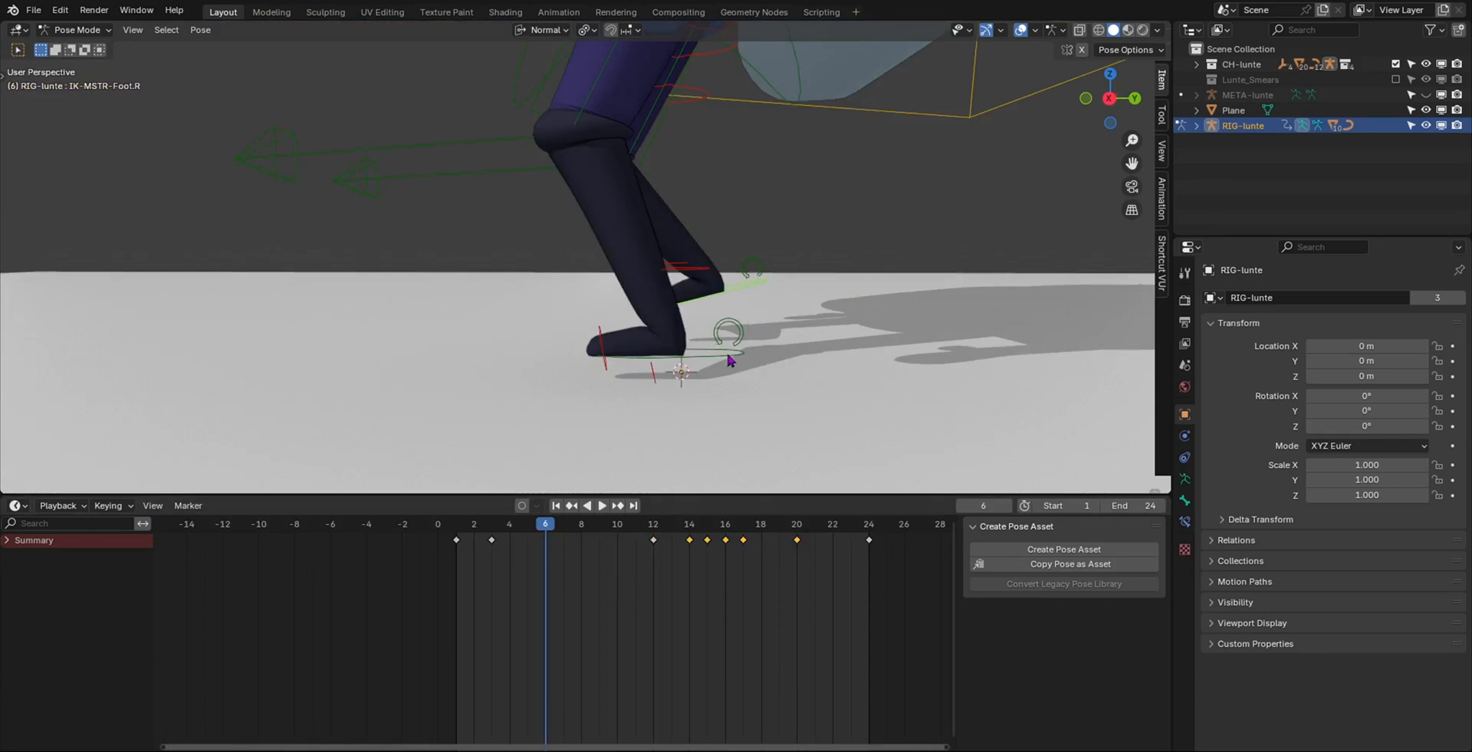
{"action": "left_click_drag", "start_coordinate": [562, 531], "coordinate": [464, 556]}
{"action": "scroll", "coordinate": [491, 322], "scroll_direction": "up", "scroll_amount": 2}
{"action": "middle_click_drag", "start_coordinate": [492, 457], "coordinate": [494, 445]}
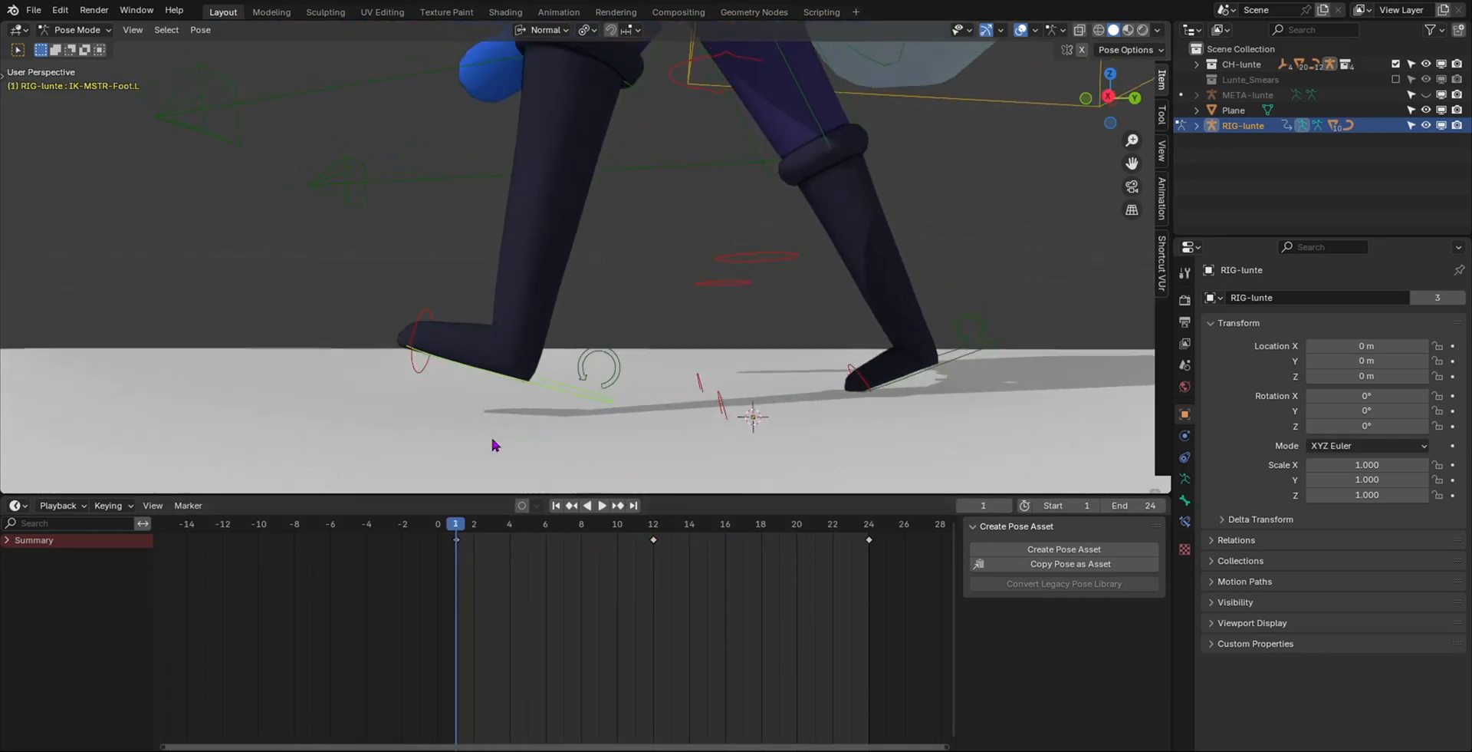
- Step through the left foot's motion to frame 14, raise its IK master control slightly there and keyframe it
{"action": "key", "text": "space"}
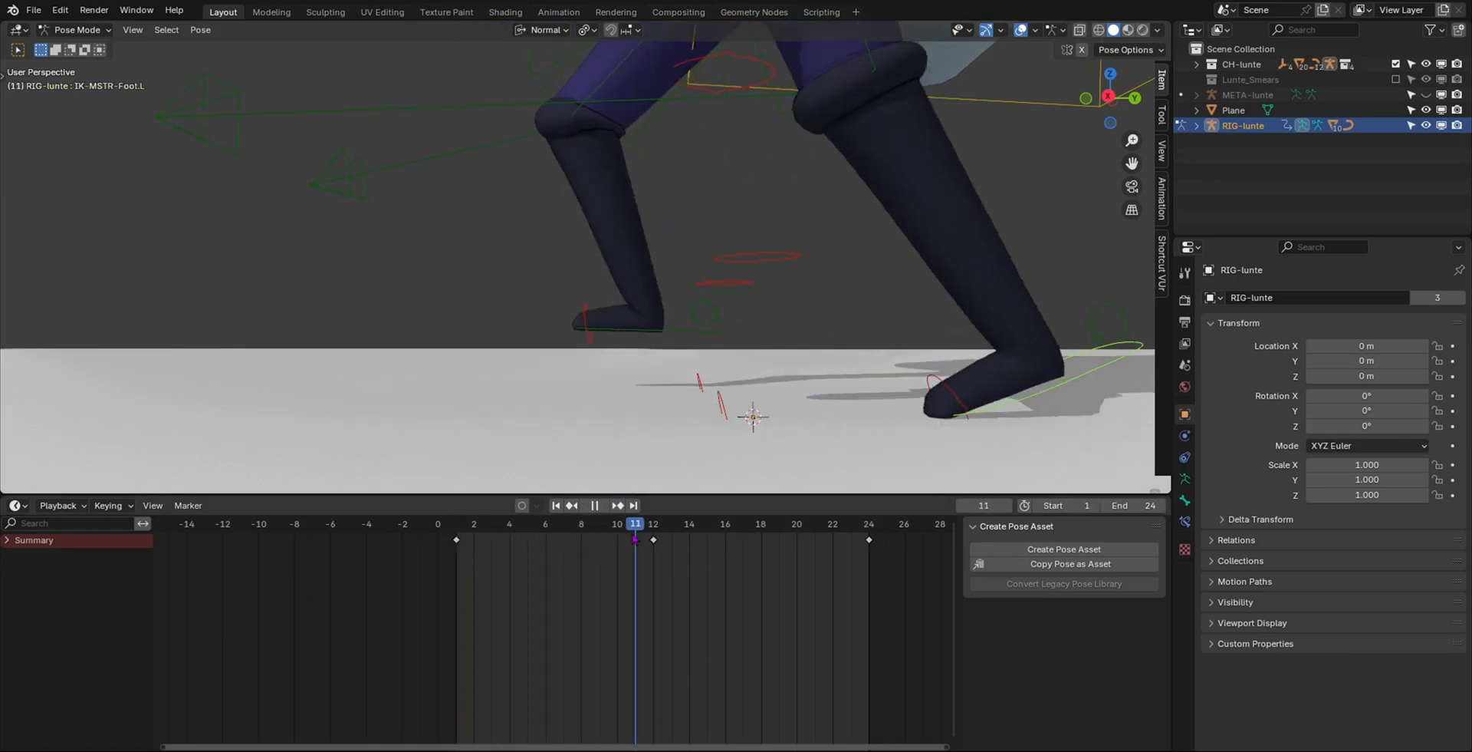
{"action": "left_click_drag", "start_coordinate": [647, 539], "coordinate": [653, 541]}
{"action": "middle_click_drag", "start_coordinate": [811, 393], "coordinate": [683, 391], "text": "shift"}
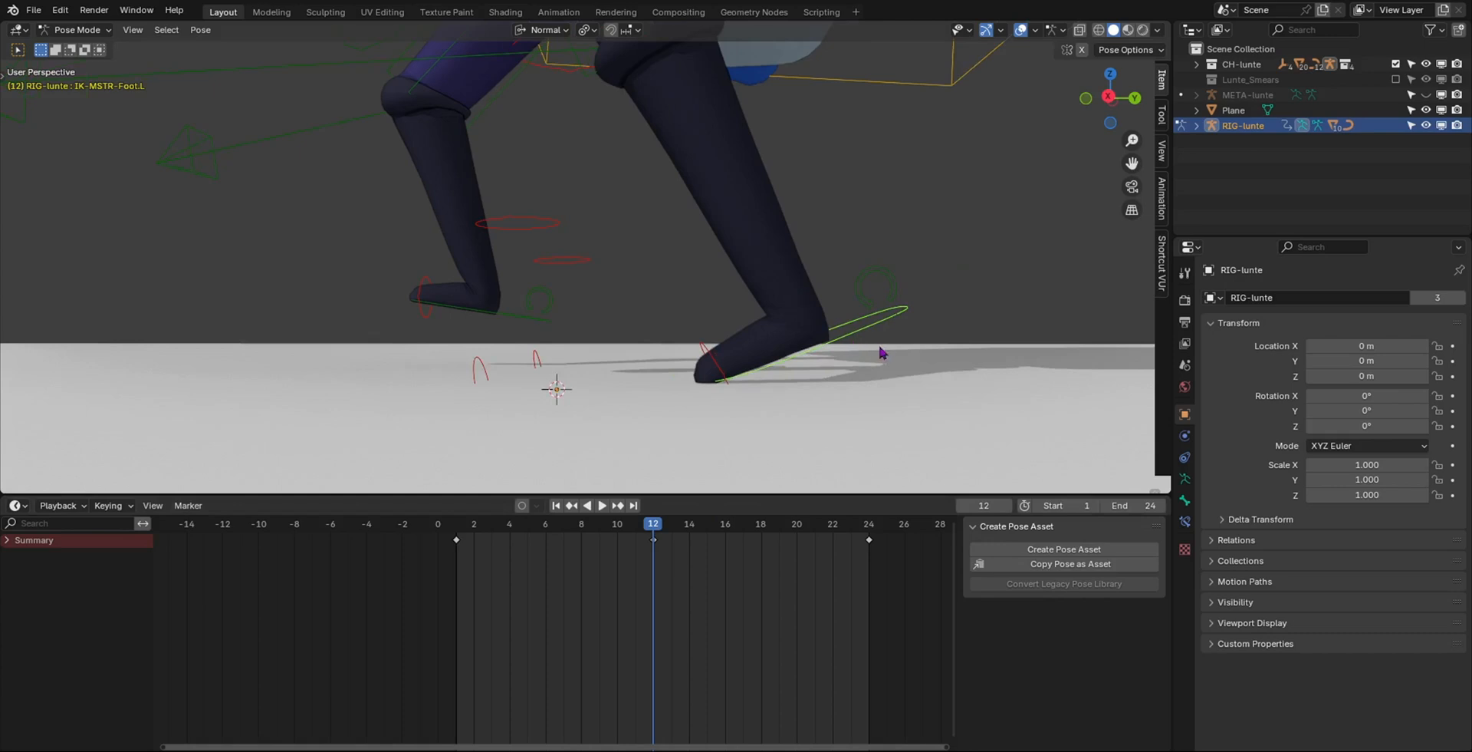
{"action": "key", "text": "space"}
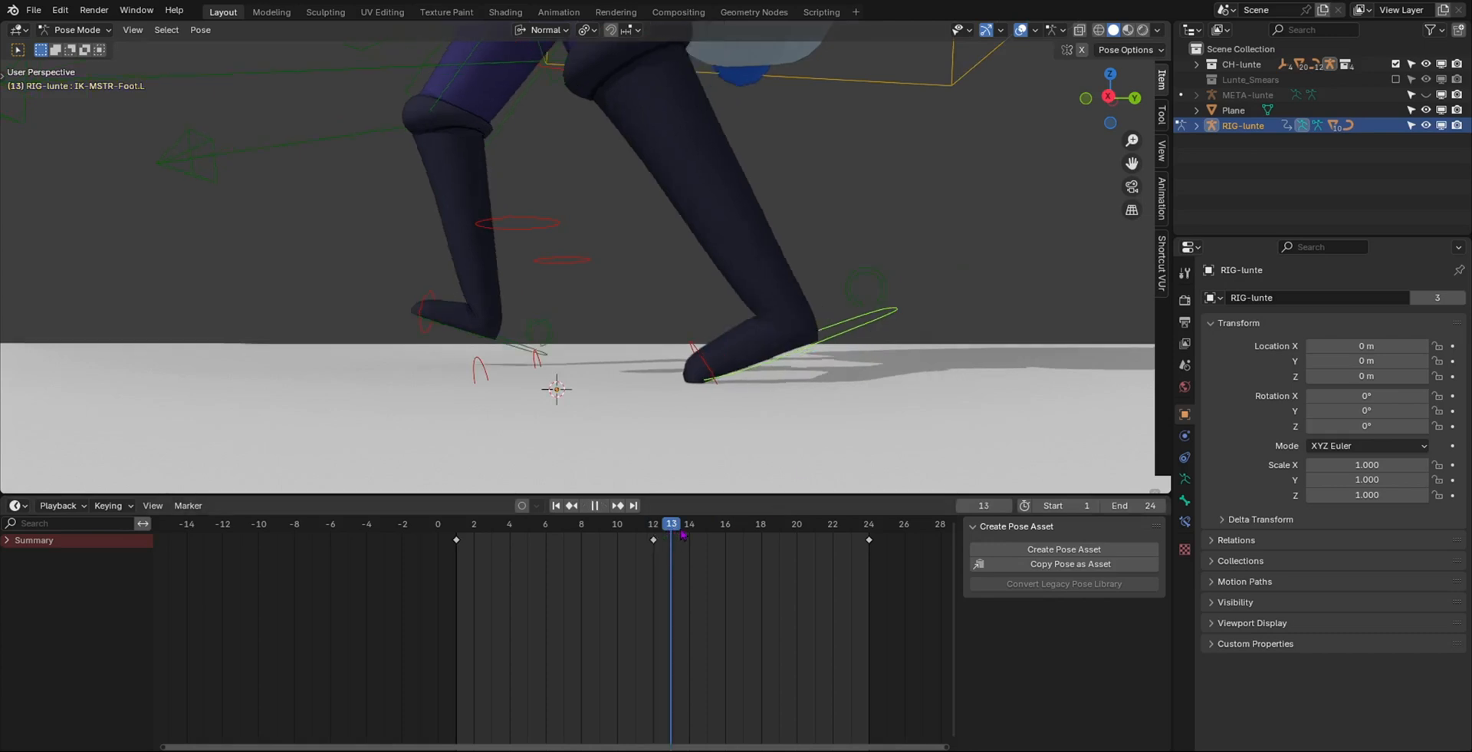
{"action": "mouse_move", "coordinate": [689, 526]}
{"action": "left_mouse_down"}
{"action": "mouse_move", "coordinate": [670, 526]}
{"action": "mouse_move", "coordinate": [690, 524]}
{"action": "left_mouse_up"}
{"action": "key", "text": "g"}
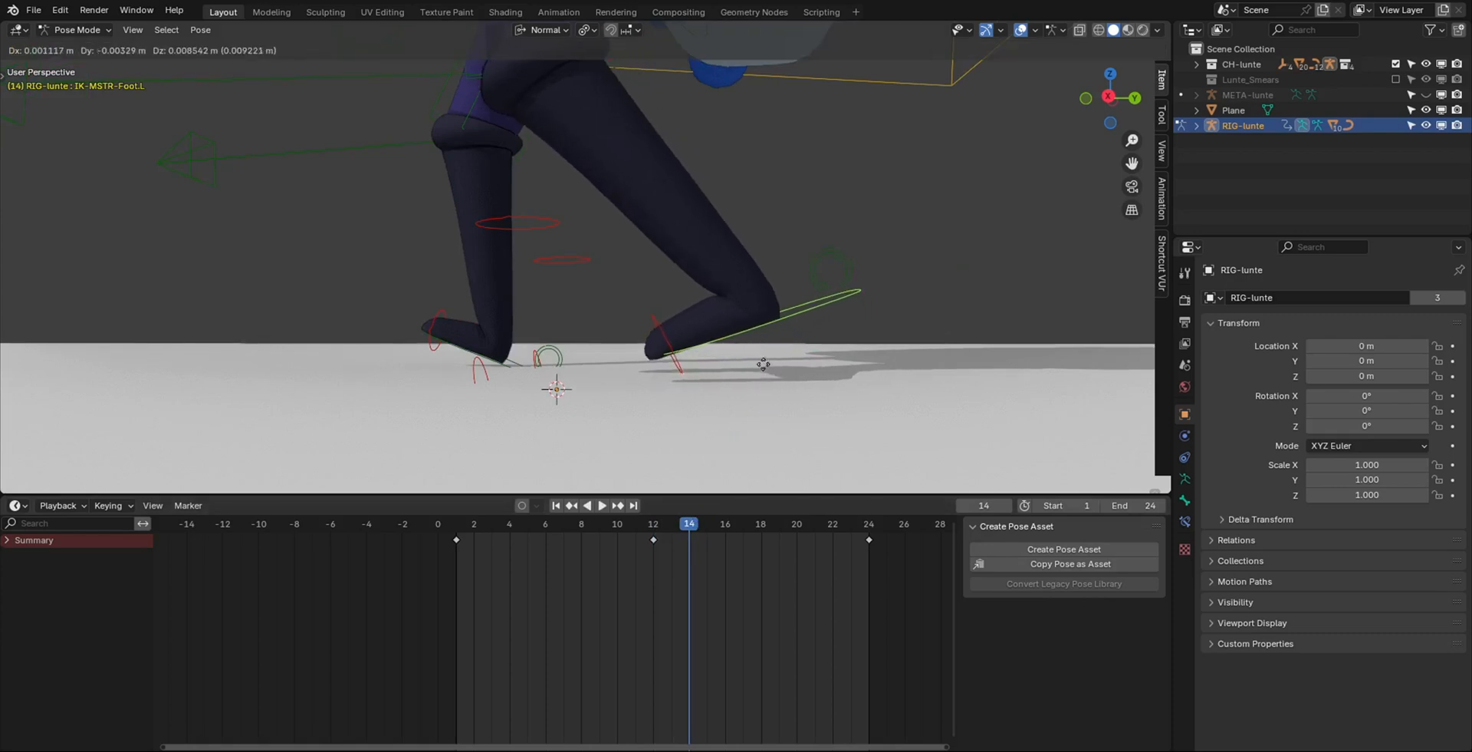
{"action": "left_click", "coordinate": [761, 345]}
{"action": "mouse_move", "coordinate": [761, 347]}
{"action": "middle_mouse_down"}
{"action": "mouse_move", "coordinate": [609, 360]}
{"action": "mouse_move", "coordinate": [784, 360]}
{"action": "middle_mouse_up"}
{"action": "scroll", "coordinate": [603, 364], "scroll_direction": "down", "scroll_amount": 4}
- At frame 23, rotate the left foot's IK master control toe-up, lower its heel onto the ground and keyframe it
{"action": "key", "text": "space"}
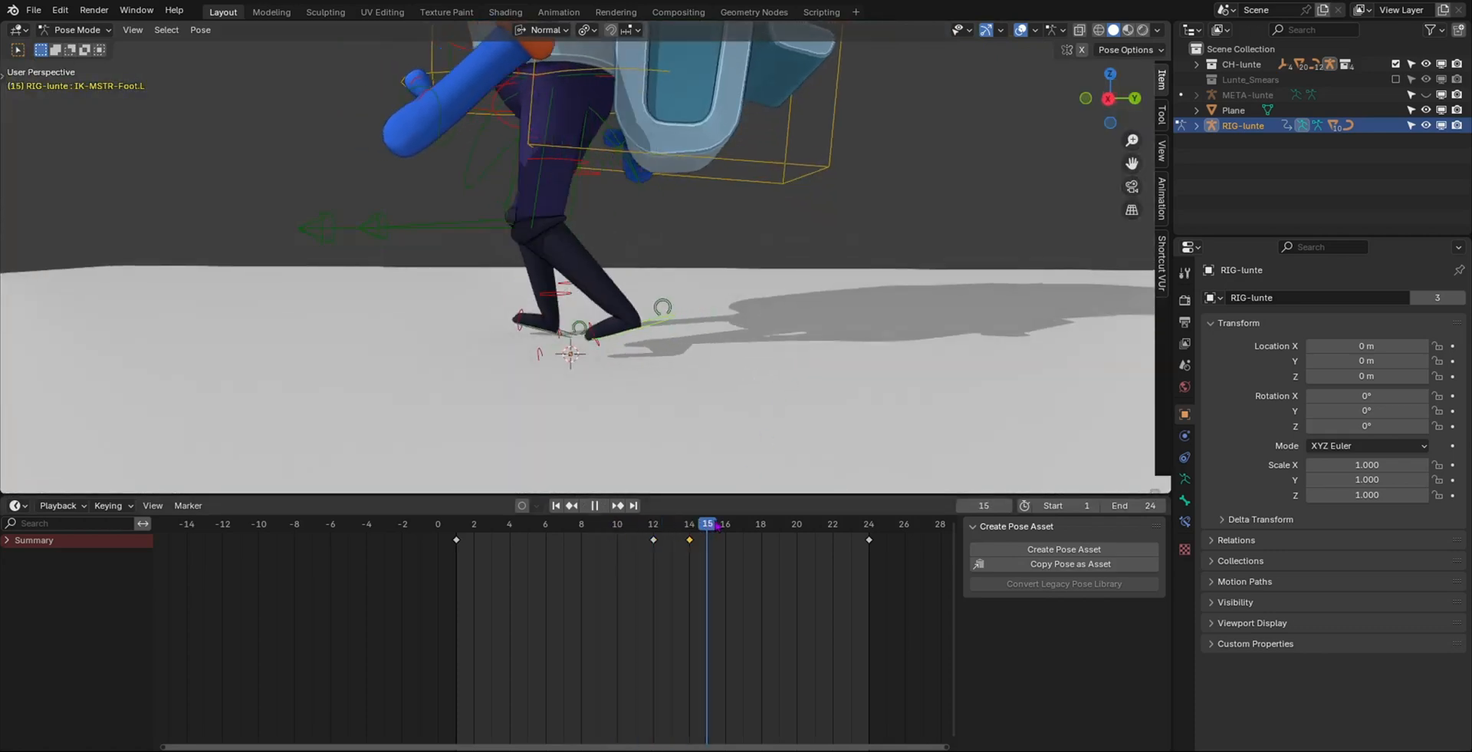
{"action": "left_click_drag", "start_coordinate": [758, 525], "coordinate": [852, 536]}
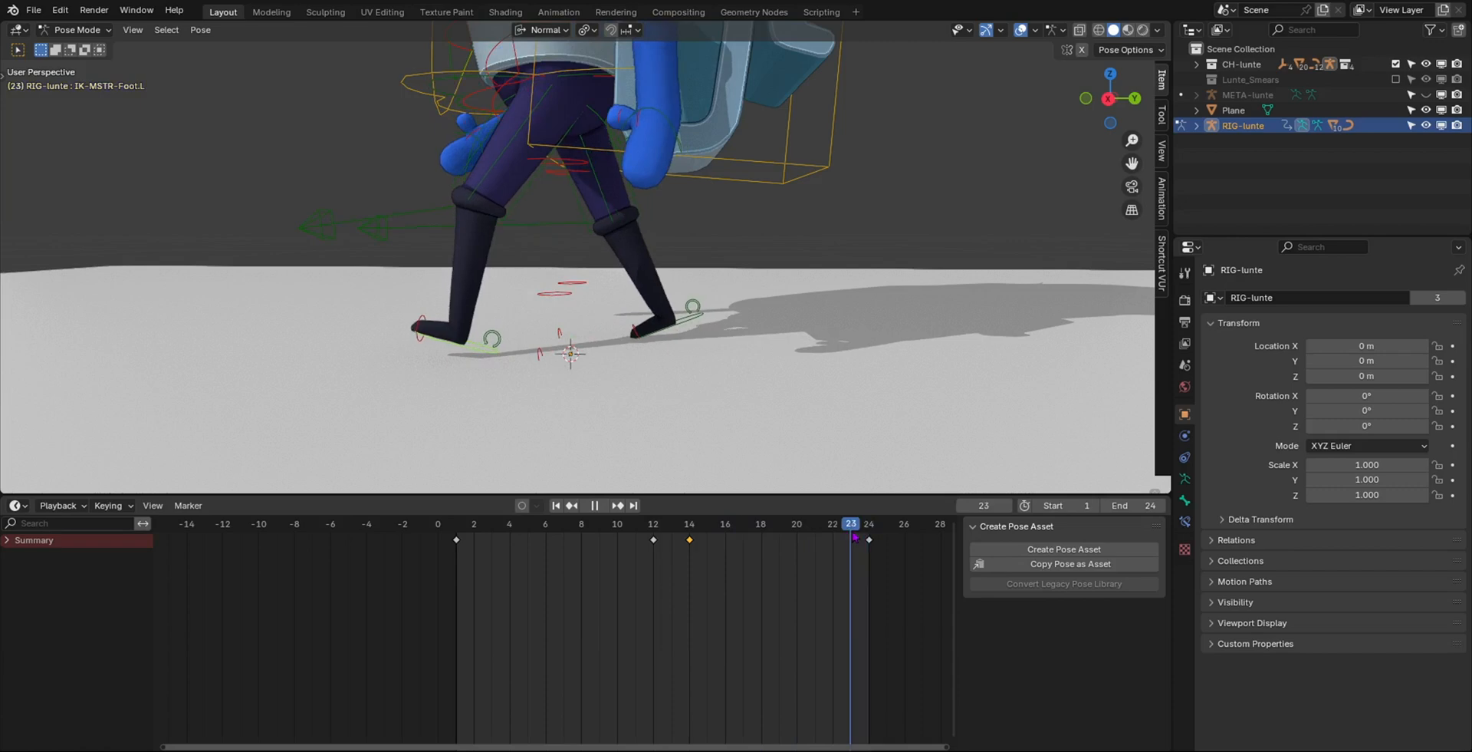
{"action": "key", "text": "r"}
{"action": "left_click", "coordinate": [745, 415]}
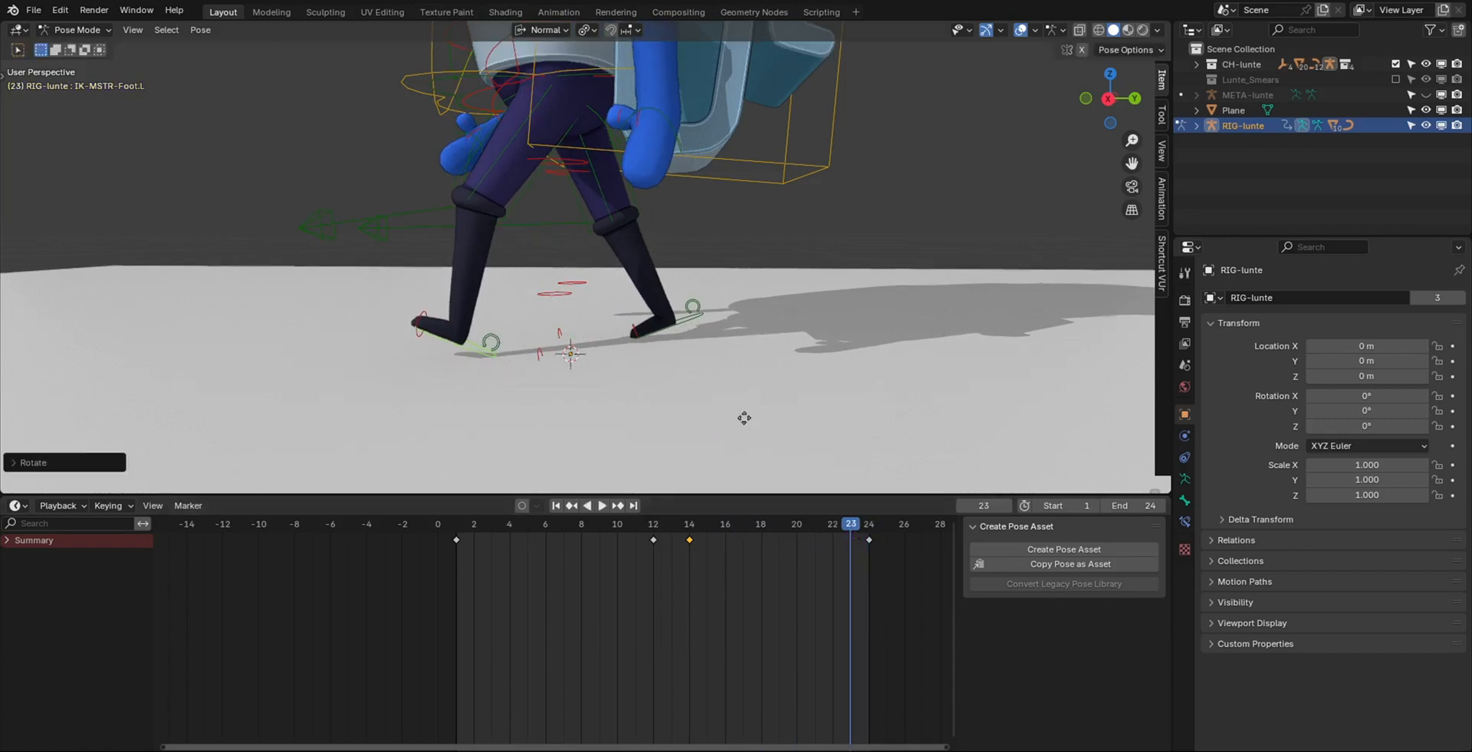
{"action": "key", "text": "g"}
{"action": "left_click", "coordinate": [748, 433]}
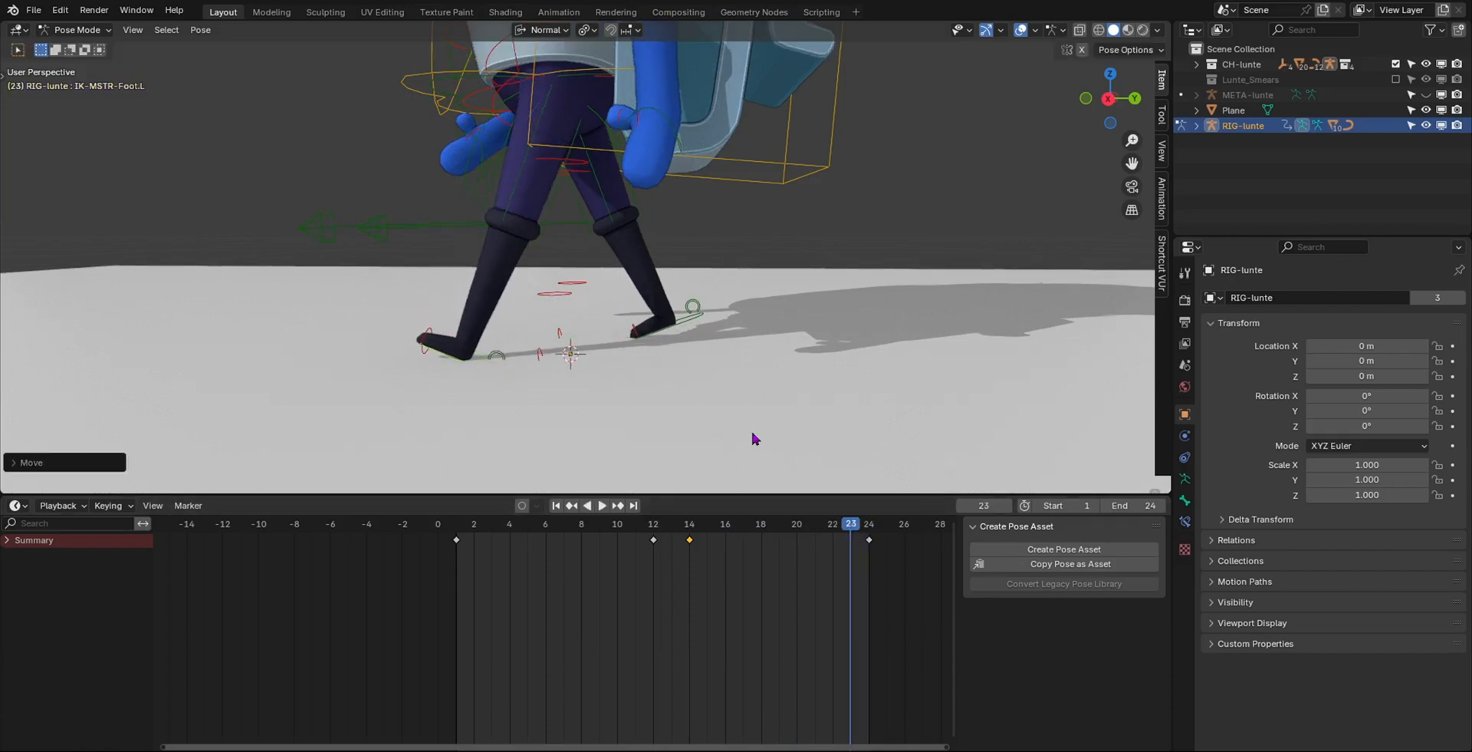
{"action": "key", "text": "i"}
- At frame 24, tilt the left foot's IK master control toe-up, move it about 0.025 m back and 0.013 m down, and keyframe it
{"action": "key", "text": "space"}
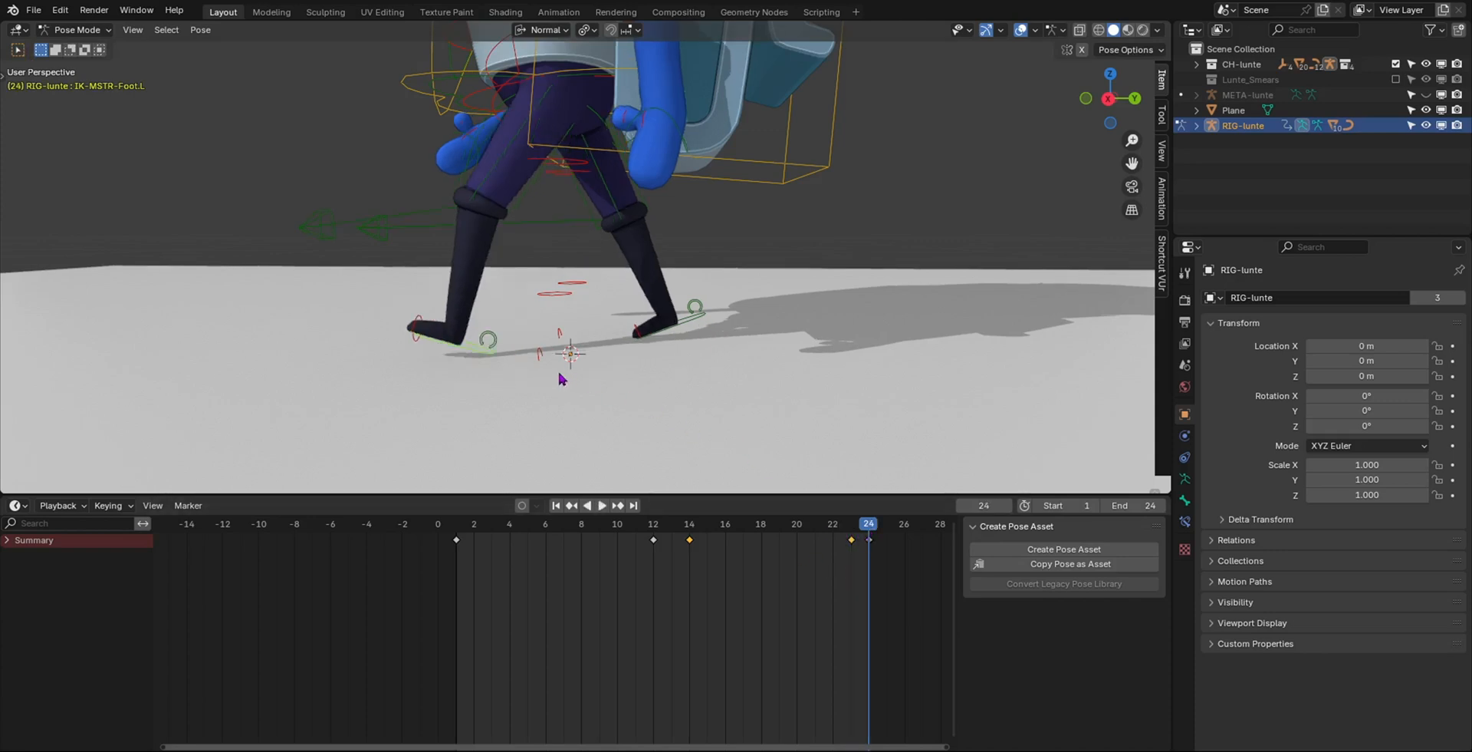
{"action": "key", "text": "r"}
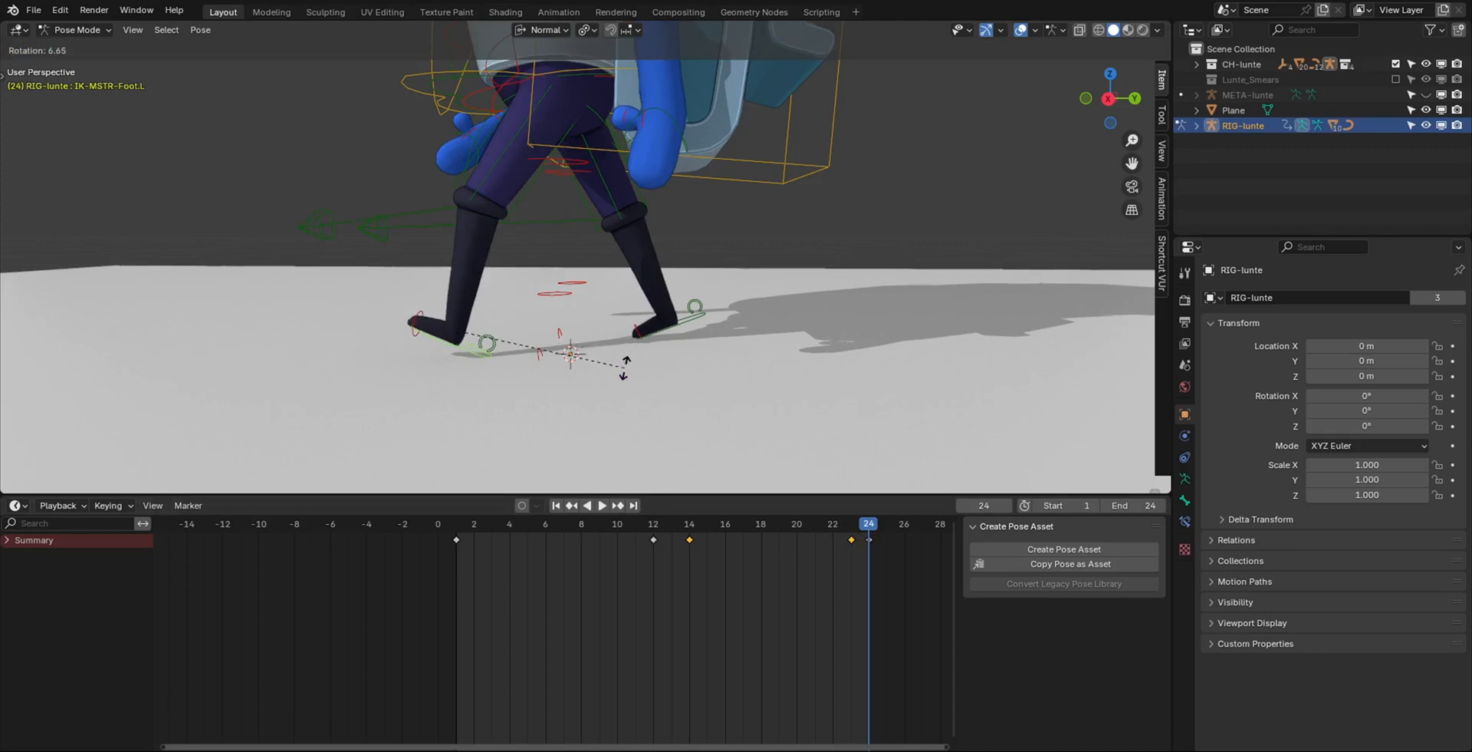
{"action": "left_click", "coordinate": [630, 362]}
{"action": "key", "text": "g"}
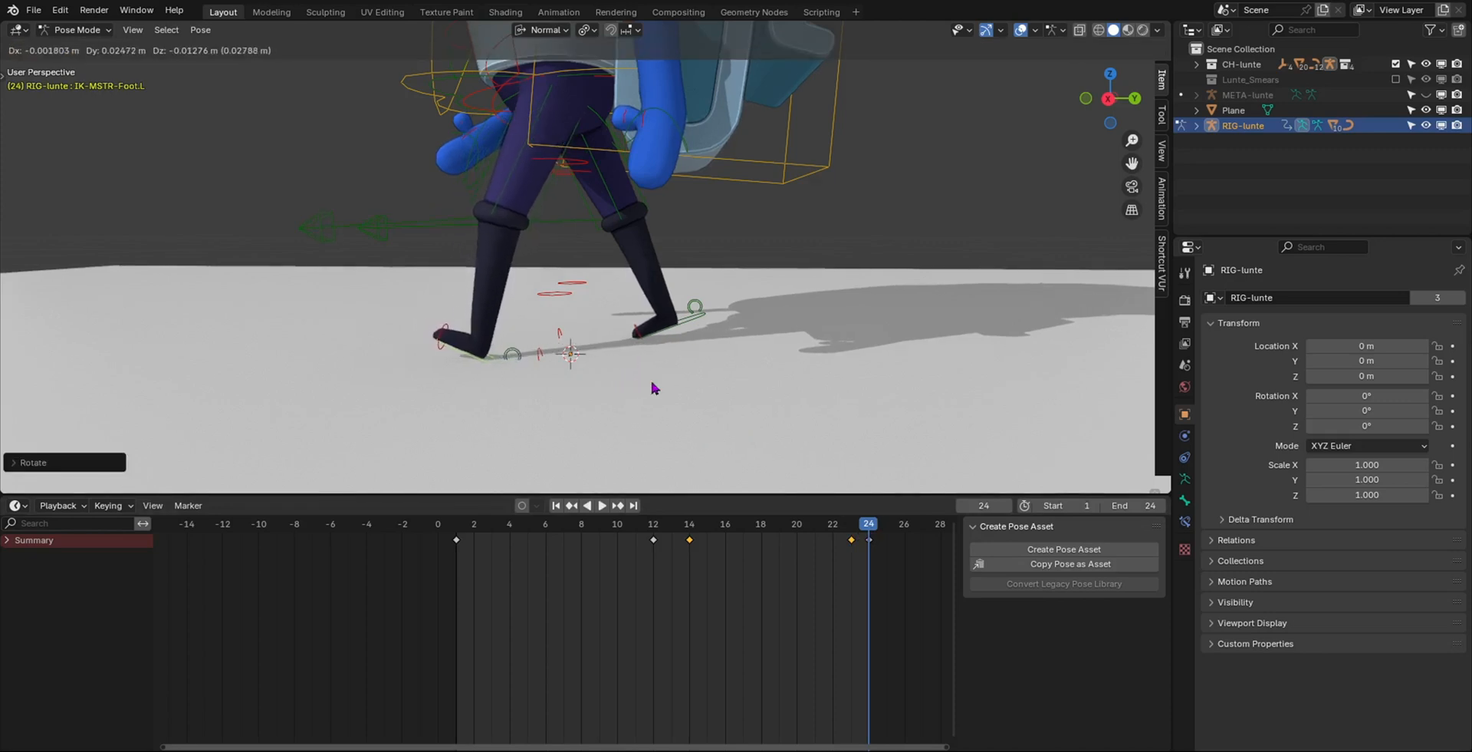
{"action": "left_click", "coordinate": [653, 387]}
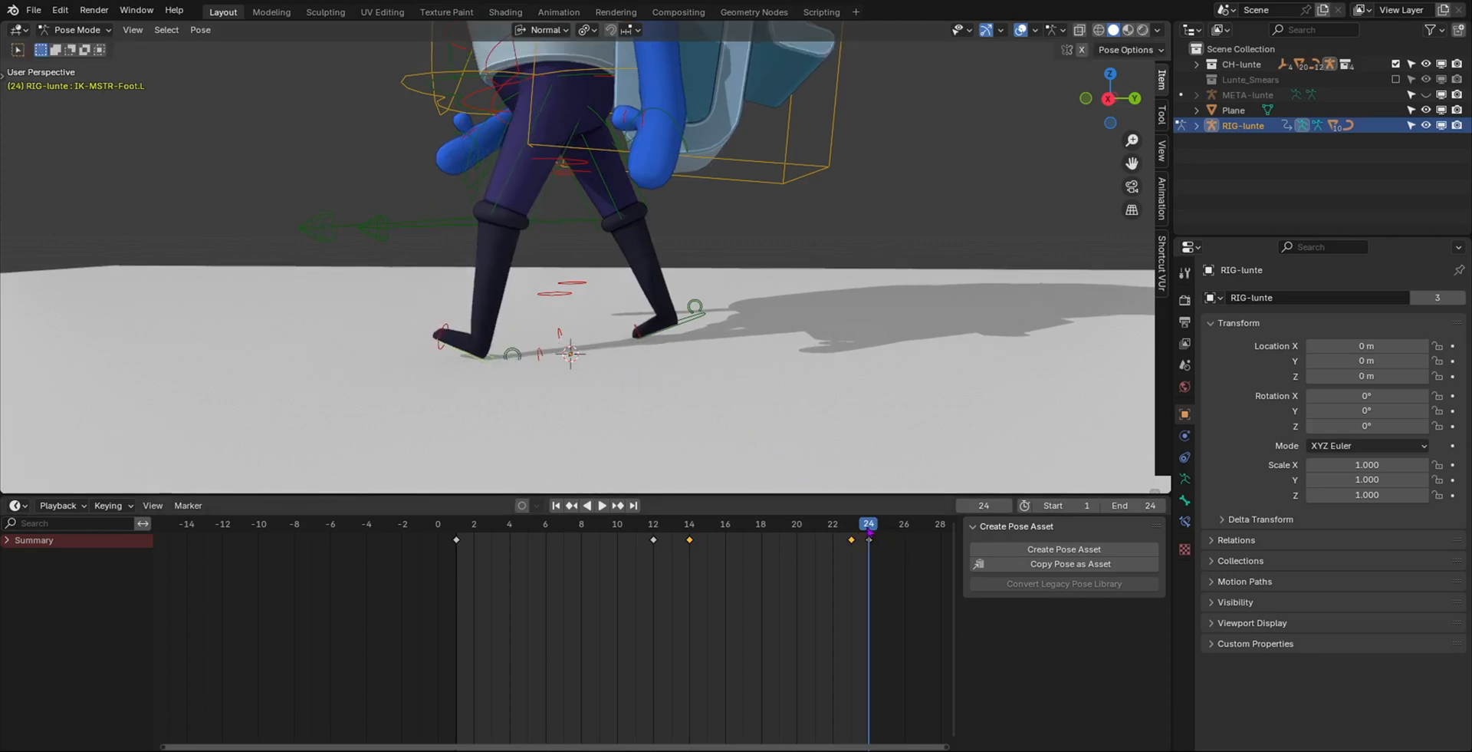
{"action": "key", "text": "space"}
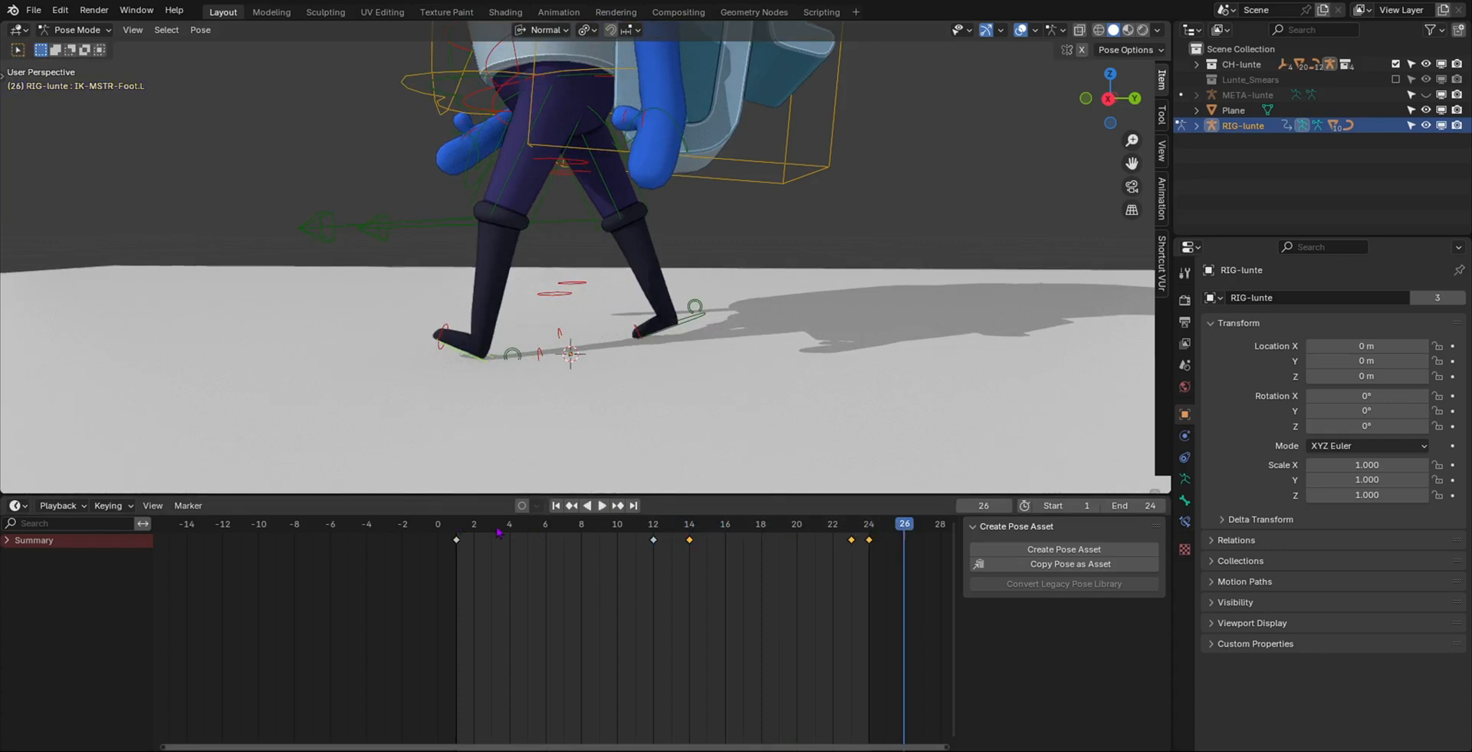
- At frame 1, move the left foot's IK master control back and down onto the ground, adjust its rotation slightly and keyframe it
{"action": "key", "text": "space"}
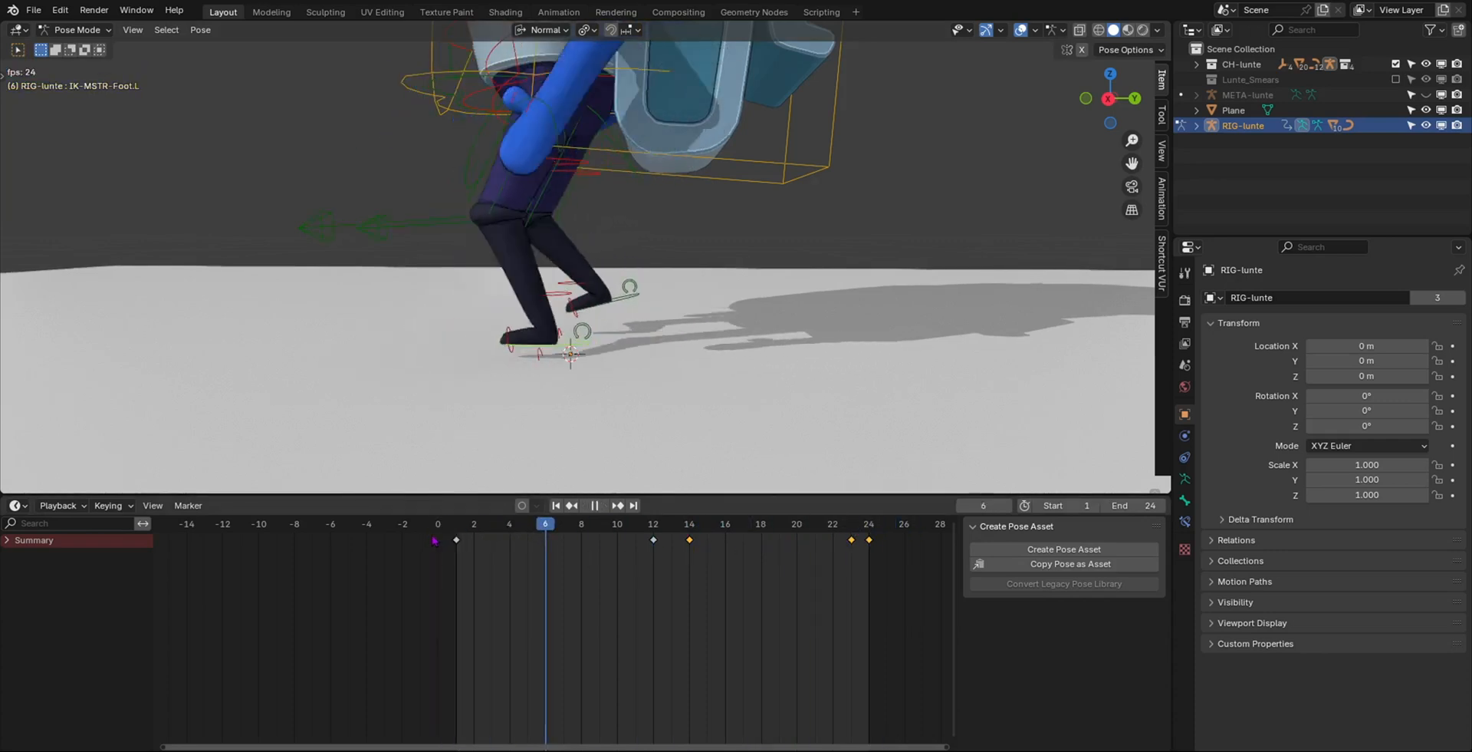
{"action": "key", "text": "space"}
{"action": "key", "text": "space"}
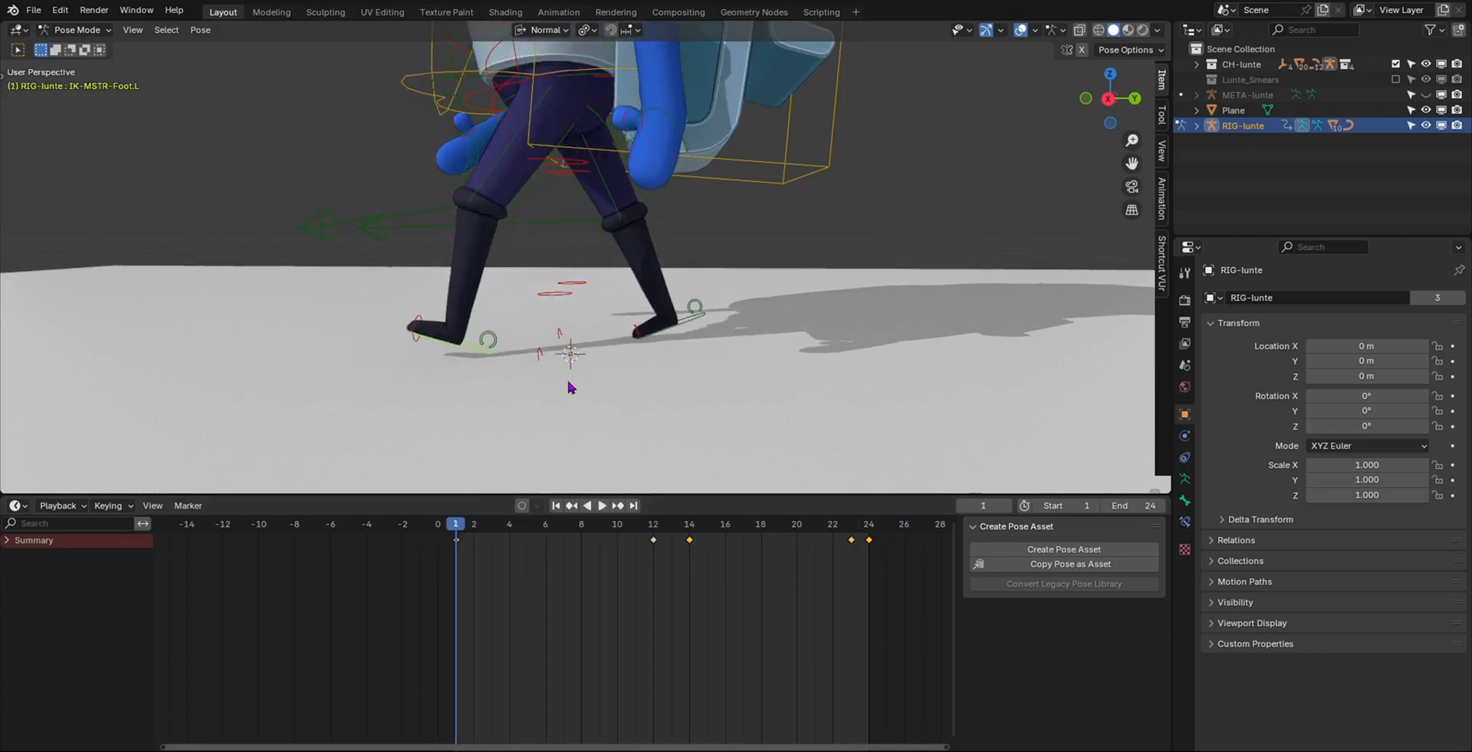
{"action": "key", "text": "g"}
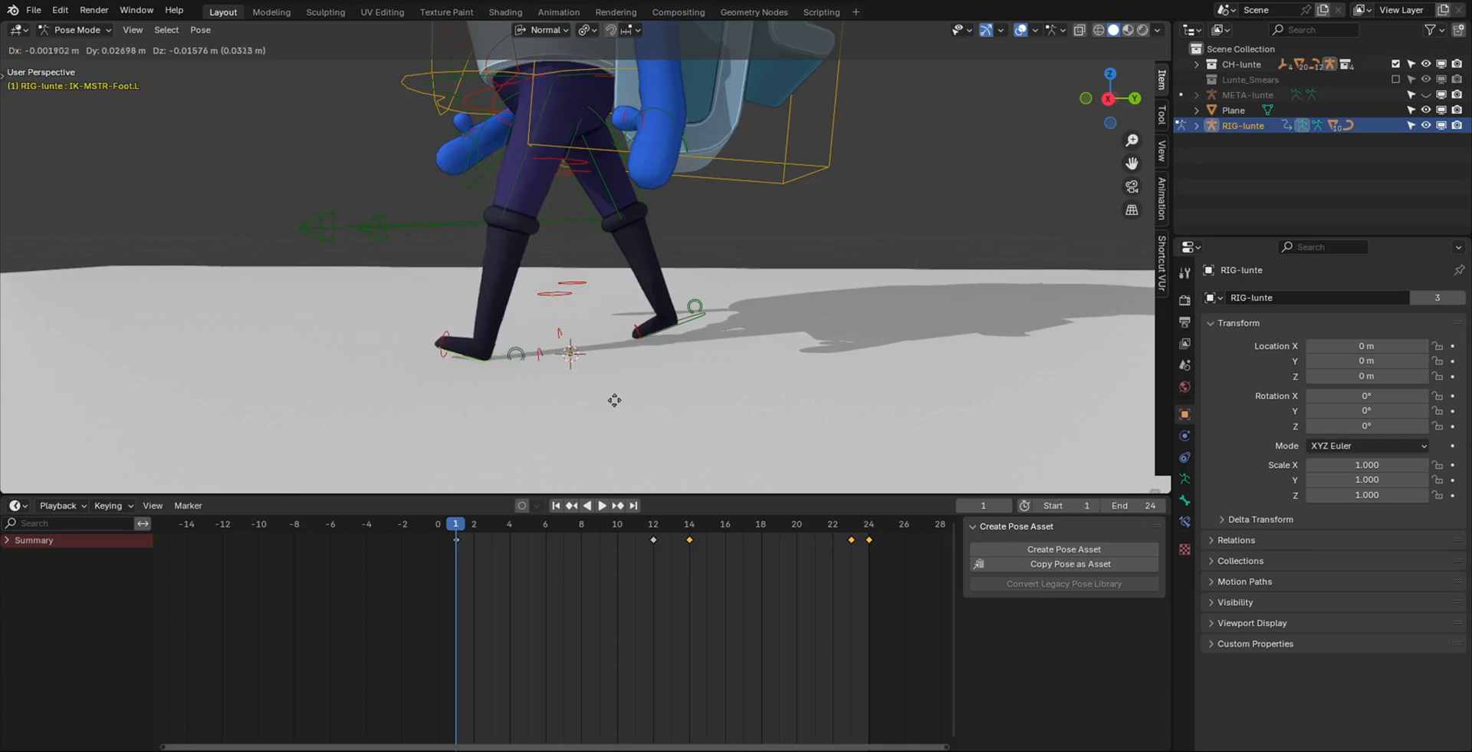
{"action": "left_click", "coordinate": [626, 396]}
{"action": "key", "text": "r"}
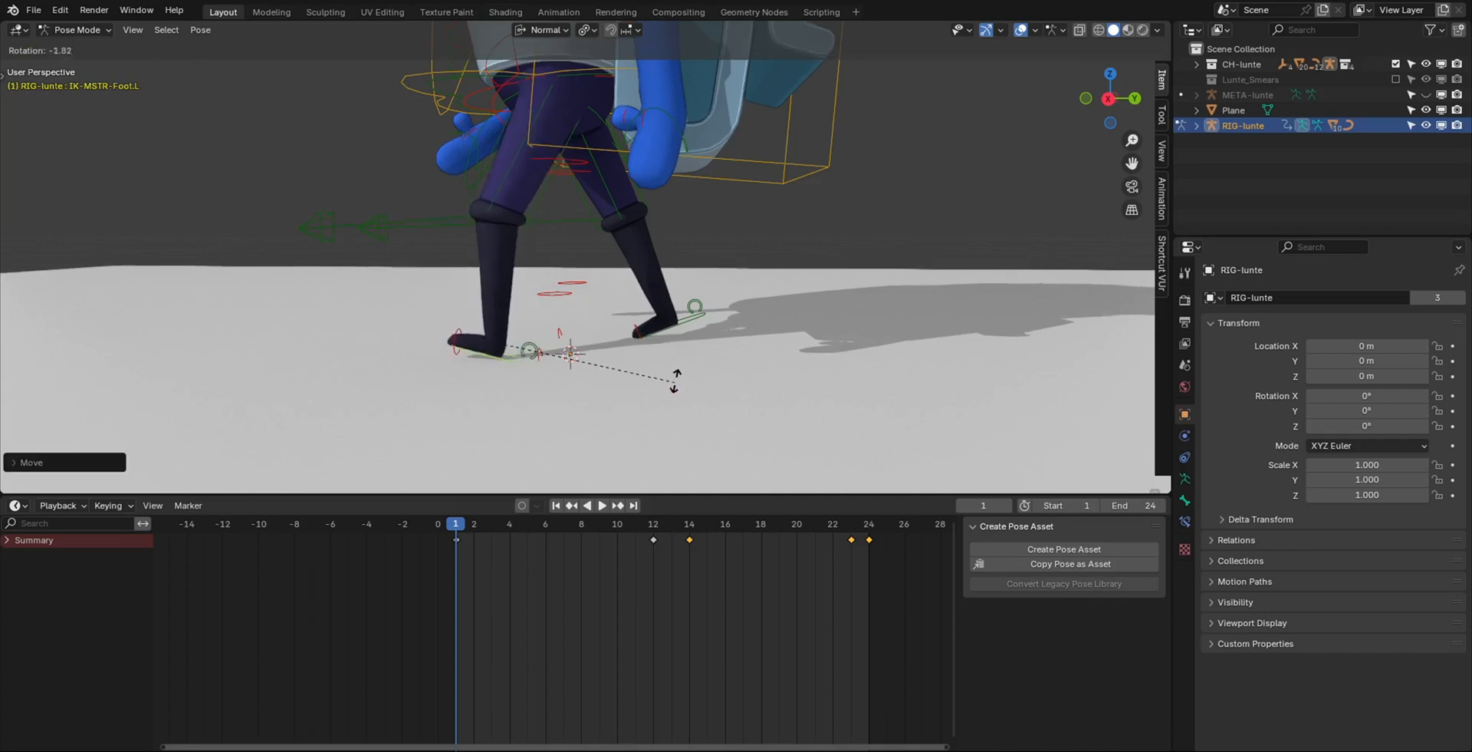
{"action": "left_click", "coordinate": [677, 375]}
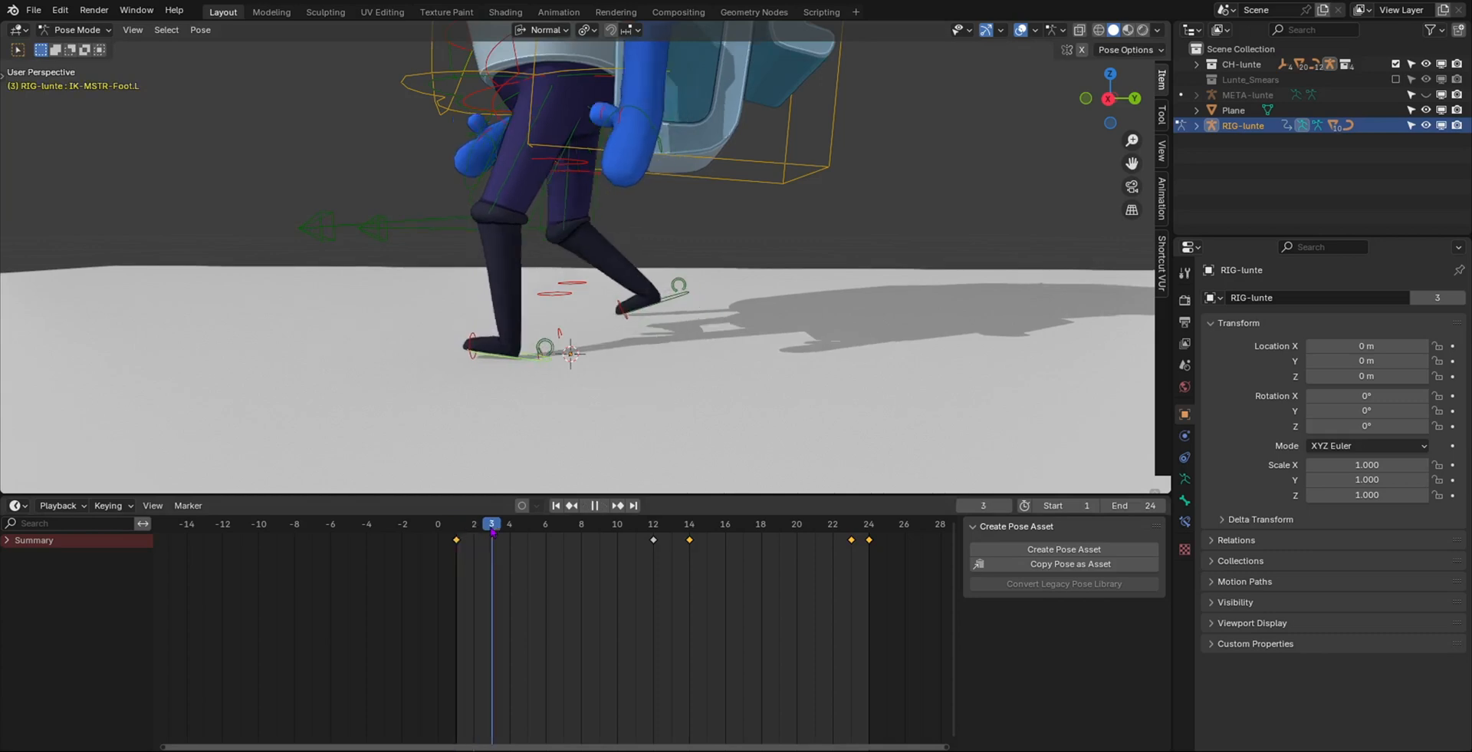
- At frame 3, lower the left foot's IK master control onto the ground, rotate it flat and keyframe it
{"action": "left_click_drag", "start_coordinate": [619, 546], "coordinate": [492, 555]}
{"action": "scroll", "coordinate": [500, 356], "scroll_direction": "up", "scroll_amount": 4}
{"action": "middle_click_drag", "start_coordinate": [500, 355], "coordinate": [514, 335]}
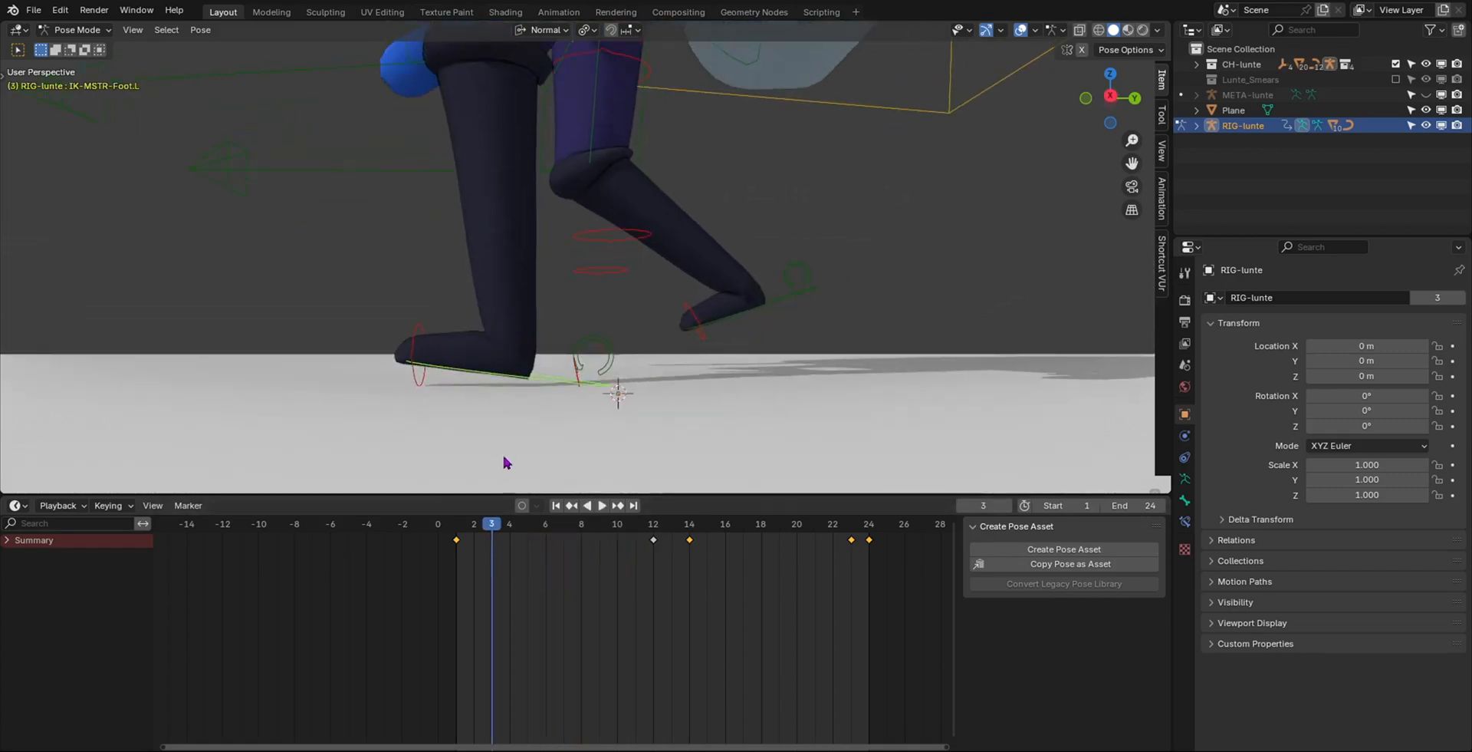
{"action": "key", "text": "g"}
{"action": "left_click", "coordinate": [617, 439]}
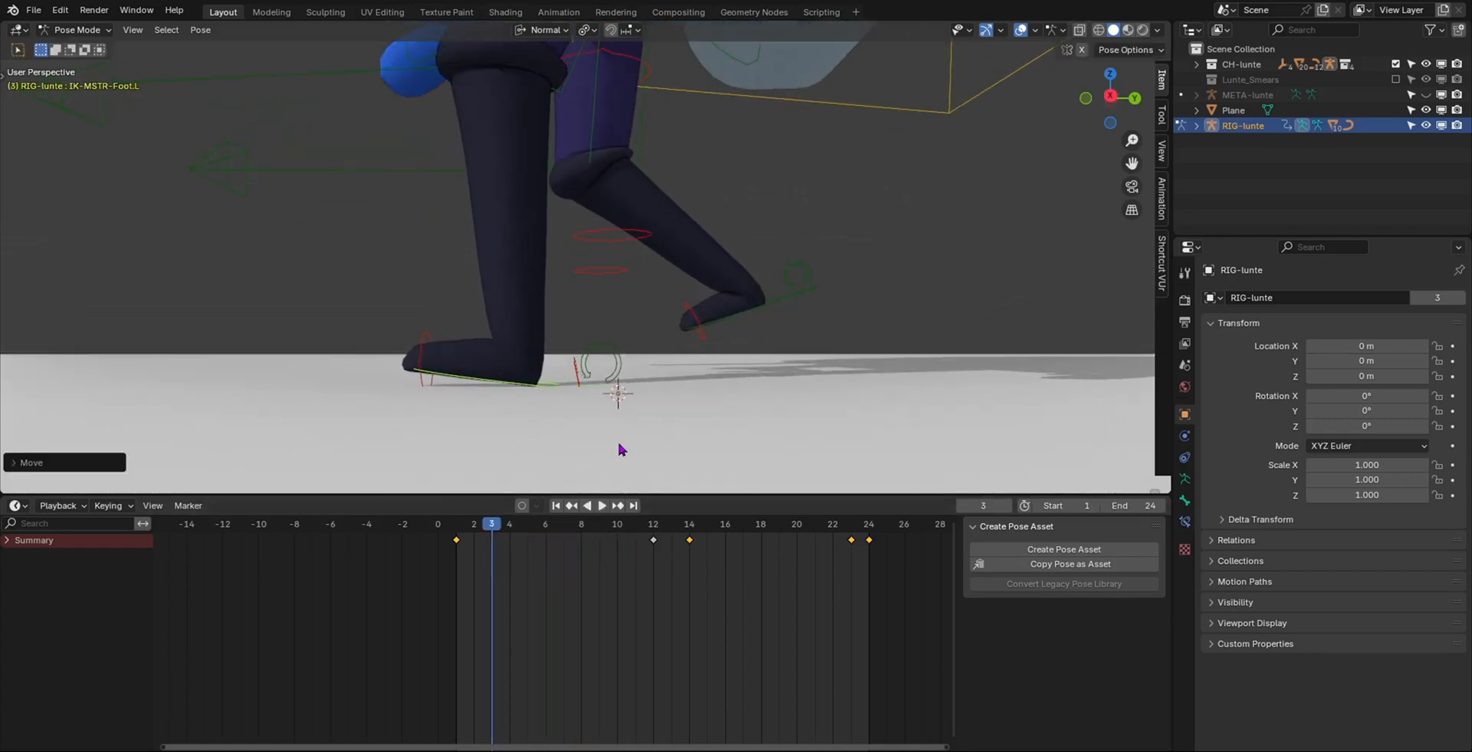
{"action": "key", "text": "r"}
{"action": "left_click", "coordinate": [671, 397]}
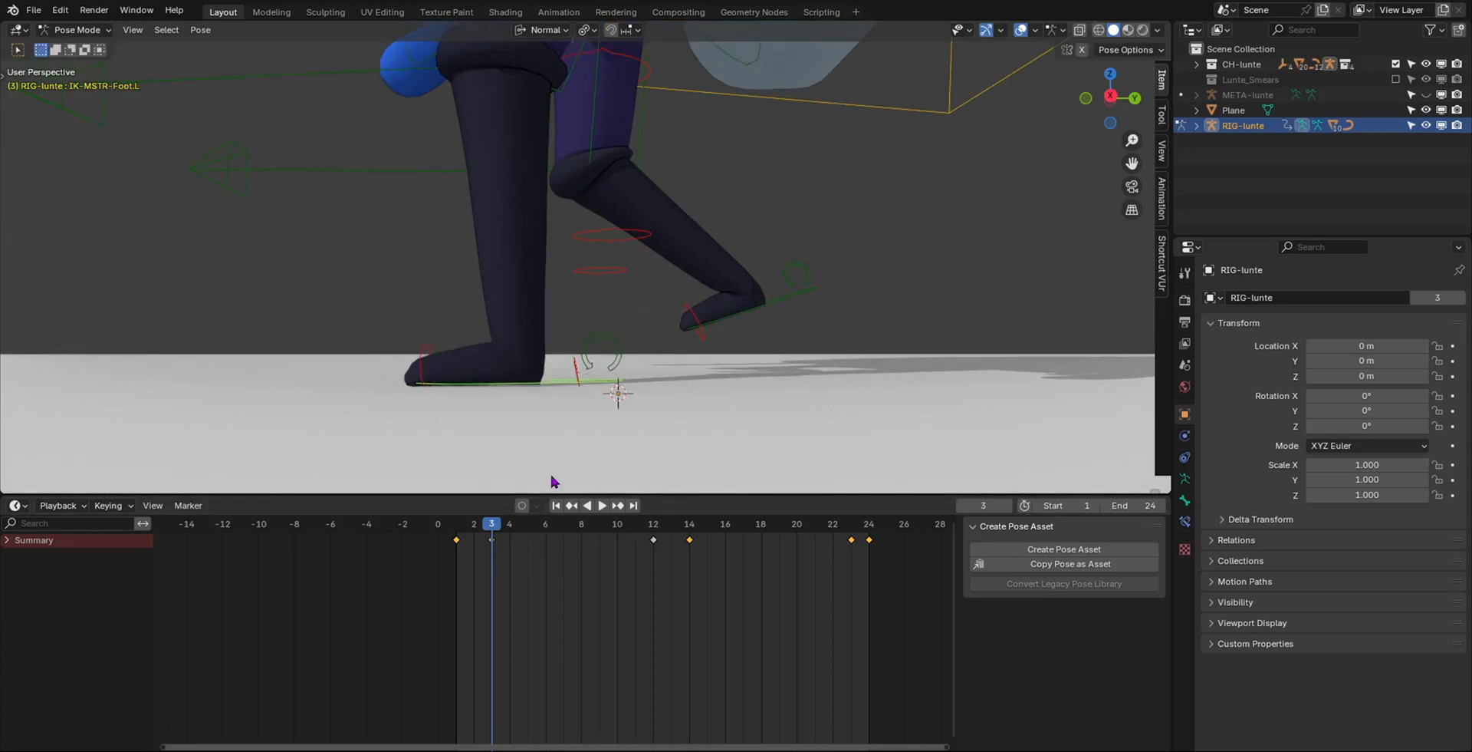
- At frame 6, rotate the left foot's IK master control about 15° so the sole lies flat, and keyframe it
{"action": "key", "text": "space"}
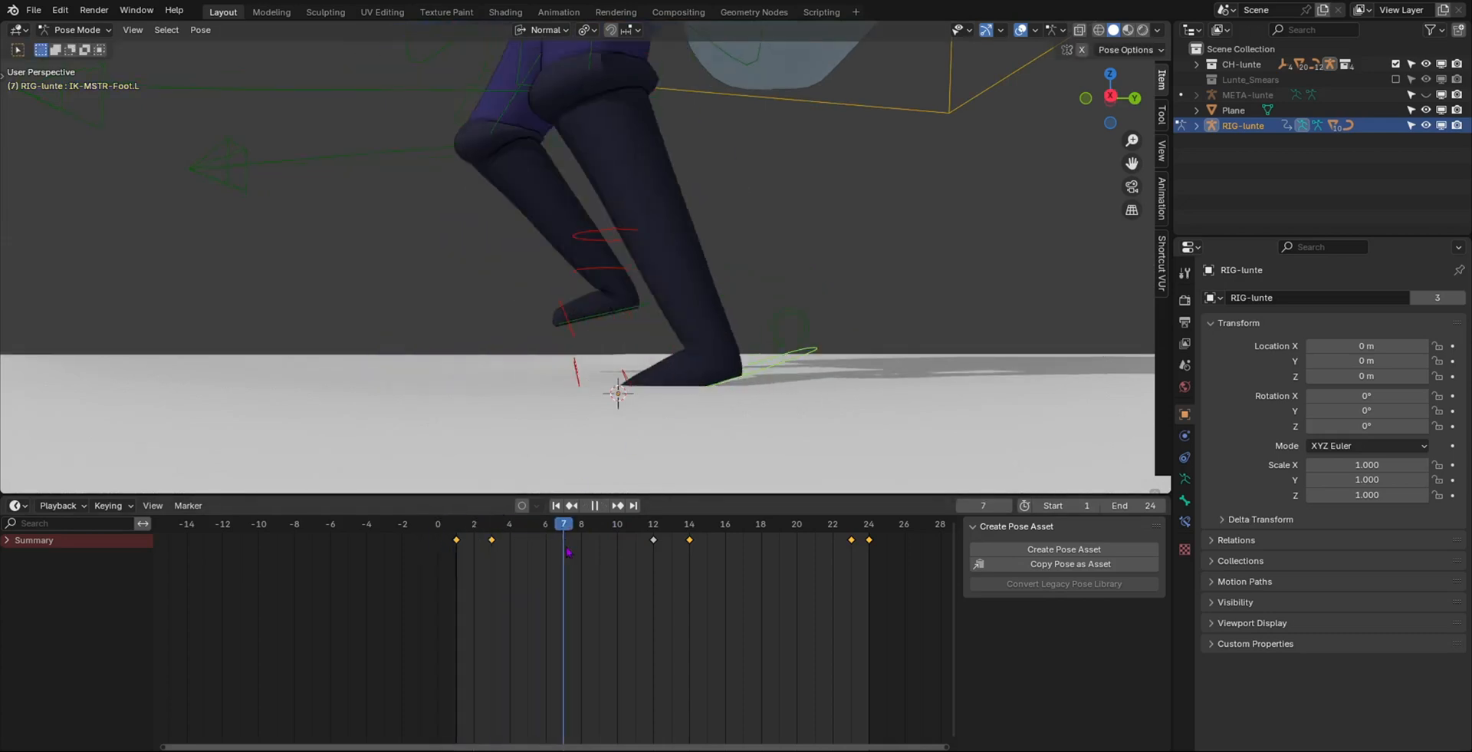
{"action": "left_click_drag", "start_coordinate": [559, 559], "coordinate": [553, 559]}
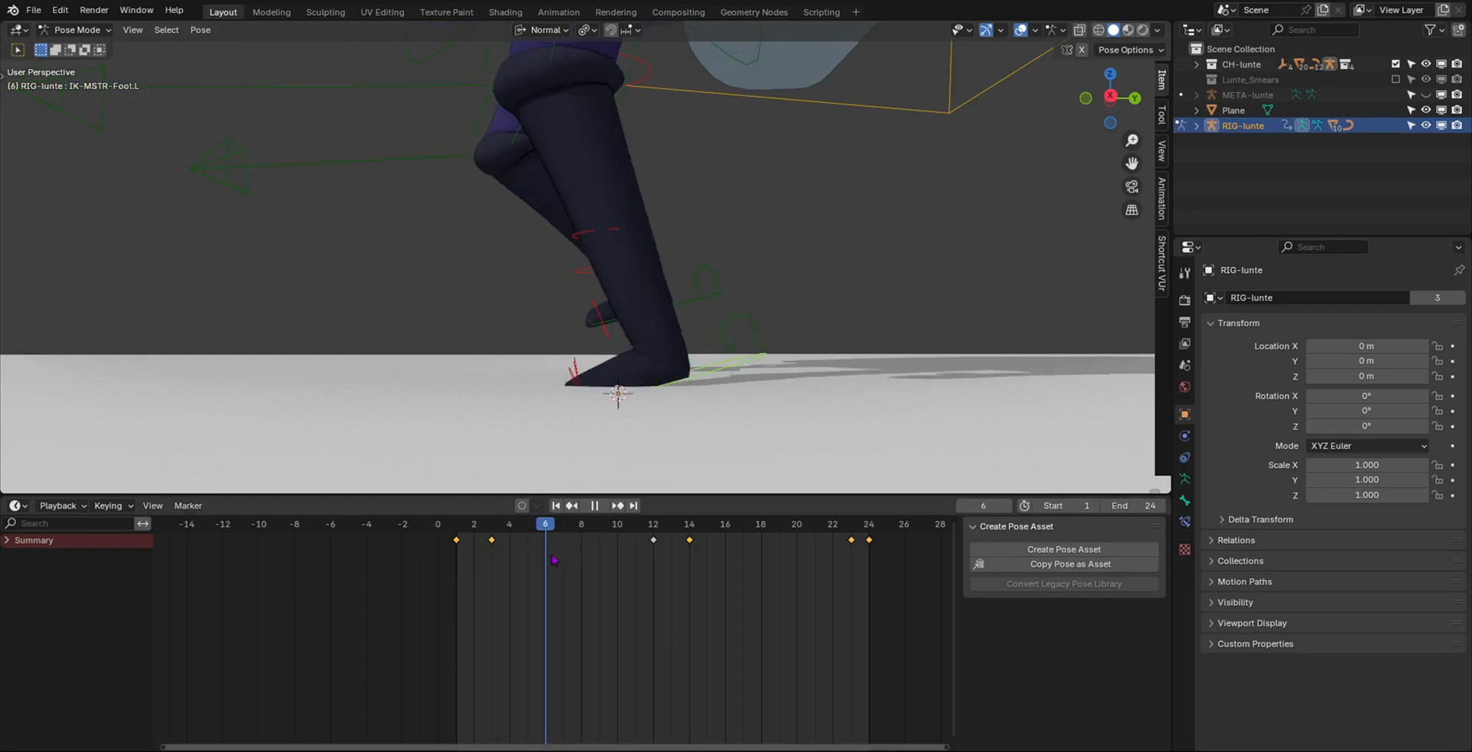
{"action": "key", "text": "r"}
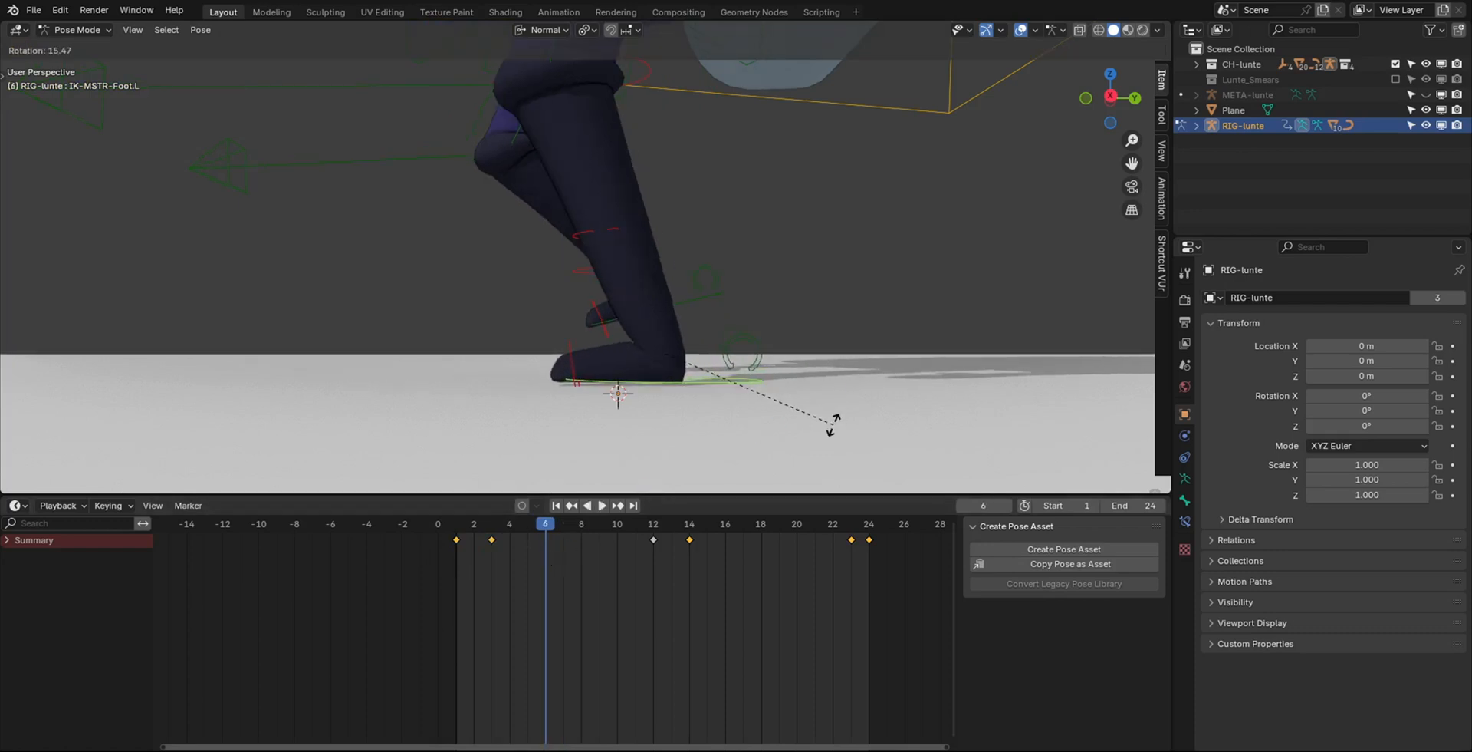
{"action": "left_click", "coordinate": [833, 423]}
{"action": "key", "text": "i"}
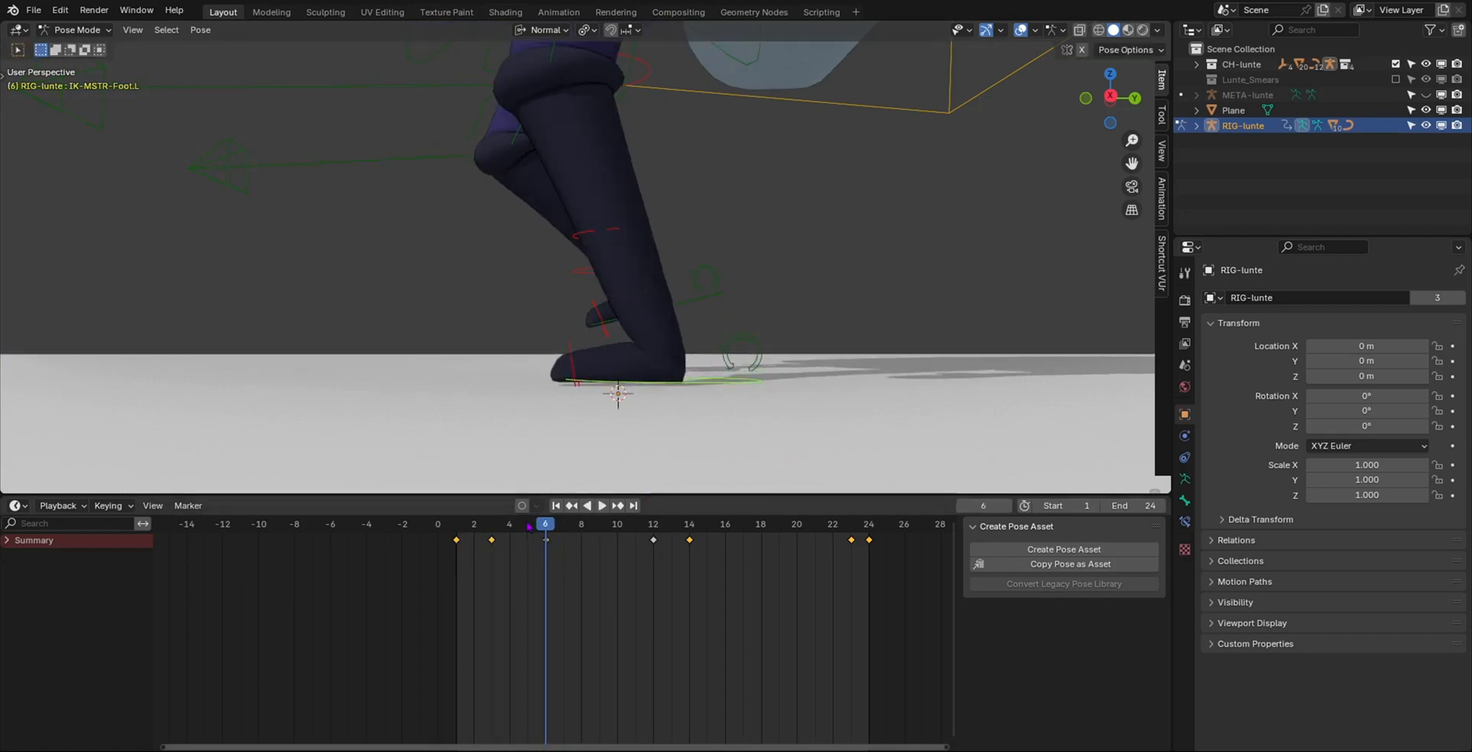
- At frame 11, tilt the left foot's IK master control heel-up, place its toes on the ground and keyframe it
{"action": "key", "text": "space"}
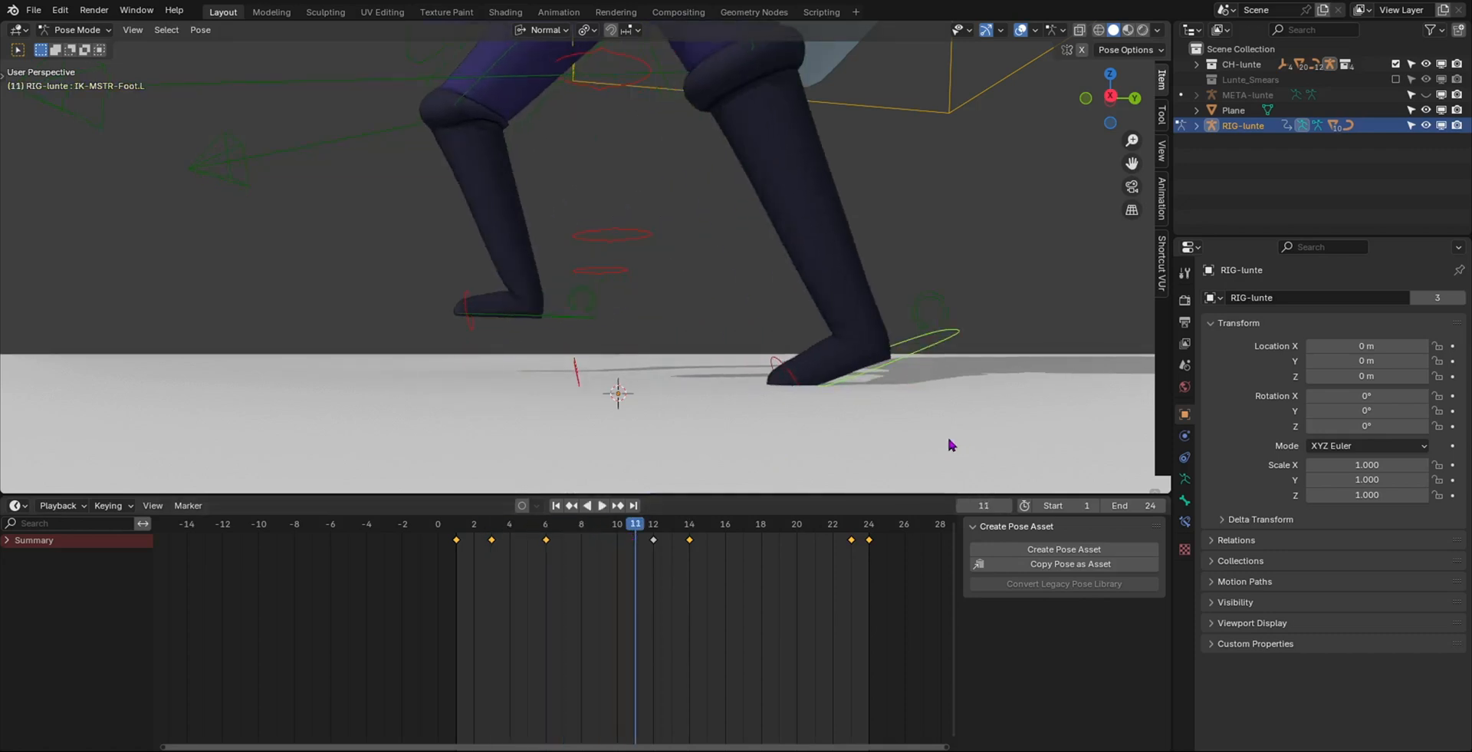
{"action": "key", "text": "g"}
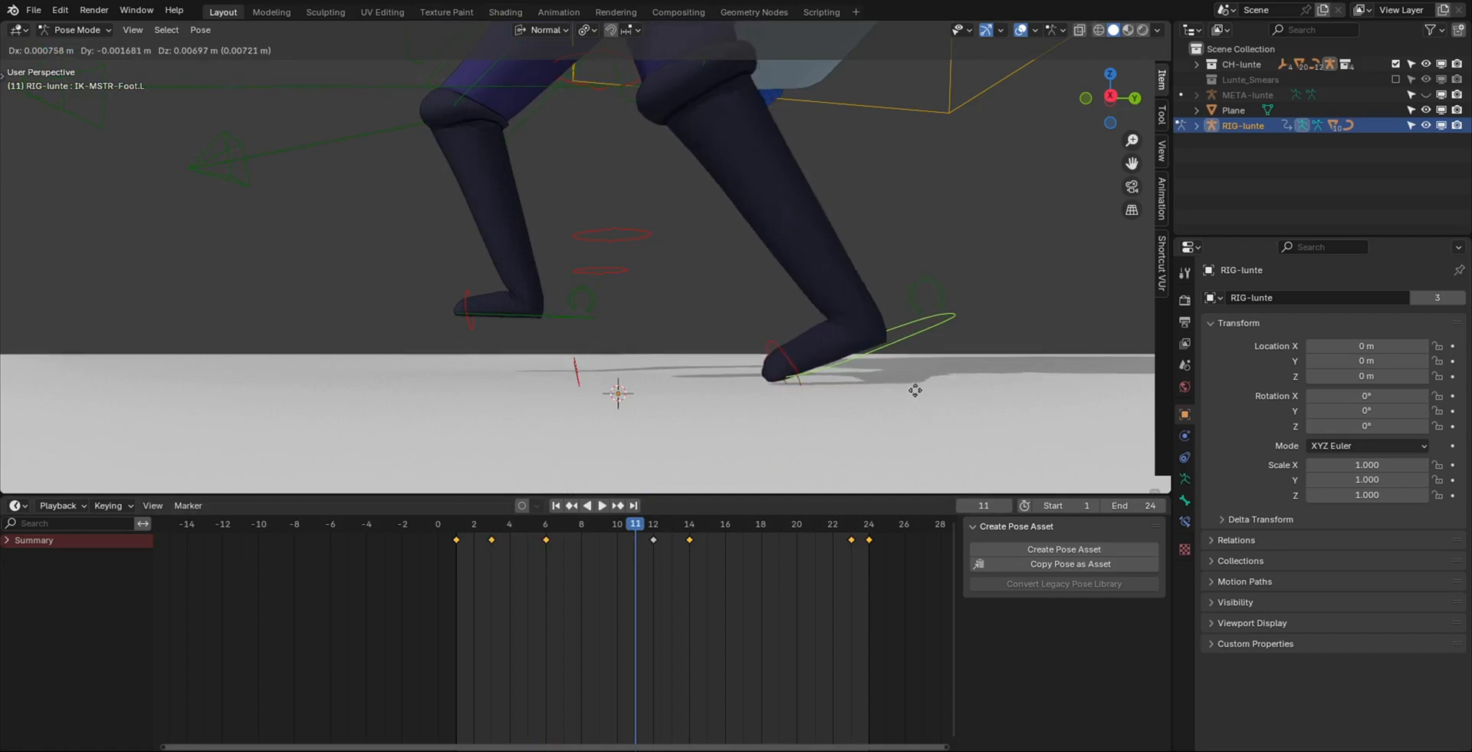
{"action": "left_click", "coordinate": [939, 393]}
{"action": "key", "text": "g"}
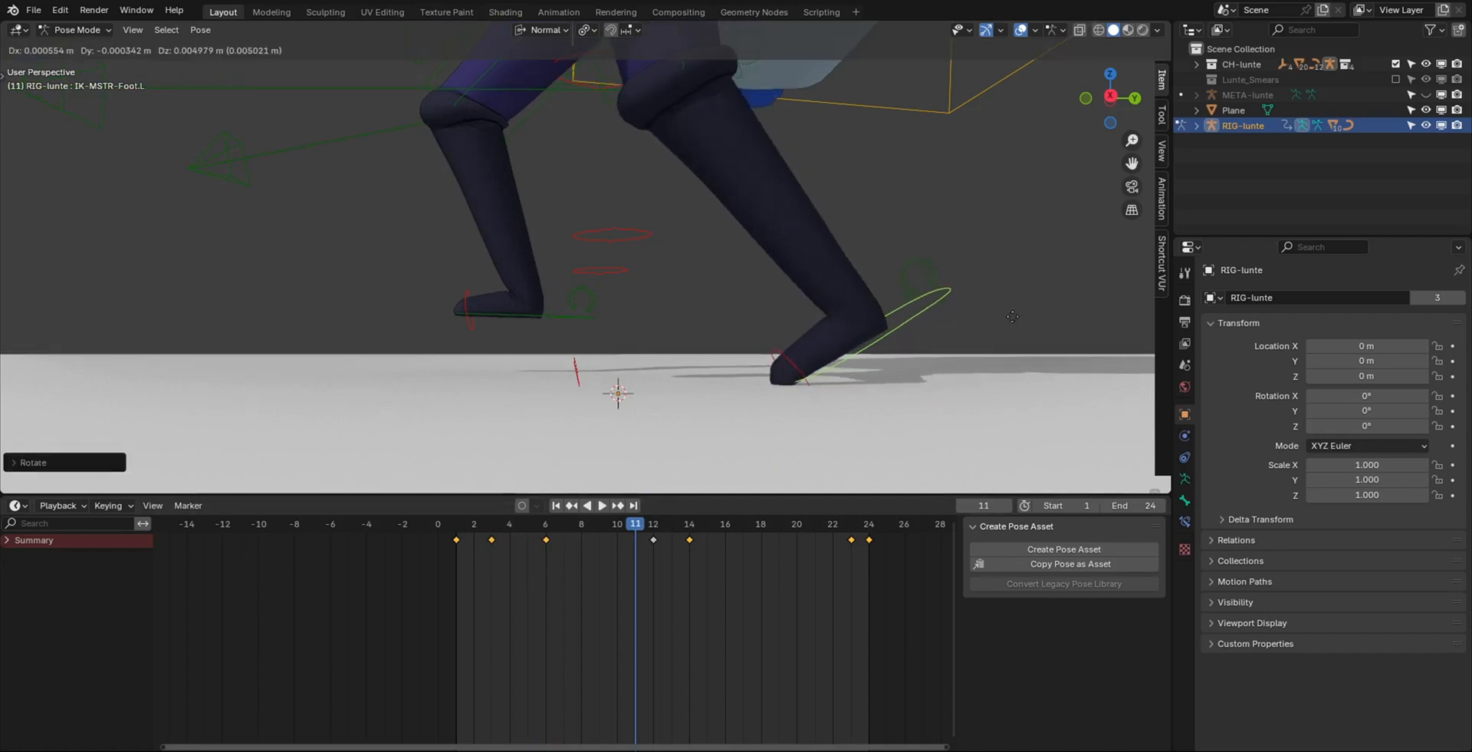
{"action": "left_click", "coordinate": [784, 436]}
{"action": "key", "text": "g"}
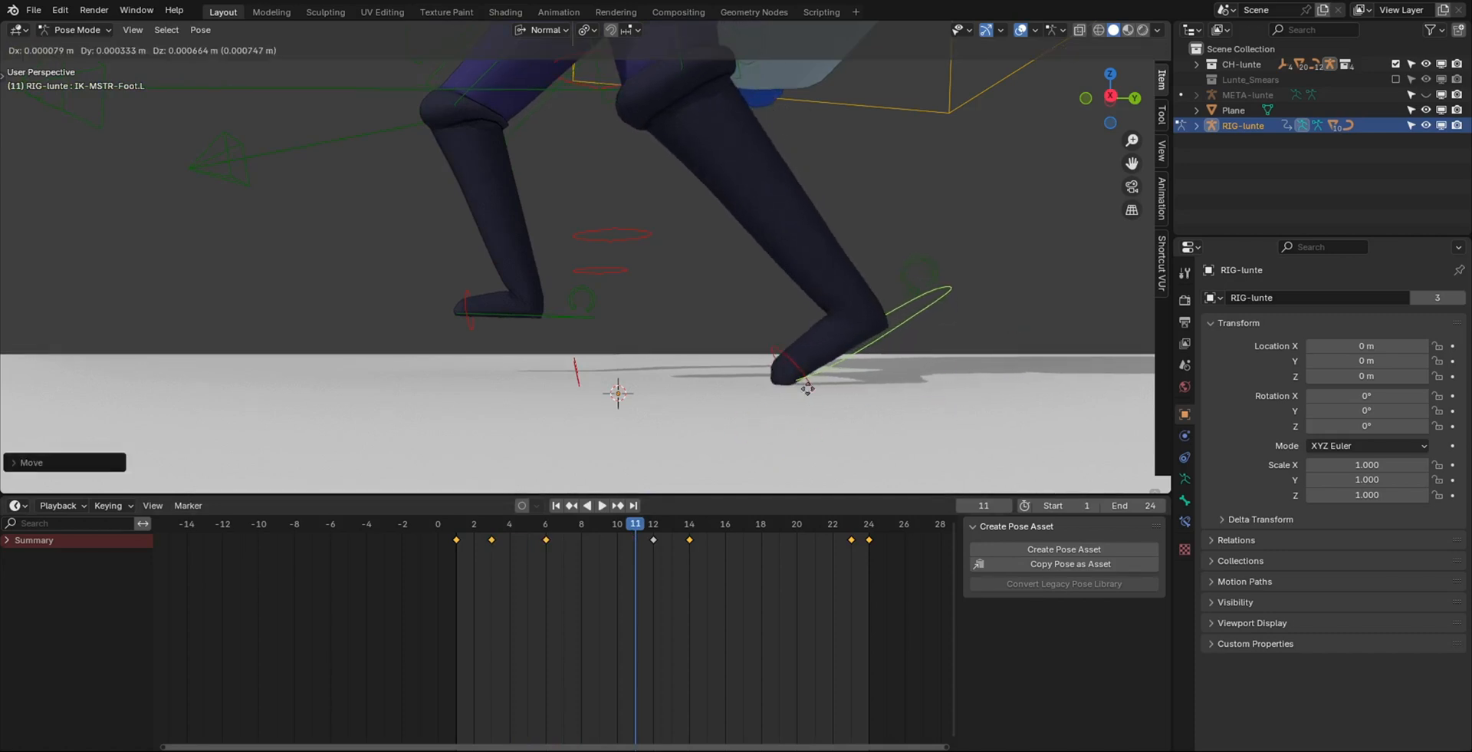
{"action": "left_click", "coordinate": [805, 395]}
{"action": "key", "text": "i"}
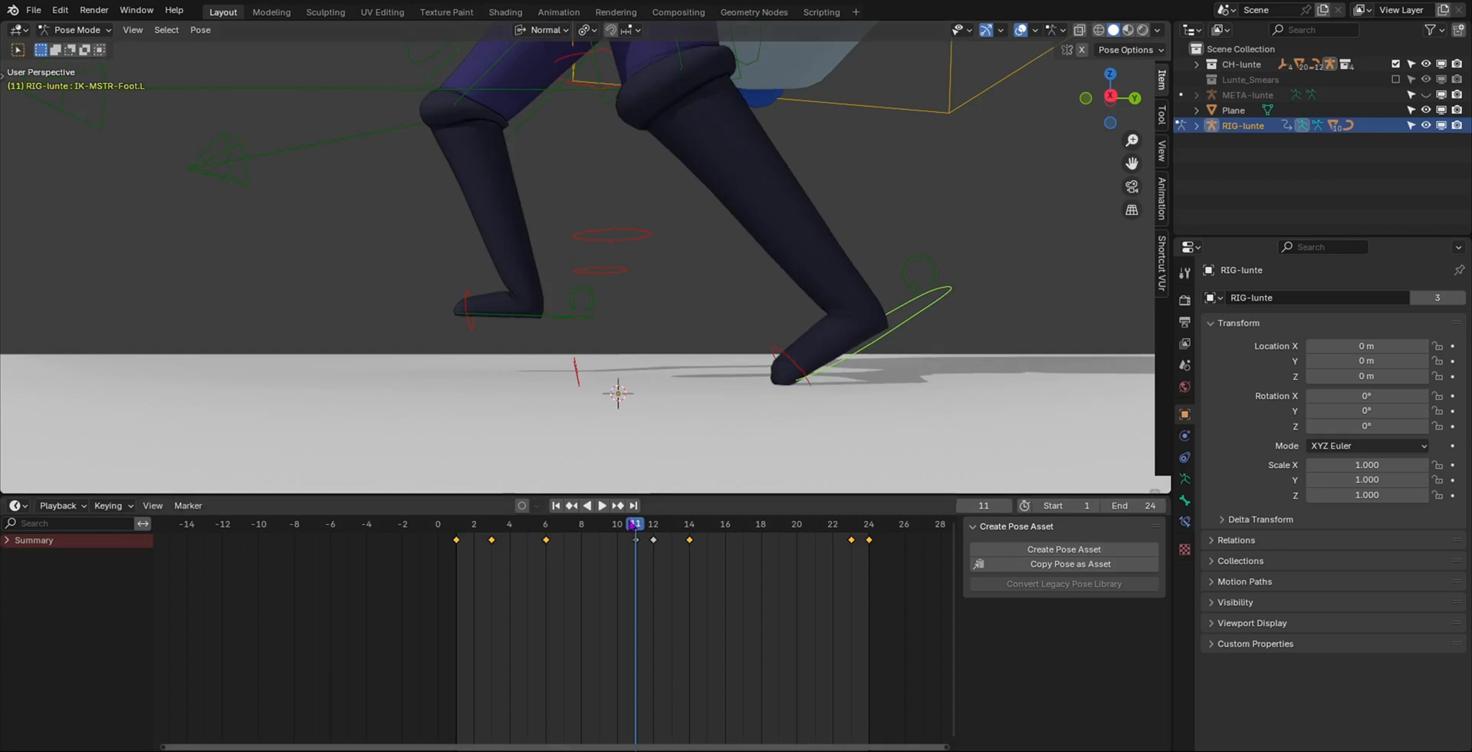
- Scrub and play back the walk cycle, examining the foot contacts and overall body motion close up and from several angles
{"action": "key", "text": "space"}
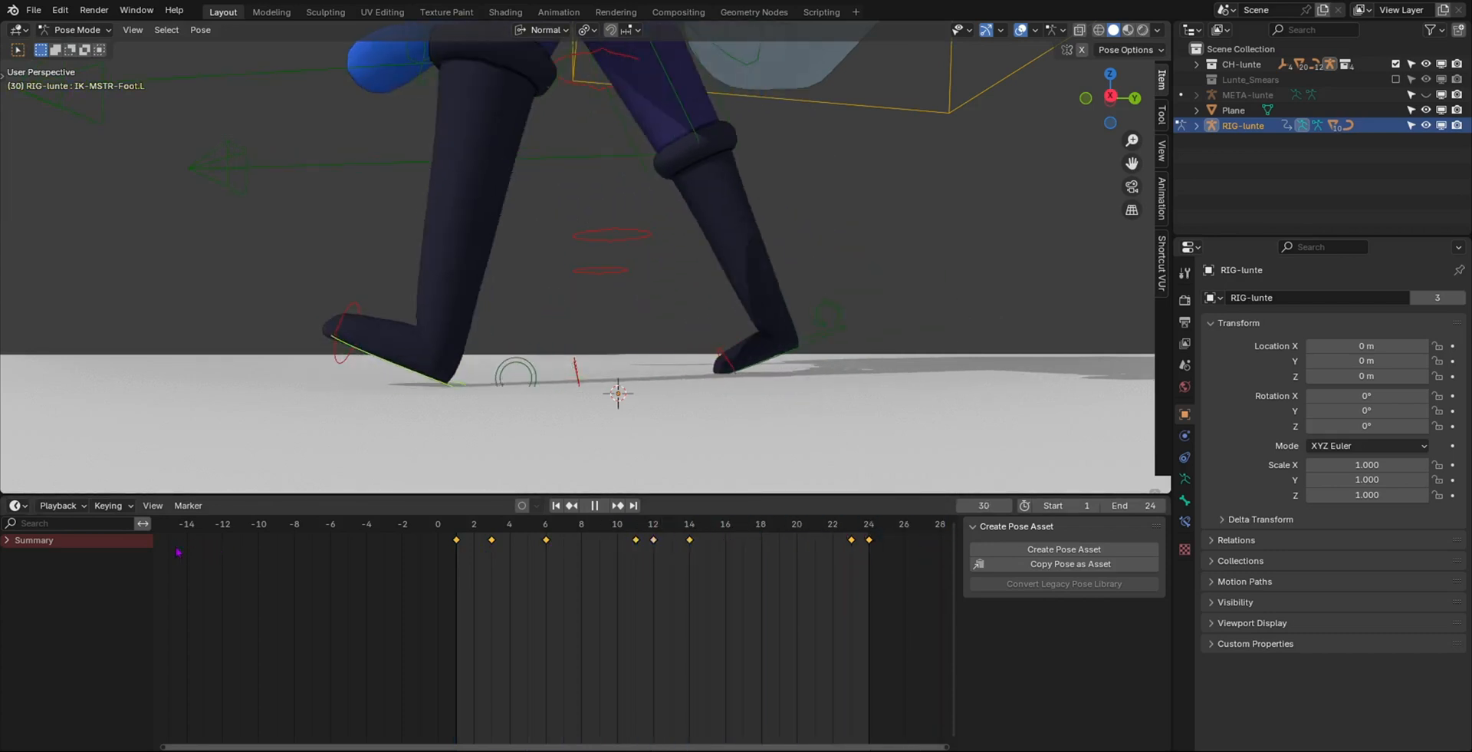
{"action": "left_click_drag", "start_coordinate": [176, 549], "coordinate": [439, 529]}
{"action": "scroll", "coordinate": [491, 414], "scroll_direction": "down", "scroll_amount": 4}
{"action": "middle_click_drag", "start_coordinate": [537, 345], "coordinate": [460, 265]}
{"action": "scroll", "coordinate": [565, 400], "scroll_direction": "down", "scroll_amount": 4}
{"action": "key", "text": "space"}
{"action": "scroll", "coordinate": [520, 359], "scroll_direction": "up", "scroll_amount": 3}
{"action": "scroll", "coordinate": [687, 361], "scroll_direction": "down", "scroll_amount": 3}
{"action": "scroll", "coordinate": [766, 332], "scroll_direction": "down", "scroll_amount": 3}
{"action": "scroll", "coordinate": [460, 265], "scroll_direction": "up", "scroll_amount": 3}
{"action": "scroll", "coordinate": [671, 255], "scroll_direction": "down", "scroll_amount": 3}
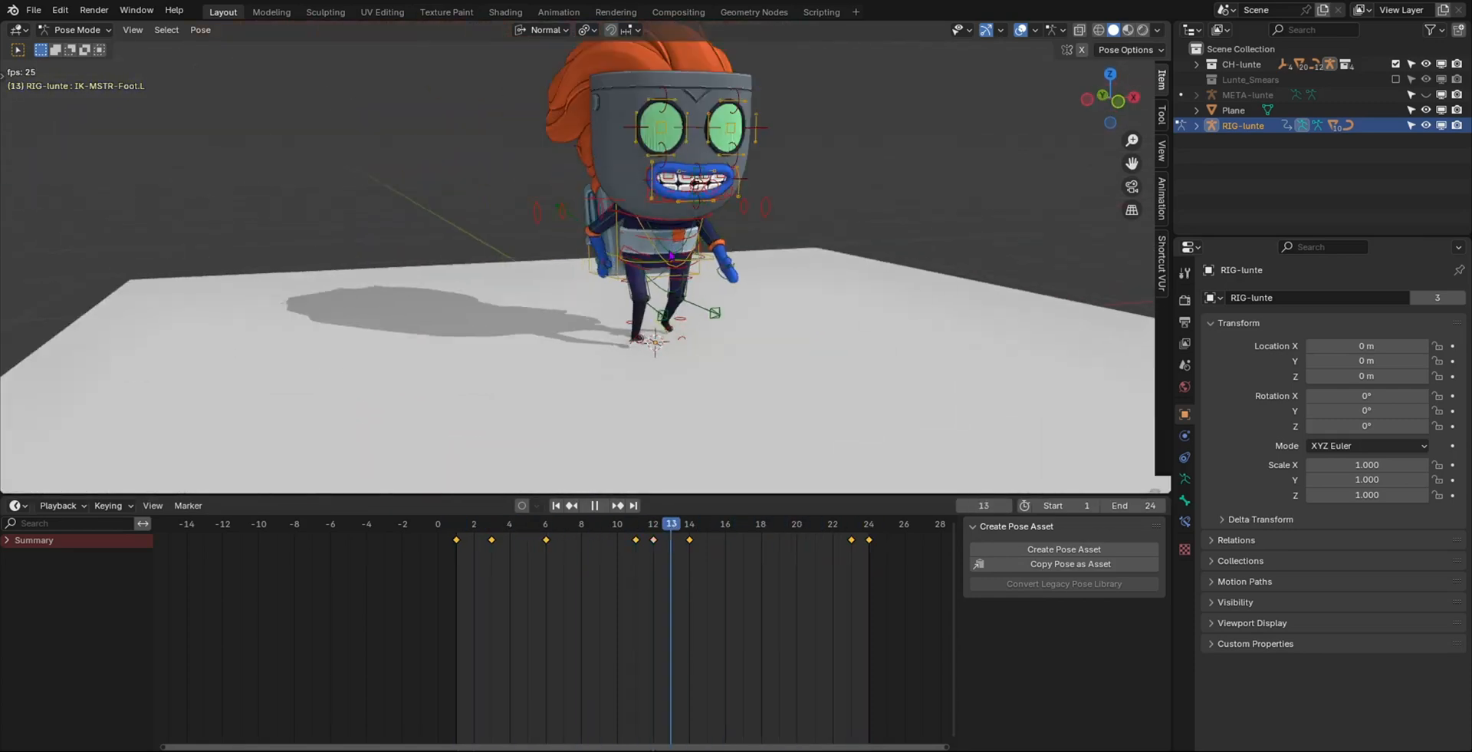
{"action": "scroll", "coordinate": [671, 255], "scroll_direction": "up", "scroll_amount": 4}
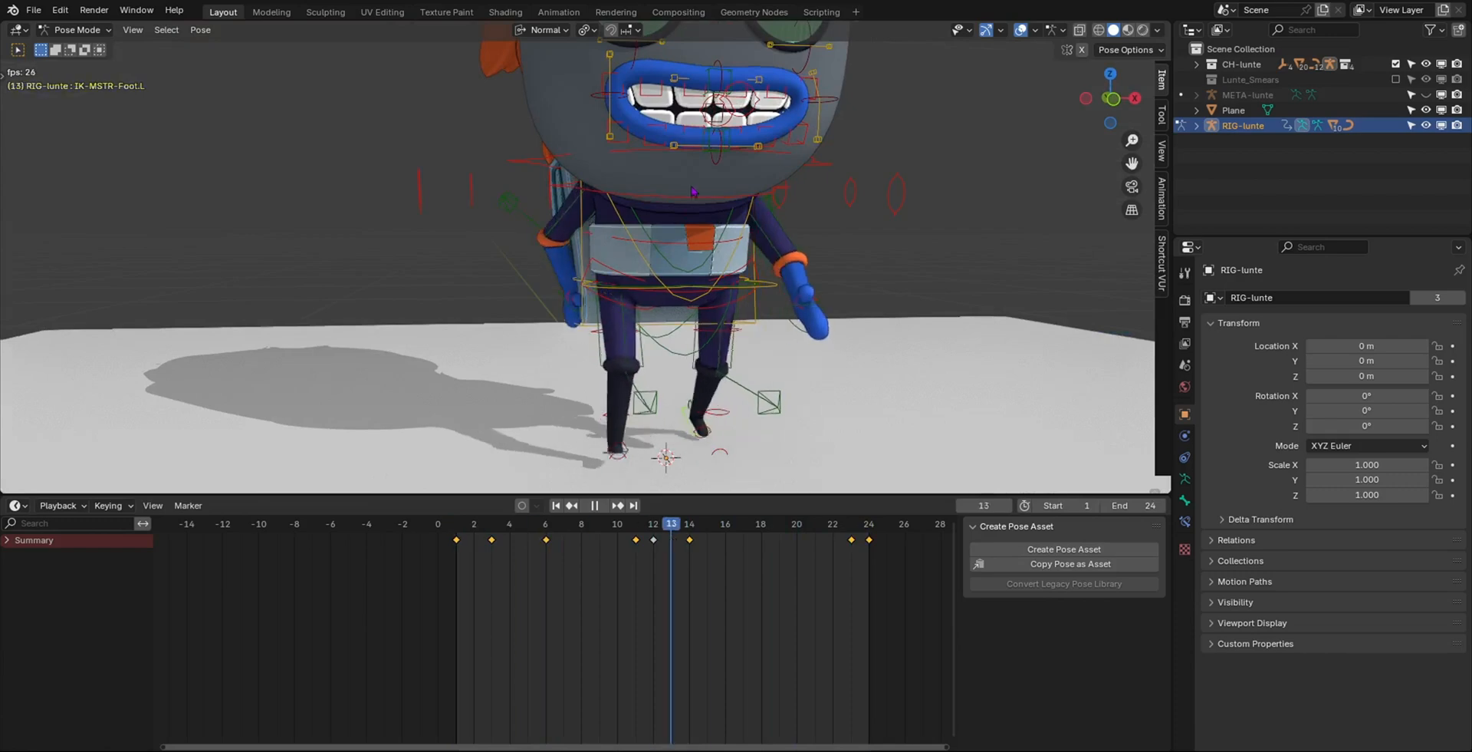
{"action": "scroll", "coordinate": [694, 193], "scroll_direction": "down", "scroll_amount": 3}
{"action": "scroll", "coordinate": [644, 237], "scroll_direction": "up", "scroll_amount": 4}
{"action": "middle_click_drag", "start_coordinate": [703, 208], "coordinate": [625, 275]}
{"action": "scroll", "coordinate": [634, 249], "scroll_direction": "down", "scroll_amount": 4}
{"action": "scroll", "coordinate": [625, 265], "scroll_direction": "down", "scroll_amount": 5}
{"action": "middle_click_drag", "start_coordinate": [590, 191], "coordinate": [648, 181]}
{"action": "scroll", "coordinate": [565, 147], "scroll_direction": "up", "scroll_amount": 5}
{"action": "scroll", "coordinate": [565, 147], "scroll_direction": "down", "scroll_amount": 5}
{"action": "scroll", "coordinate": [588, 179], "scroll_direction": "up", "scroll_amount": 4}
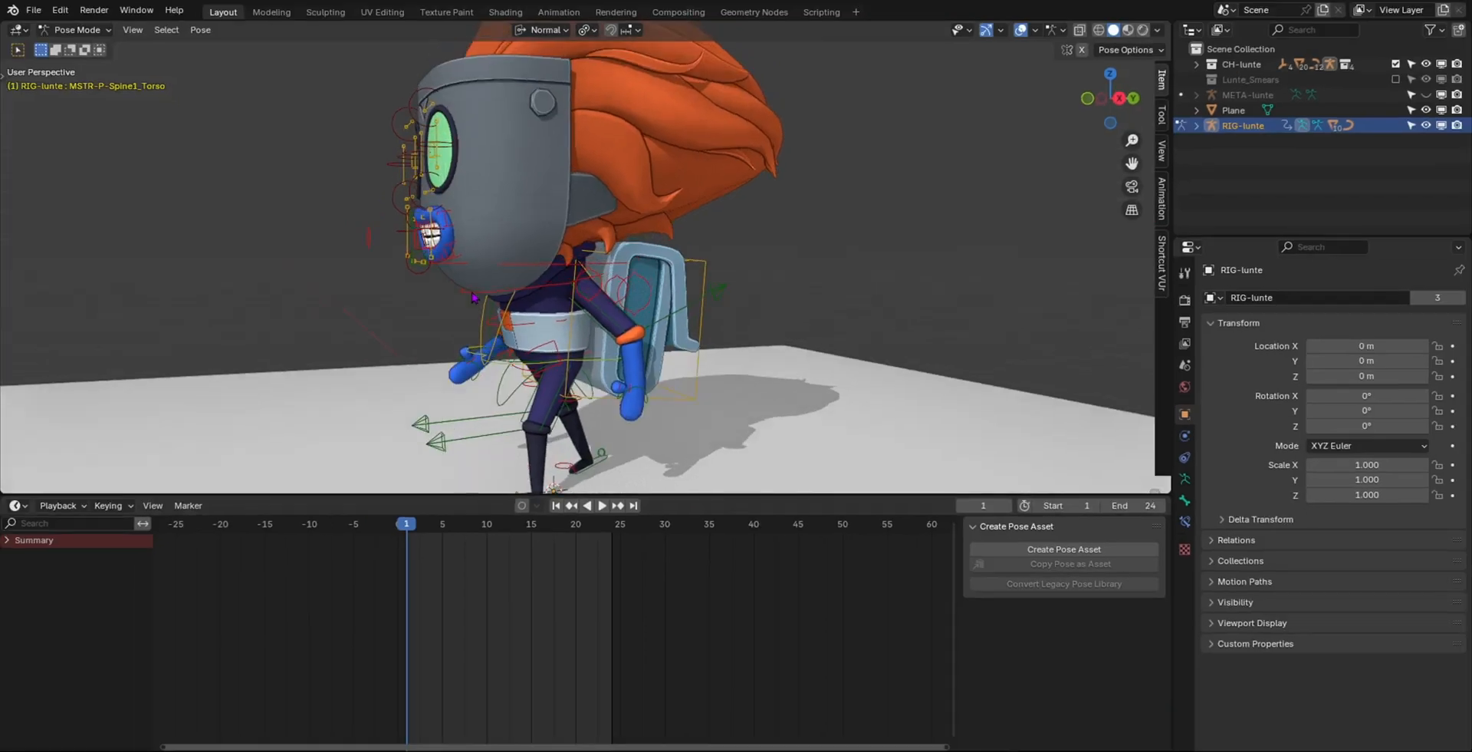
- Select the chest control FK-Spine2 at frame 1 and undo its trial rotation
{"action": "middle_click_drag", "start_coordinate": [539, 326], "coordinate": [694, 331]}
{"action": "scroll", "coordinate": [669, 320], "scroll_direction": "up", "scroll_amount": 4}
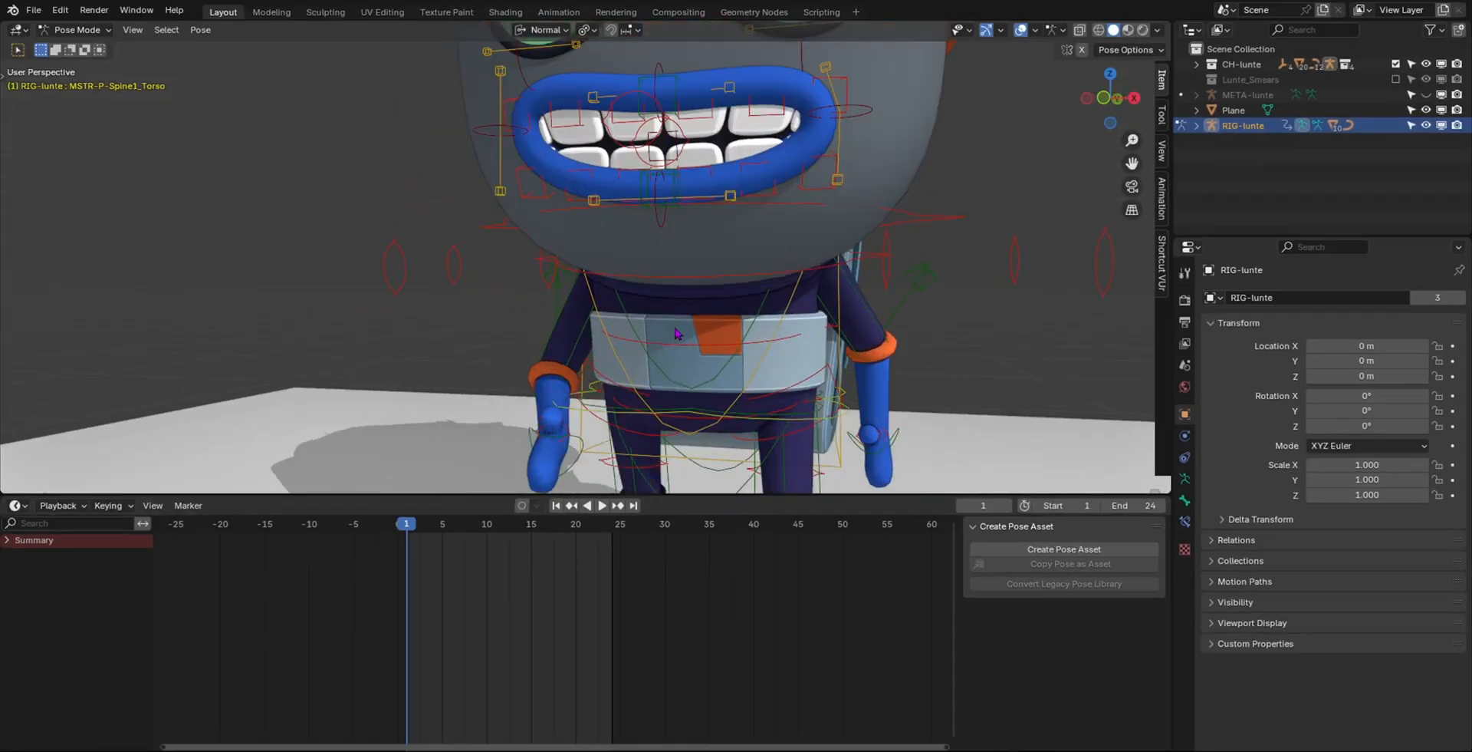
{"action": "left_click", "coordinate": [687, 352]}
{"action": "scroll", "coordinate": [688, 352], "scroll_direction": "down", "scroll_amount": 4}
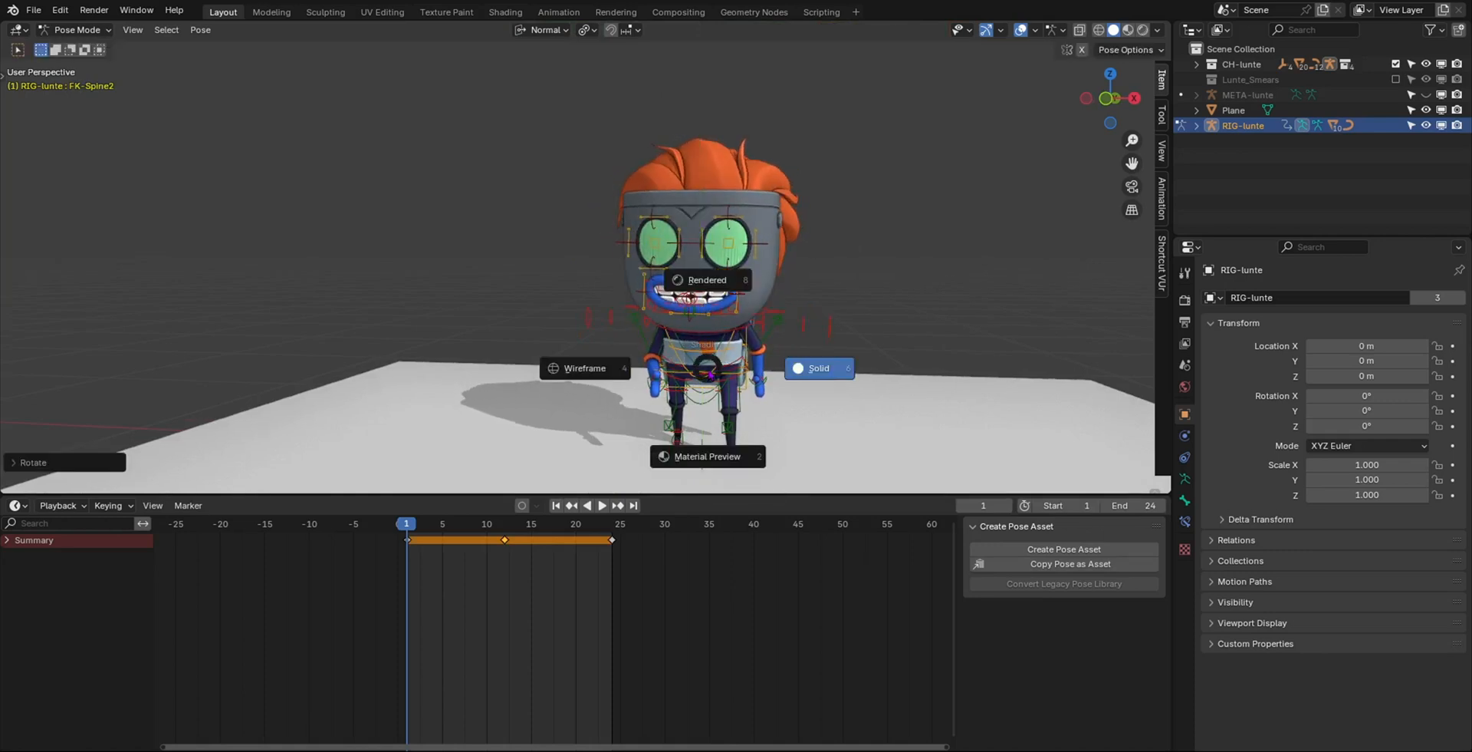
{"action": "left_click", "coordinate": [977, 290]}
{"action": "key", "text": "ctrl+z"}
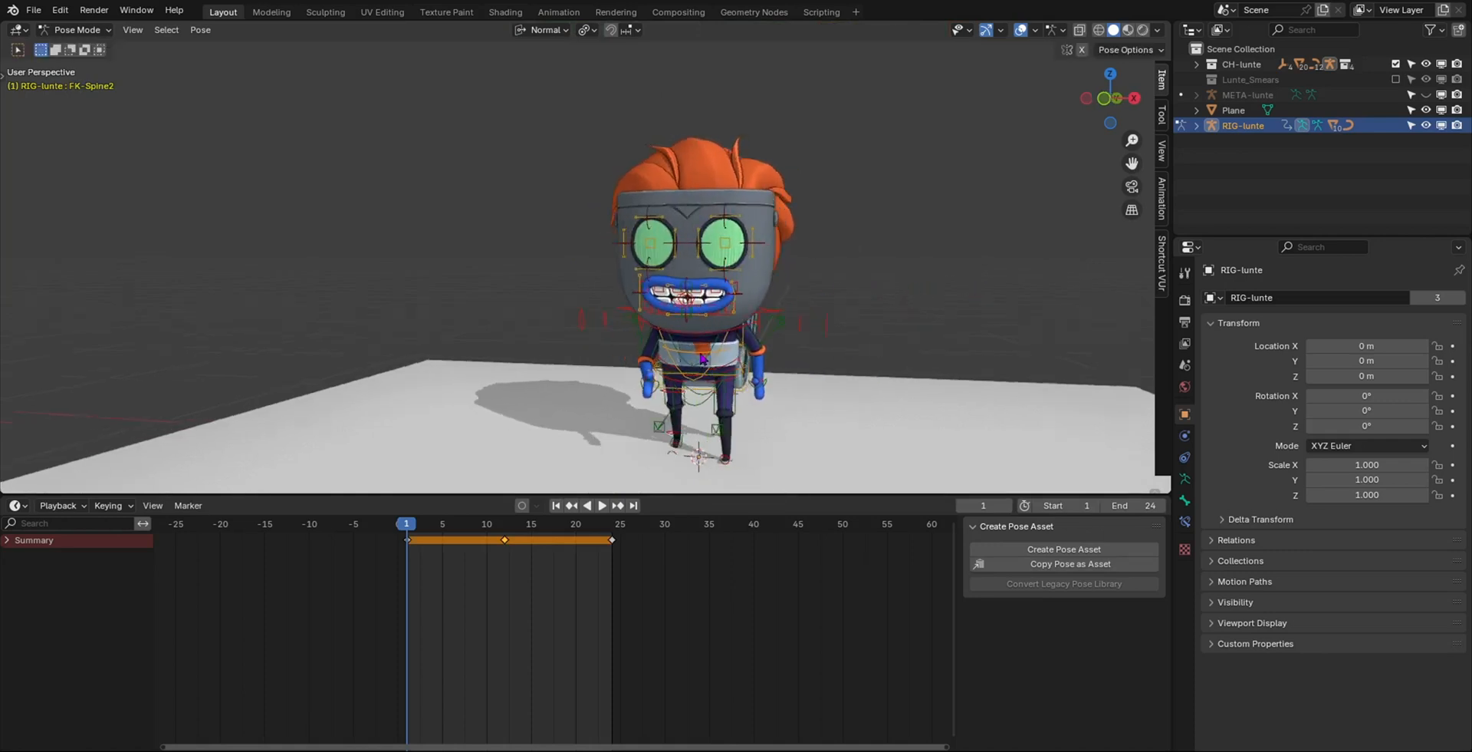
- At frame 1, twist FK-Spine2 about 23° around its local Y axis, ease it back slightly and keyframe it
{"action": "scroll", "coordinate": [798, 307], "scroll_direction": "up", "scroll_amount": 4}
{"action": "middle_click_drag", "start_coordinate": [790, 310], "coordinate": [1020, 391]}
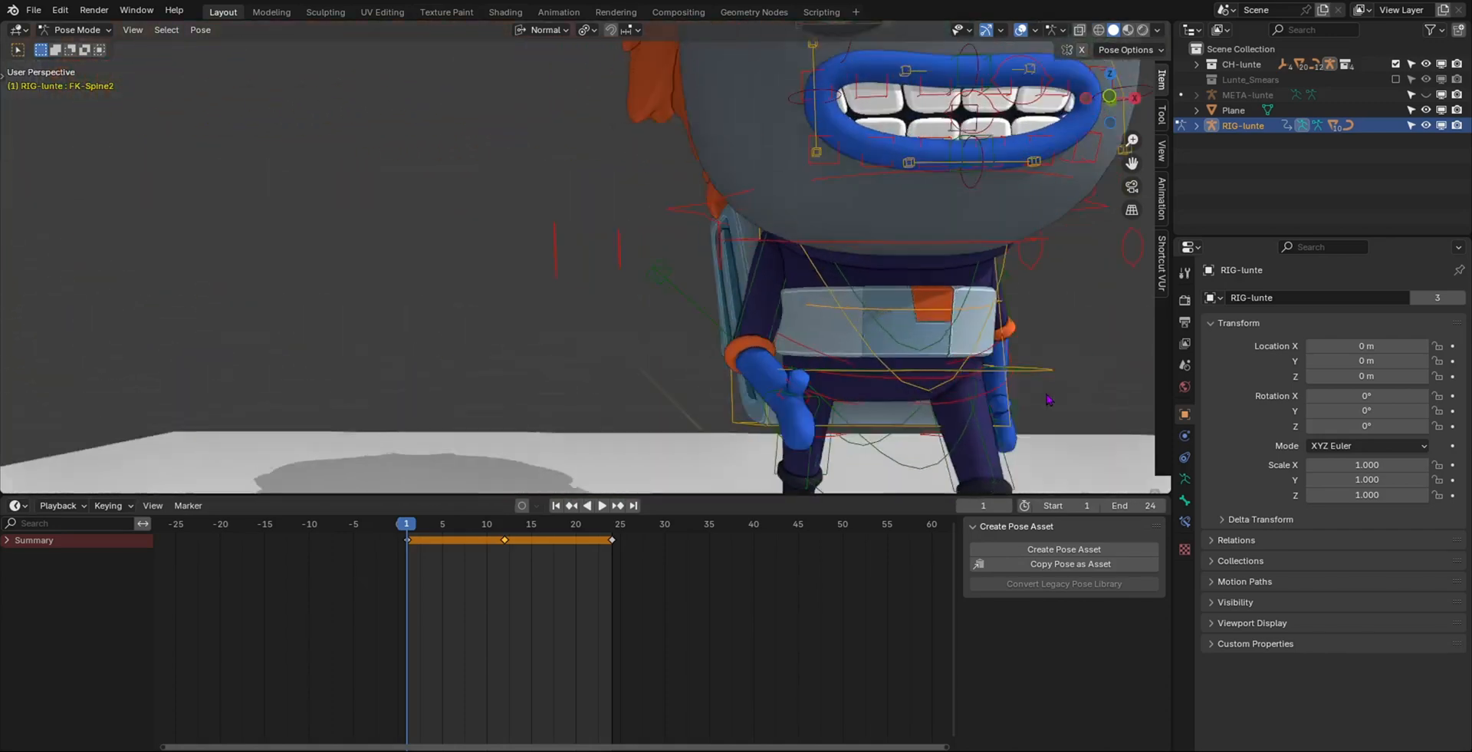
{"action": "scroll", "coordinate": [908, 318], "scroll_direction": "down", "scroll_amount": 3}
{"action": "middle_click_drag", "start_coordinate": [954, 285], "coordinate": [849, 269], "text": "shift"}
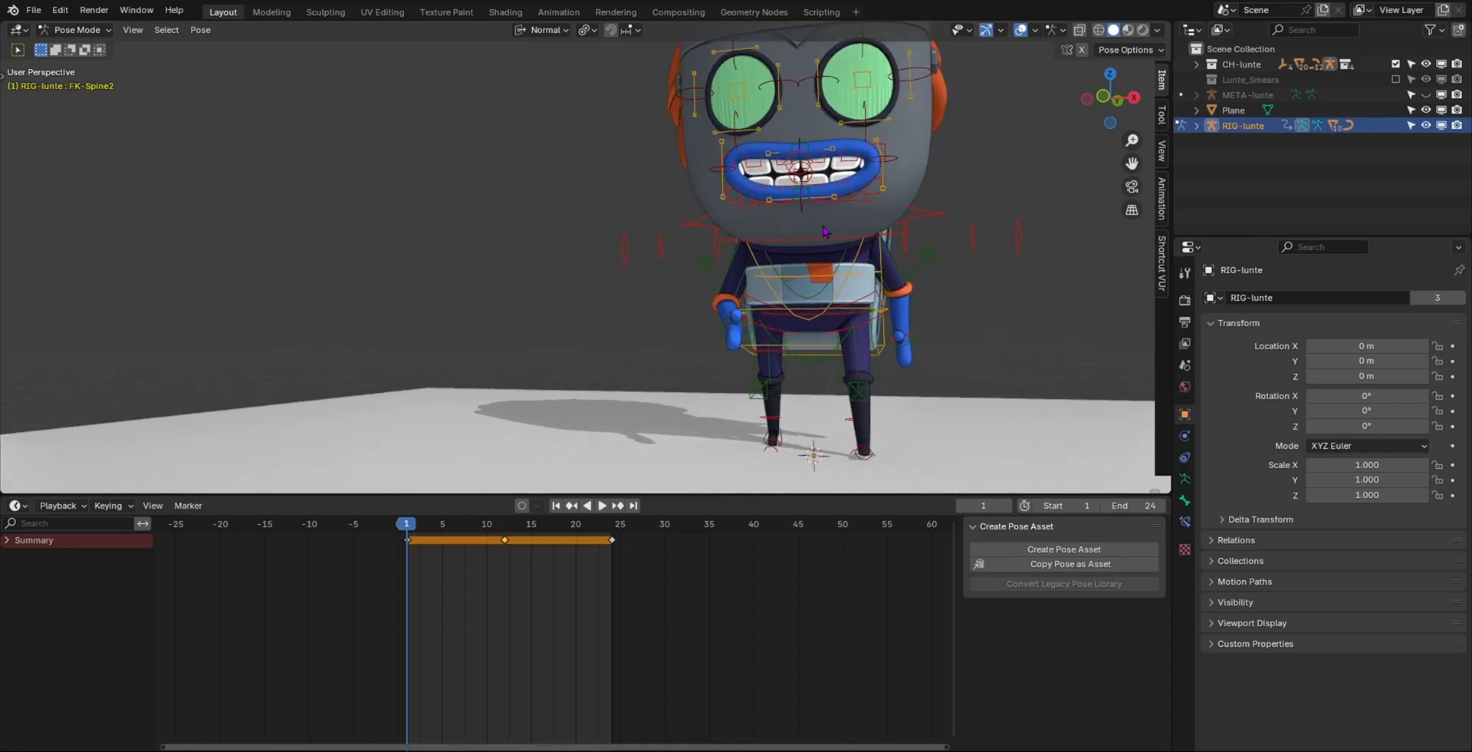
{"action": "key", "text": "r"}
{"action": "key", "text": "y"}
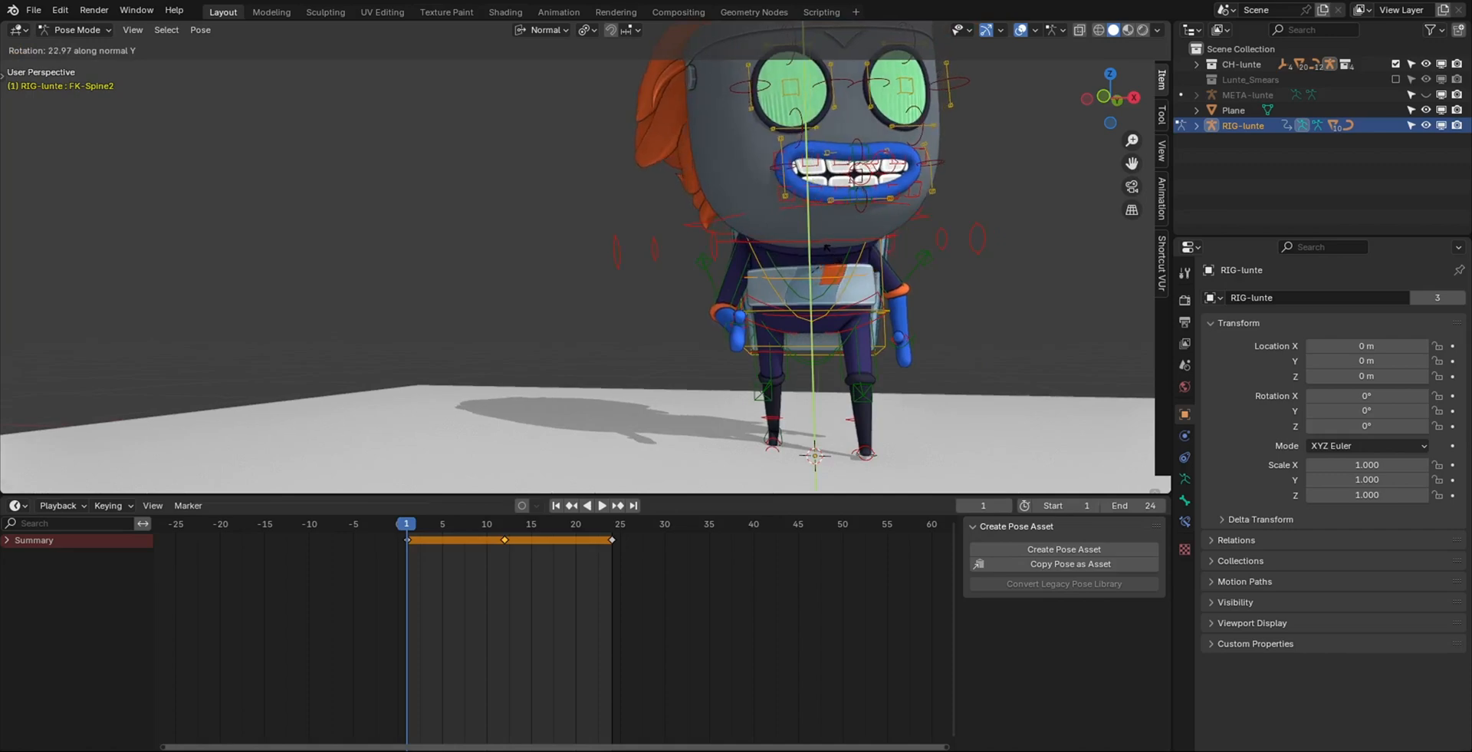
{"action": "left_click", "coordinate": [835, 261]}
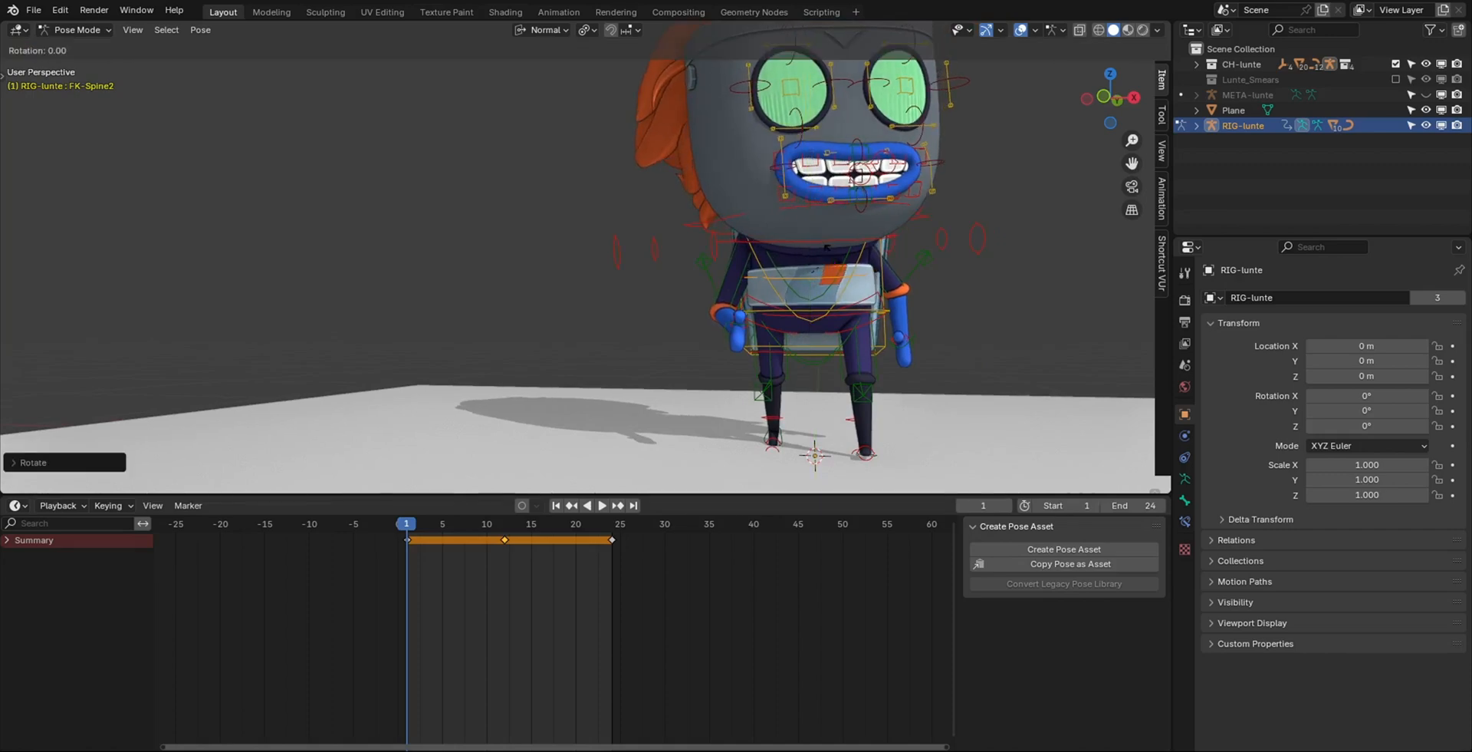
{"action": "key", "text": "y"}
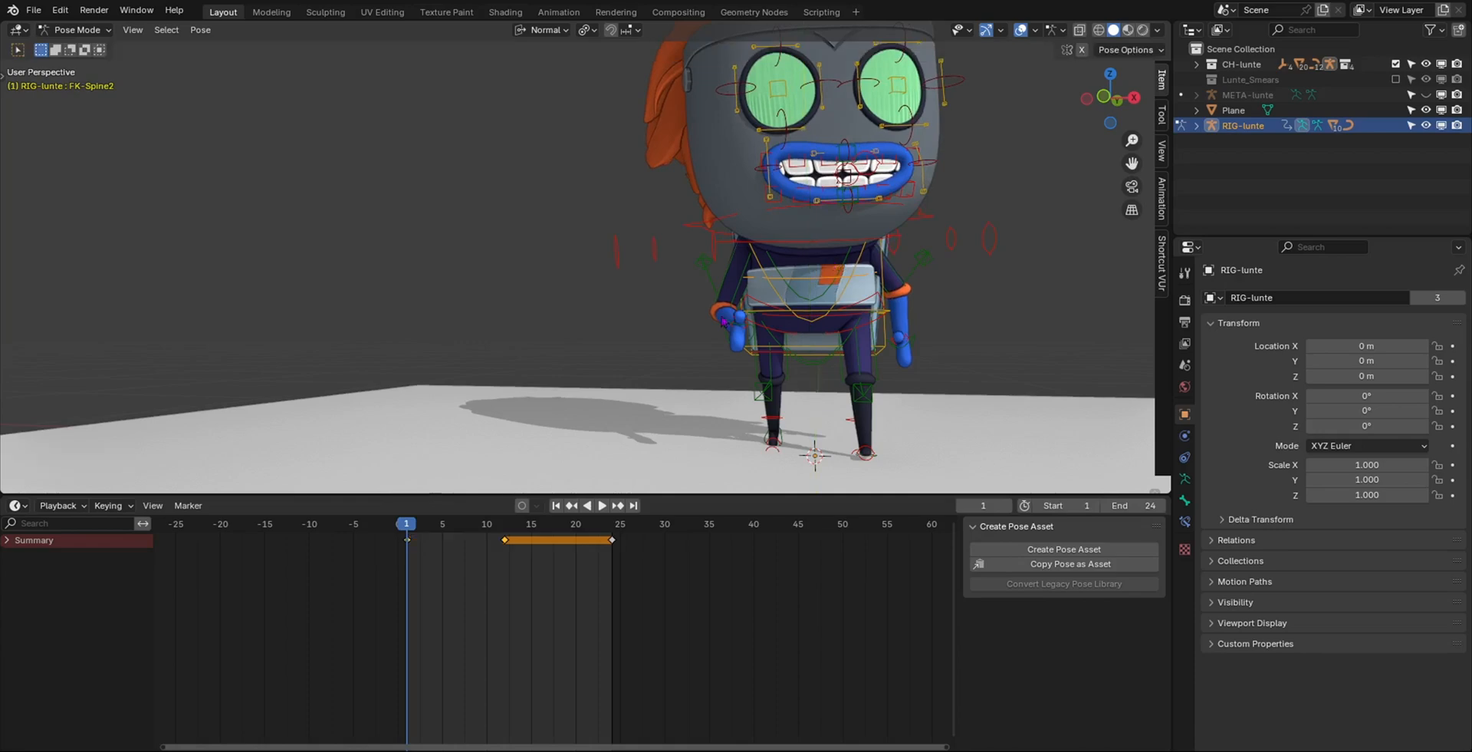
- At frame 12, twist FK-Spine2 around its local Y axis in the opposite direction and keyframe it
{"action": "left_click_drag", "start_coordinate": [411, 529], "coordinate": [498, 541]}
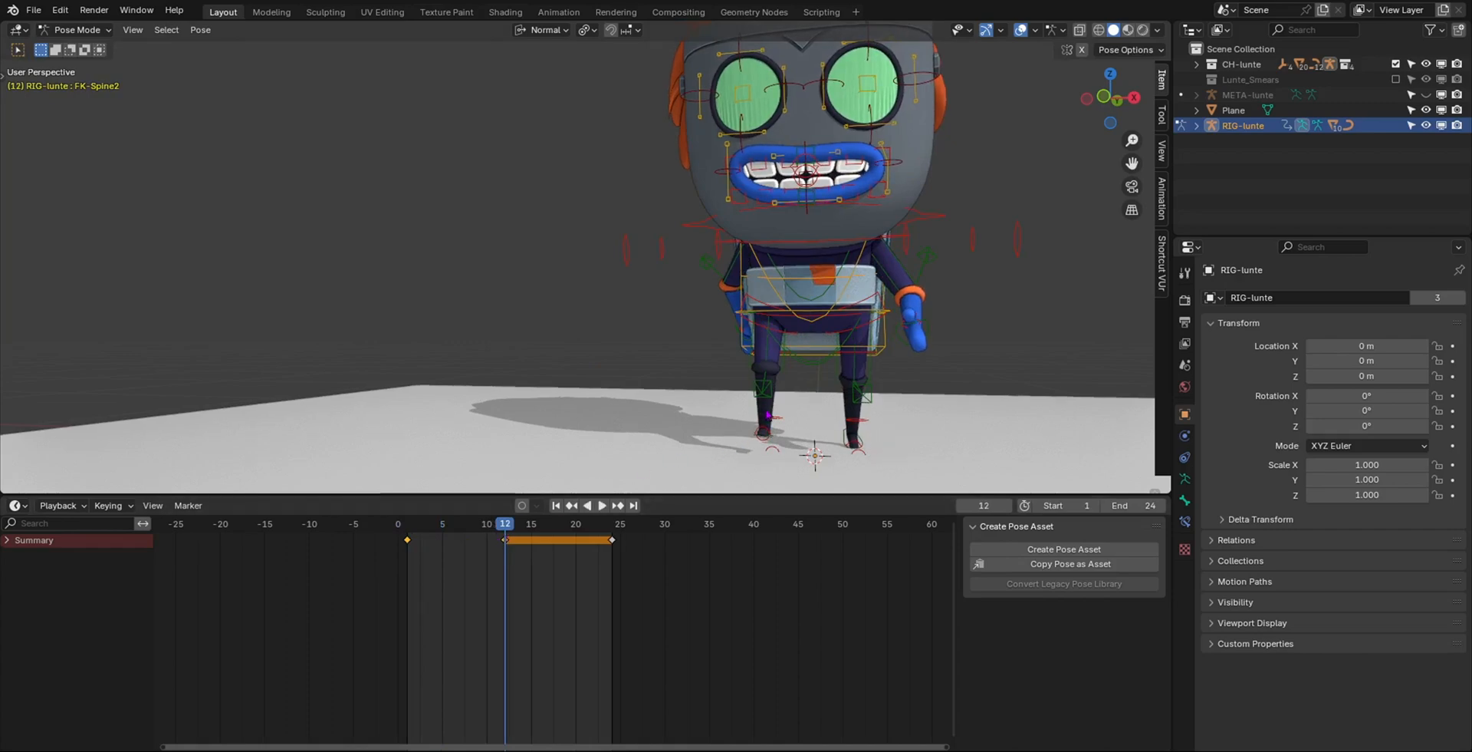
{"action": "key", "text": "r"}
{"action": "key", "text": "y"}
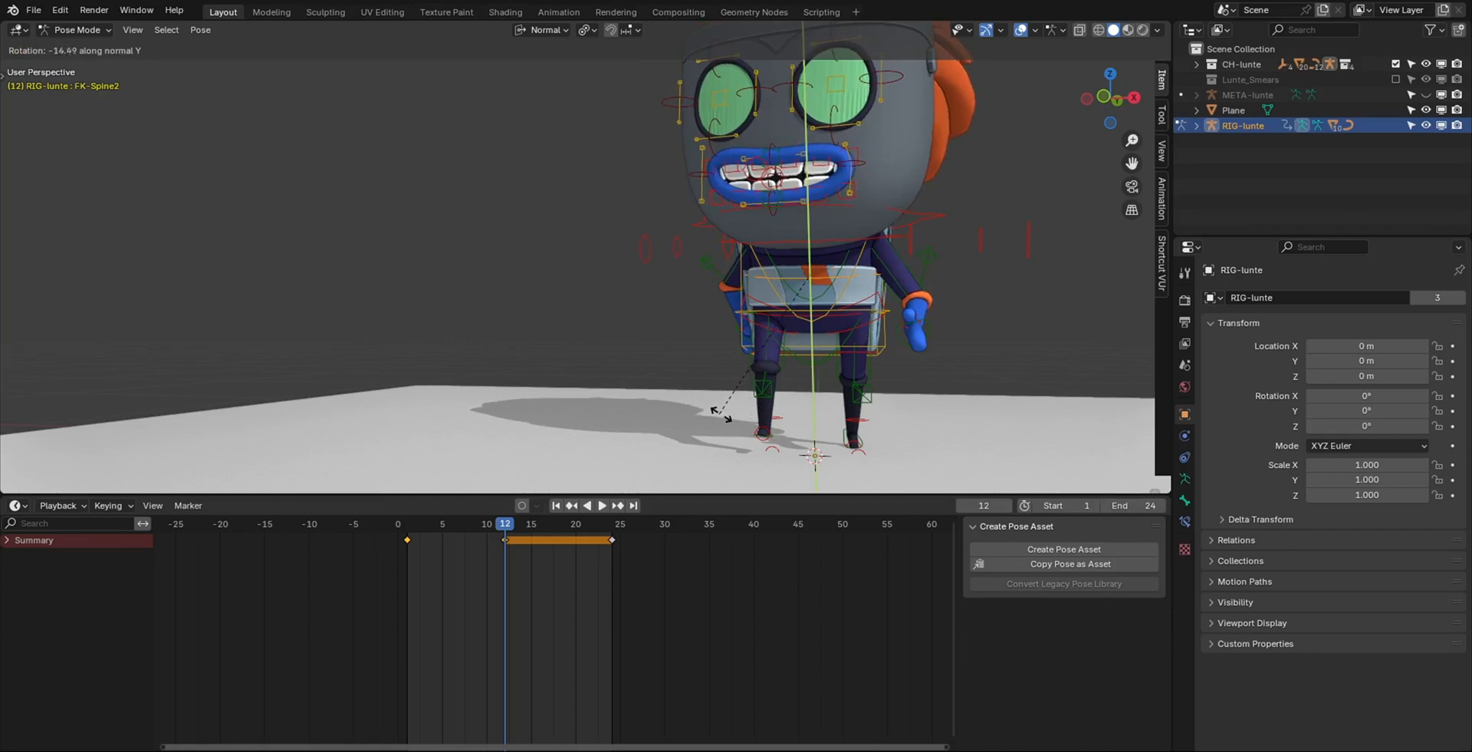
{"action": "left_click", "coordinate": [737, 414]}
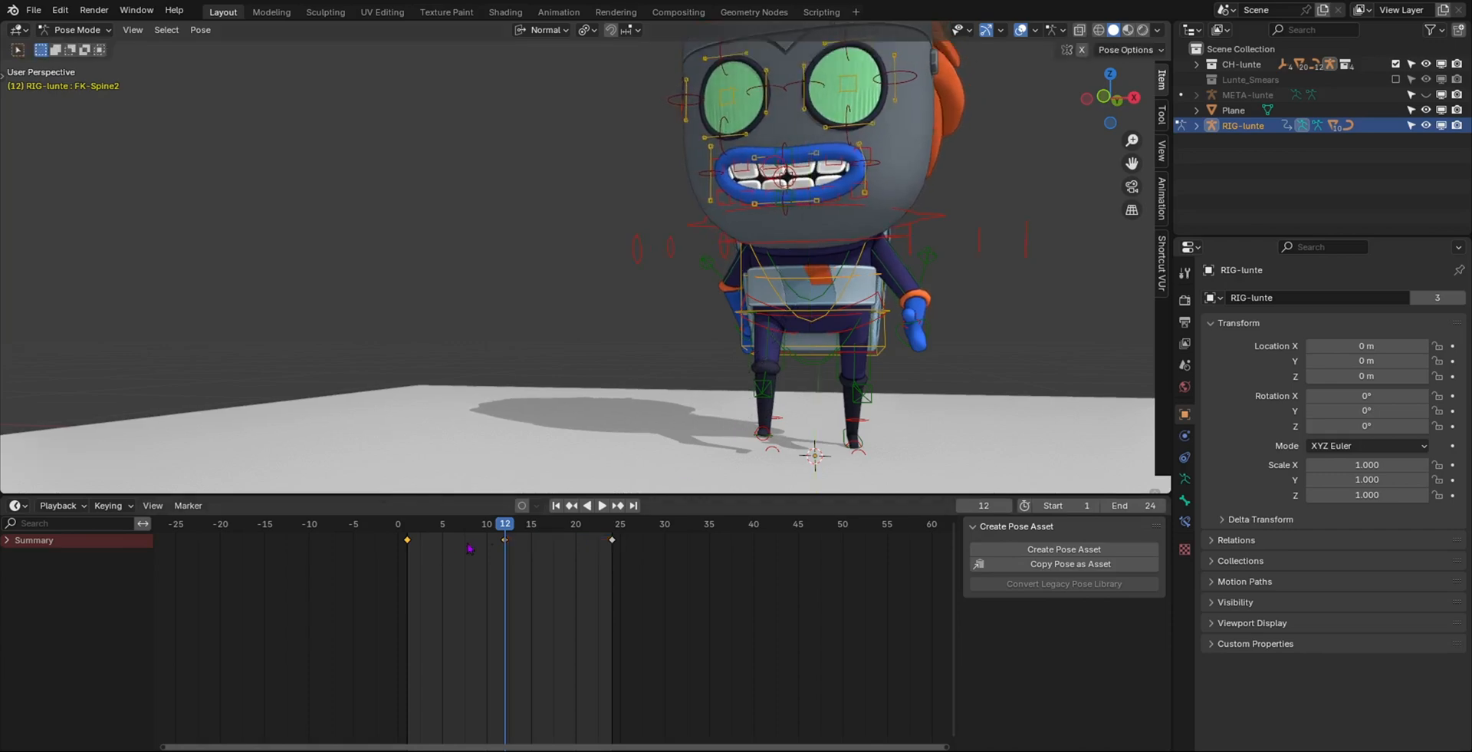
- At frame 24, twist FK-Spine2 about 22° around its local Y axis, fine-tune the twist from the side and keyframe it
{"action": "left_click_drag", "start_coordinate": [515, 529], "coordinate": [607, 528]}
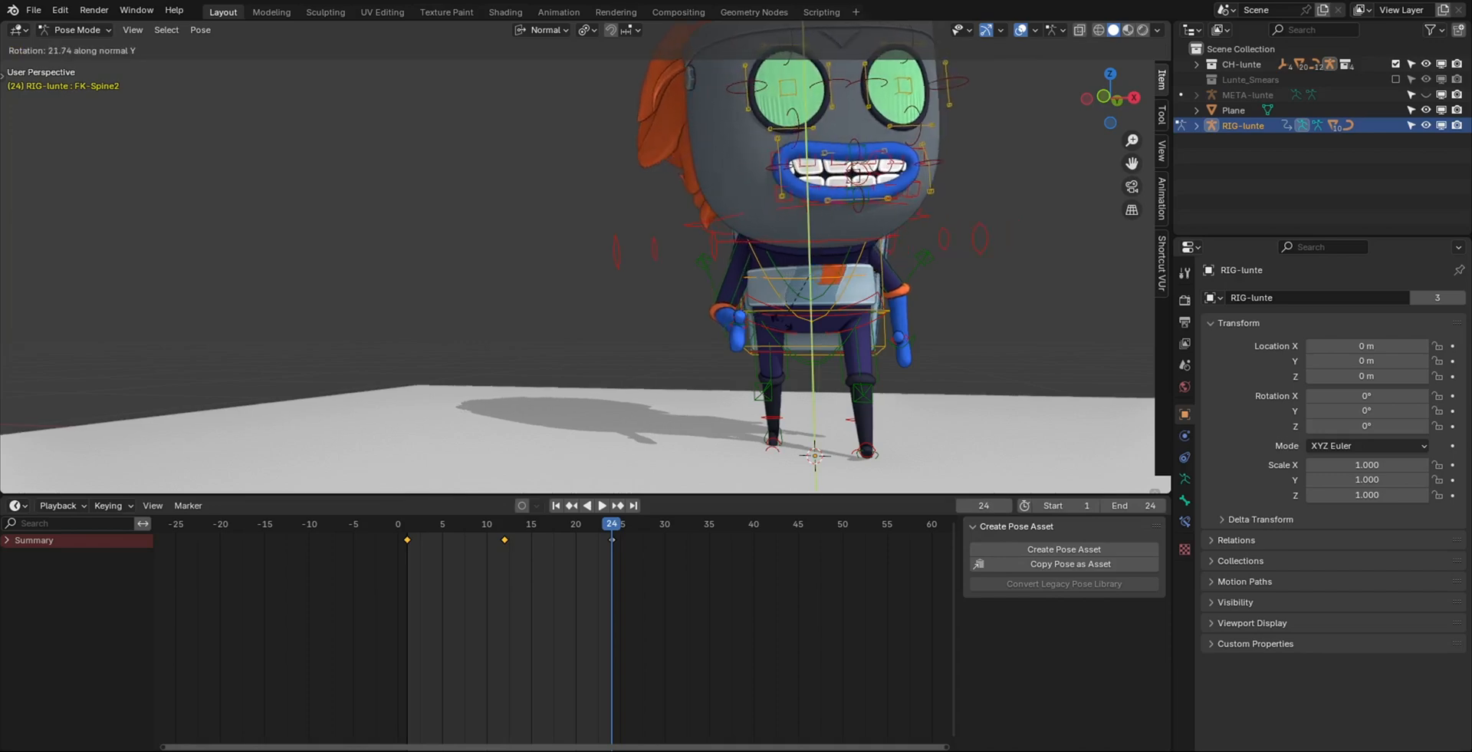
{"action": "left_click", "coordinate": [774, 327]}
{"action": "middle_click_drag", "start_coordinate": [725, 319], "coordinate": [524, 282]}
{"action": "scroll", "coordinate": [524, 282], "scroll_direction": "up", "scroll_amount": 5}
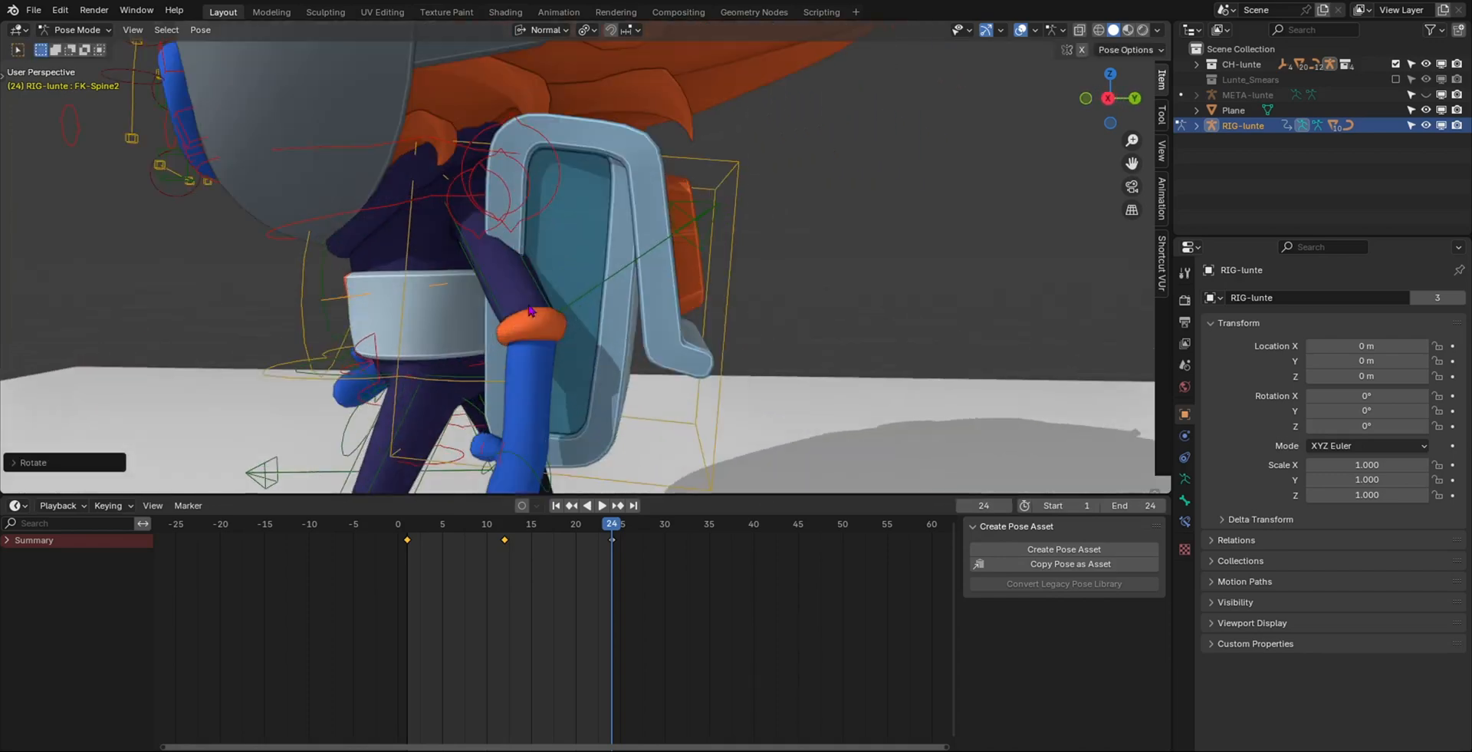
{"action": "key", "text": "r"}
{"action": "key", "text": "y"}
{"action": "key", "text": "y"}
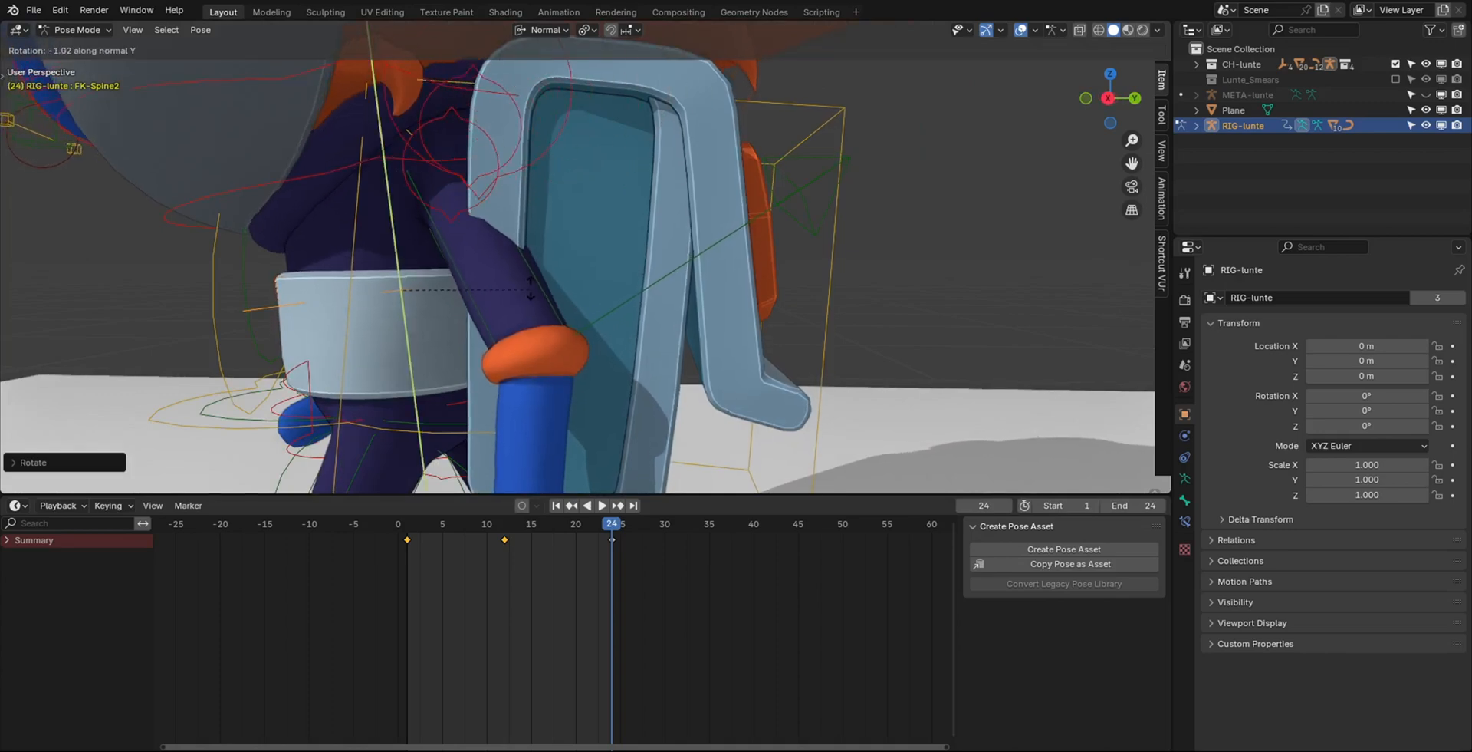
{"action": "left_click", "coordinate": [537, 279]}
- Play back the walk cycle and examine the torso twist and footsteps from the front and both sides
{"action": "scroll", "coordinate": [538, 279], "scroll_direction": "down", "scroll_amount": 6}
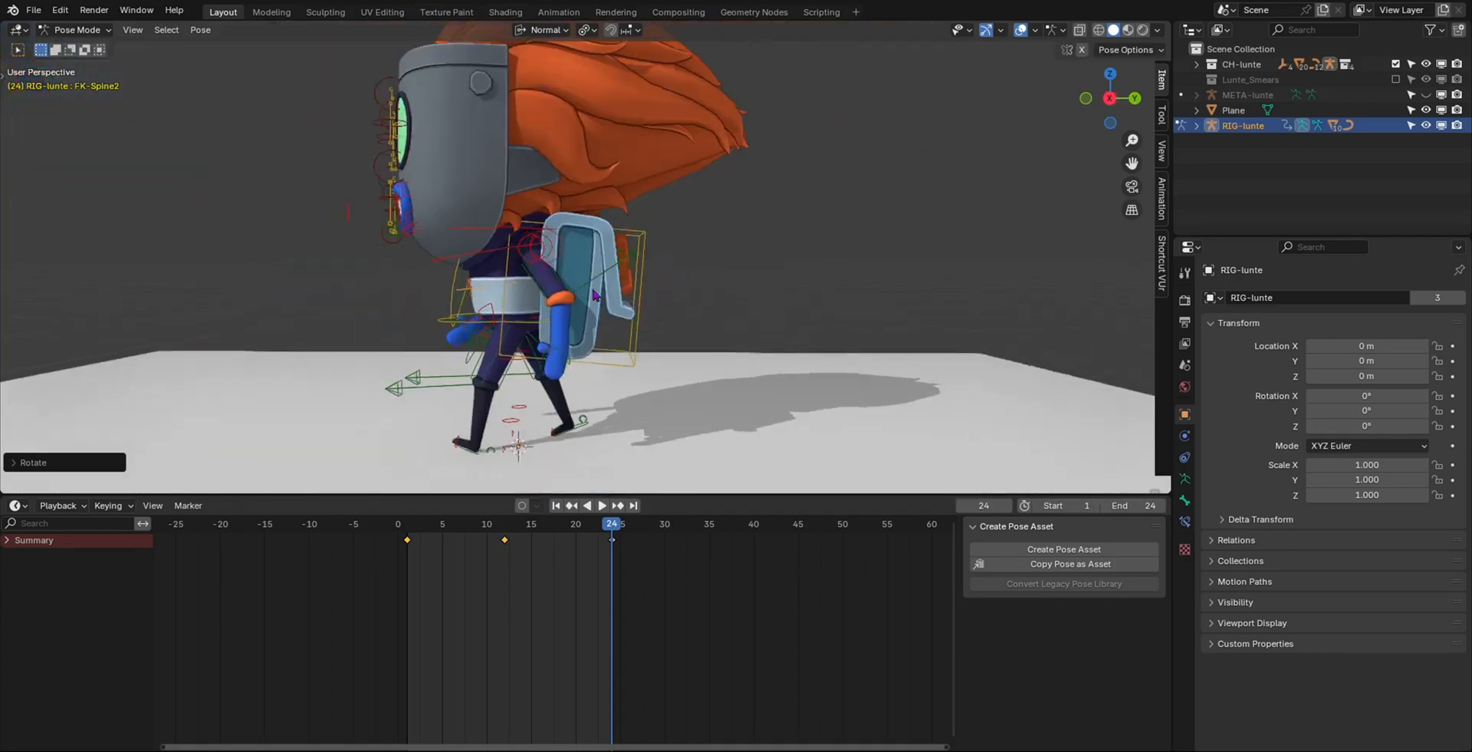
{"action": "middle_click_drag", "start_coordinate": [538, 279], "coordinate": [725, 297]}
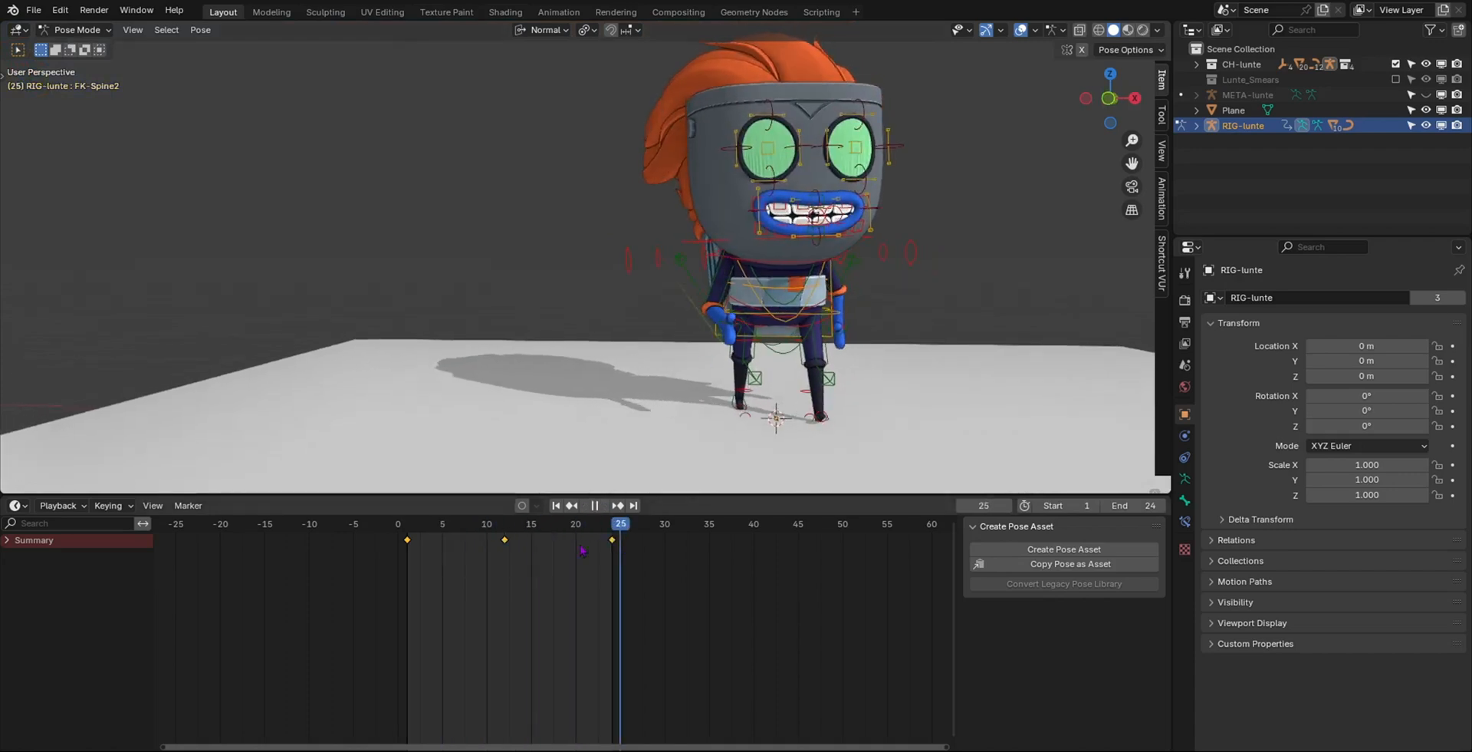
{"action": "key", "text": "space"}
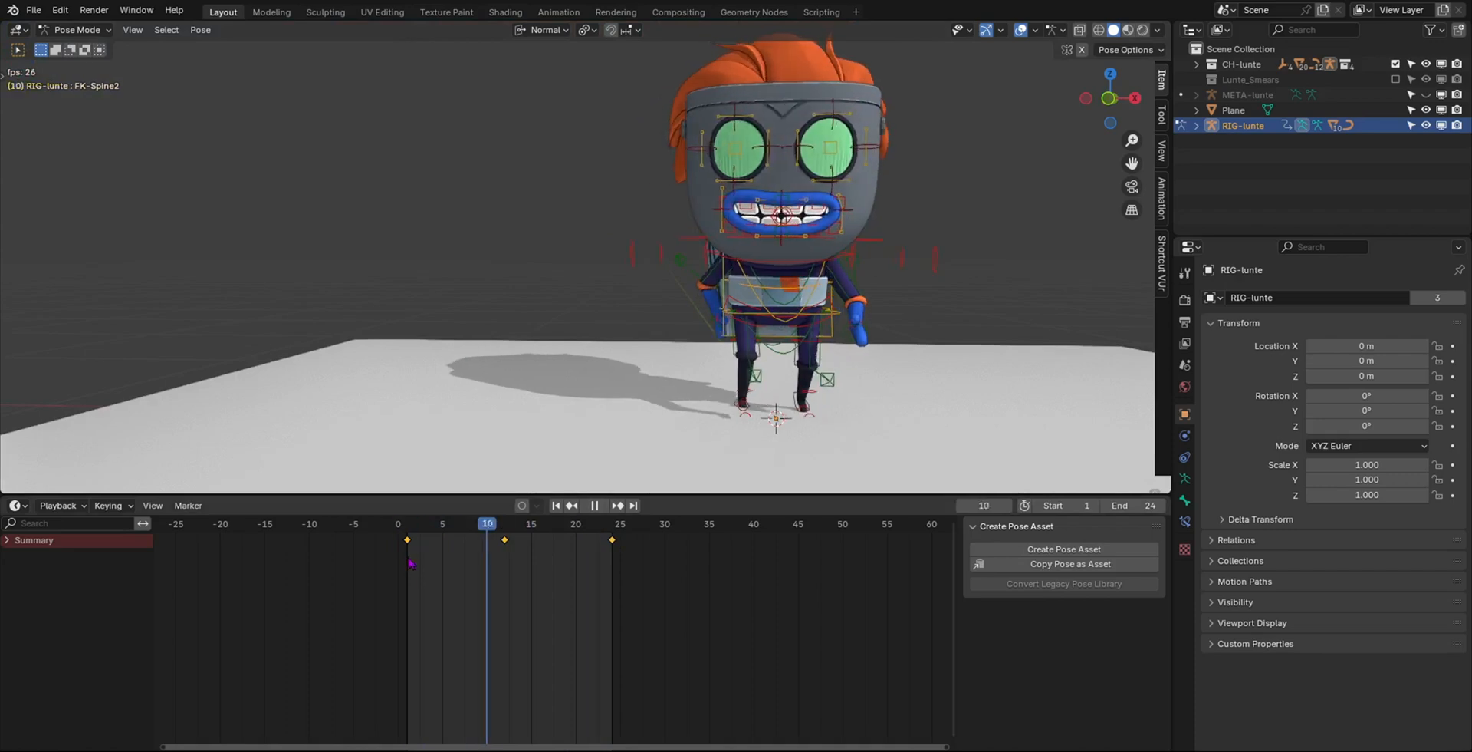
{"action": "middle_click_drag", "start_coordinate": [521, 377], "coordinate": [267, 278]}
{"action": "scroll", "coordinate": [394, 246], "scroll_direction": "up", "scroll_amount": 4}
{"action": "middle_click_drag", "start_coordinate": [394, 246], "coordinate": [85, 283]}
{"action": "scroll", "coordinate": [367, 256], "scroll_direction": "down", "scroll_amount": 3}
{"action": "scroll", "coordinate": [358, 283], "scroll_direction": "down", "scroll_amount": 3}
{"action": "middle_click_drag", "start_coordinate": [358, 283], "coordinate": [480, 310]}
{"action": "scroll", "coordinate": [411, 271], "scroll_direction": "up", "scroll_amount": 5}
{"action": "scroll", "coordinate": [253, 264], "scroll_direction": "down", "scroll_amount": 5}
{"action": "scroll", "coordinate": [536, 318], "scroll_direction": "up", "scroll_amount": 5}
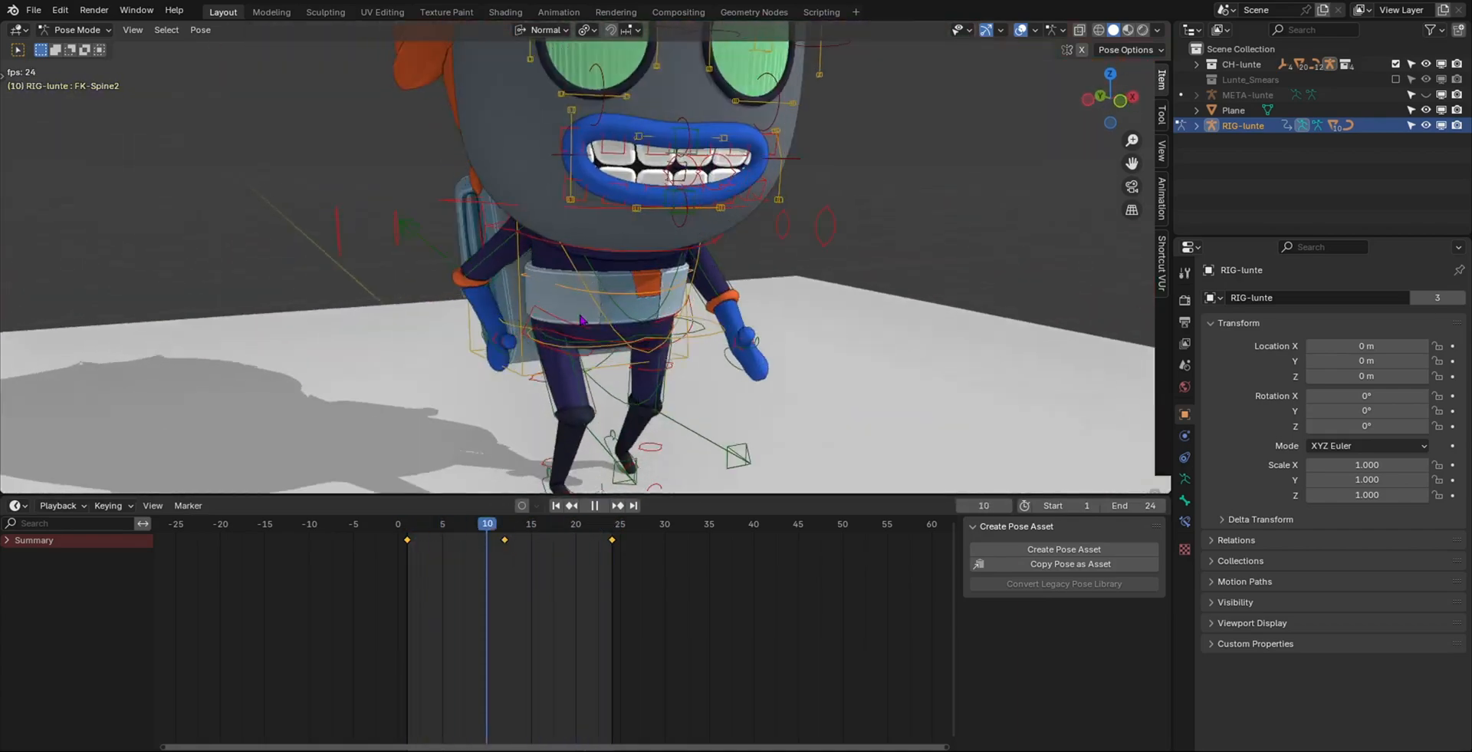
{"action": "middle_click_drag", "start_coordinate": [567, 330], "coordinate": [668, 314]}
{"action": "scroll", "coordinate": [609, 324], "scroll_direction": "down", "scroll_amount": 5}
{"action": "middle_click_drag", "start_coordinate": [675, 415], "coordinate": [740, 349], "text": "shift"}
{"action": "scroll", "coordinate": [749, 348], "scroll_direction": "up", "scroll_amount": 4}
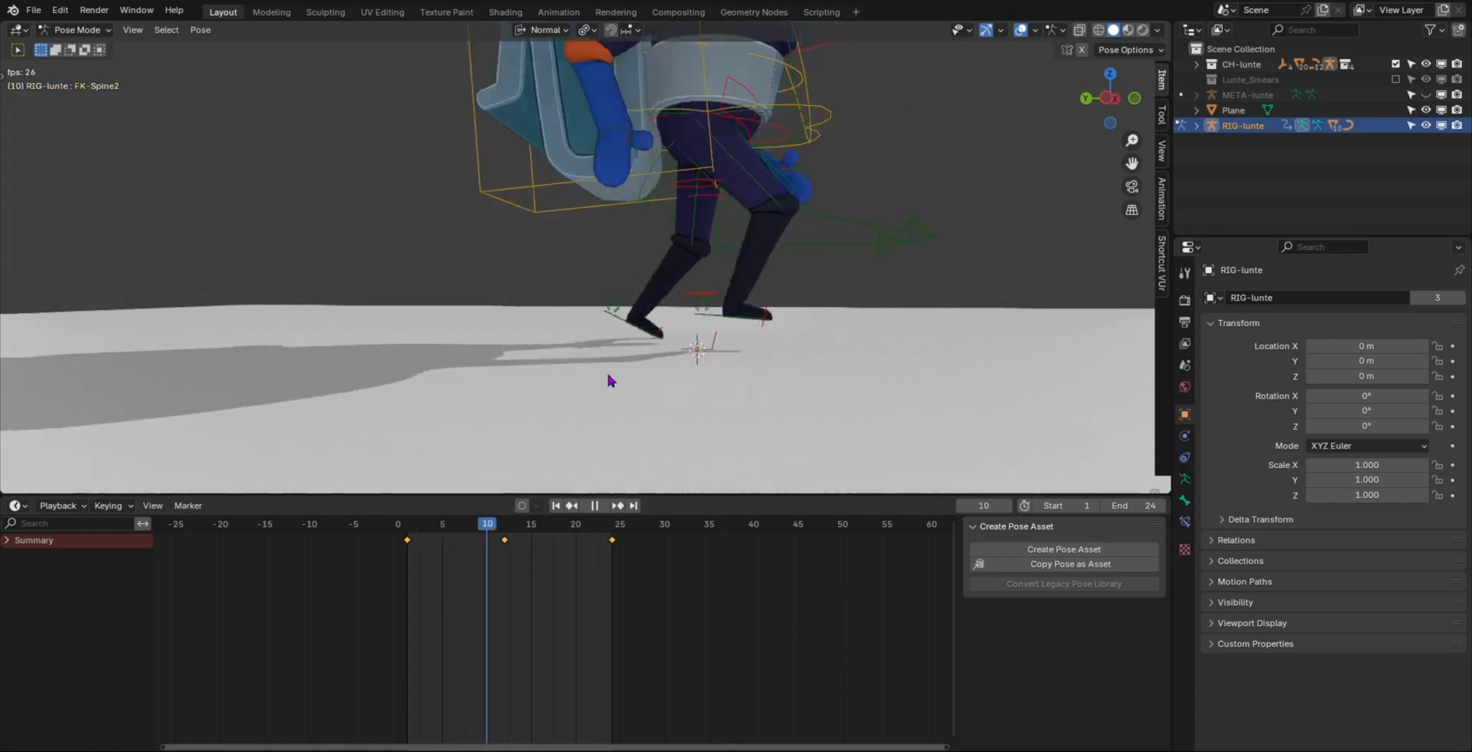
{"action": "scroll", "coordinate": [606, 370], "scroll_direction": "down", "scroll_amount": 5}
{"action": "scroll", "coordinate": [903, 328], "scroll_direction": "down", "scroll_amount": 4}
{"action": "middle_click_drag", "start_coordinate": [755, 230], "coordinate": [585, 264], "text": "shift"}
{"action": "scroll", "coordinate": [757, 276], "scroll_direction": "up", "scroll_amount": 5}
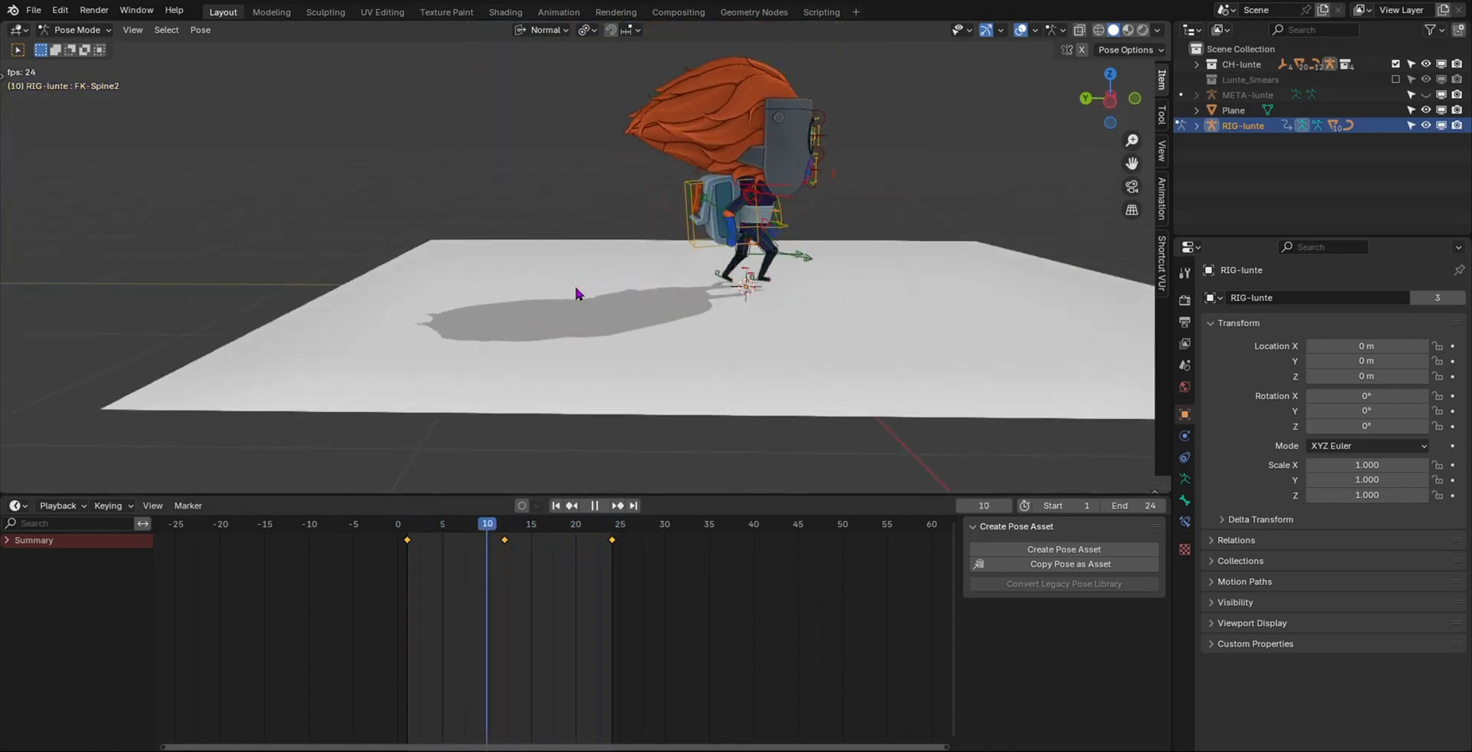
{"action": "key", "text": "space"}
{"action": "scroll", "coordinate": [831, 286], "scroll_direction": "up", "scroll_amount": 6}
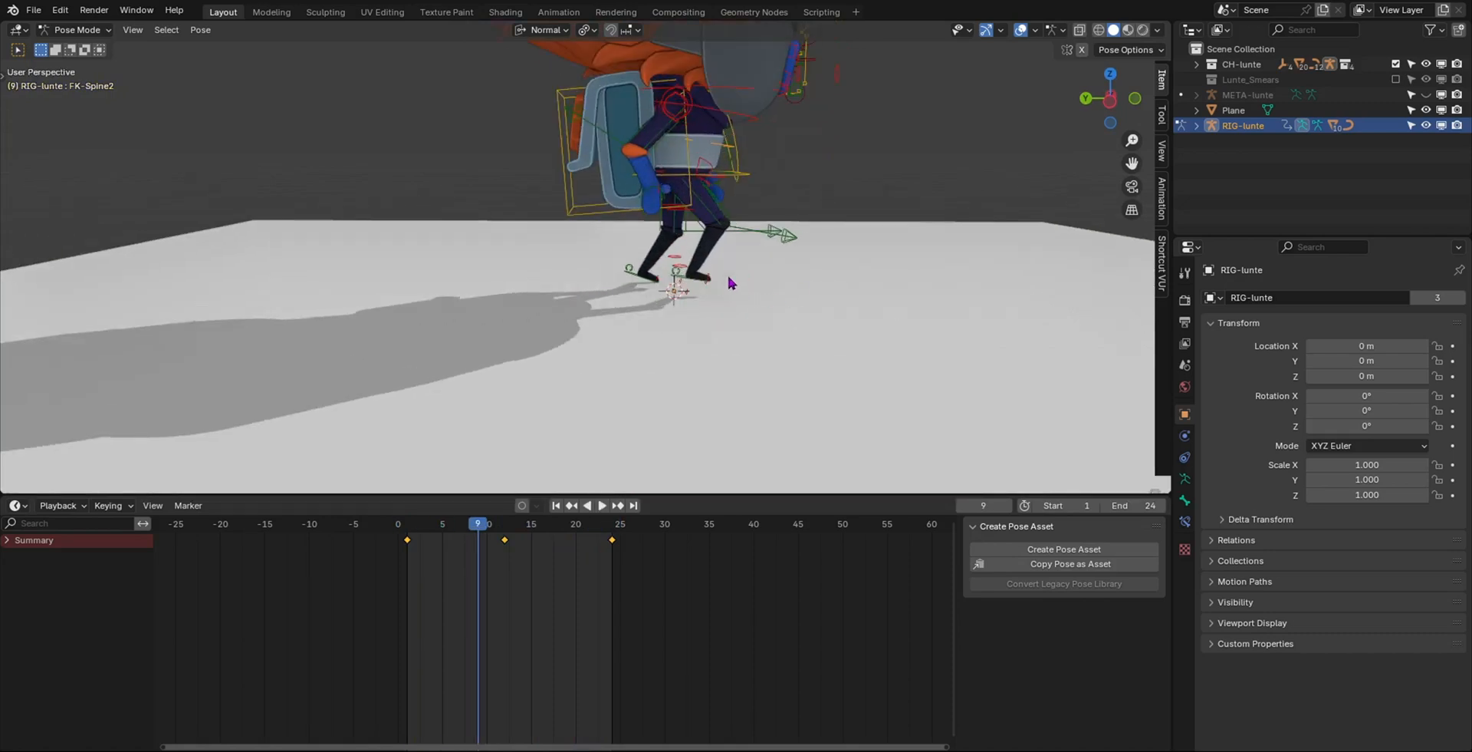
{"action": "scroll", "coordinate": [748, 353], "scroll_direction": "up", "scroll_amount": 1}
{"action": "scroll", "coordinate": [746, 339], "scroll_direction": "down", "scroll_amount": 2}
{"action": "middle_click_drag", "start_coordinate": [746, 339], "coordinate": [721, 345], "text": "shift"}
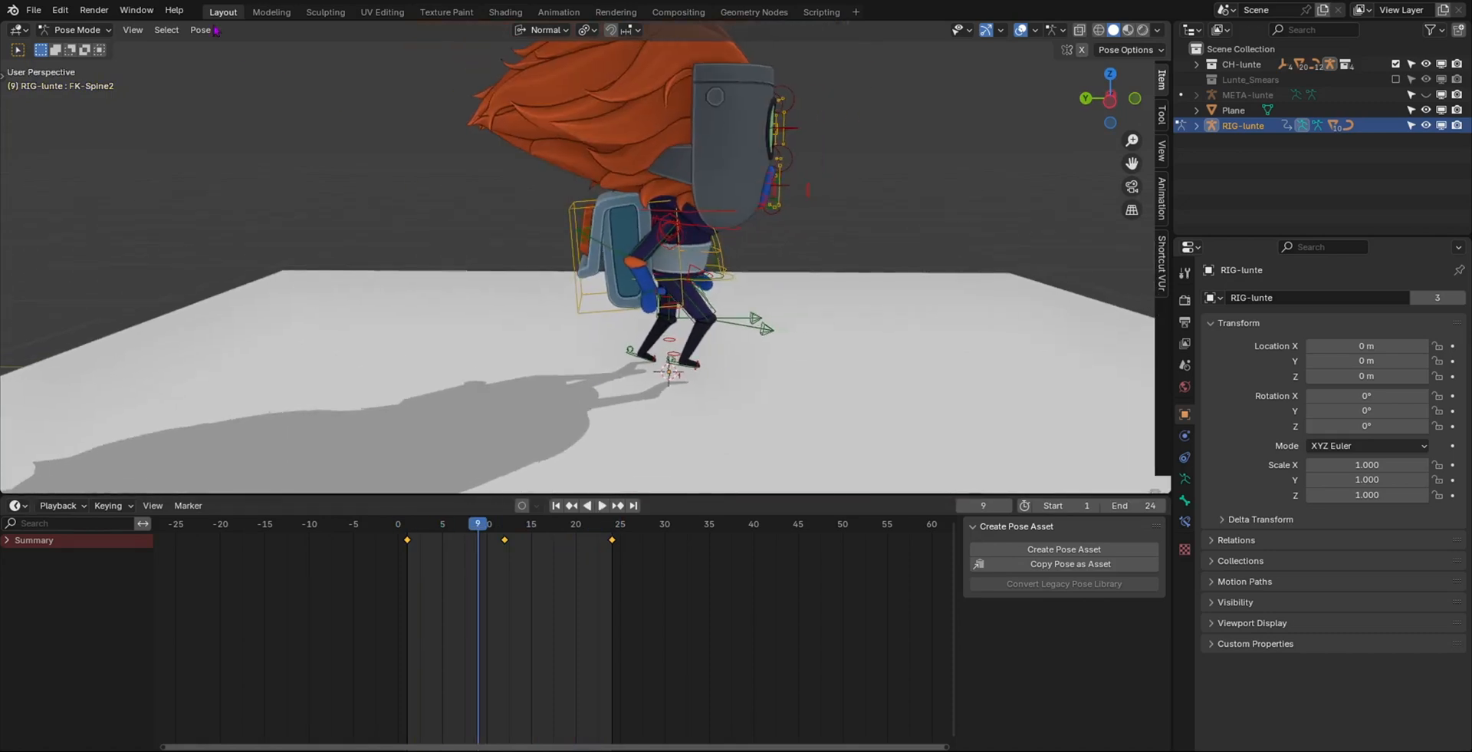
- Switch the rig to Object Mode, hide the timeline's sidebar and play the walk from frame 1
{"action": "left_click", "coordinate": [91, 50]}
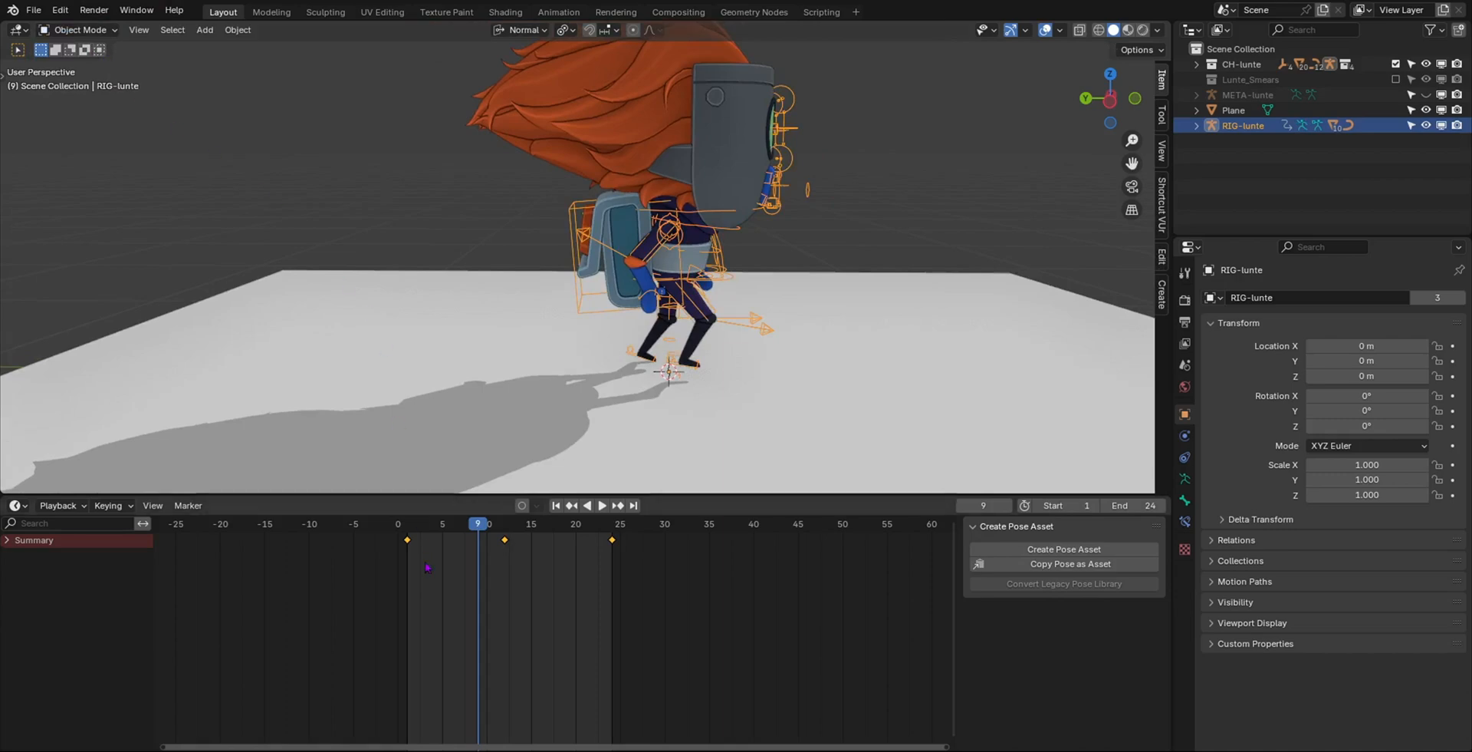
{"action": "key", "text": "n"}
{"action": "key", "text": "shift+ctrl+space"}
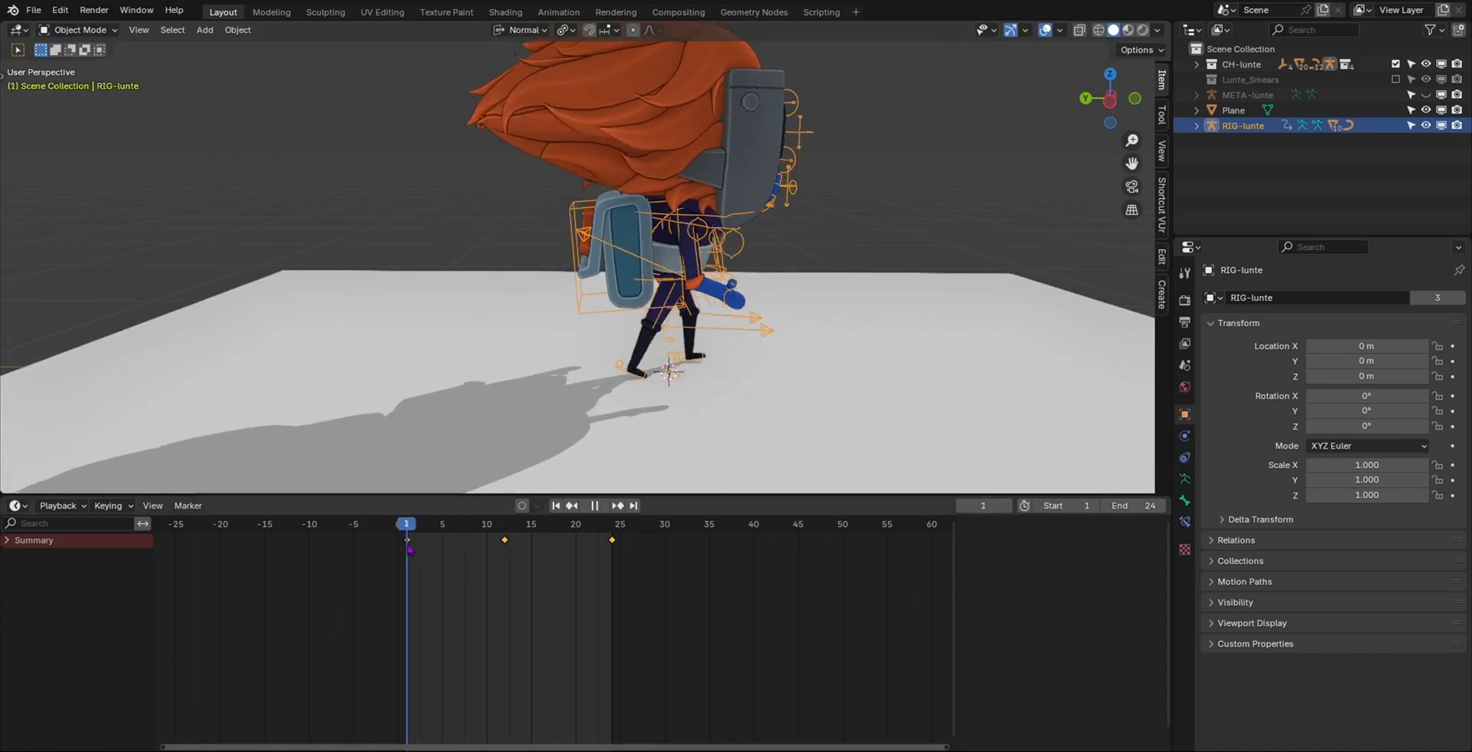
{"action": "scroll", "coordinate": [676, 259], "scroll_direction": "up", "scroll_amount": 3}
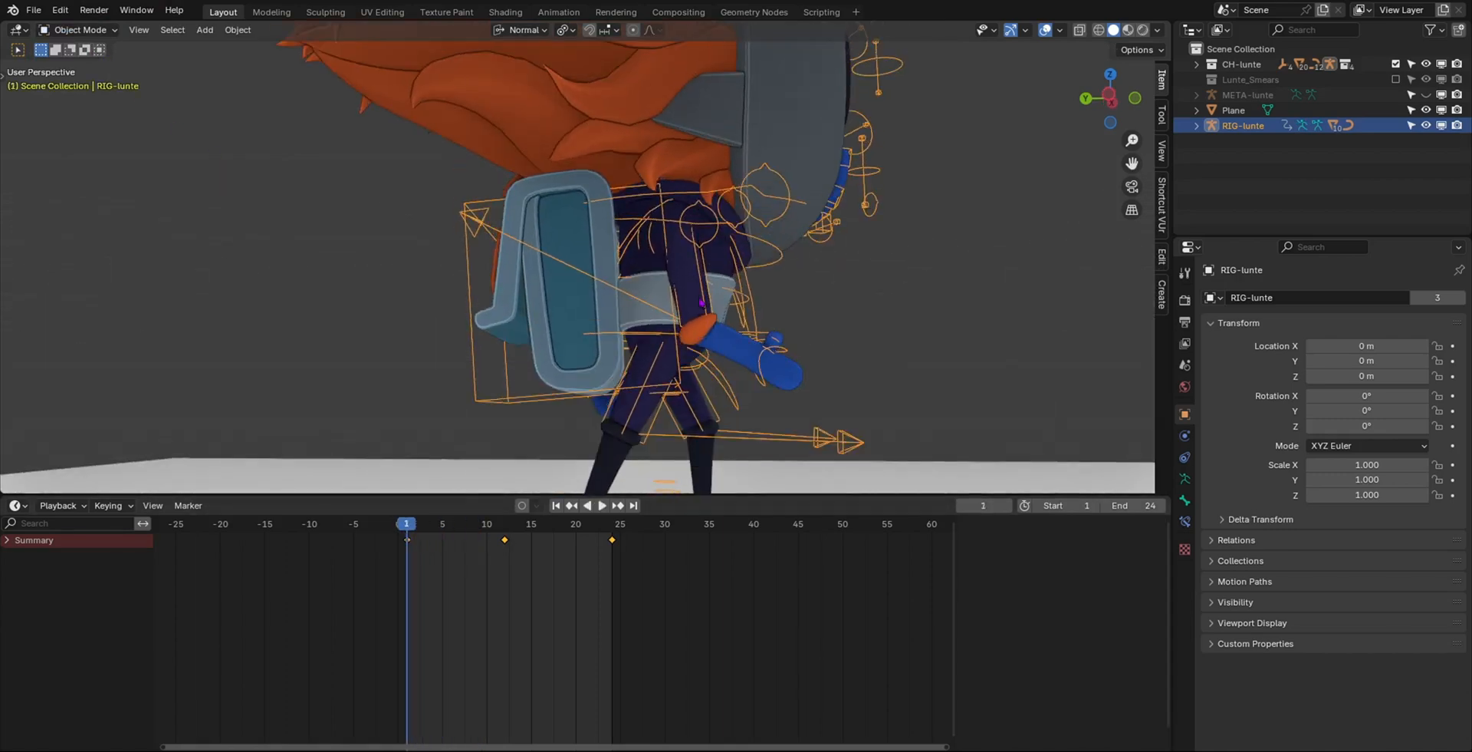
{"action": "scroll", "coordinate": [673, 229], "scroll_direction": "up", "scroll_amount": 2}
{"action": "scroll", "coordinate": [672, 227], "scroll_direction": "down", "scroll_amount": 8}
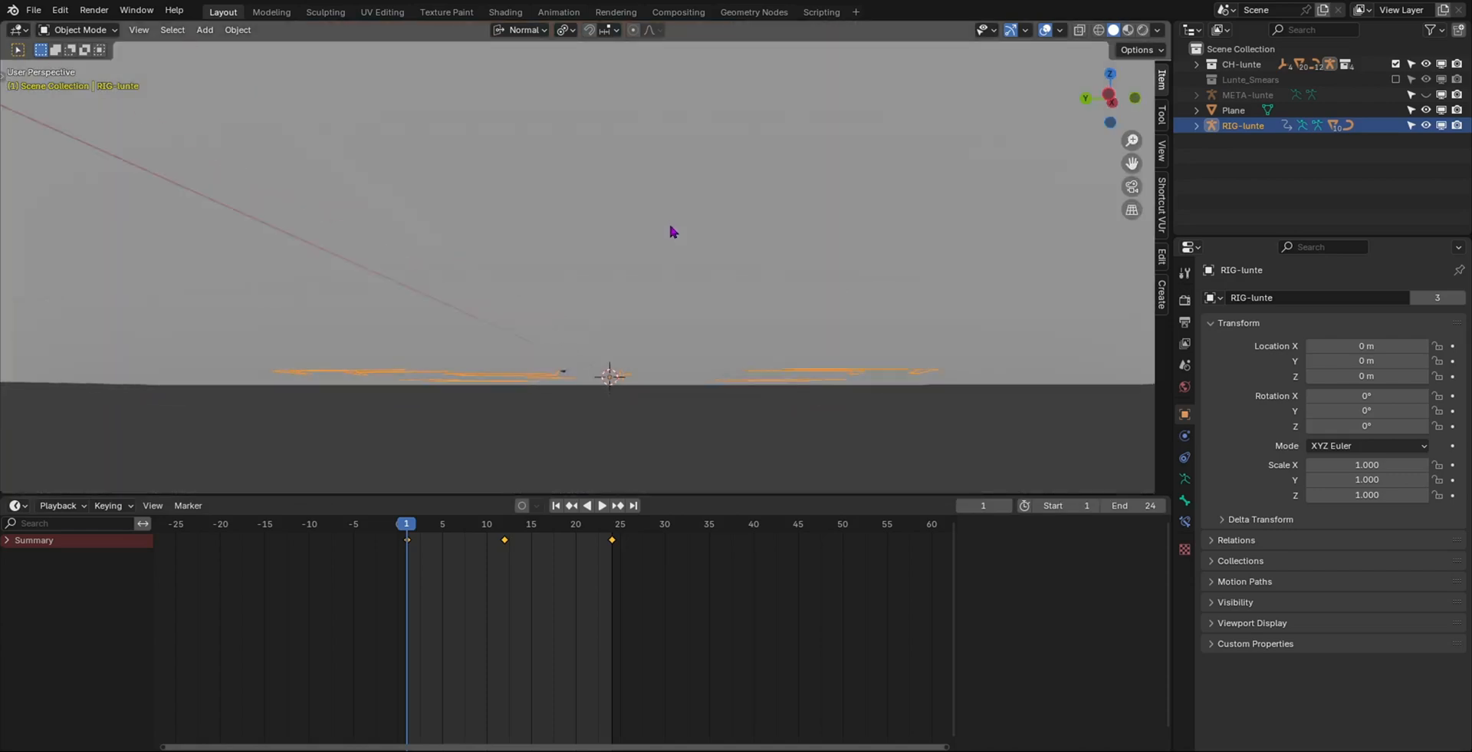
- Keyframe the rig object at frame 1, and keyframe it at frame 12 moved to about -0.18 m along Y
{"action": "scroll", "coordinate": [674, 222], "scroll_direction": "up", "scroll_amount": 6}
{"action": "key", "text": "i"}
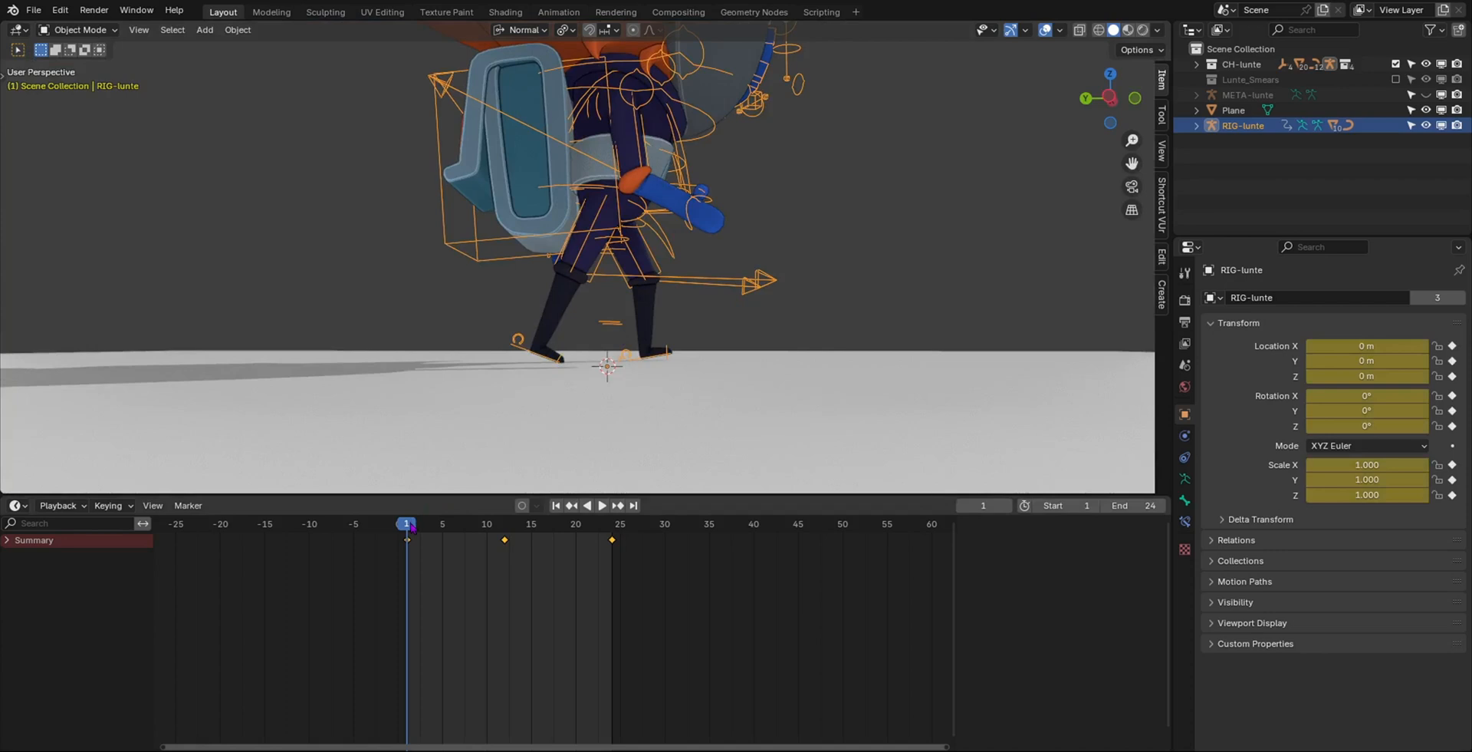
{"action": "left_click_drag", "start_coordinate": [412, 527], "coordinate": [504, 533]}
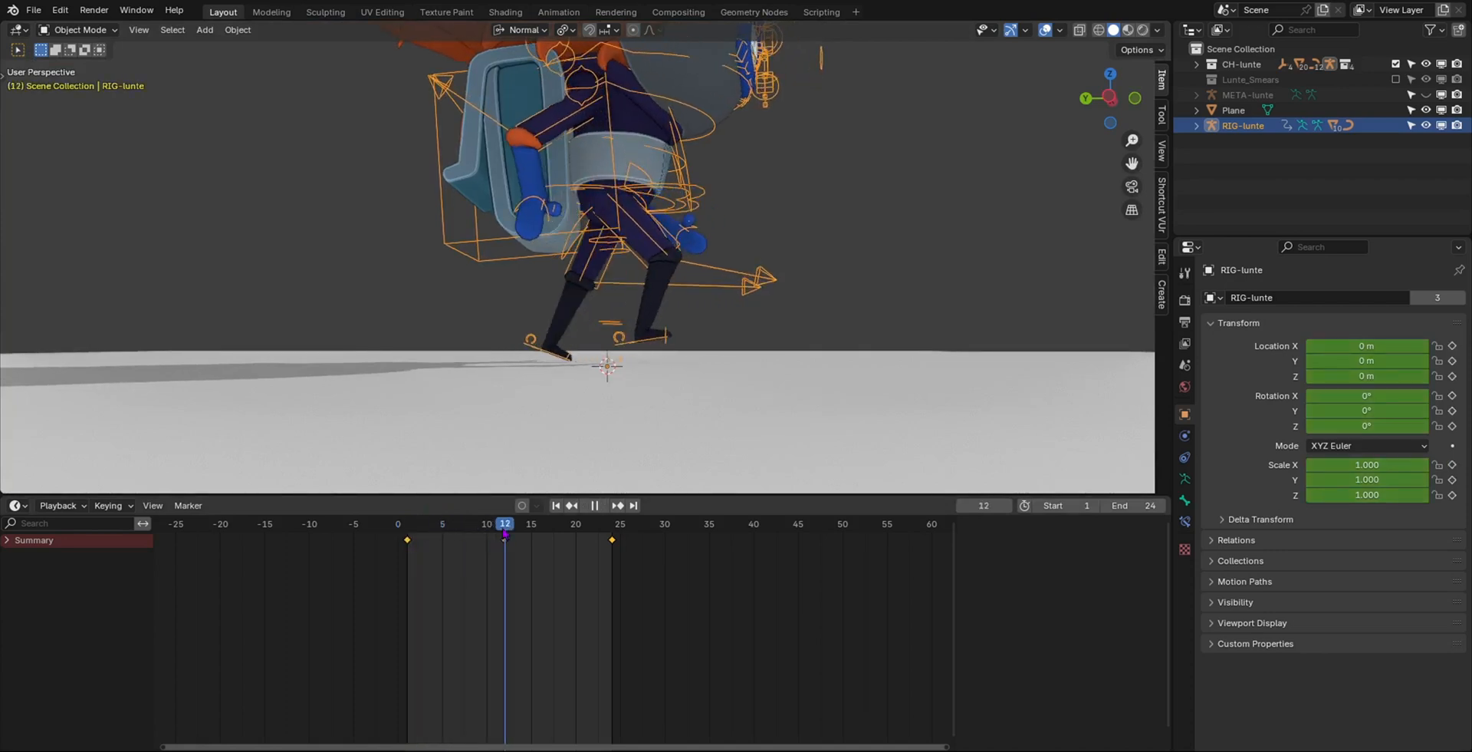
{"action": "key", "text": "g"}
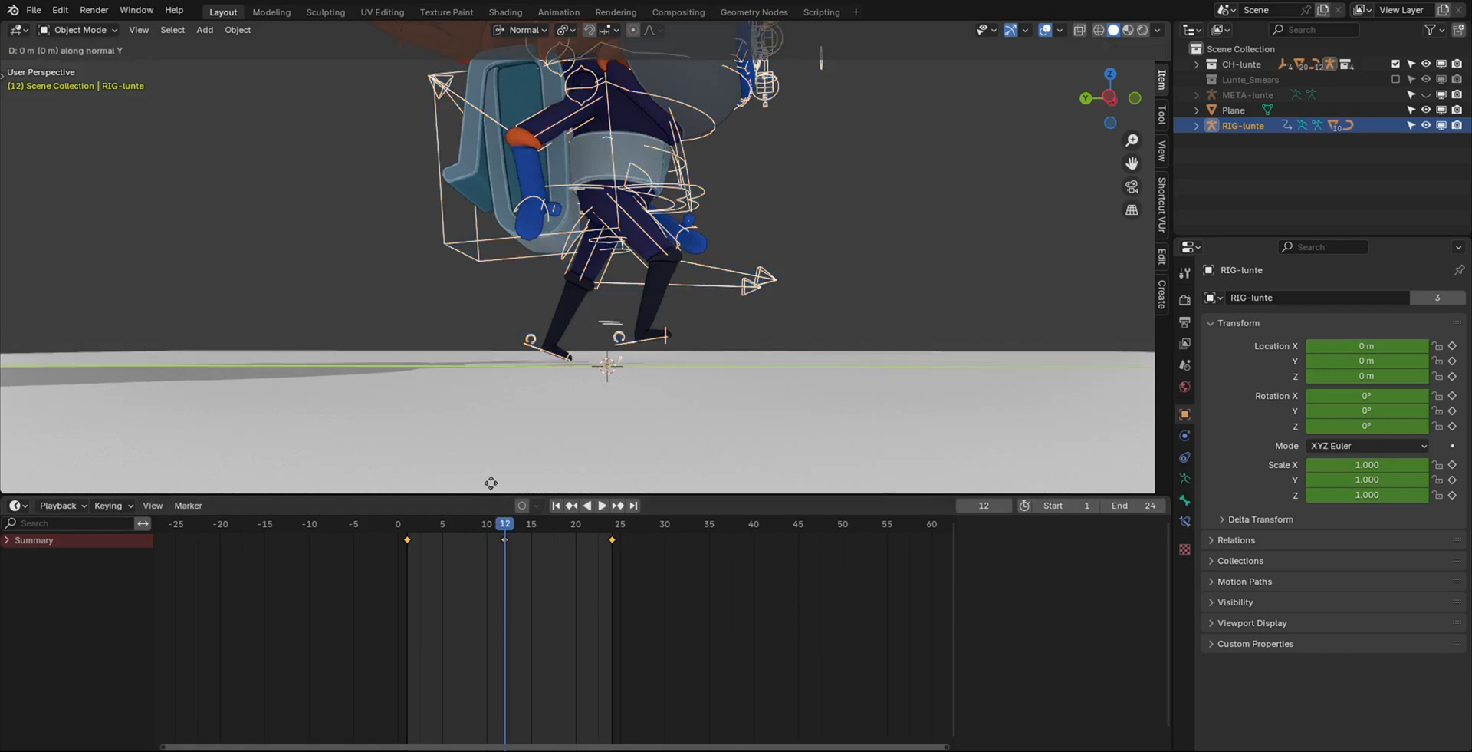
{"action": "key", "text": "y"}
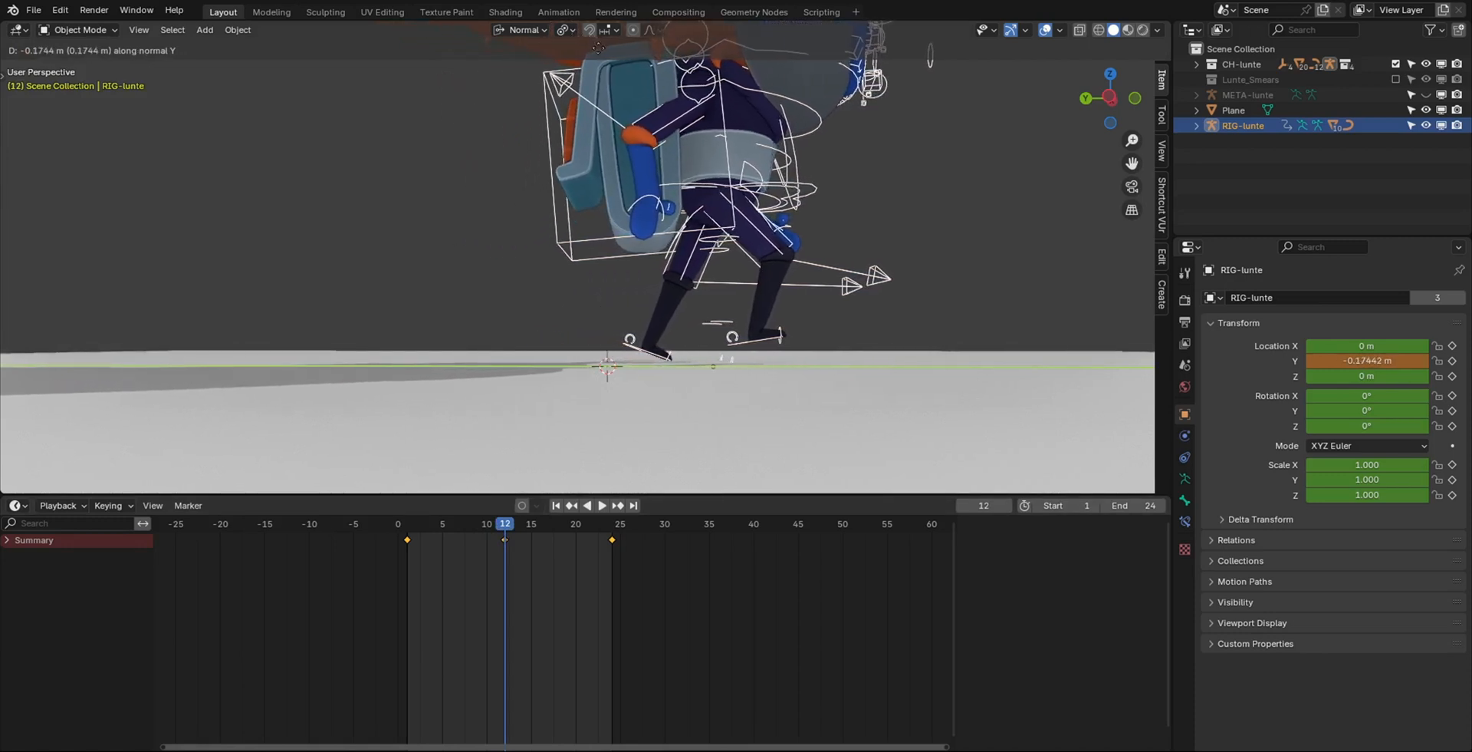
{"action": "left_click", "coordinate": [602, 56]}
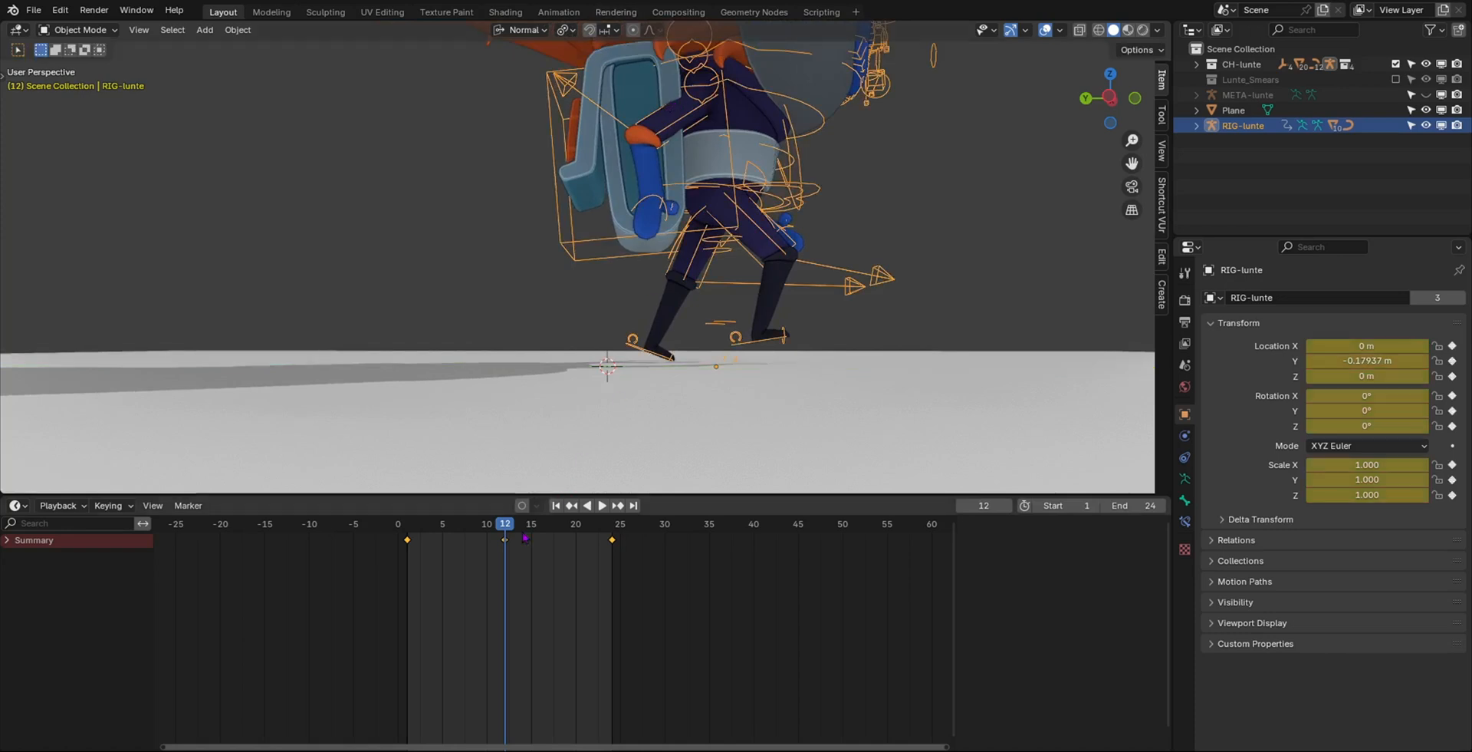
{"action": "left_click_drag", "start_coordinate": [507, 527], "coordinate": [370, 549]}
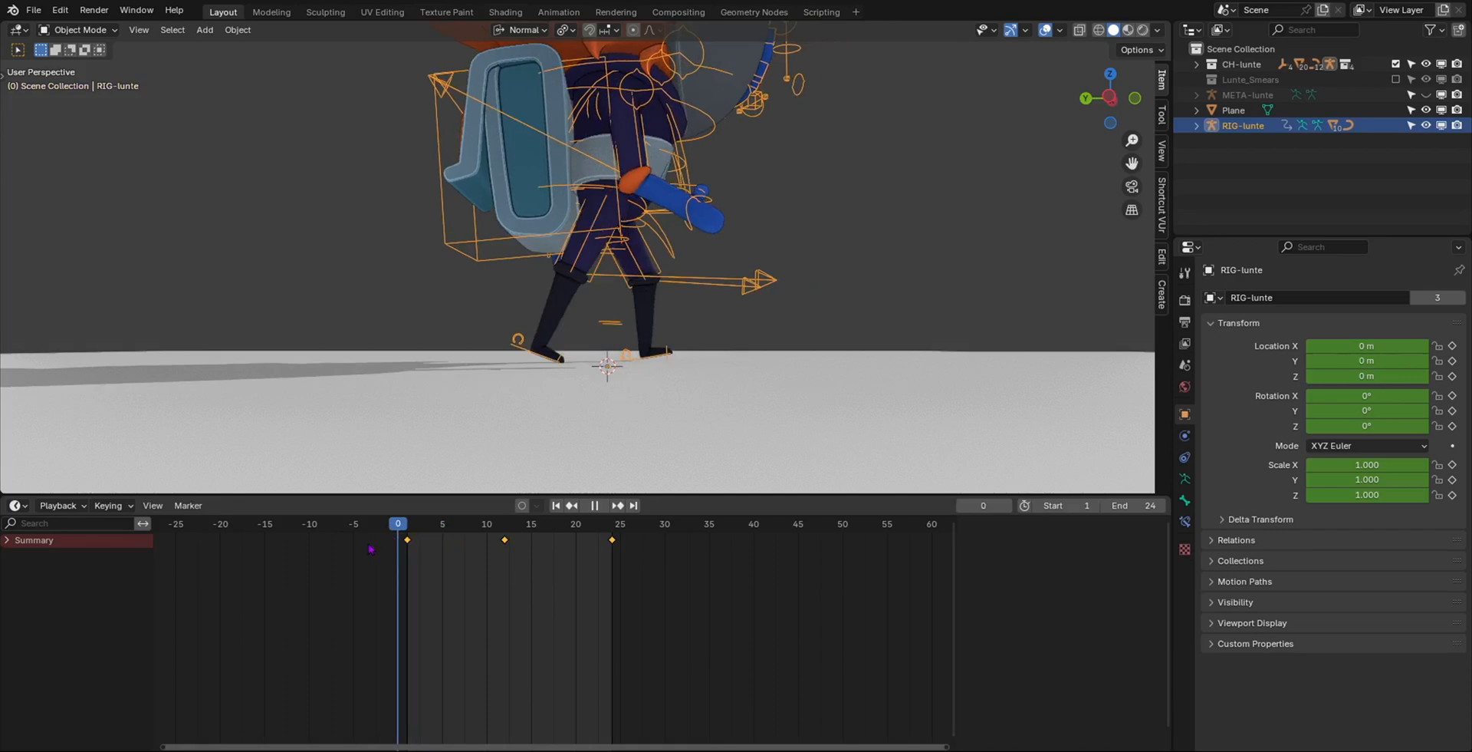
{"action": "key", "text": "space"}
{"action": "key", "text": "space"}
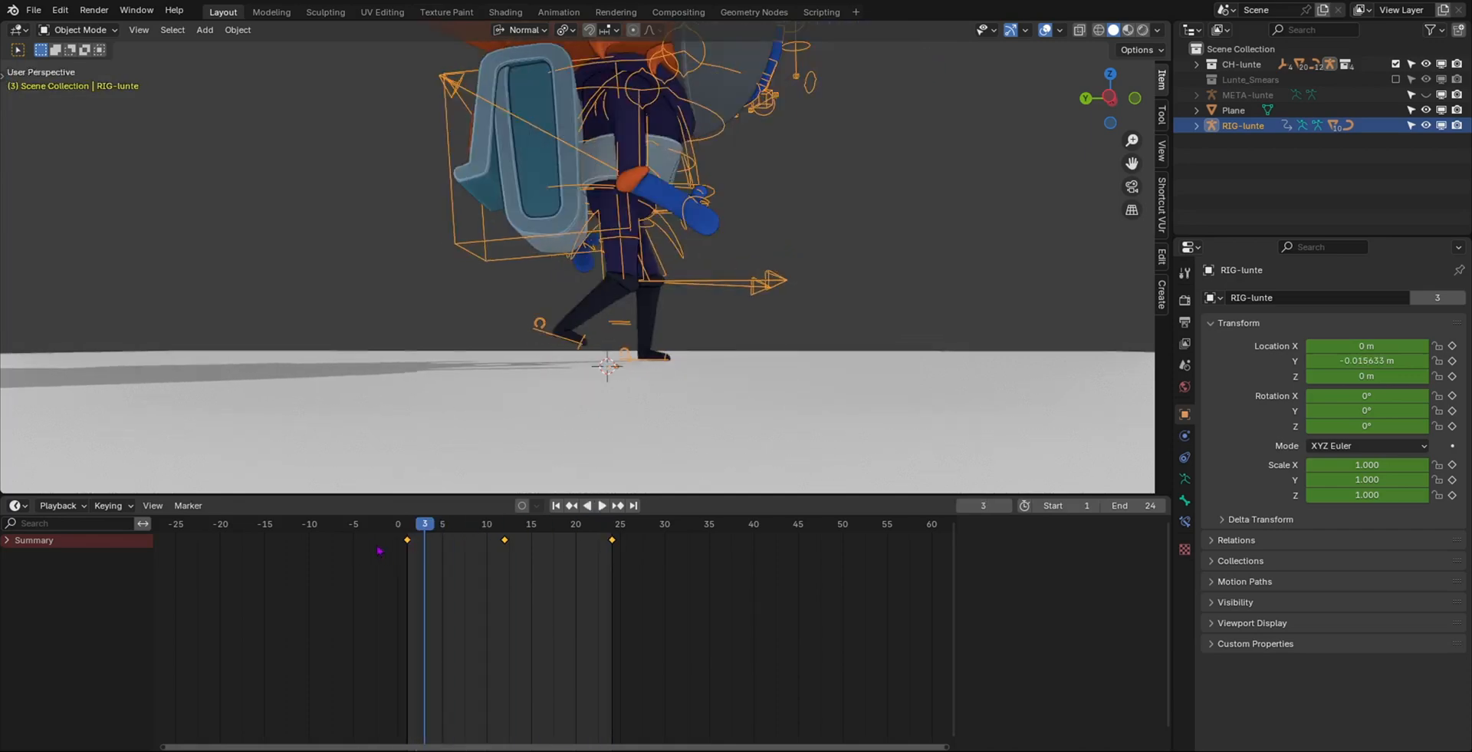
- At frame 24, move the rig object forward to about -0.42 m along Y, keyframe it and scrub back through the walk
{"action": "left_click_drag", "start_coordinate": [426, 529], "coordinate": [612, 530]}
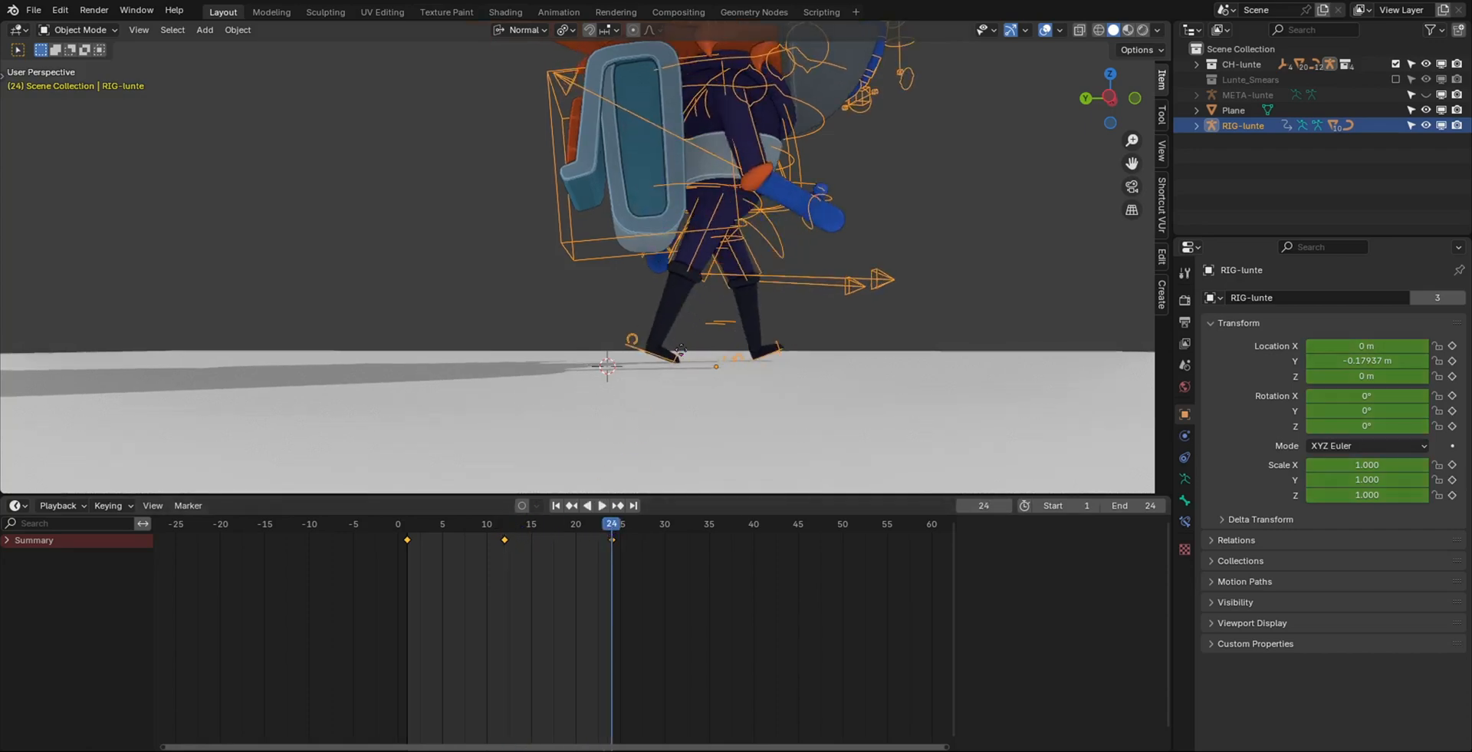
{"action": "key", "text": "g"}
{"action": "key", "text": "y"}
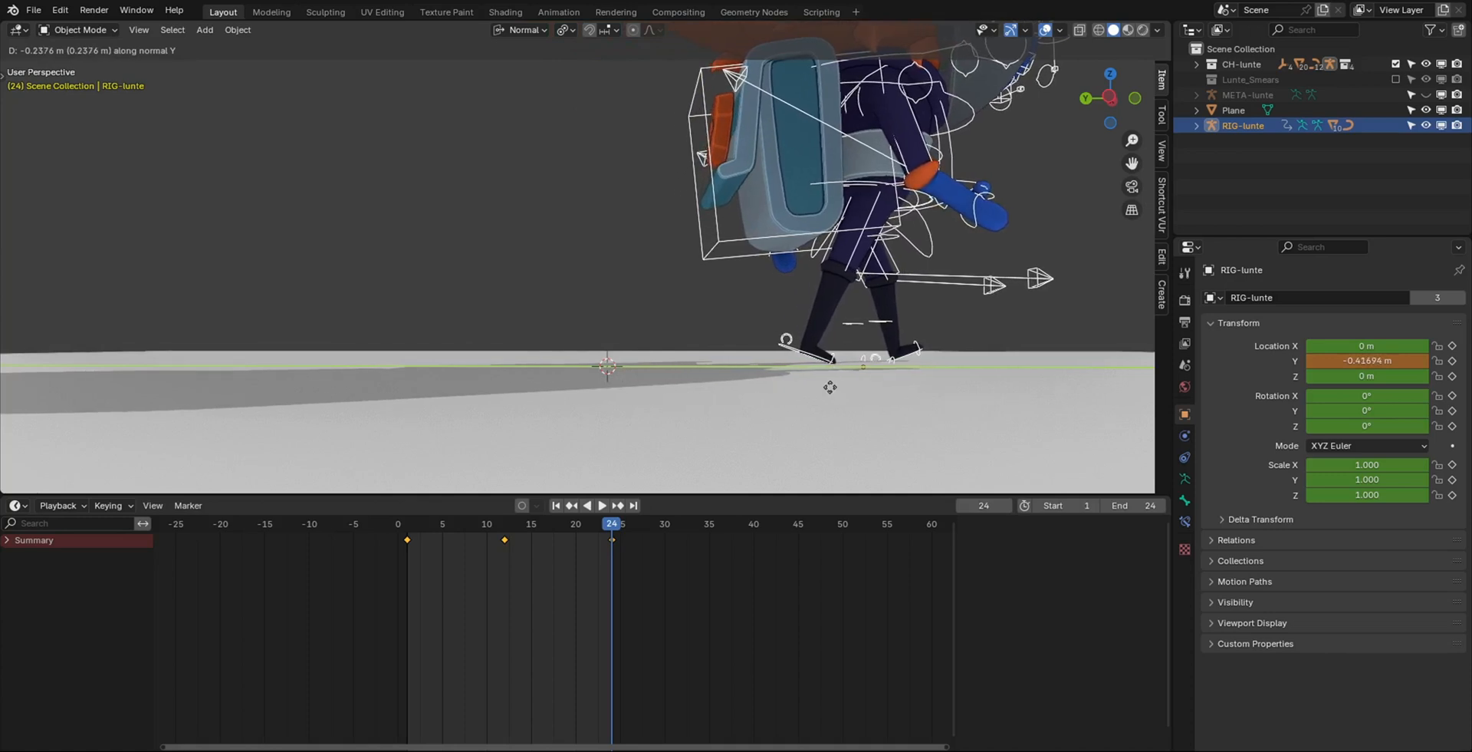
{"action": "left_click", "coordinate": [830, 387]}
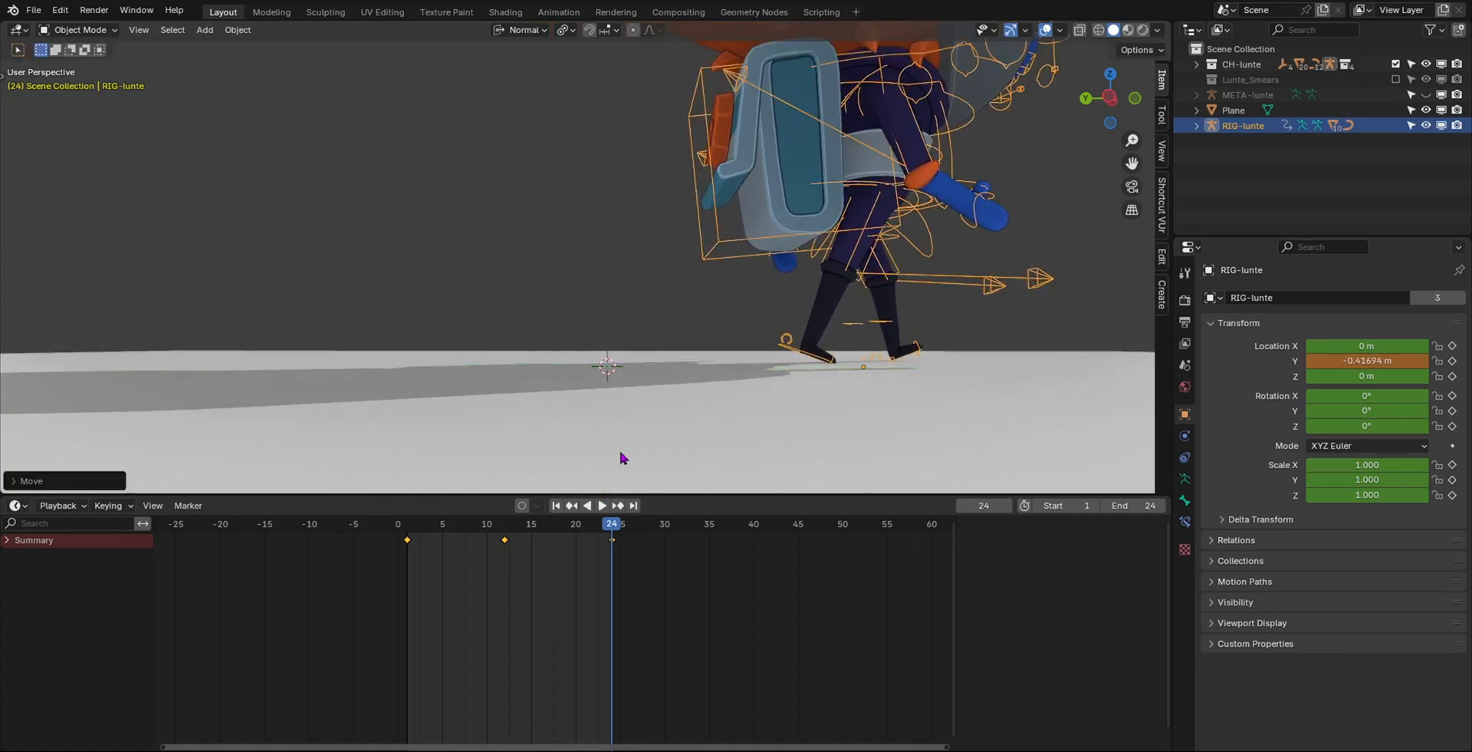
{"action": "left_click_drag", "start_coordinate": [612, 531], "coordinate": [378, 549]}
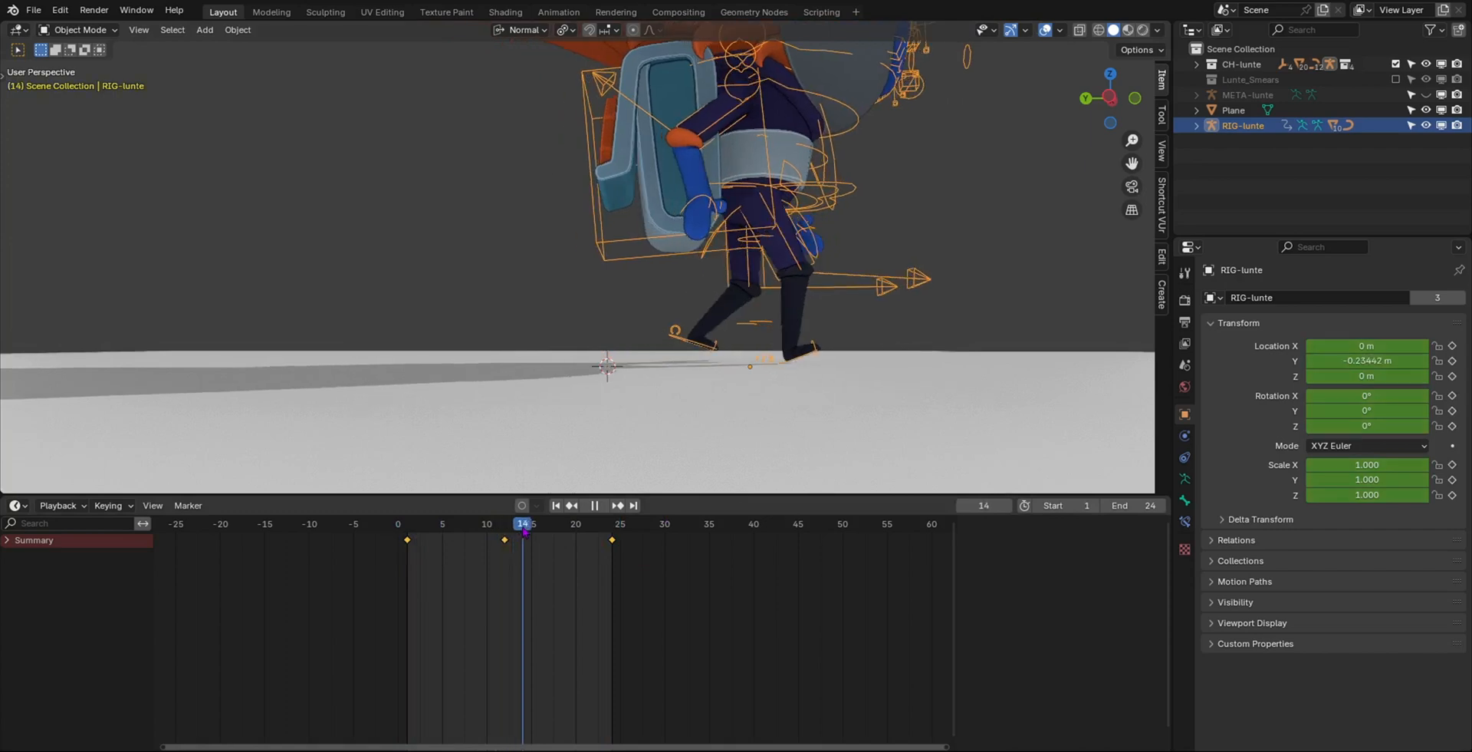
- Adjust the rig's frame 24 position to about -0.39 m along Y and keyframe it again
{"action": "left_click_drag", "start_coordinate": [524, 531], "coordinate": [613, 543]}
{"action": "key", "text": "g"}
{"action": "key", "text": "y"}
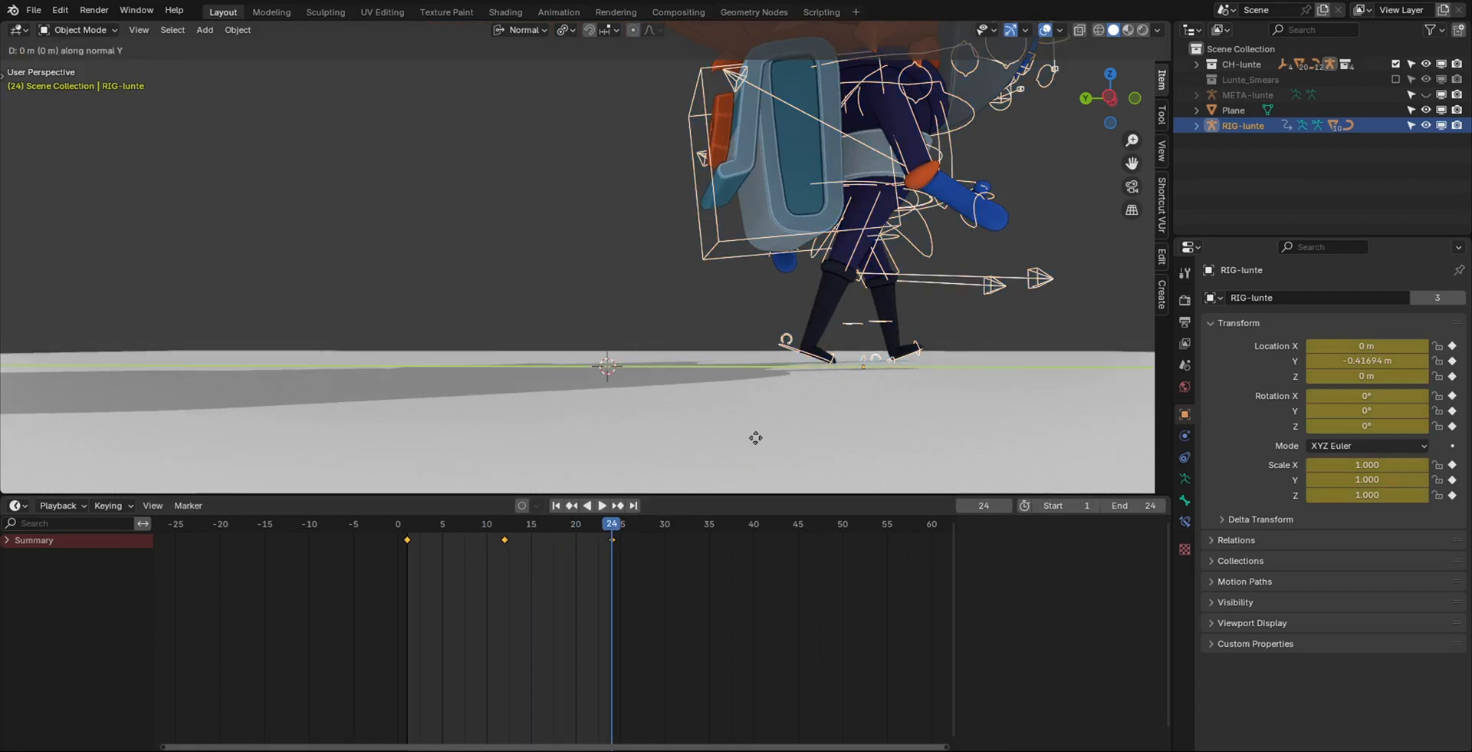
{"action": "left_click", "coordinate": [740, 446]}
{"action": "key", "text": "i"}
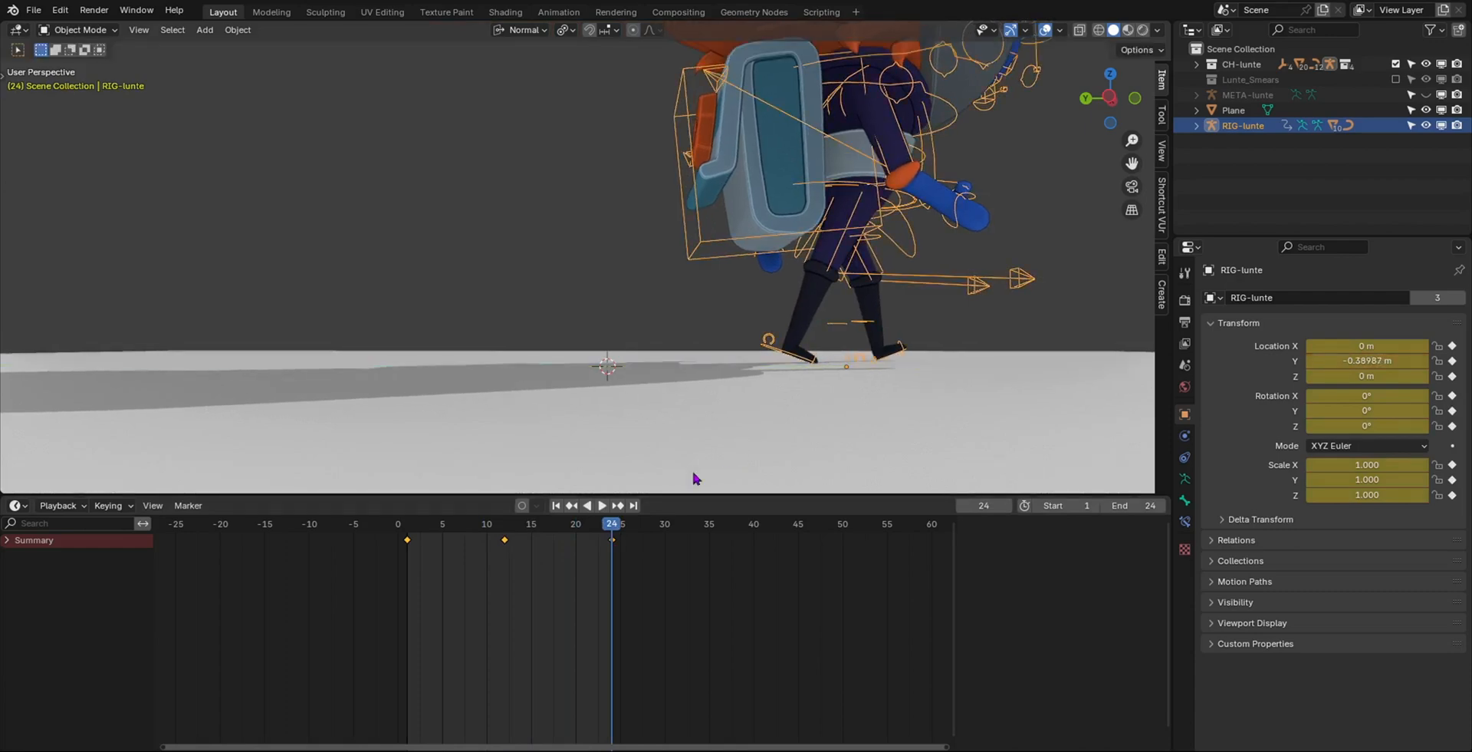
- Play back the walk and examine the character's forward travel across the plane from near, far and the front
{"action": "left_click_drag", "start_coordinate": [612, 526], "coordinate": [486, 563]}
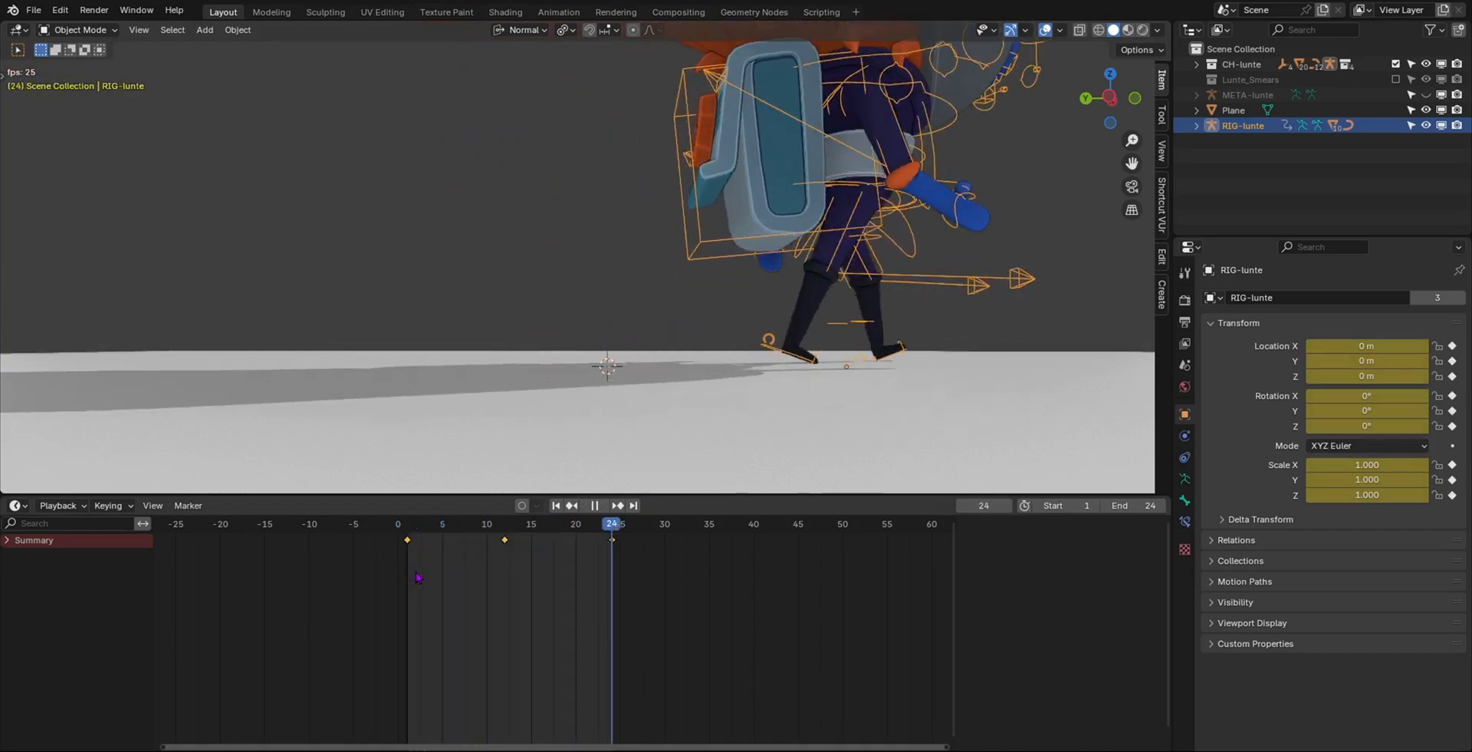
{"action": "middle_click_drag", "start_coordinate": [566, 285], "coordinate": [611, 288]}
{"action": "scroll", "coordinate": [514, 290], "scroll_direction": "down", "scroll_amount": 5}
{"action": "scroll", "coordinate": [610, 288], "scroll_direction": "down", "scroll_amount": 4}
{"action": "scroll", "coordinate": [610, 287], "scroll_direction": "up", "scroll_amount": 3}
{"action": "scroll", "coordinate": [611, 286], "scroll_direction": "down", "scroll_amount": 8}
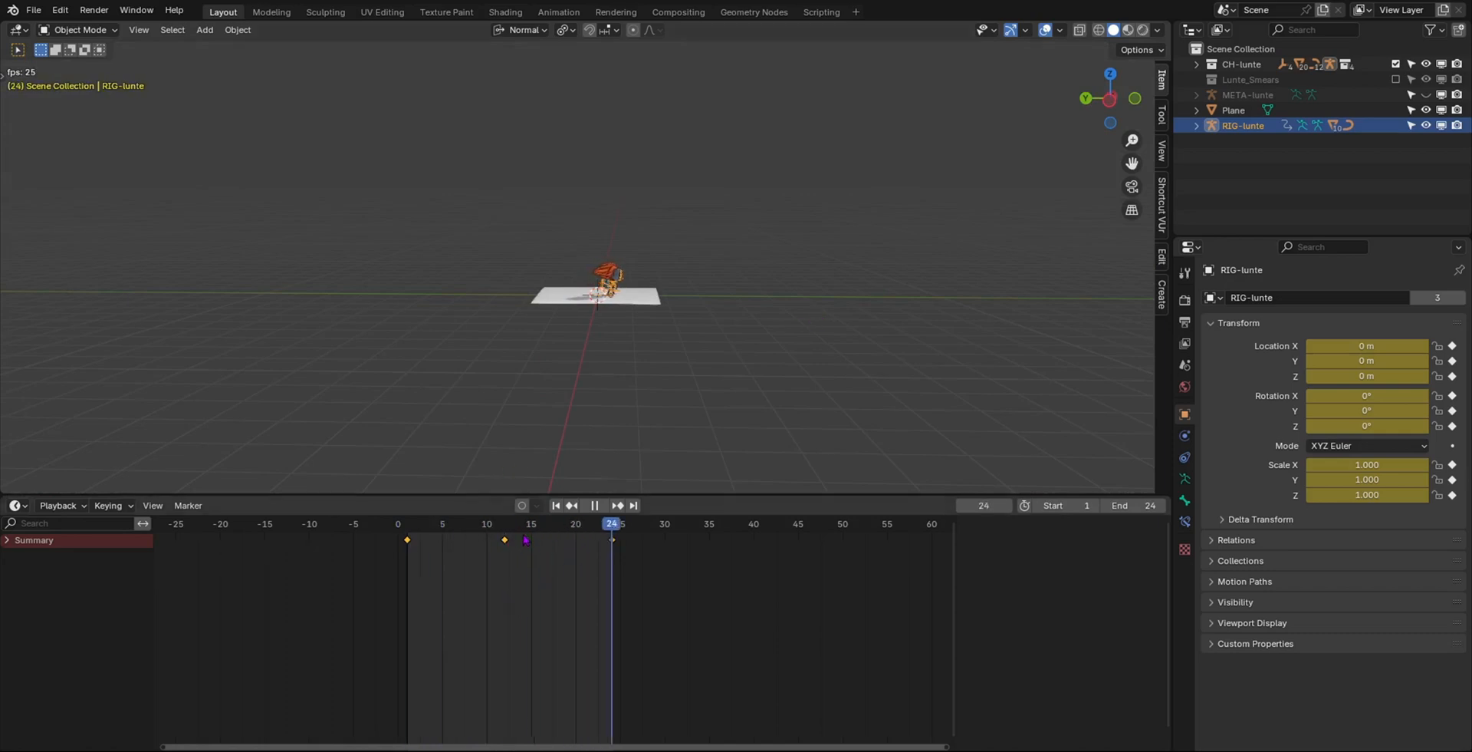
{"action": "scroll", "coordinate": [524, 540], "scroll_direction": "up", "scroll_amount": 11}
{"action": "scroll", "coordinate": [287, 545], "scroll_direction": "down", "scroll_amount": 7}
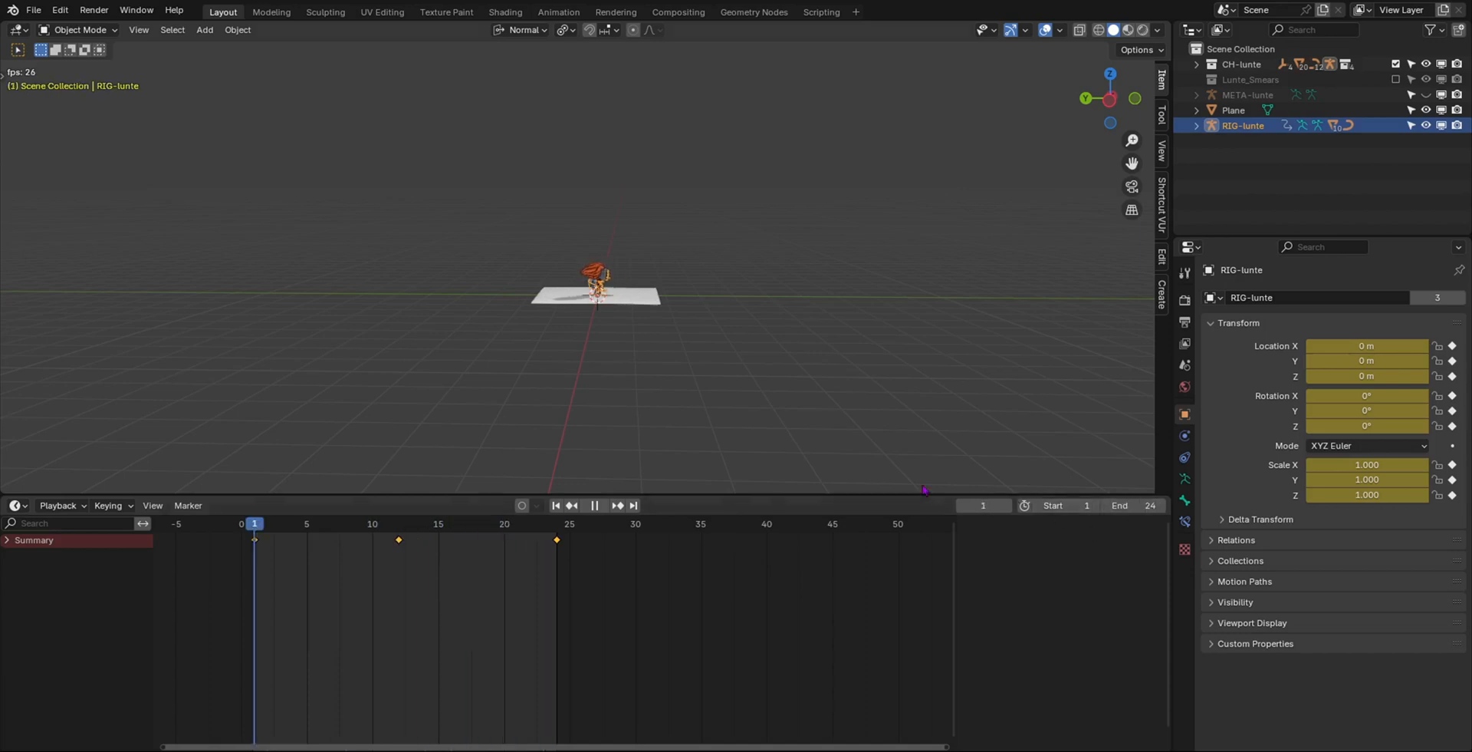
{"action": "scroll", "coordinate": [612, 261], "scroll_direction": "up", "scroll_amount": 10}
{"action": "scroll", "coordinate": [610, 392], "scroll_direction": "down", "scroll_amount": 5}
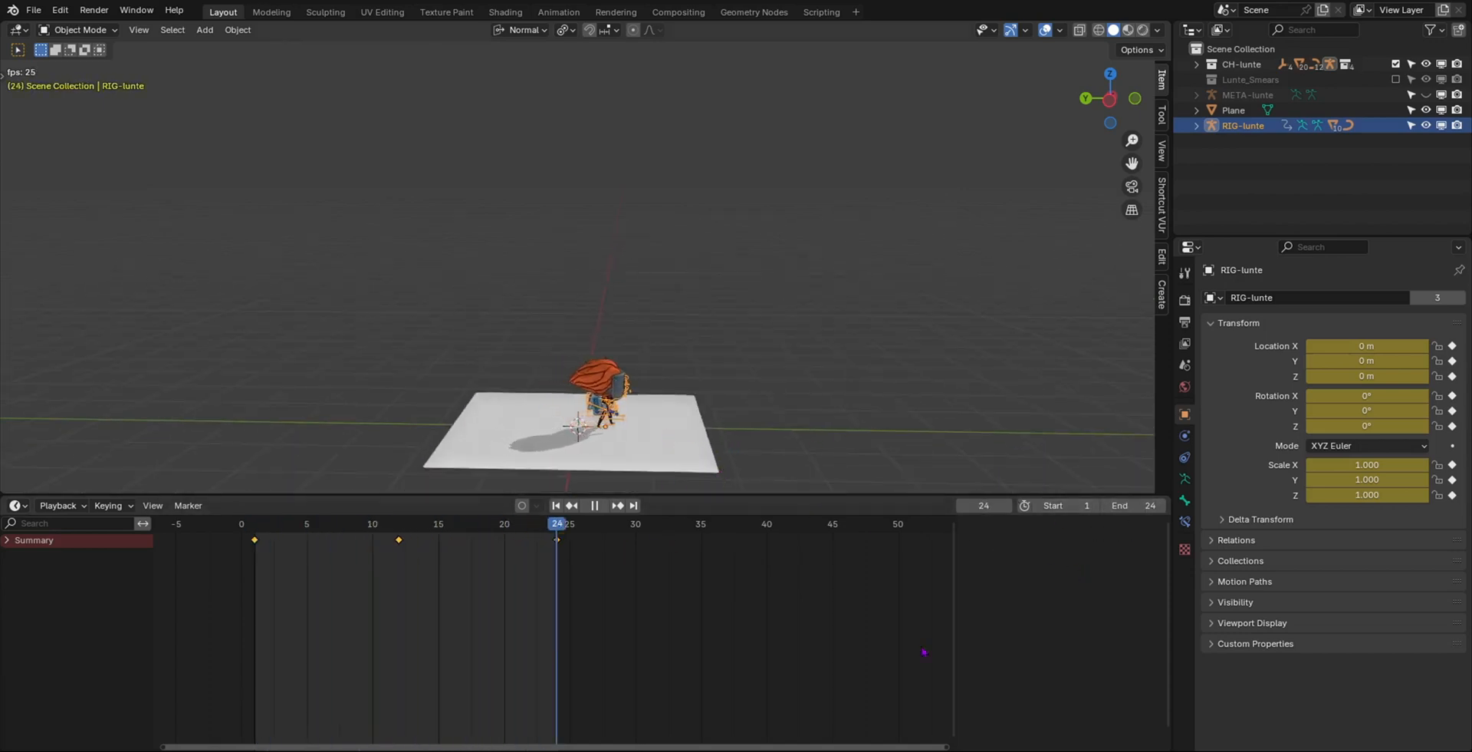
{"action": "middle_click_drag", "start_coordinate": [714, 400], "coordinate": [171, 421]}
{"action": "scroll", "coordinate": [598, 391], "scroll_direction": "up", "scroll_amount": 6}
{"action": "scroll", "coordinate": [453, 407], "scroll_direction": "down", "scroll_amount": 3}
{"action": "scroll", "coordinate": [488, 444], "scroll_direction": "up", "scroll_amount": 3}
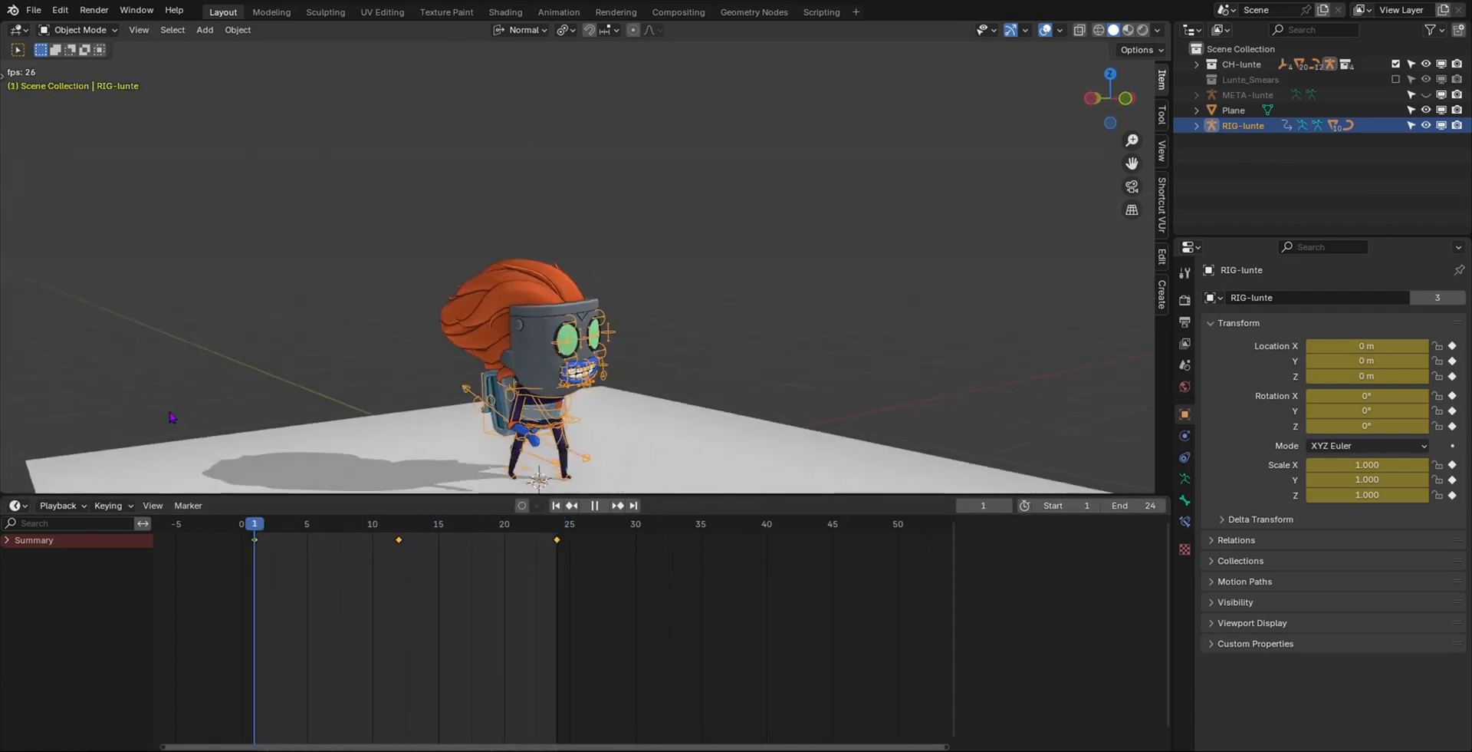